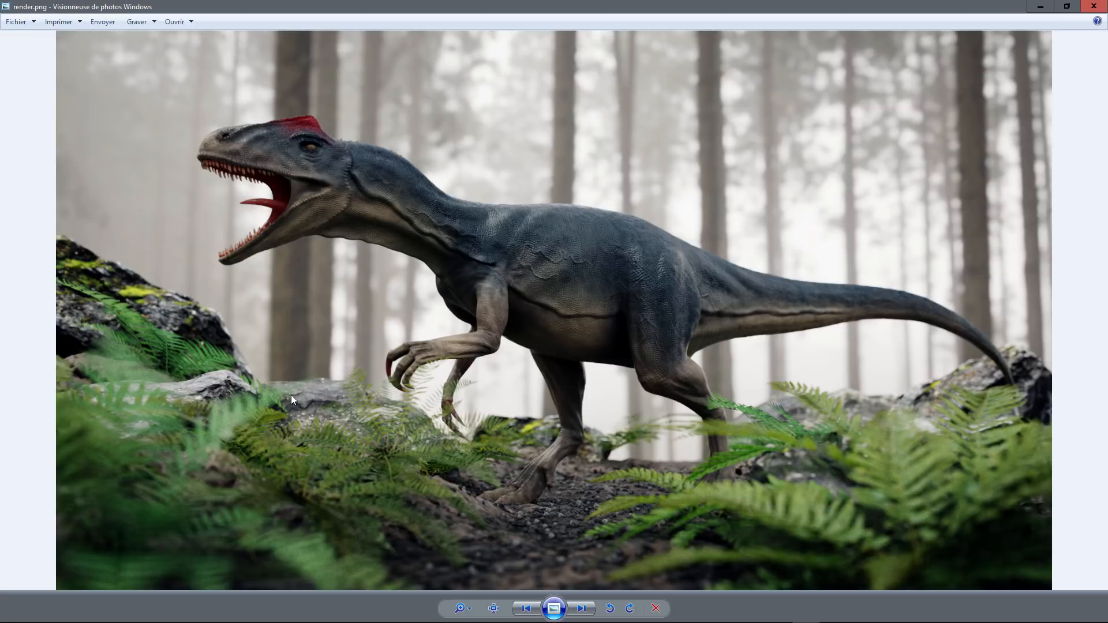
Review the original fern photos IMG_6641.jpg, IMG_6642.jpg and IMG_6644.jpg in the Original folder
{"action": "left_click", "coordinate": [1096, 7]}
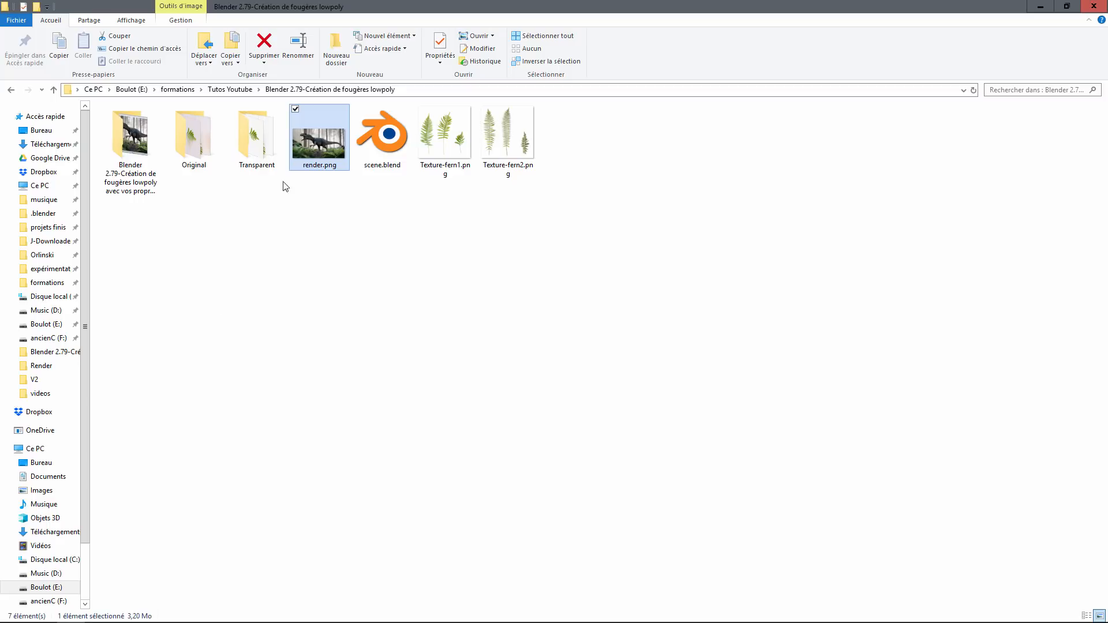
{"action": "double_click", "coordinate": [196, 128]}
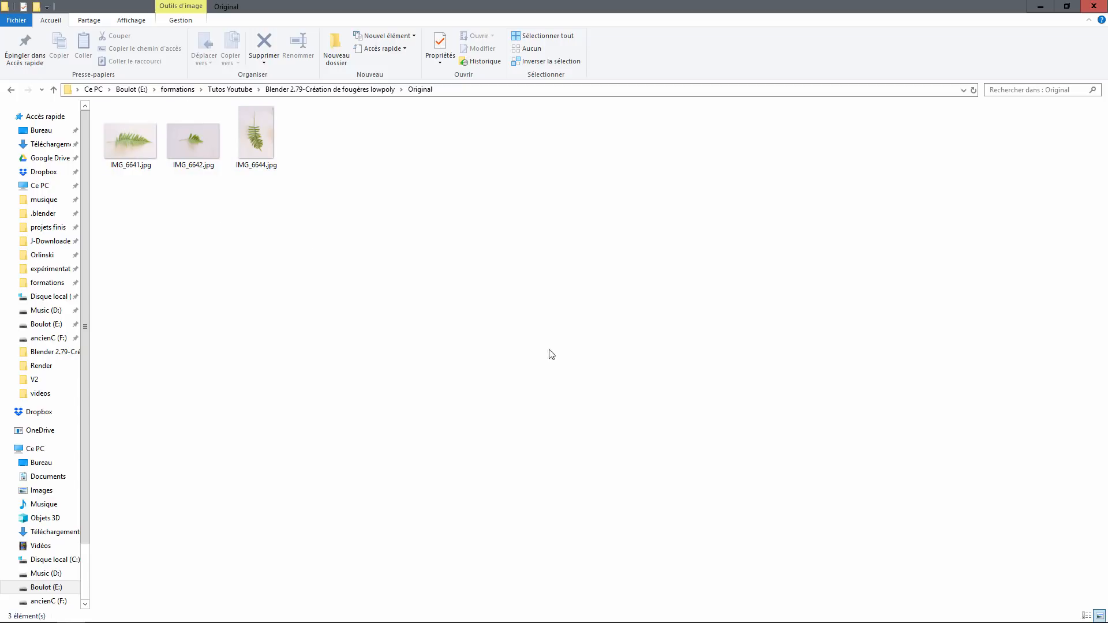
{"action": "double_click", "coordinate": [123, 137]}
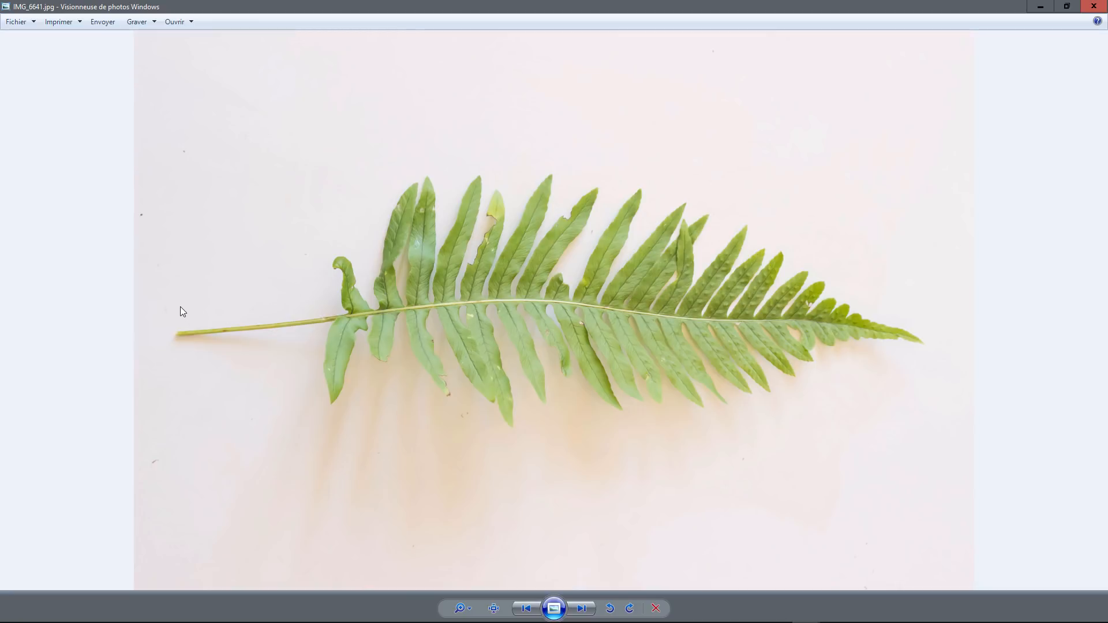
{"action": "left_click", "coordinate": [1093, 5]}
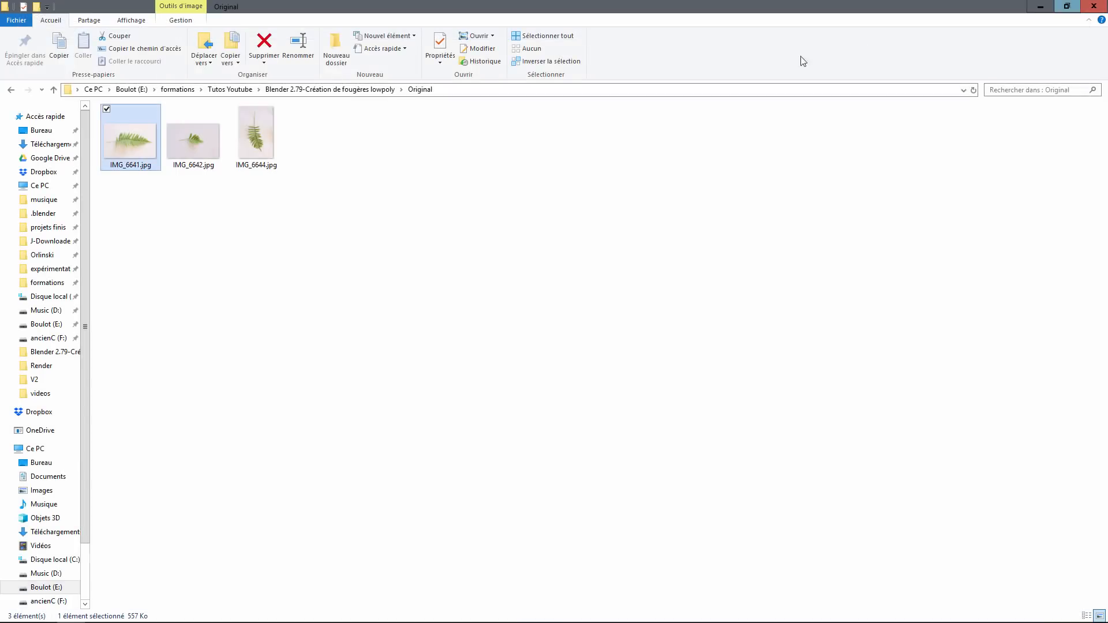
{"action": "double_click", "coordinate": [130, 144]}
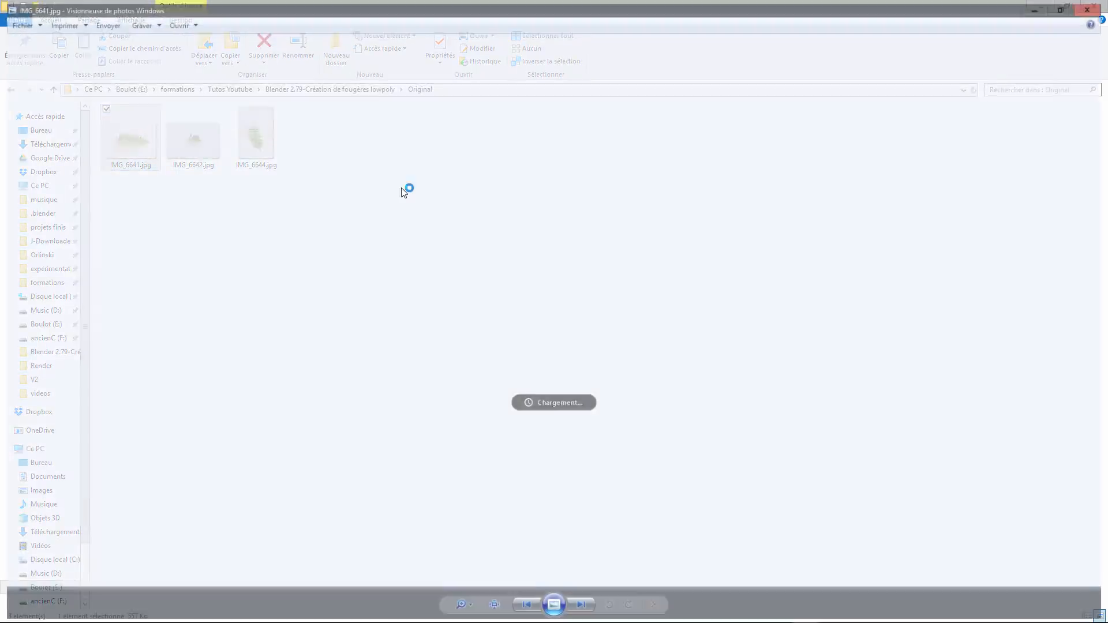
{"action": "left_click", "coordinate": [582, 609]}
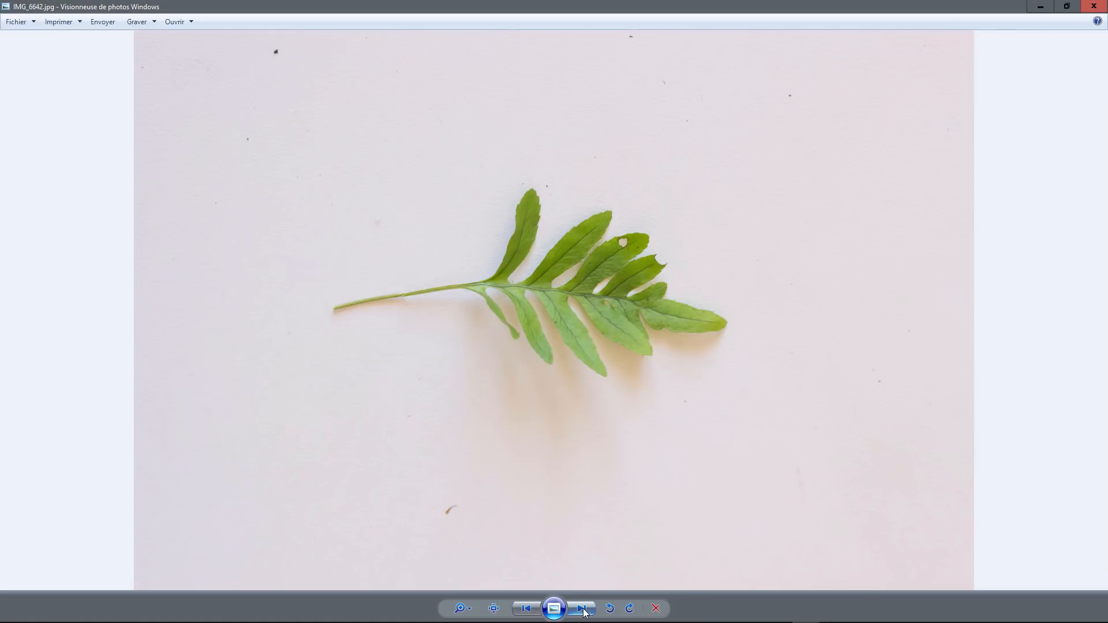
{"action": "left_click", "coordinate": [583, 609]}
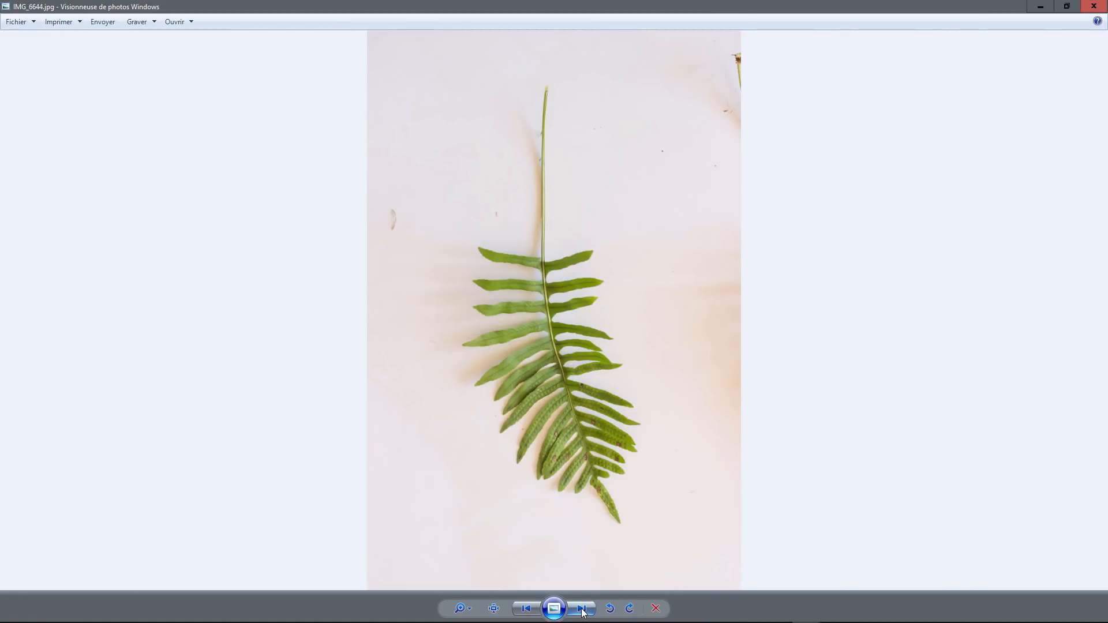
{"action": "left_click", "coordinate": [526, 609]}
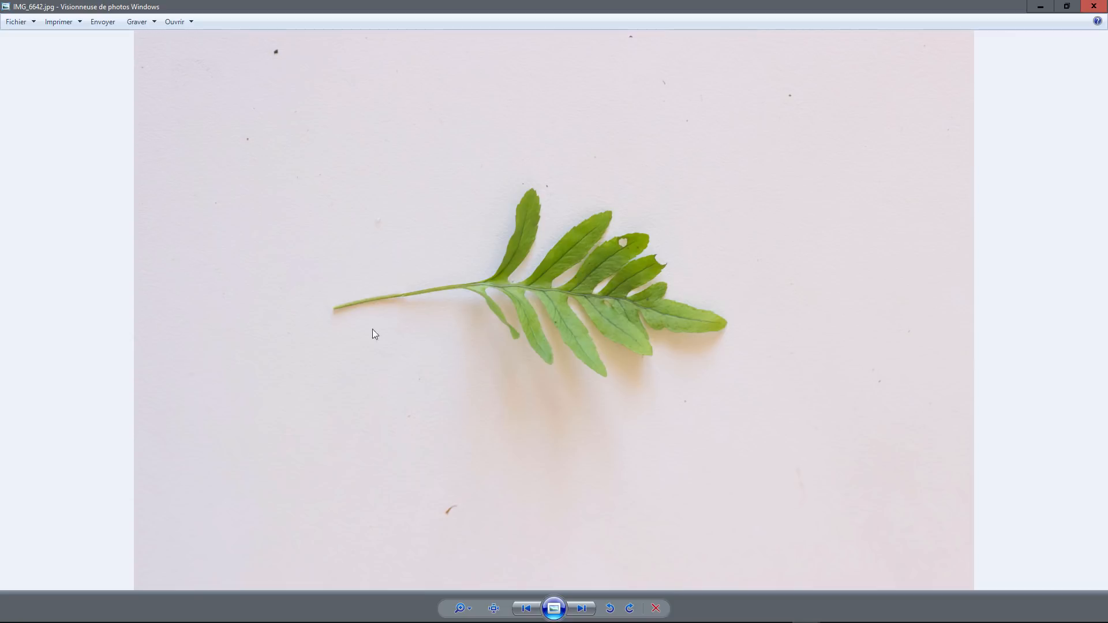
{"action": "left_click", "coordinate": [1094, 6]}
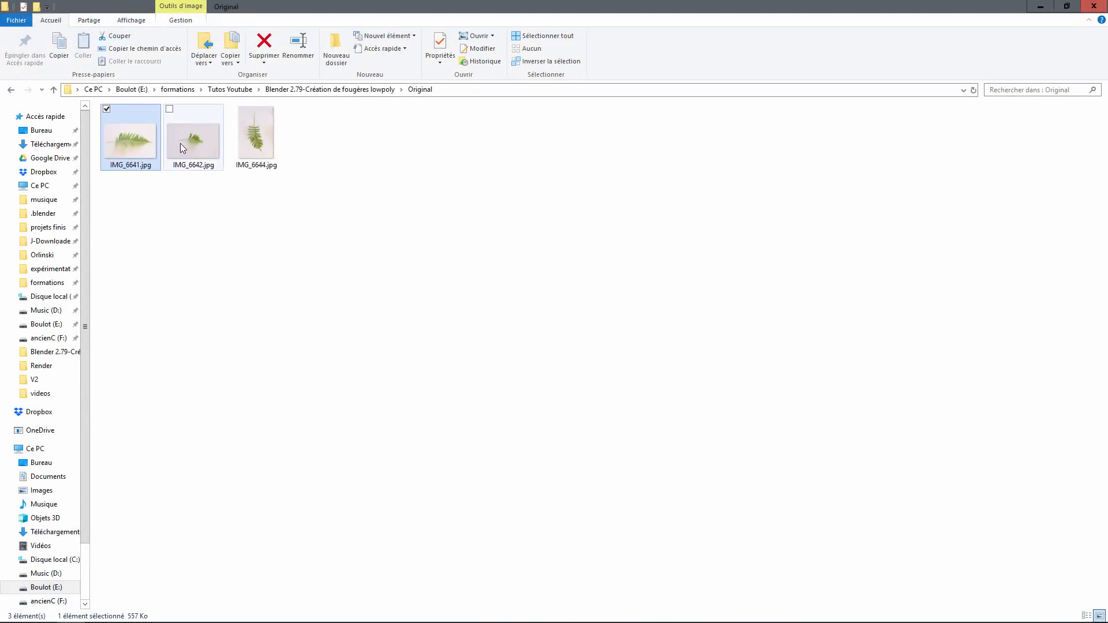
{"action": "left_click", "coordinate": [256, 137]}
{"action": "double_click", "coordinate": [256, 137]}
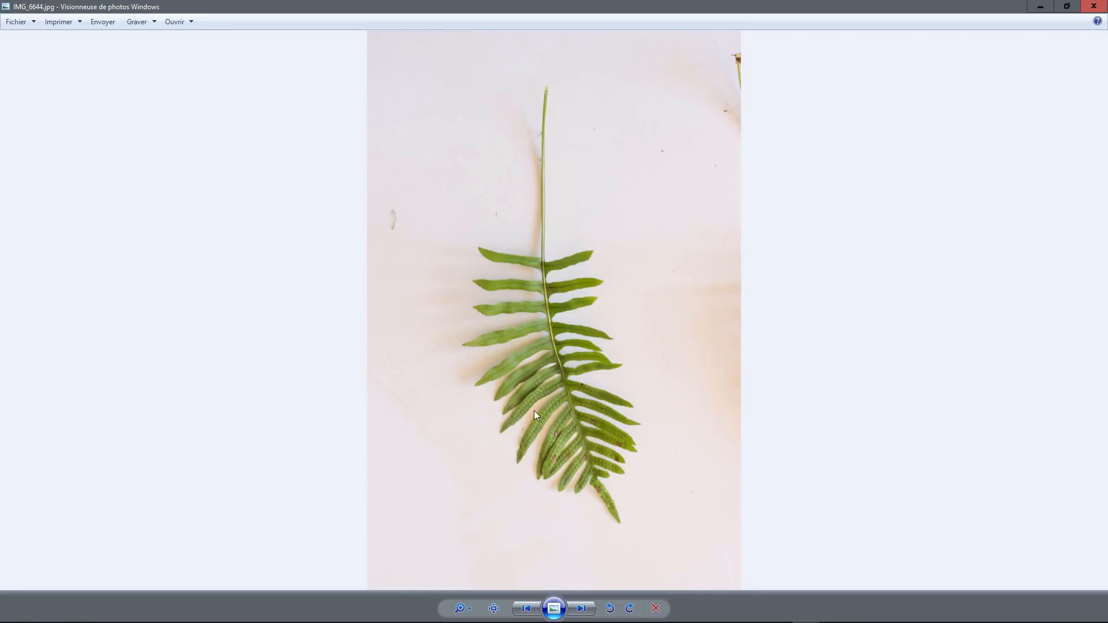
{"action": "left_click", "coordinate": [1094, 6]}
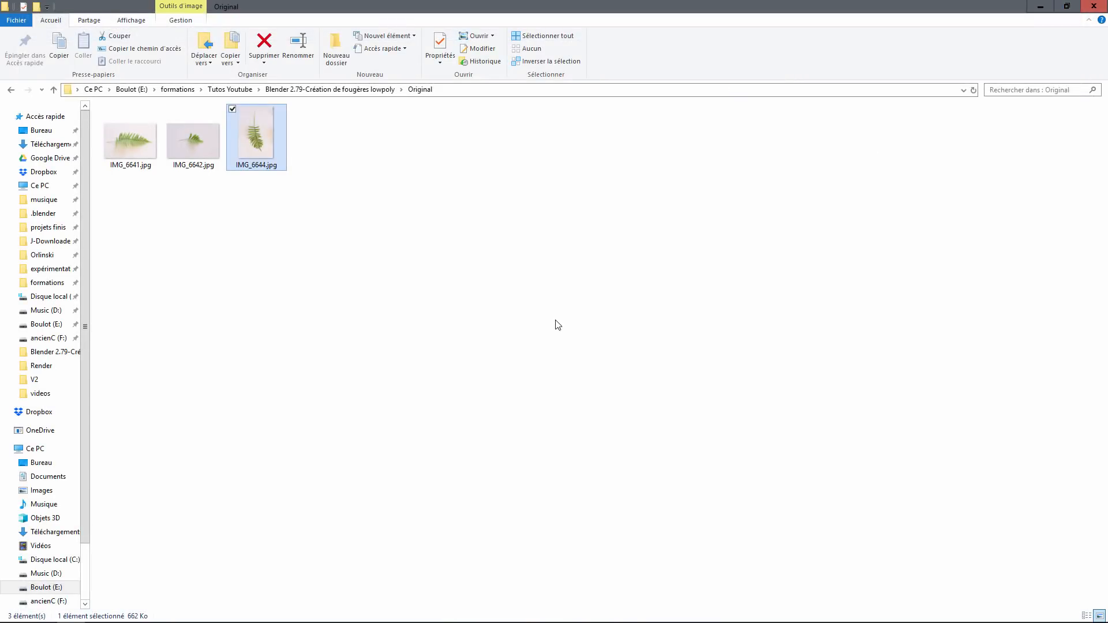
Switch to Photoshop and go through the IMG_6641.jpg and IMG_6642.jpg documents to IMG_6644.jpg
{"action": "mouse_move", "coordinate": [404, 617]}
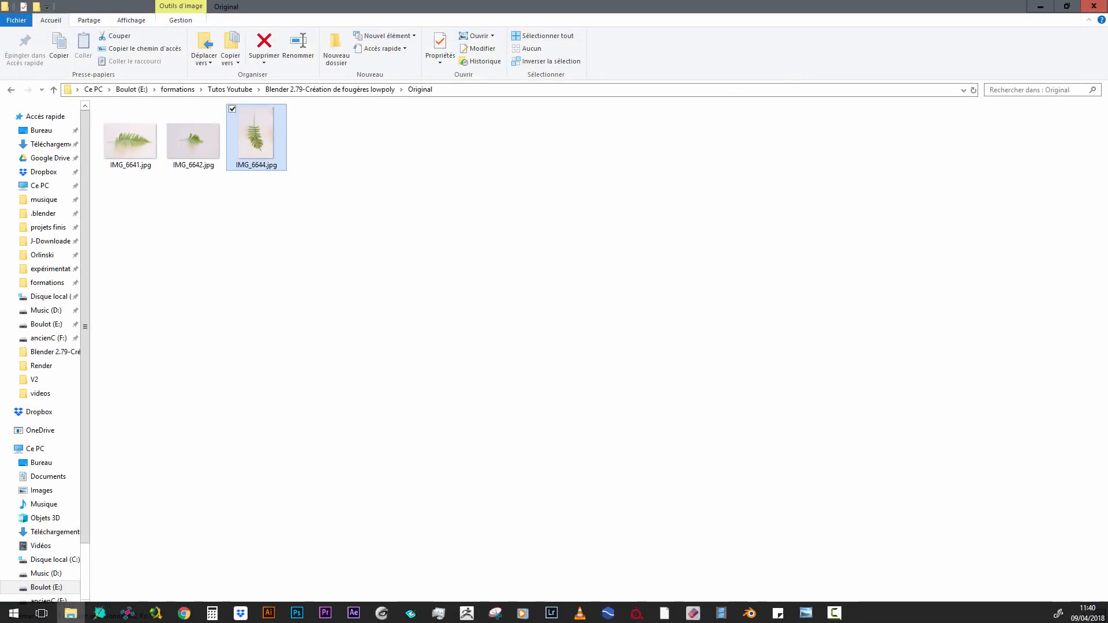
{"action": "left_click", "coordinate": [297, 615]}
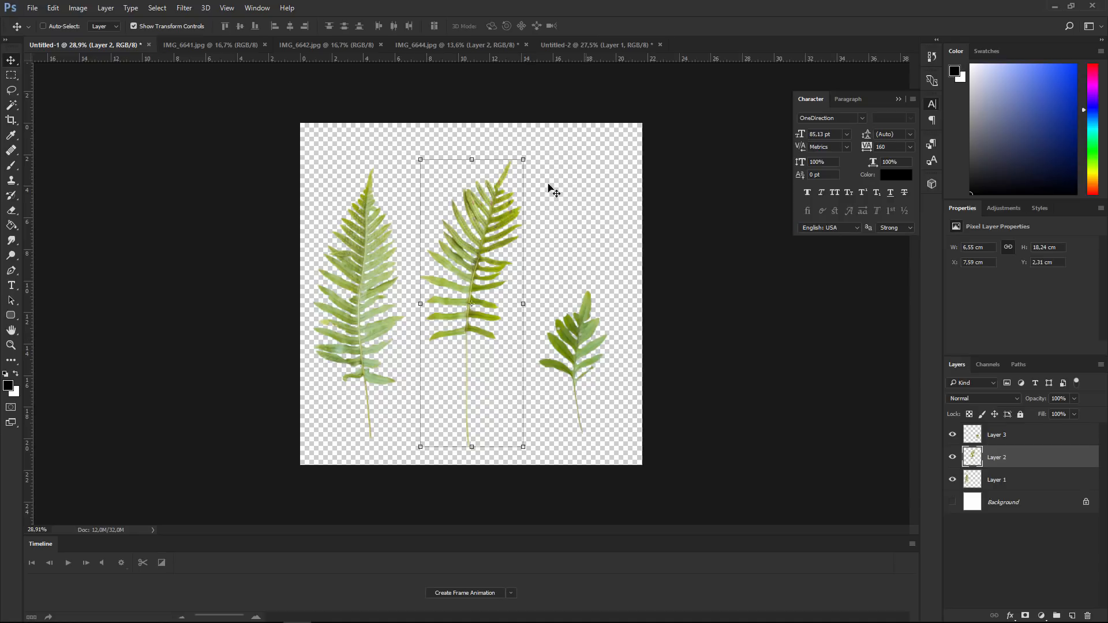
{"action": "left_click", "coordinate": [220, 45]}
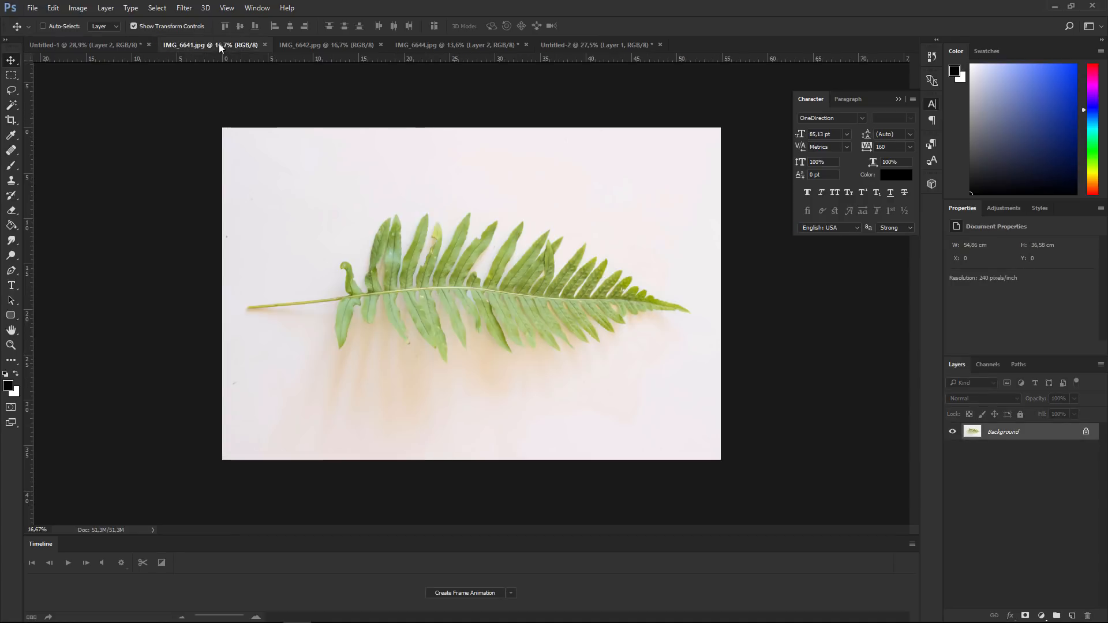
{"action": "left_click", "coordinate": [308, 45]}
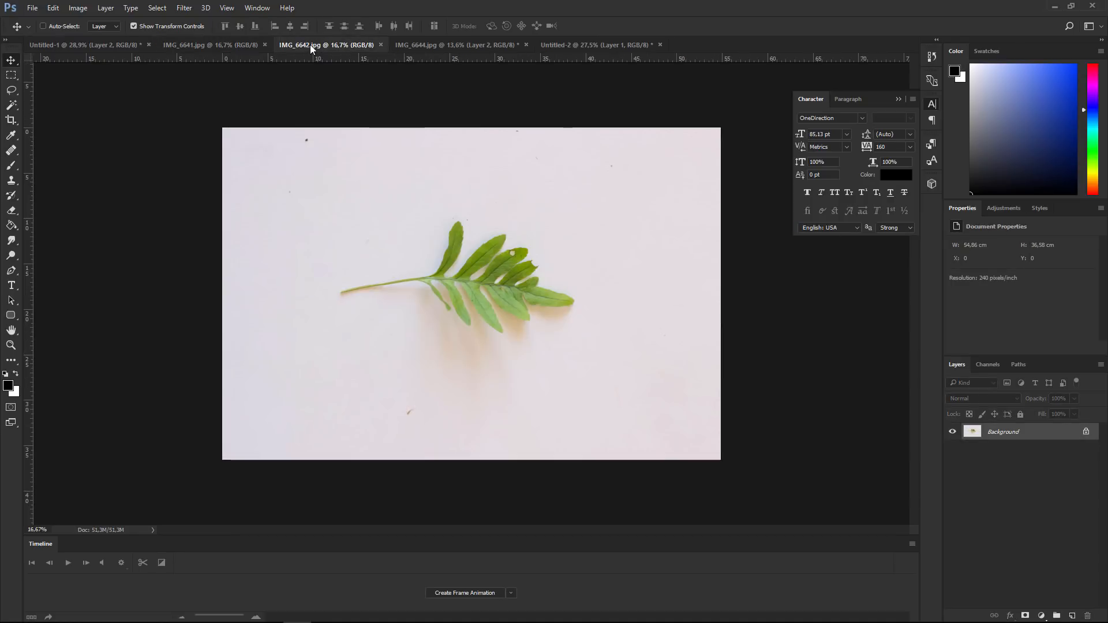
{"action": "left_click", "coordinate": [417, 45]}
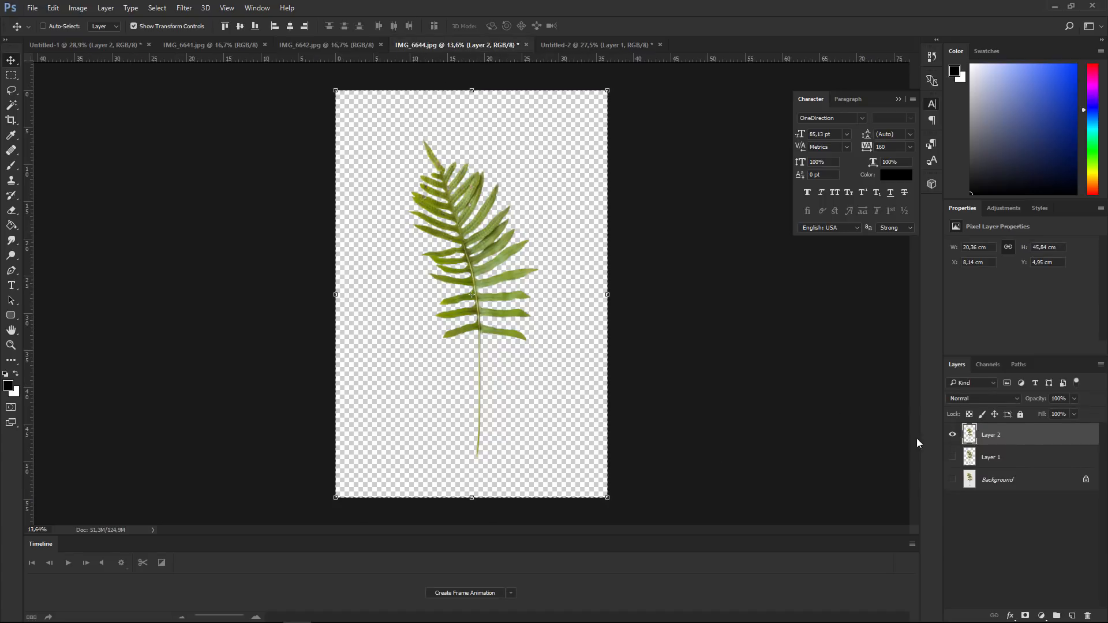
Show the hidden Layer 1 and Background layer in the IMG_6644.jpg document
{"action": "left_click", "coordinate": [952, 457]}
{"action": "left_click", "coordinate": [953, 483]}
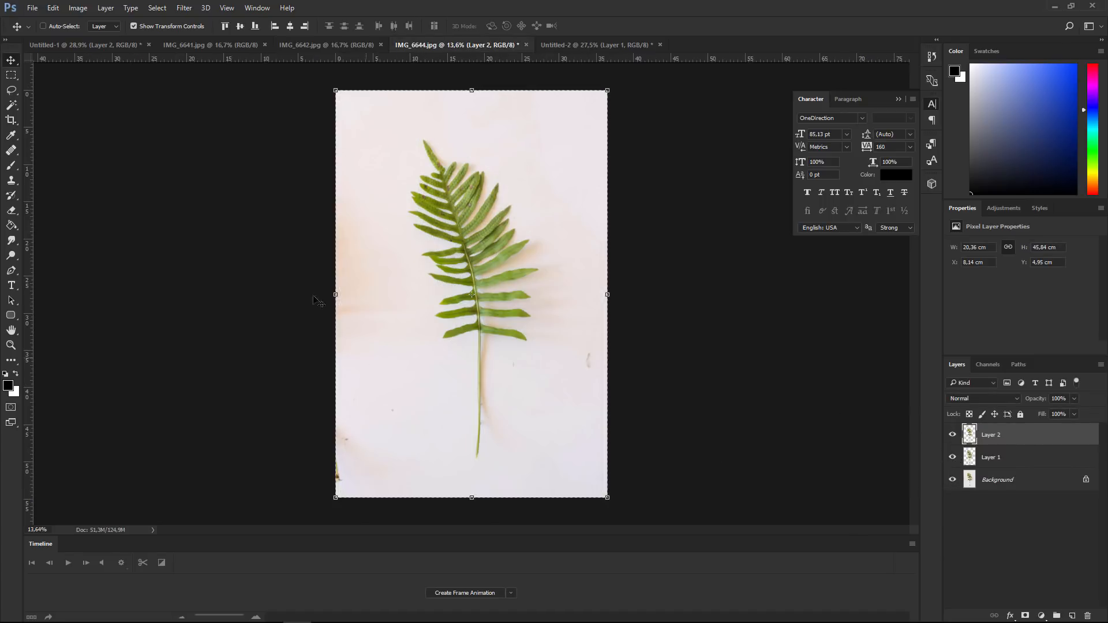
{"action": "scroll", "coordinate": [400, 196], "scroll_direction": "up", "scroll_amount": 6, "text": "alt"}
{"action": "scroll", "coordinate": [407, 152], "scroll_direction": "down", "scroll_amount": 4, "text": "alt"}
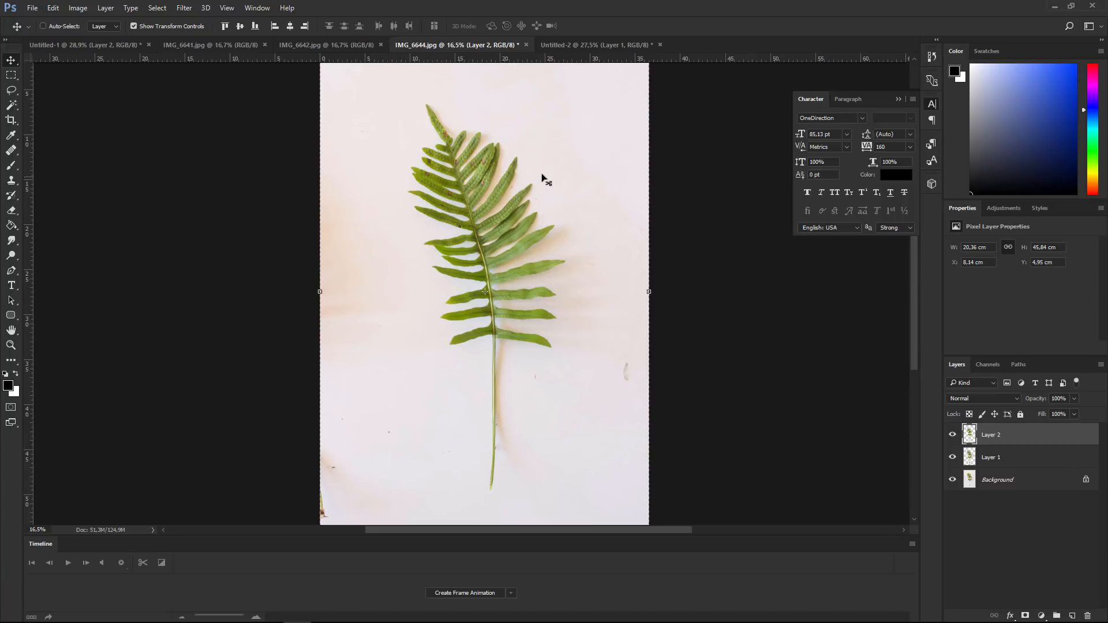
{"action": "scroll", "coordinate": [542, 179], "scroll_direction": "up", "scroll_amount": 1, "text": "alt"}
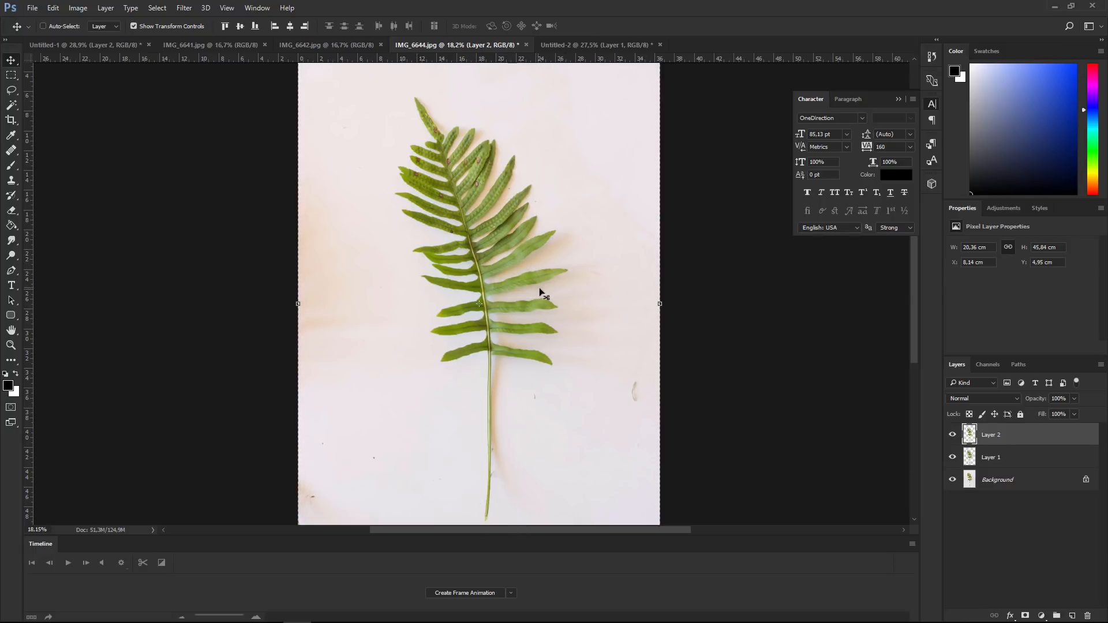
Make the Background layer active and leave it as the only visible layer, hiding Layer 1 and Layer 2
{"action": "left_click", "coordinate": [9, 108]}
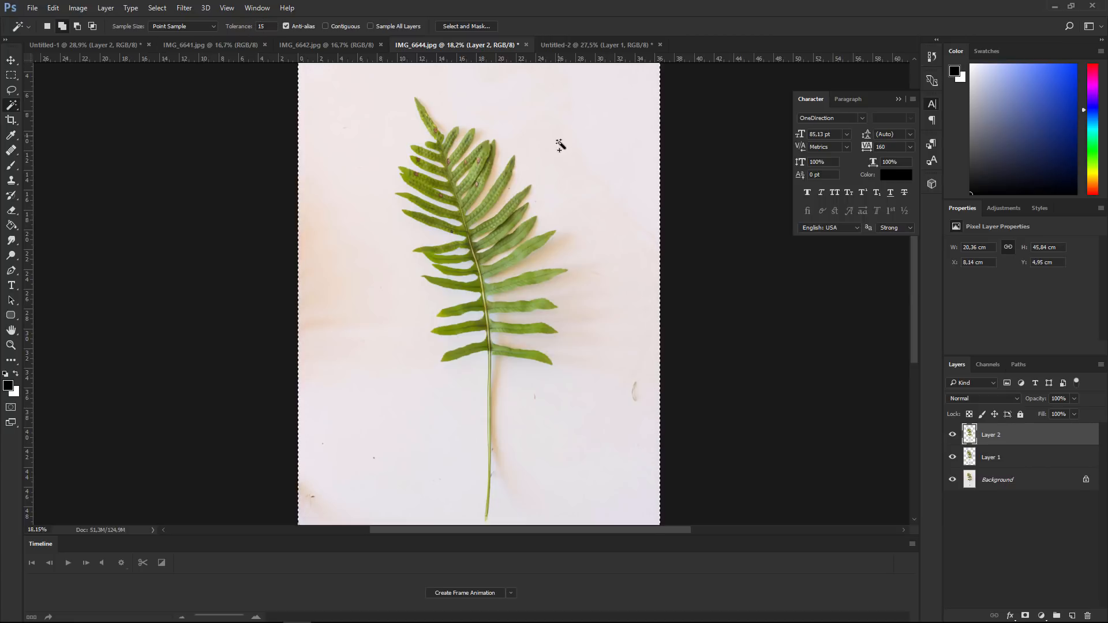
{"action": "scroll", "coordinate": [560, 146], "scroll_direction": "up", "scroll_amount": 1, "text": "alt"}
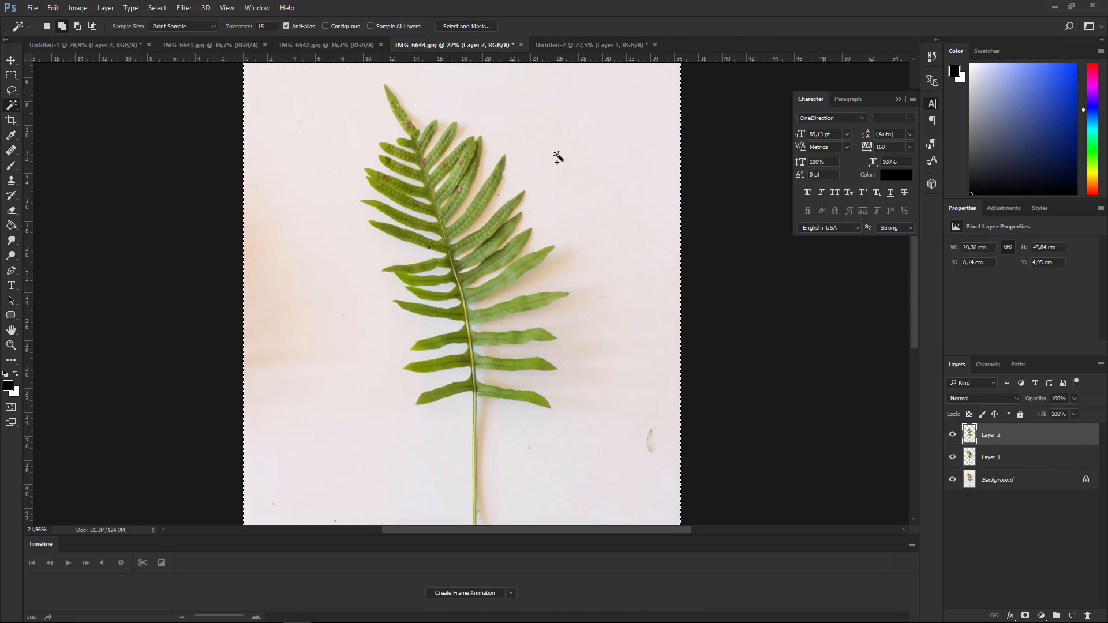
{"action": "left_click", "coordinate": [953, 479]}
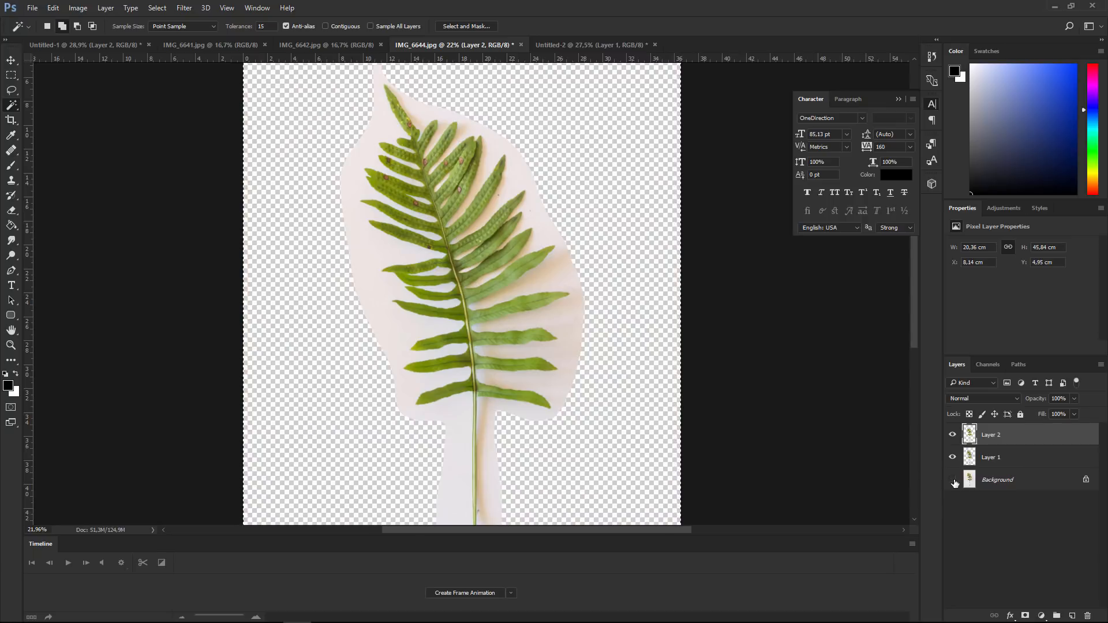
{"action": "left_click", "coordinate": [953, 480]}
{"action": "left_click", "coordinate": [981, 480]}
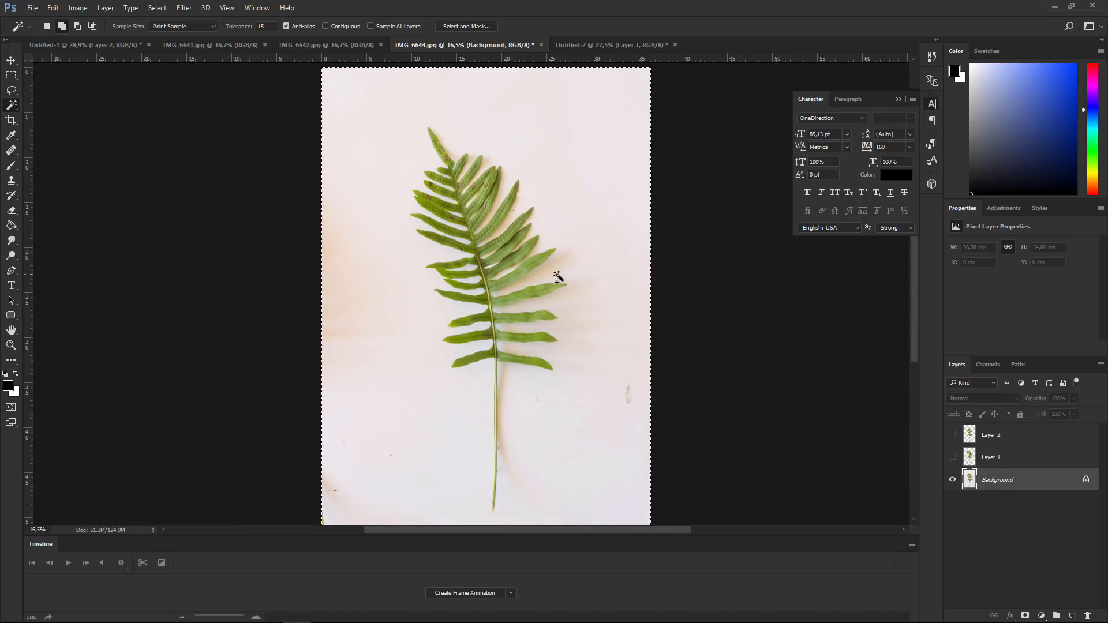
Outline the whole fern, including its stem, with a loose freehand Lasso selection on the Background layer
{"action": "scroll", "coordinate": [559, 277], "scroll_direction": "down", "scroll_amount": 2, "text": "alt"}
{"action": "left_click", "coordinate": [11, 90]}
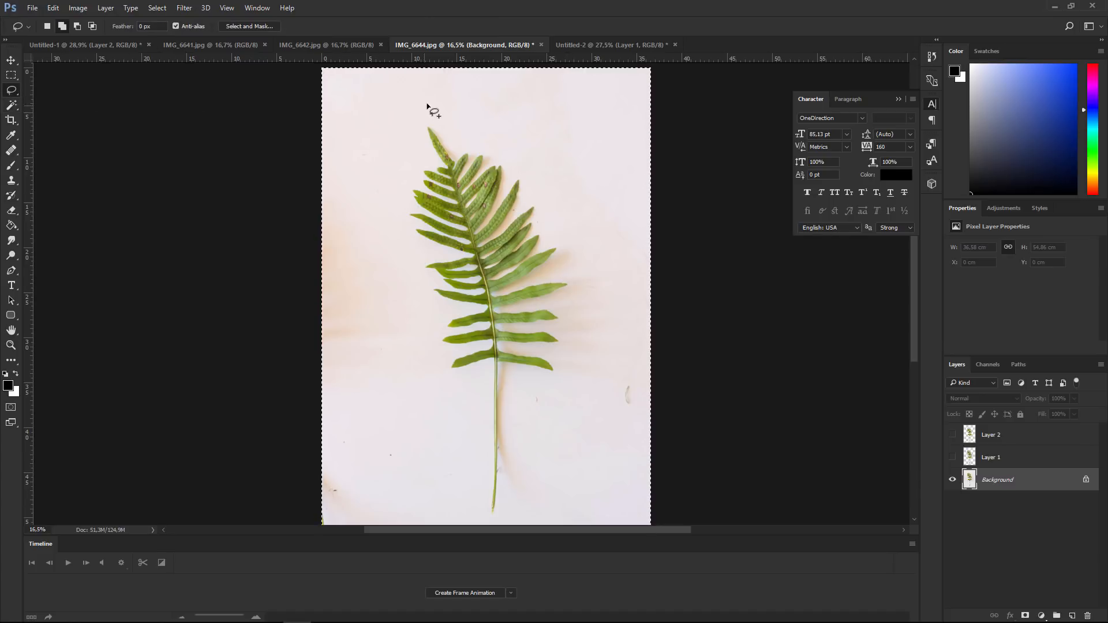
{"action": "mouse_move", "coordinate": [425, 99]}
{"action": "left_mouse_down"}
{"action": "mouse_move", "coordinate": [439, 120]}
{"action": "mouse_move", "coordinate": [523, 171]}
{"action": "mouse_move", "coordinate": [572, 259]}
{"action": "mouse_move", "coordinate": [567, 368]}
{"action": "mouse_move", "coordinate": [528, 381]}
{"action": "mouse_move", "coordinate": [521, 476]}
{"action": "mouse_move", "coordinate": [498, 515]}
{"action": "mouse_move", "coordinate": [432, 352]}
{"action": "mouse_move", "coordinate": [393, 191]}
{"action": "mouse_move", "coordinate": [410, 121]}
{"action": "mouse_move", "coordinate": [431, 101]}
{"action": "left_mouse_up"}
{"action": "mouse_move", "coordinate": [436, 105]}
{"action": "left_mouse_down"}
{"action": "mouse_move", "coordinate": [546, 197]}
{"action": "mouse_move", "coordinate": [580, 304]}
{"action": "mouse_move", "coordinate": [530, 387]}
{"action": "mouse_move", "coordinate": [495, 517]}
{"action": "mouse_move", "coordinate": [476, 420]}
{"action": "mouse_move", "coordinate": [407, 308]}
{"action": "mouse_move", "coordinate": [397, 162]}
{"action": "mouse_move", "coordinate": [437, 108]}
{"action": "left_mouse_up"}
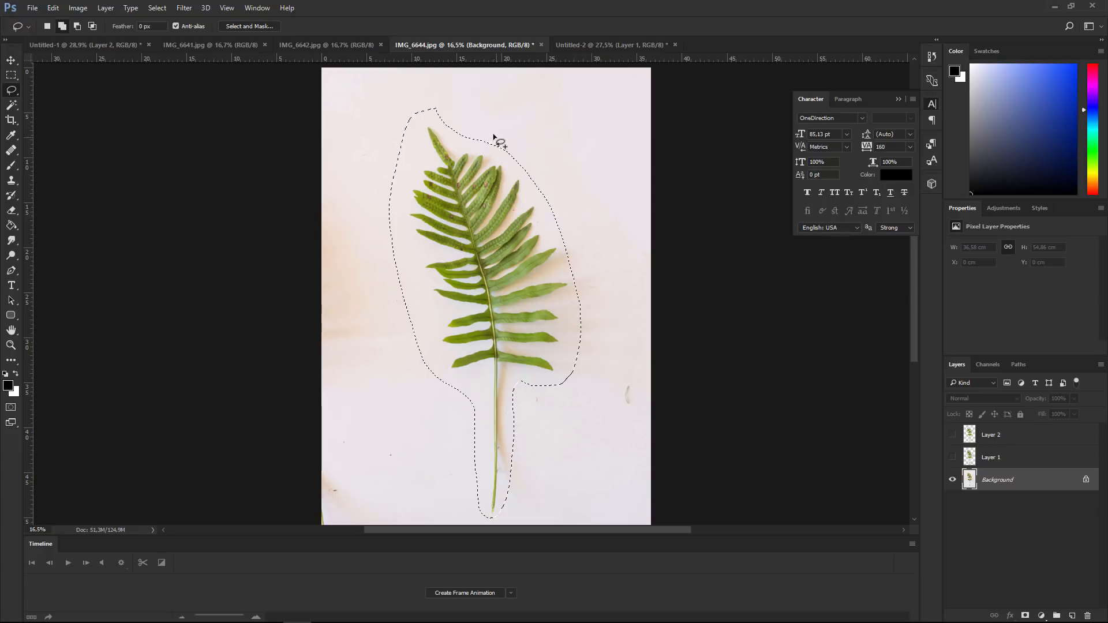
Copy the lassoed fern area to a new layer and hide the Background layer
{"action": "key", "text": "BackSpace"}
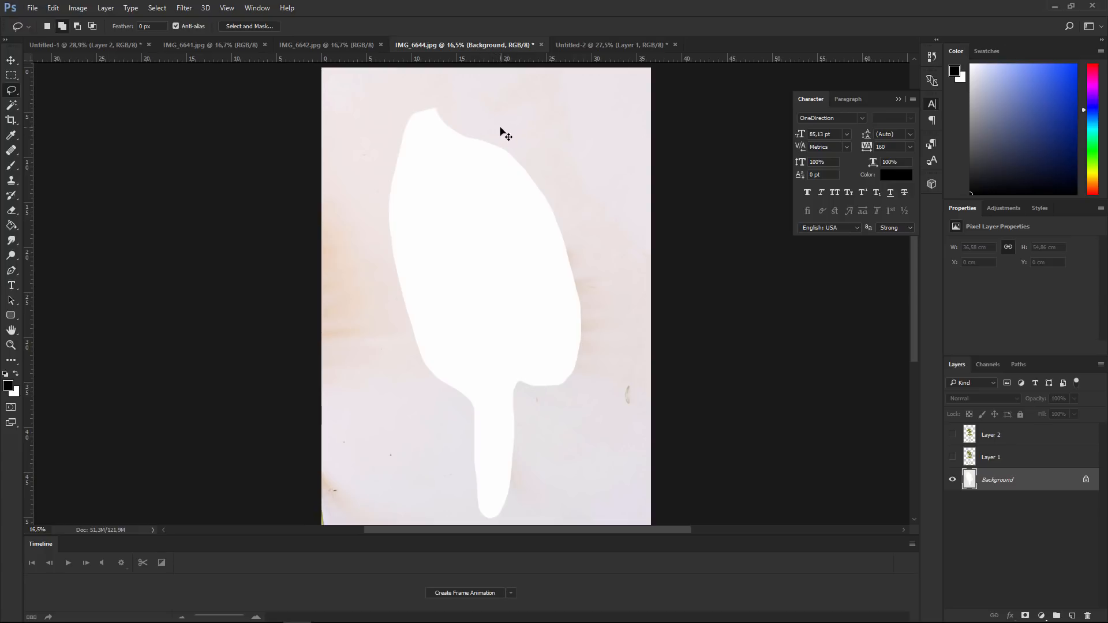
{"action": "key", "text": "ctrl+z"}
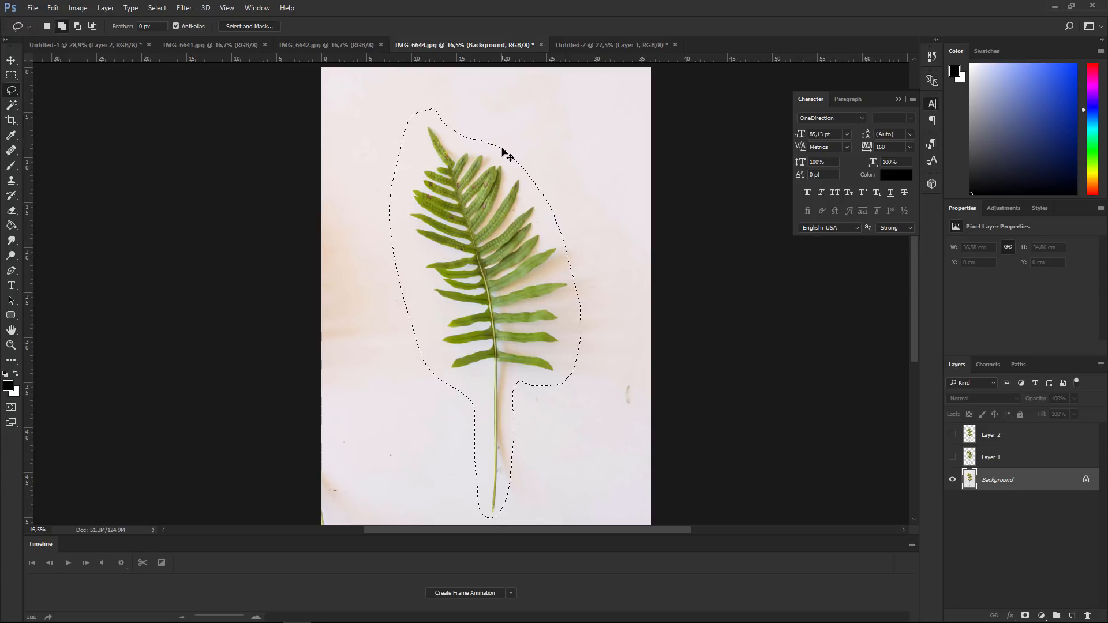
{"action": "key", "text": "ctrl+j"}
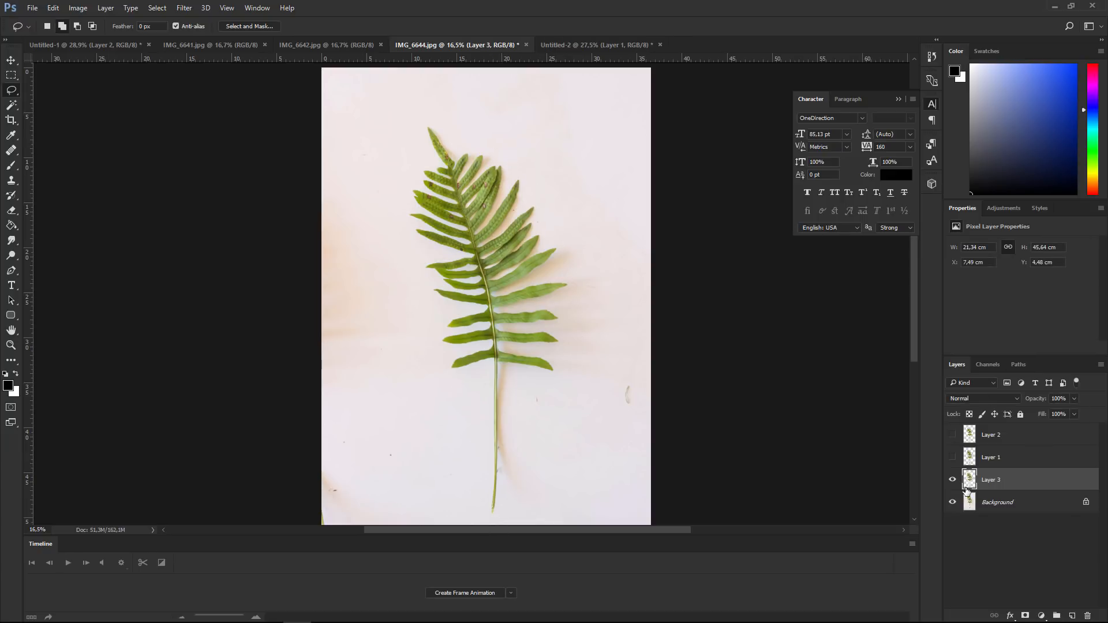
{"action": "left_click", "coordinate": [952, 502]}
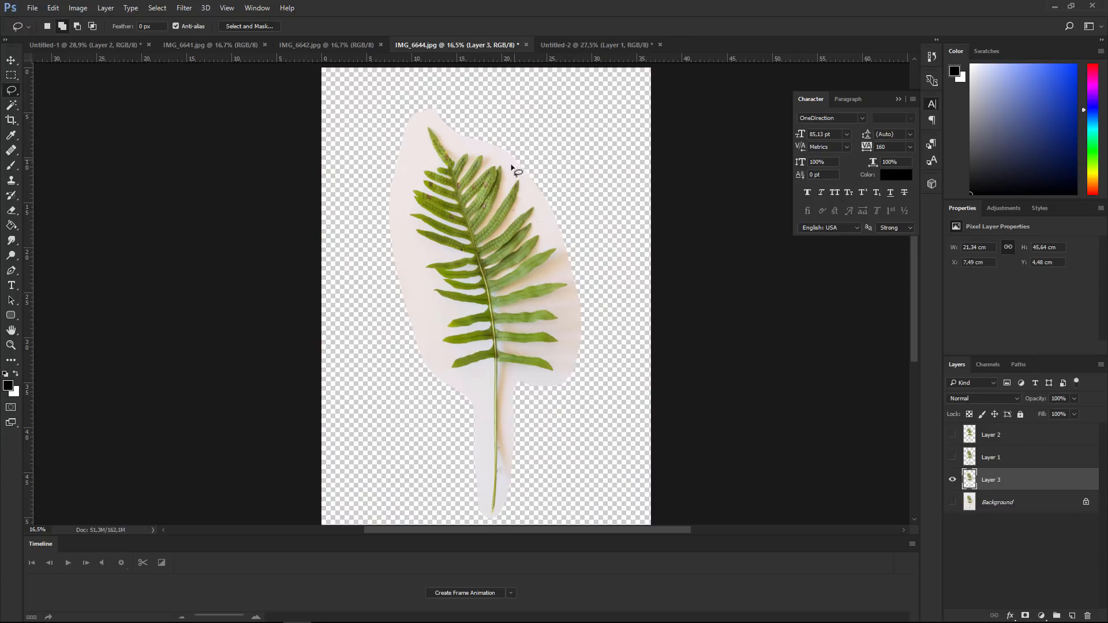
Select the pale backdrop around the fern on Layer 3 with the Magic Wand
{"action": "left_click", "coordinate": [12, 105]}
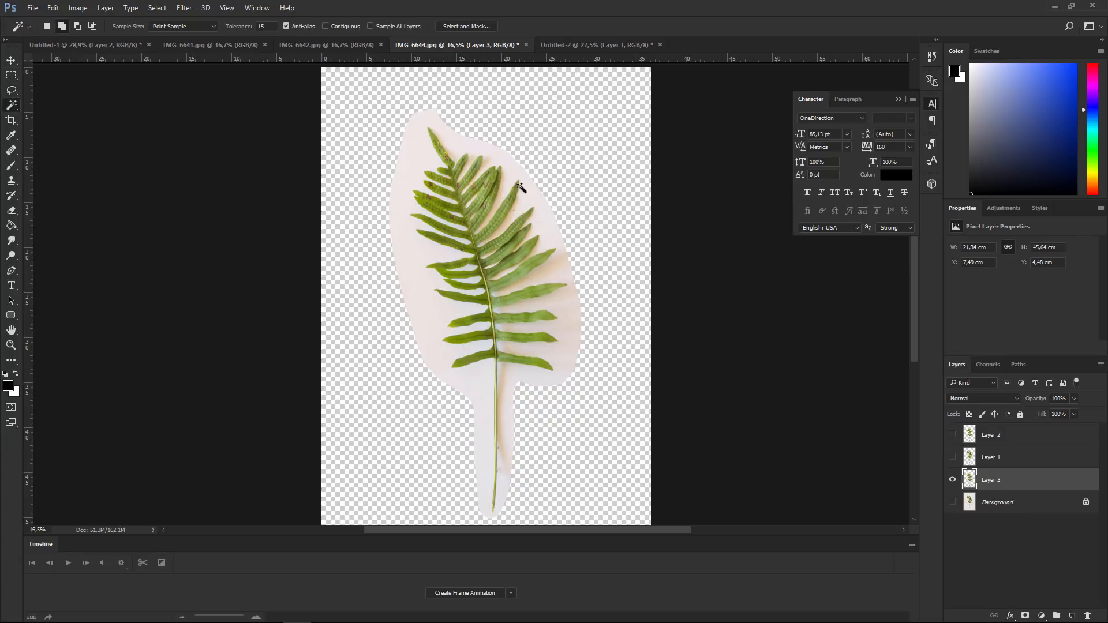
{"action": "scroll", "coordinate": [524, 186], "scroll_direction": "up", "scroll_amount": 1, "text": "alt"}
{"action": "scroll", "coordinate": [540, 494], "scroll_direction": "down", "scroll_amount": 1, "text": "alt"}
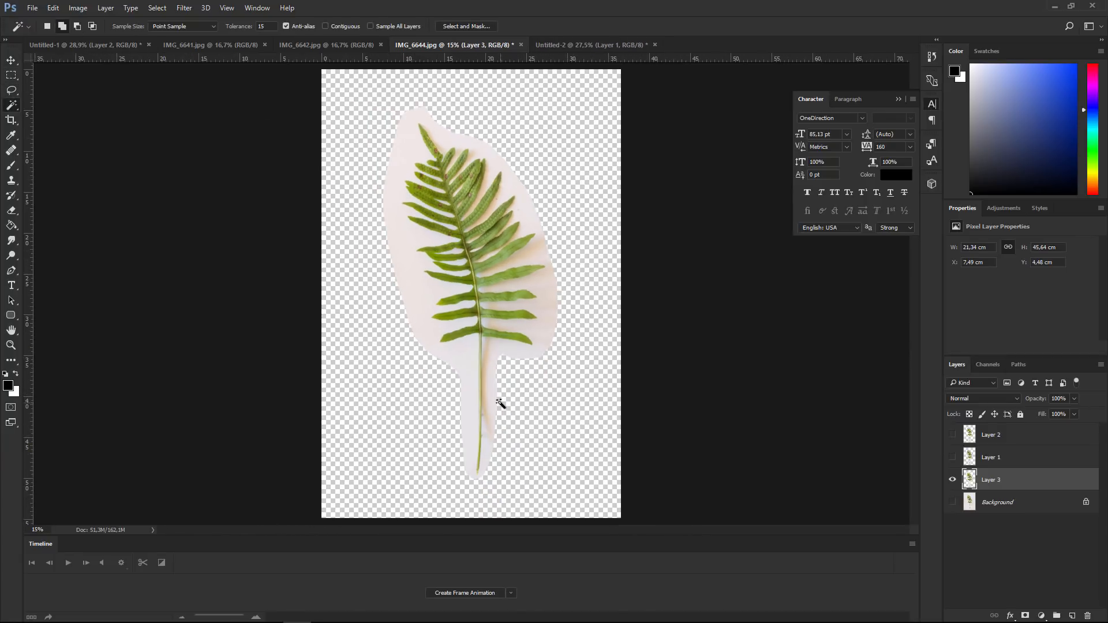
{"action": "scroll", "coordinate": [499, 387], "scroll_direction": "up", "scroll_amount": 2, "text": "alt"}
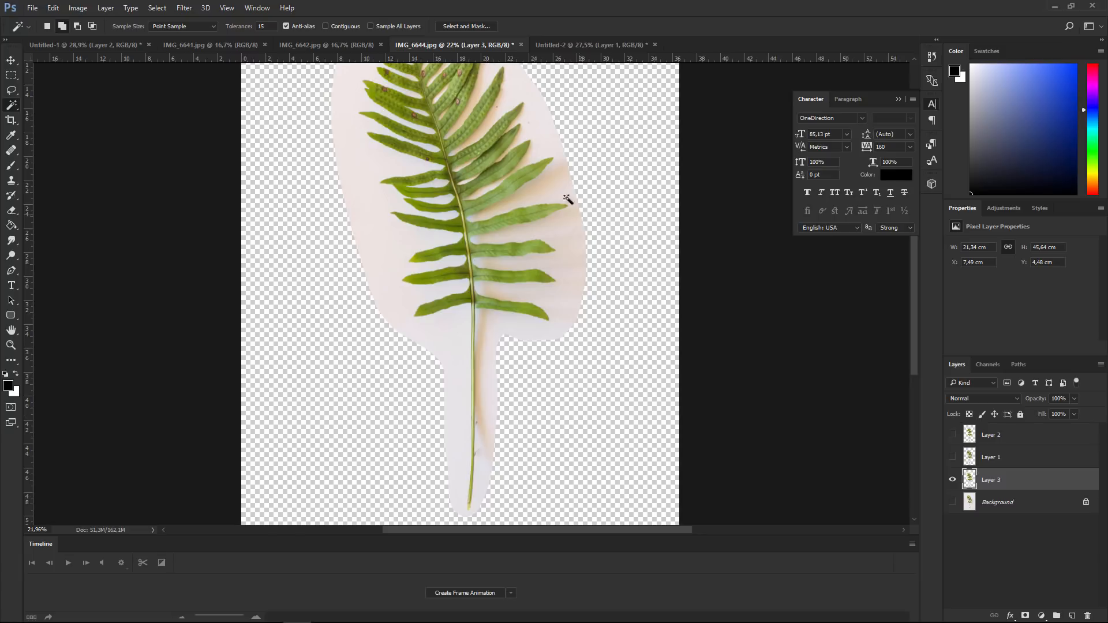
{"action": "scroll", "coordinate": [554, 185], "scroll_direction": "down", "scroll_amount": 1, "text": "alt"}
{"action": "scroll", "coordinate": [519, 152], "scroll_direction": "up", "scroll_amount": 1, "text": "alt"}
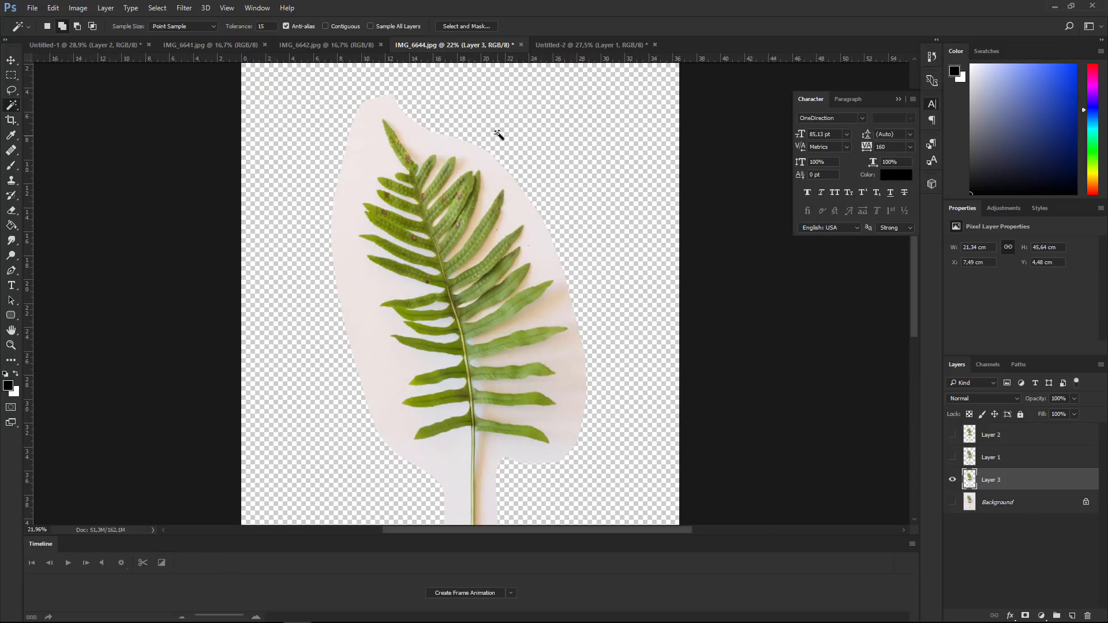
{"action": "left_click", "coordinate": [544, 213]}
Add the remaining backdrop gaps and shadow tones between the fern's leaflets to the Magic Wand selection
{"action": "scroll", "coordinate": [478, 211], "scroll_direction": "up", "scroll_amount": 1, "text": "alt"}
{"action": "scroll", "coordinate": [477, 211], "scroll_direction": "up", "scroll_amount": 1, "text": "alt"}
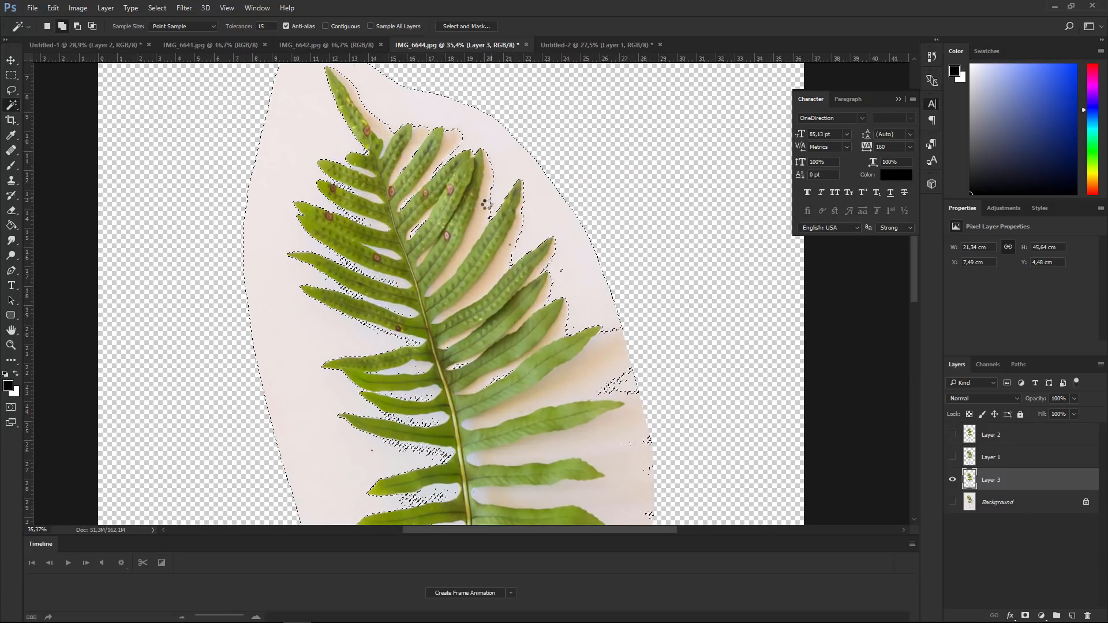
{"action": "left_click", "coordinate": [466, 243], "text": "shift"}
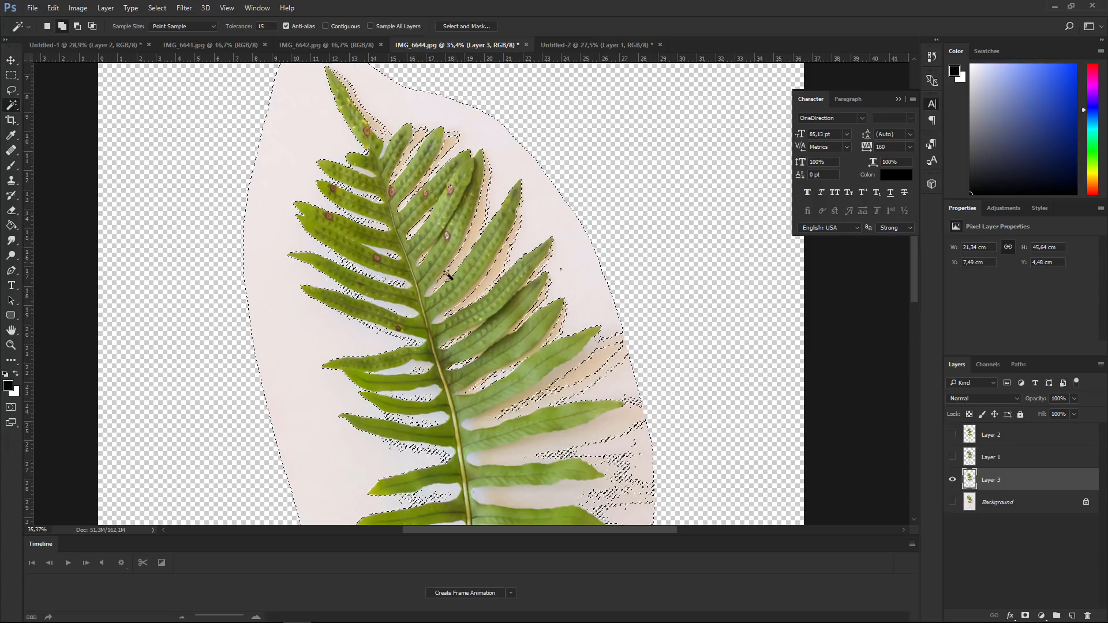
{"action": "left_click", "coordinate": [430, 292], "text": "shift"}
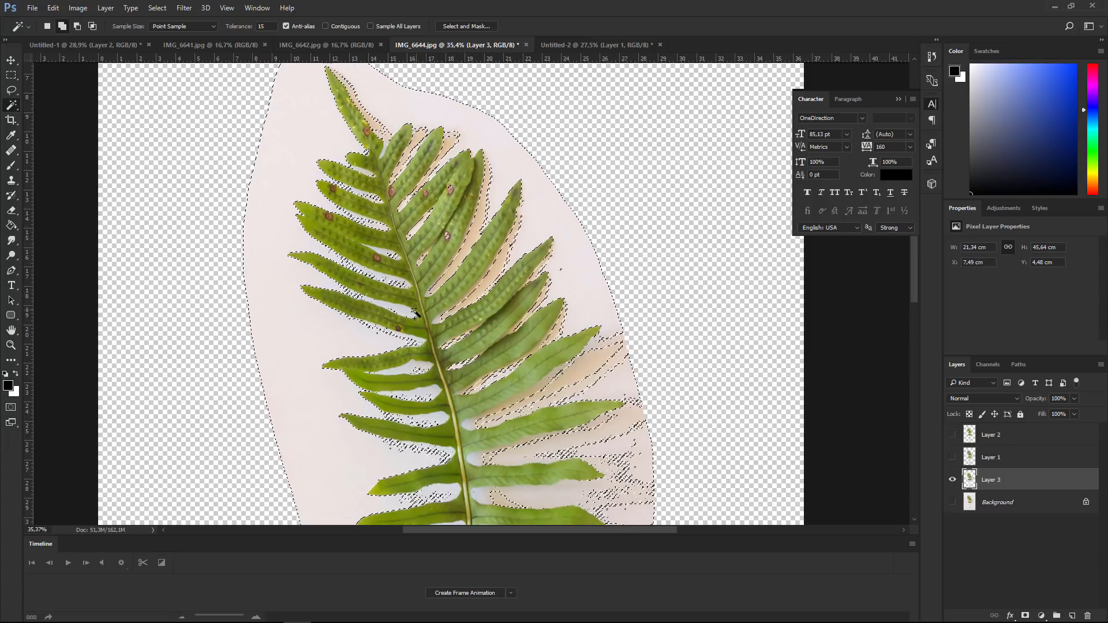
{"action": "left_click", "coordinate": [415, 312], "text": "shift"}
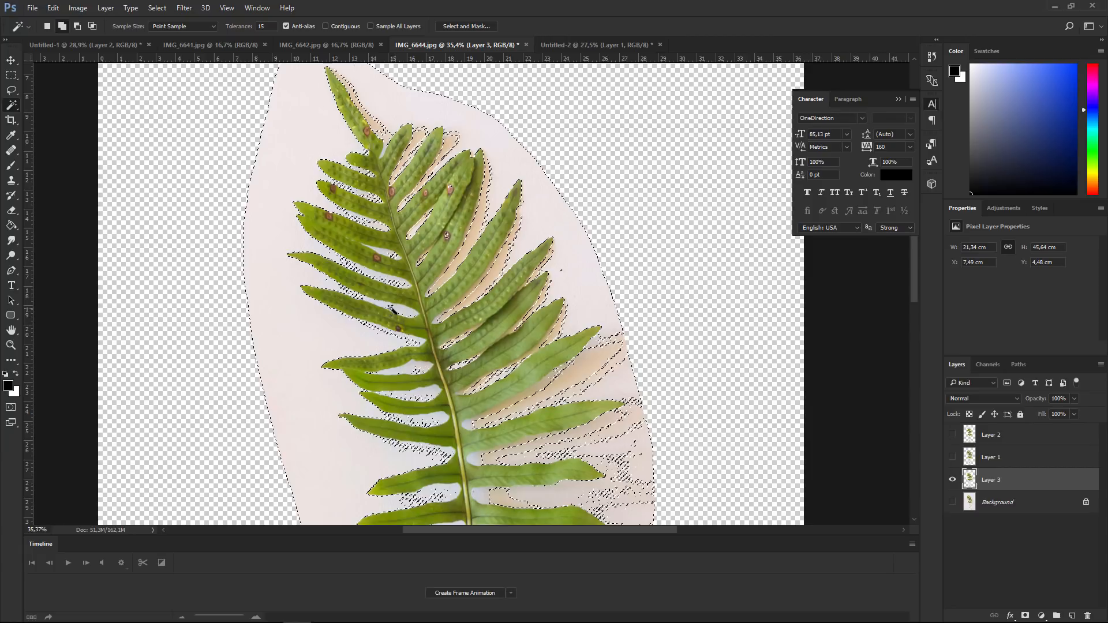
{"action": "left_click", "coordinate": [405, 286]}
{"action": "left_click", "coordinate": [394, 254]}
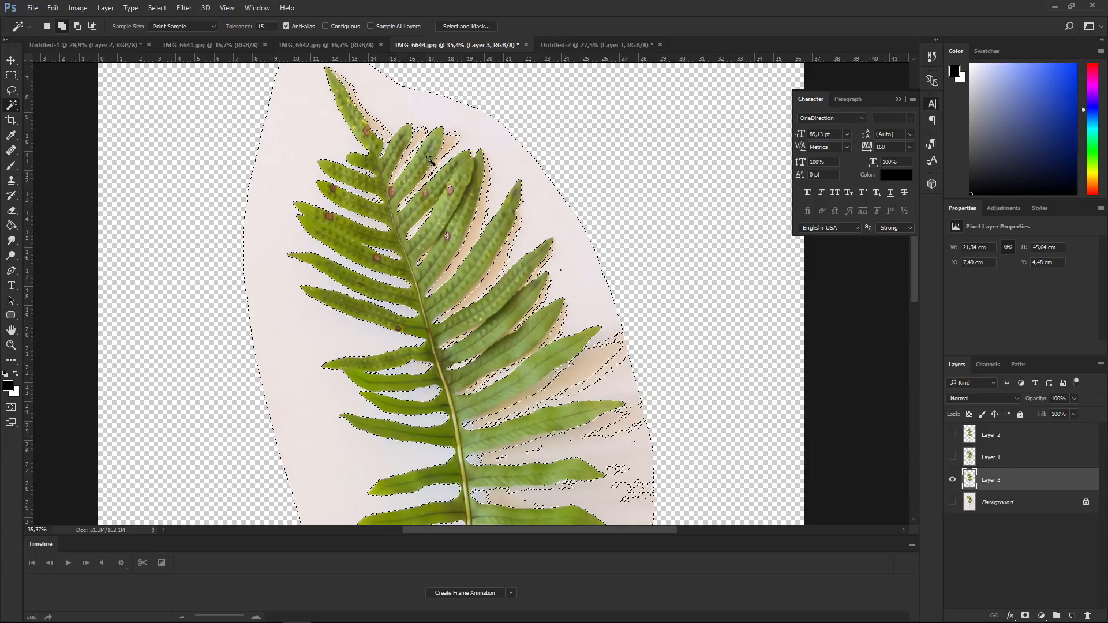
{"action": "left_click", "coordinate": [430, 161], "text": "shift"}
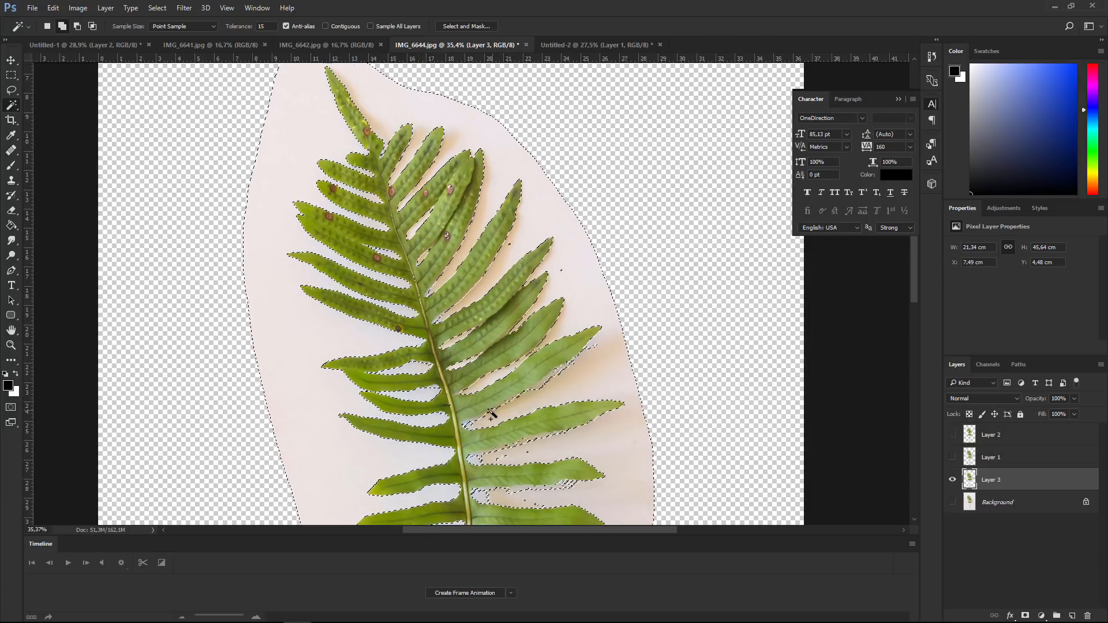
{"action": "left_click", "coordinate": [470, 423]}
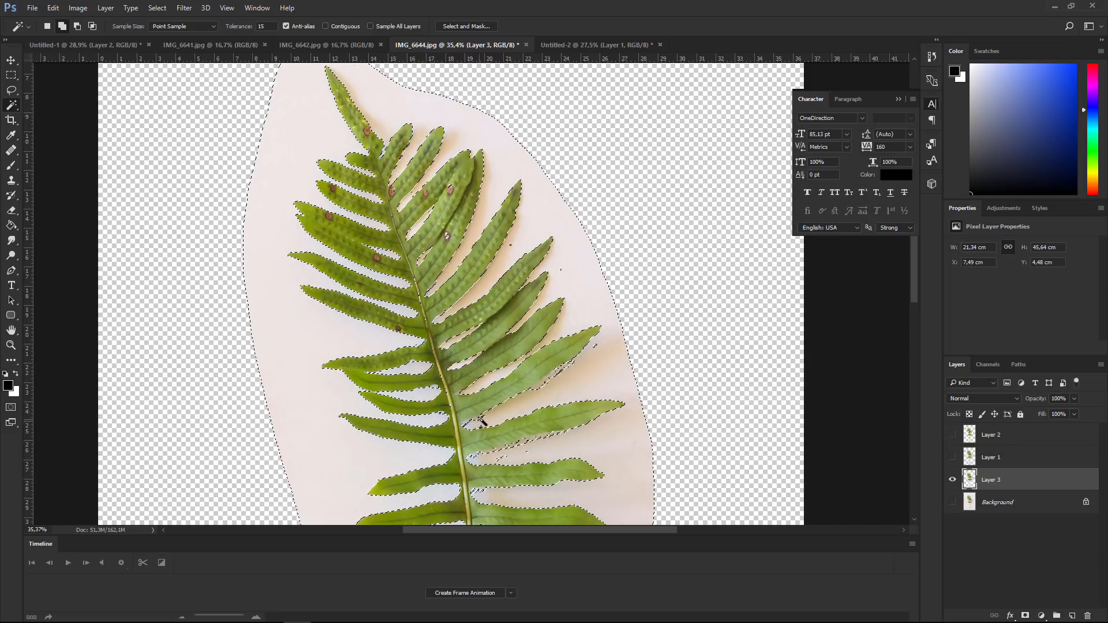
{"action": "left_click", "coordinate": [479, 419]}
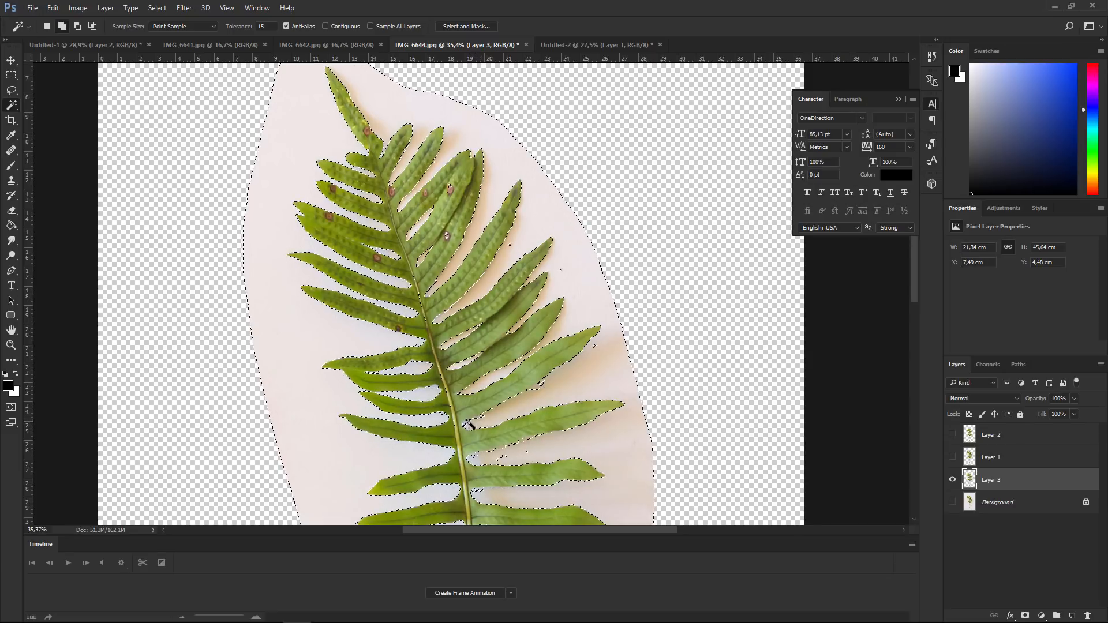
Check the selection edges along the leaflets and stem, and invert the selection so that it covers the fern
{"action": "scroll", "coordinate": [606, 438], "scroll_direction": "down", "scroll_amount": 5, "text": "alt"}
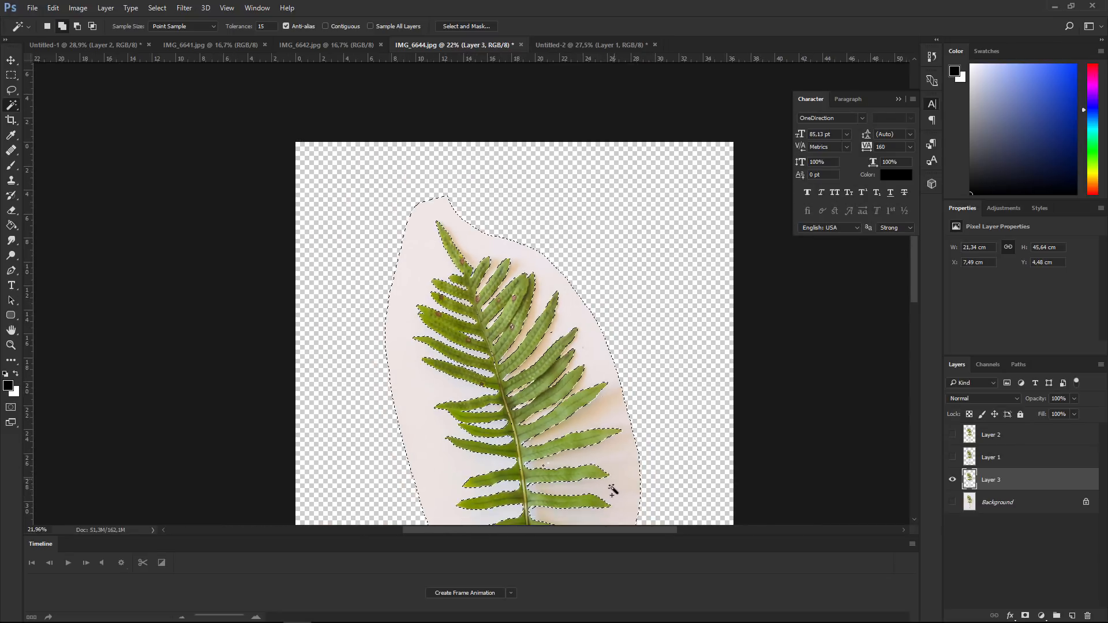
{"action": "scroll", "coordinate": [519, 346], "scroll_direction": "up", "scroll_amount": 3, "text": "alt"}
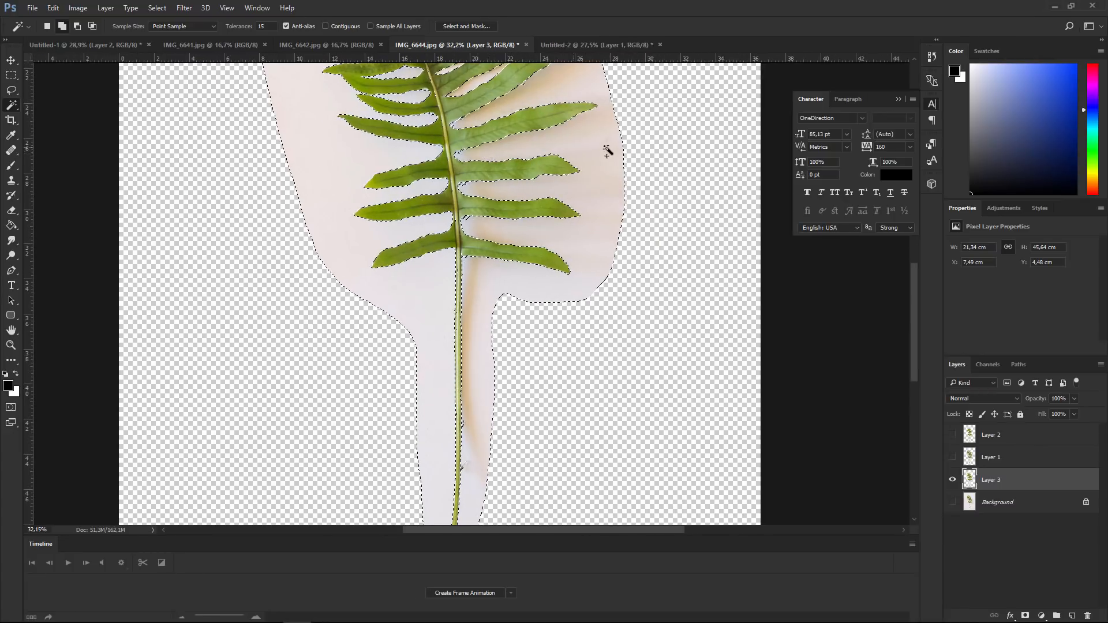
{"action": "scroll", "coordinate": [578, 164], "scroll_direction": "down", "scroll_amount": 4, "text": "alt"}
{"action": "scroll", "coordinate": [496, 260], "scroll_direction": "up", "scroll_amount": 2, "text": "alt"}
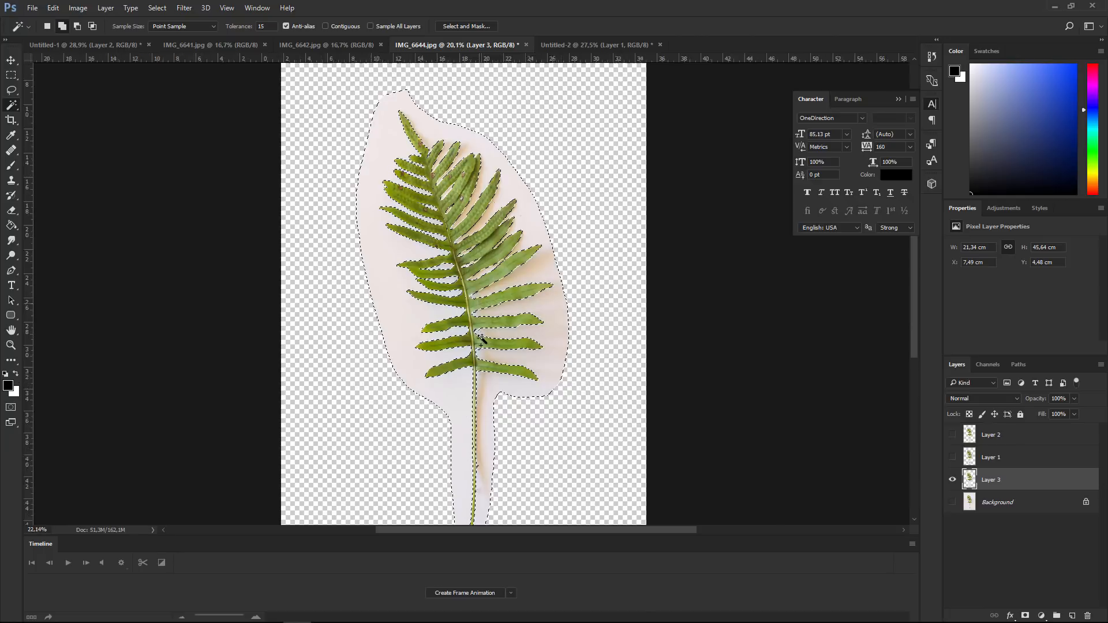
{"action": "scroll", "coordinate": [479, 339], "scroll_direction": "up", "scroll_amount": 6, "text": "alt"}
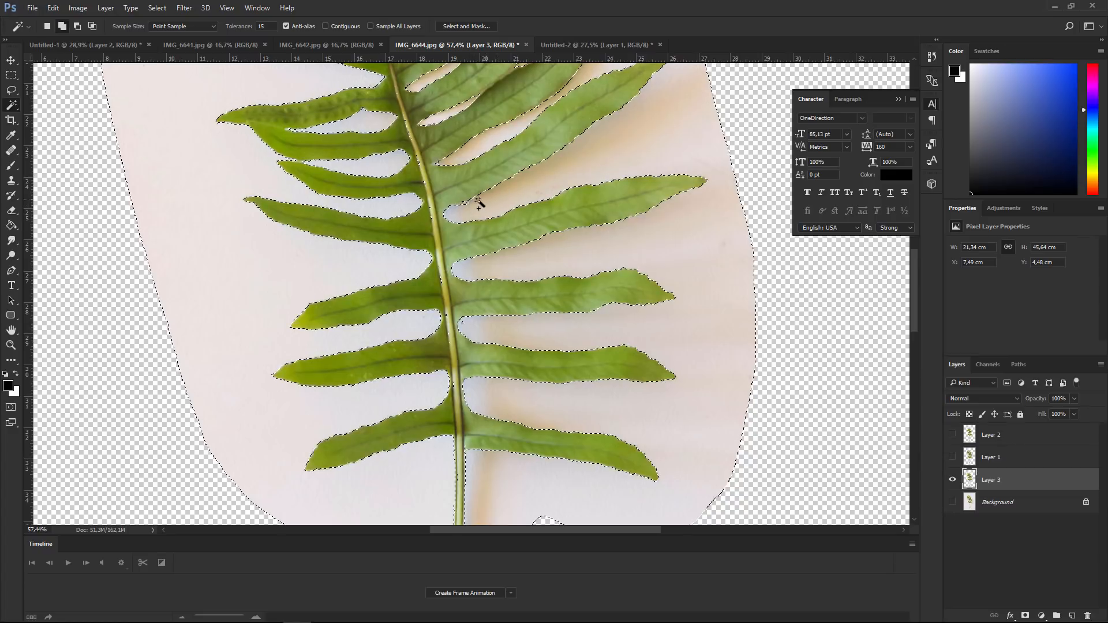
{"action": "scroll", "coordinate": [479, 203], "scroll_direction": "down", "scroll_amount": 6, "text": "alt"}
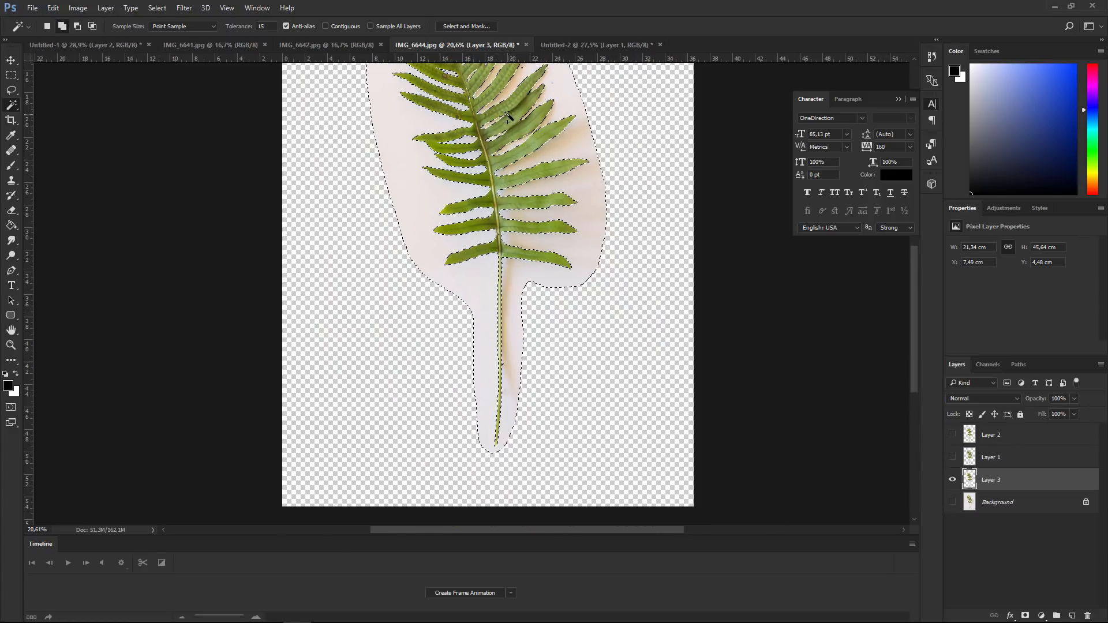
{"action": "scroll", "coordinate": [507, 115], "scroll_direction": "down", "scroll_amount": 4, "text": "alt"}
{"action": "scroll", "coordinate": [459, 183], "scroll_direction": "up", "scroll_amount": 4, "text": "alt"}
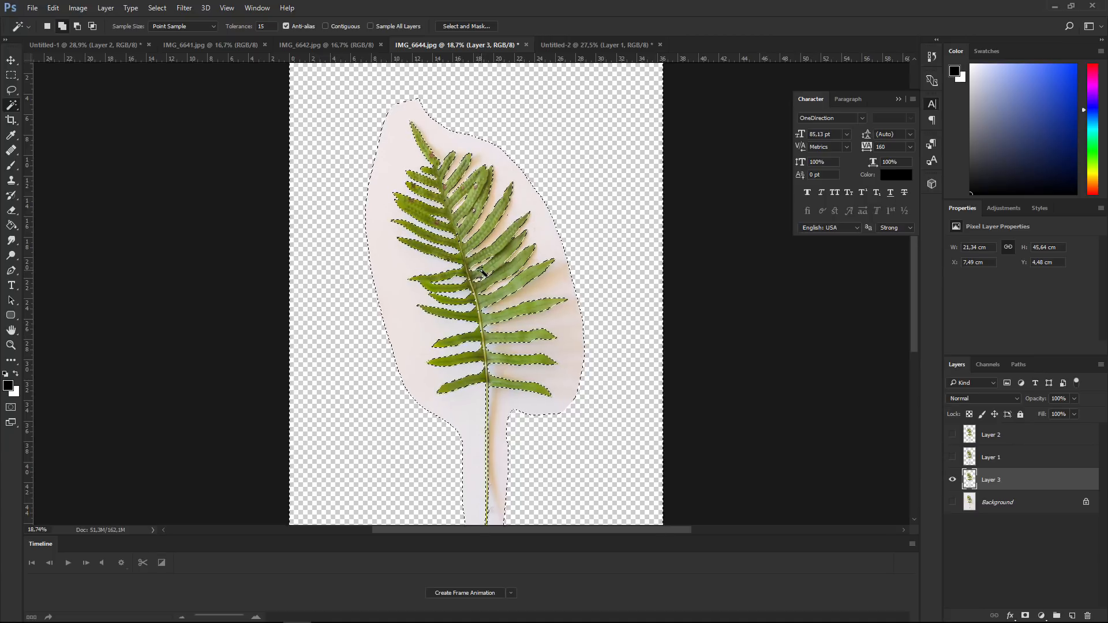
Try copying the selected fern to a new layer with Layer 3 hidden, and undo the copy
{"action": "key", "text": "ctrl+j"}
{"action": "left_click", "coordinate": [952, 502]}
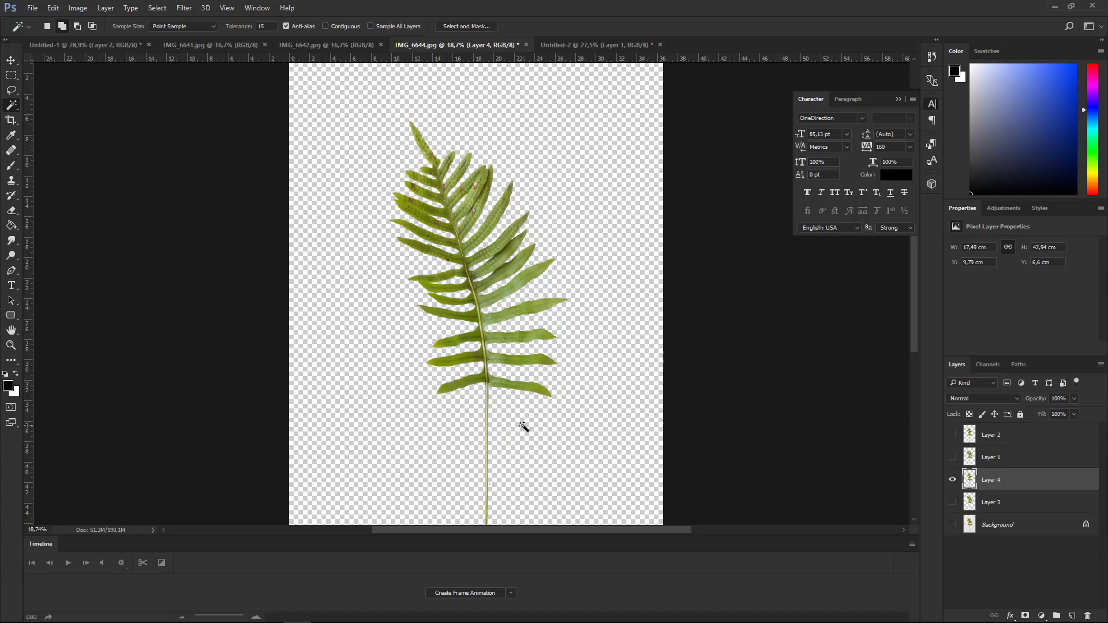
{"action": "left_click", "coordinate": [952, 503]}
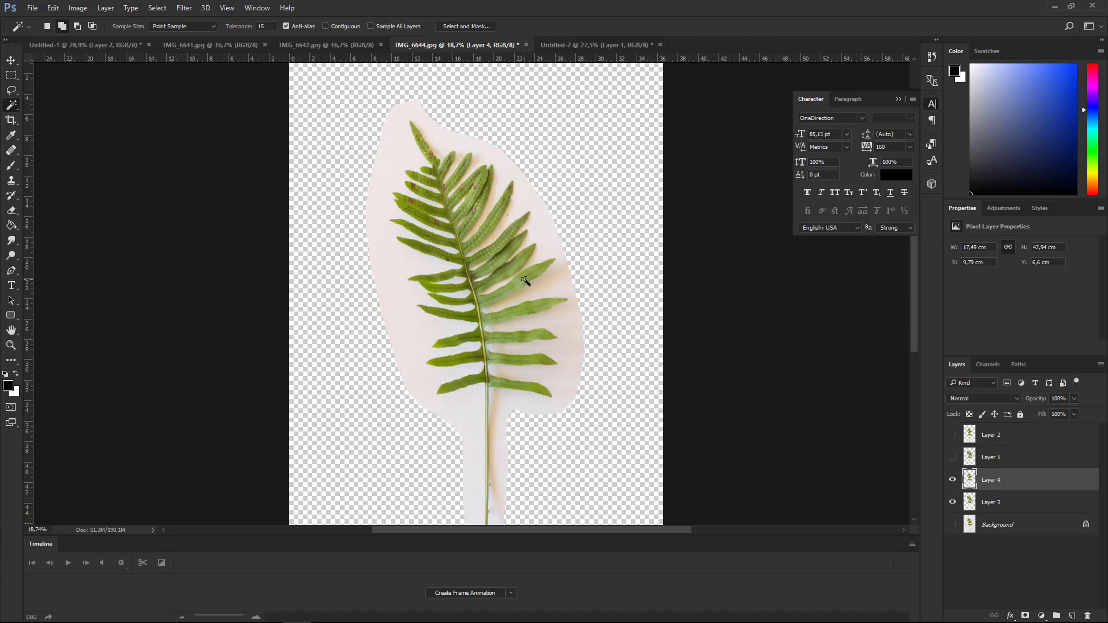
{"action": "key", "text": "ctrl+z"}
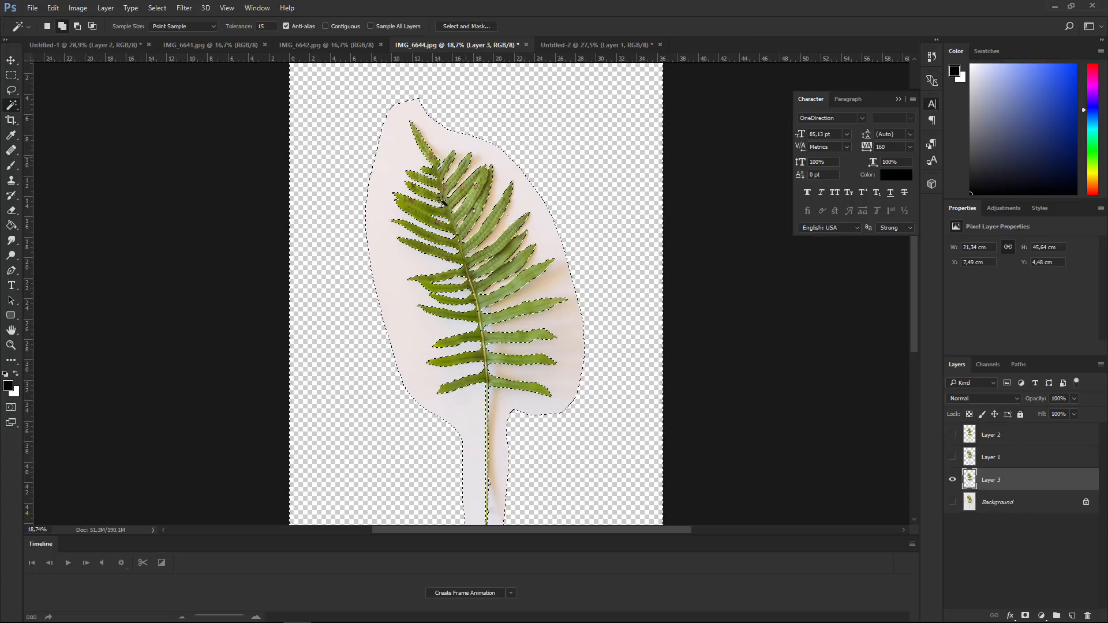
Smooth the outline of the fern selection in Select and Mask and apply the refinement
{"action": "left_click", "coordinate": [465, 26]}
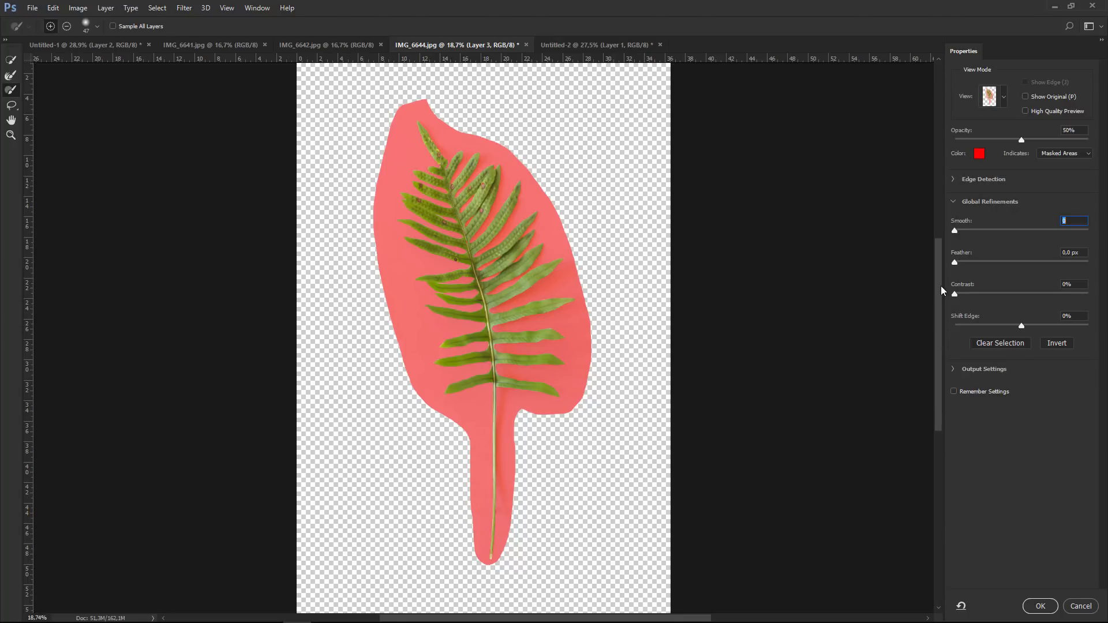
{"action": "scroll", "coordinate": [940, 288], "scroll_direction": "down", "scroll_amount": 2}
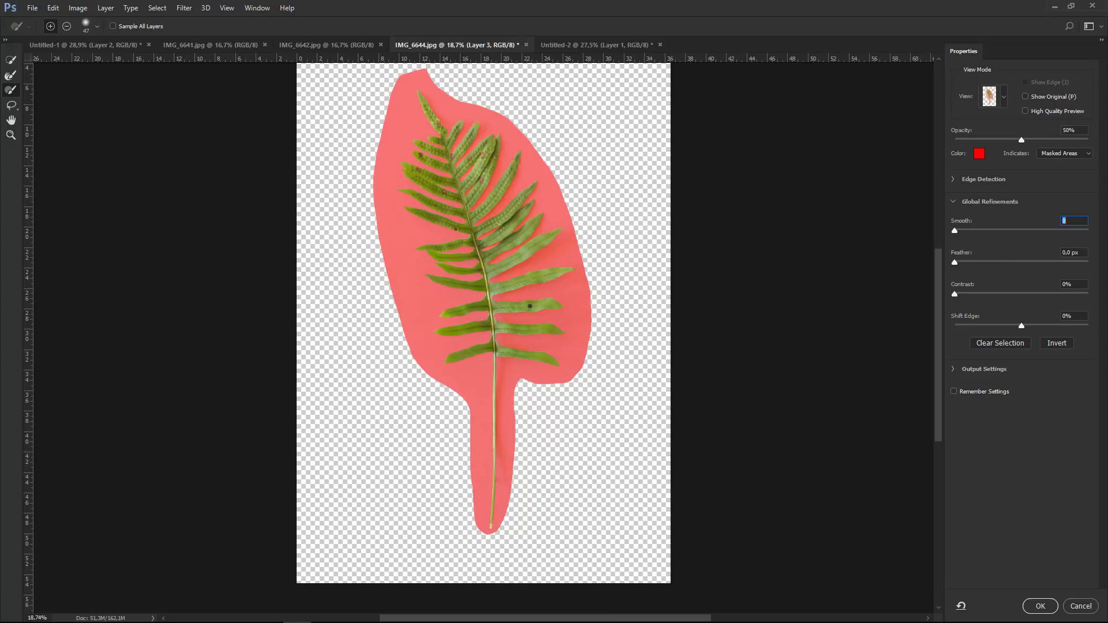
{"action": "key", "text": "ctrl+plus"}
{"action": "key", "text": "ctrl+plus"}
{"action": "key", "text": "ctrl+plus"}
{"action": "key", "text": "ctrl+plus"}
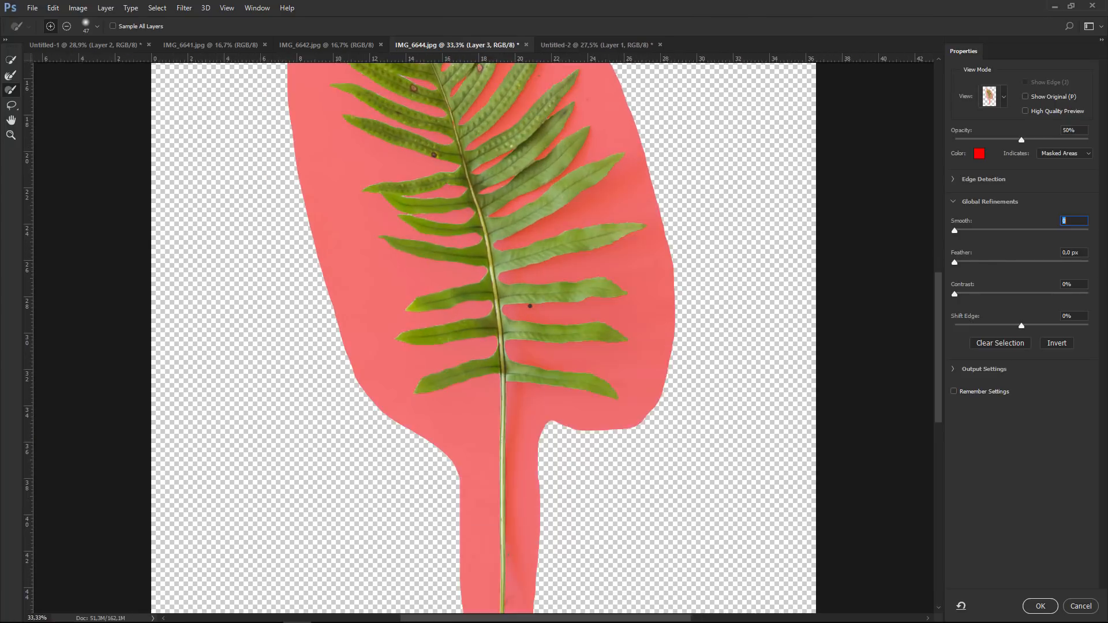
{"action": "key", "text": "ctrl+plus"}
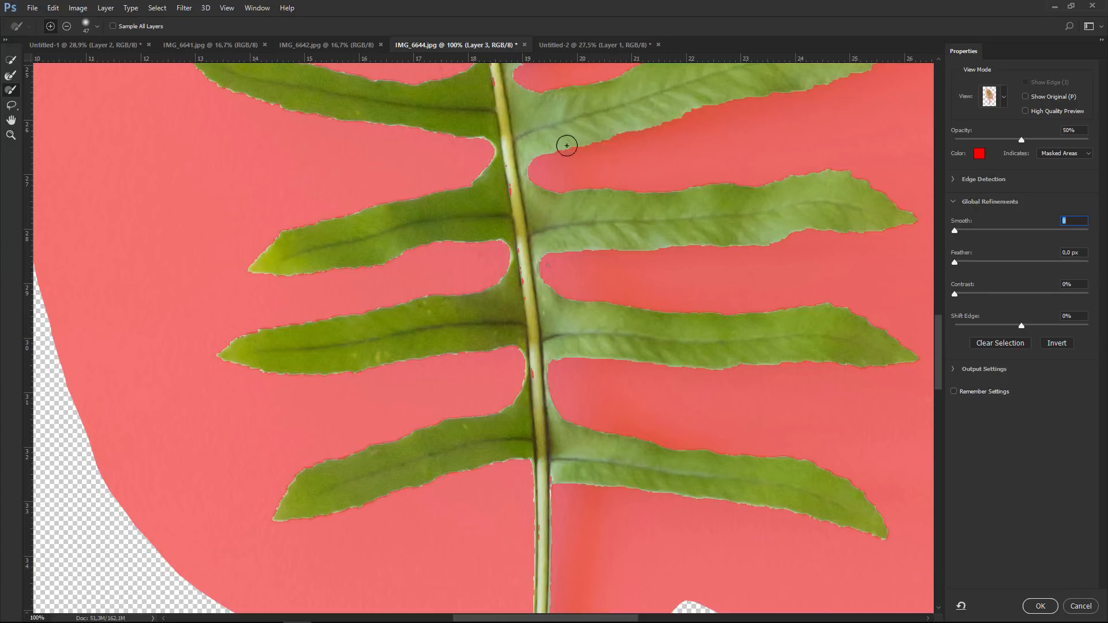
{"action": "left_click_drag", "start_coordinate": [954, 229], "coordinate": [993, 231]}
{"action": "left_click", "coordinate": [1050, 604]}
Copy the smoothed fern selection to a new layer and hide Layer 3
{"action": "scroll", "coordinate": [604, 309], "scroll_direction": "down", "scroll_amount": 5, "text": "alt"}
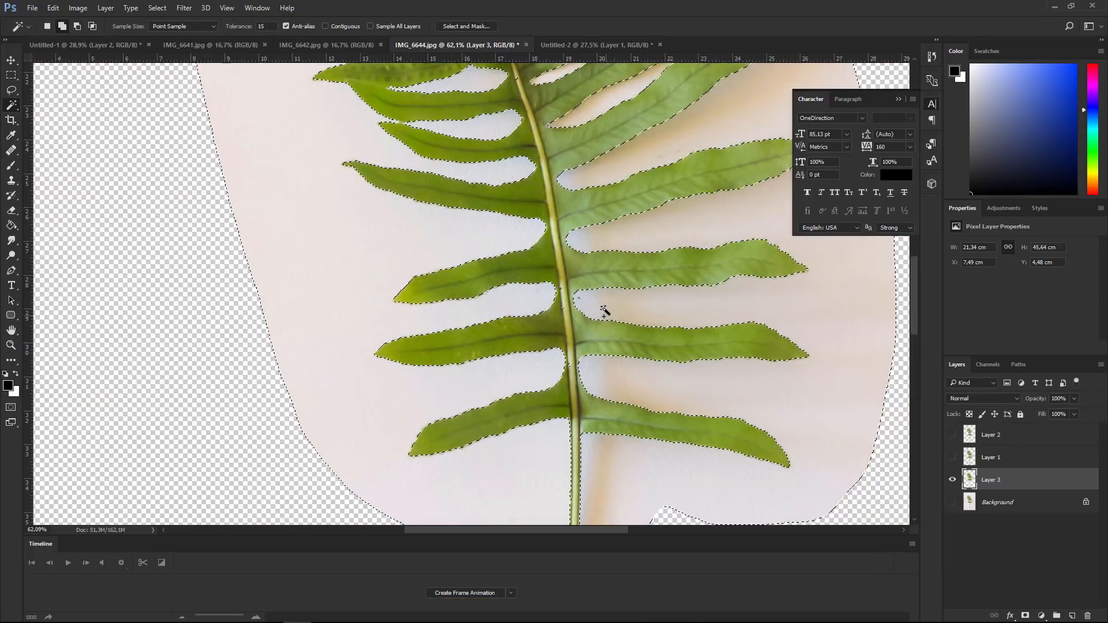
{"action": "scroll", "coordinate": [606, 311], "scroll_direction": "down", "scroll_amount": 3, "text": "alt"}
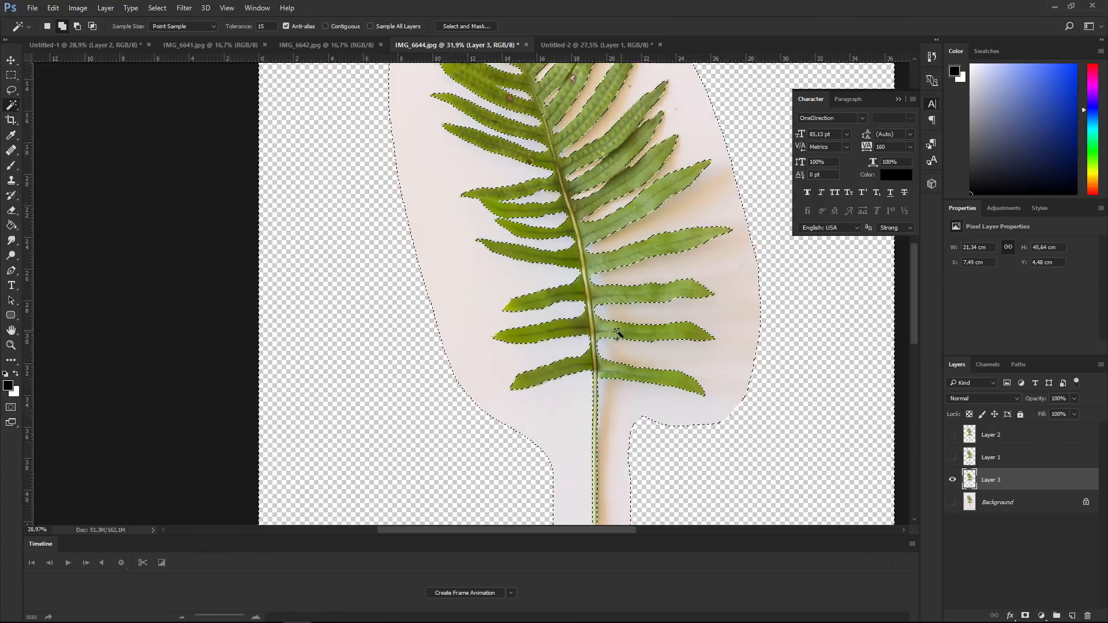
{"action": "scroll", "coordinate": [594, 297], "scroll_direction": "down", "scroll_amount": 2, "text": "alt"}
{"action": "key", "text": "ctrl+j"}
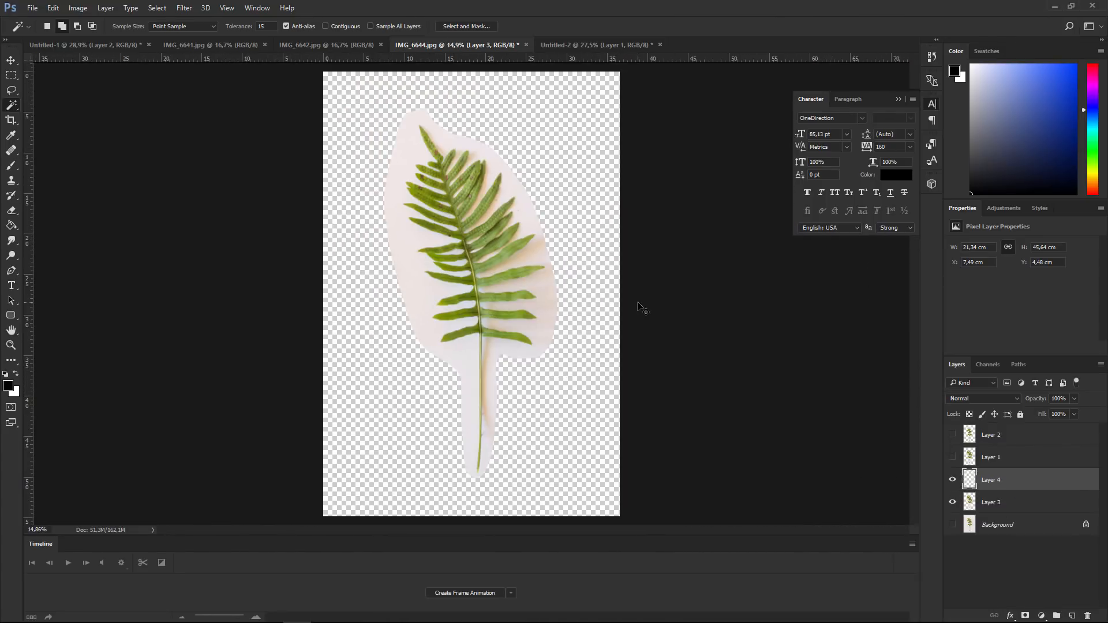
{"action": "left_click", "coordinate": [952, 502]}
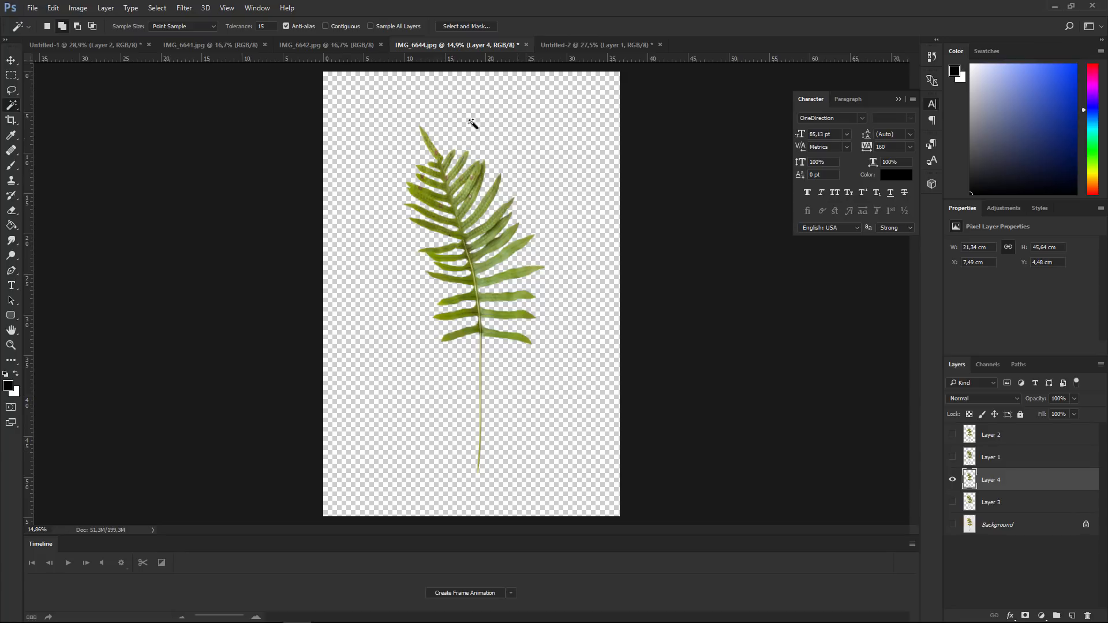
View the other fern photos IMG_6642.jpg and IMG_6641.jpg and the Untitled-2 texture document
{"action": "left_click", "coordinate": [323, 45]}
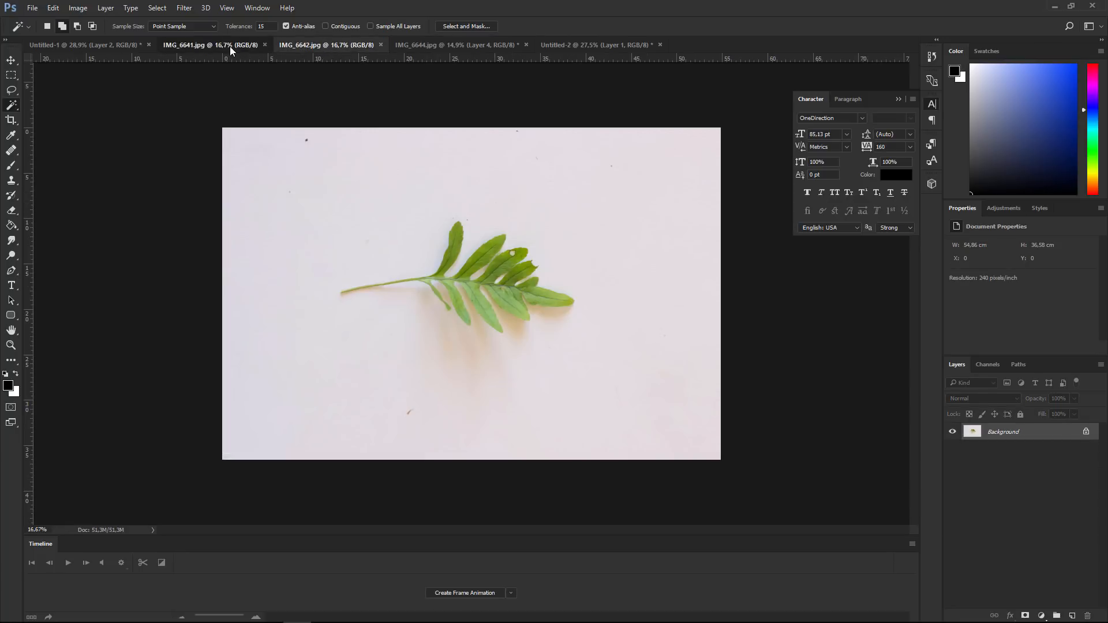
{"action": "left_click", "coordinate": [229, 45]}
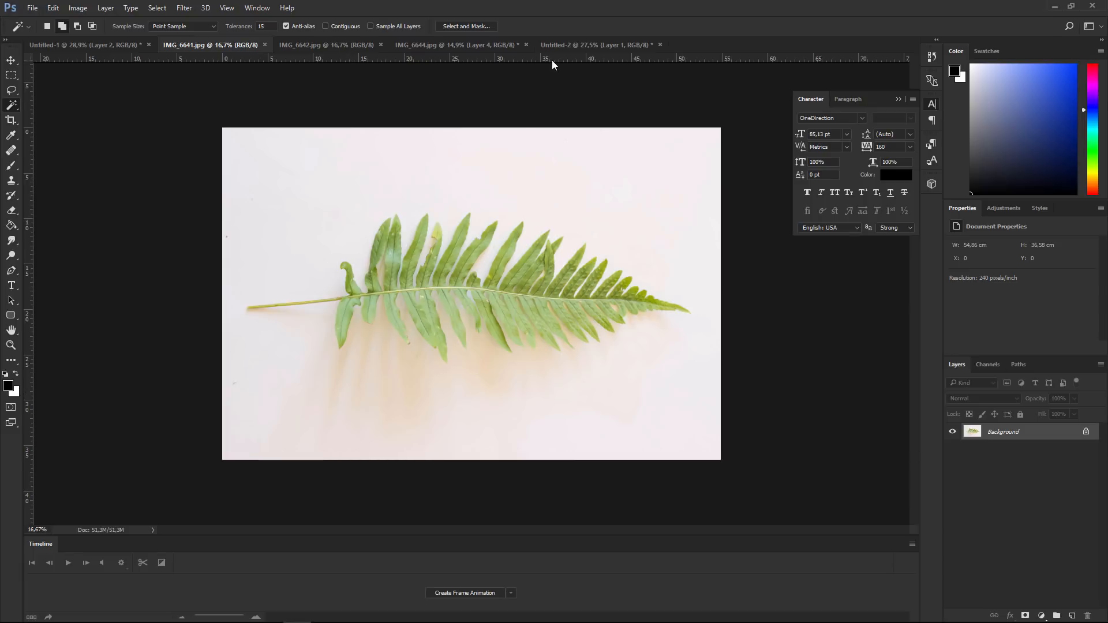
{"action": "left_click", "coordinate": [562, 44]}
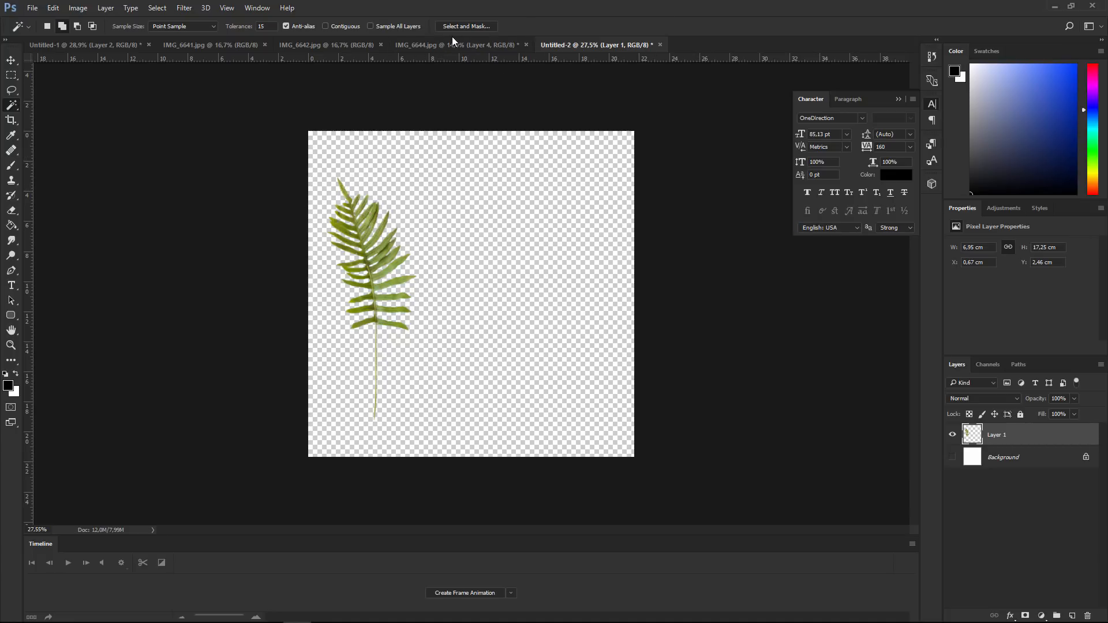
Copy the fern cutout from Layer 4 of IMG_6644.jpg into Untitled-2 as a new layer and activate the Move tool
{"action": "left_click", "coordinate": [464, 46]}
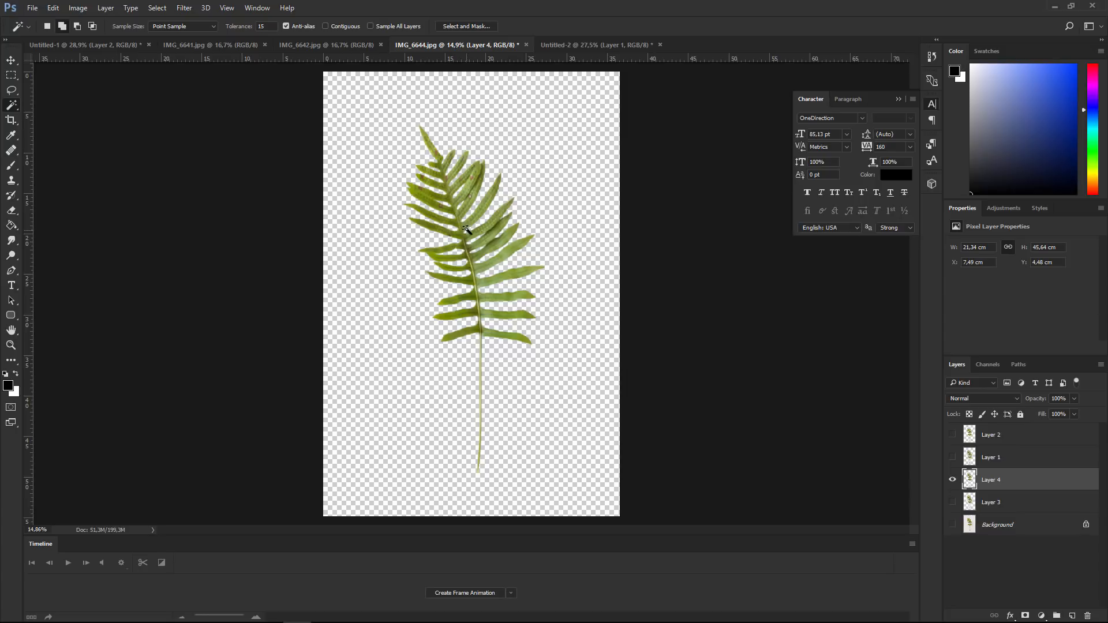
{"action": "left_click", "coordinate": [482, 269]}
{"action": "left_click_drag", "start_coordinate": [562, 47], "coordinate": [458, 198], "text": "ctrl"}
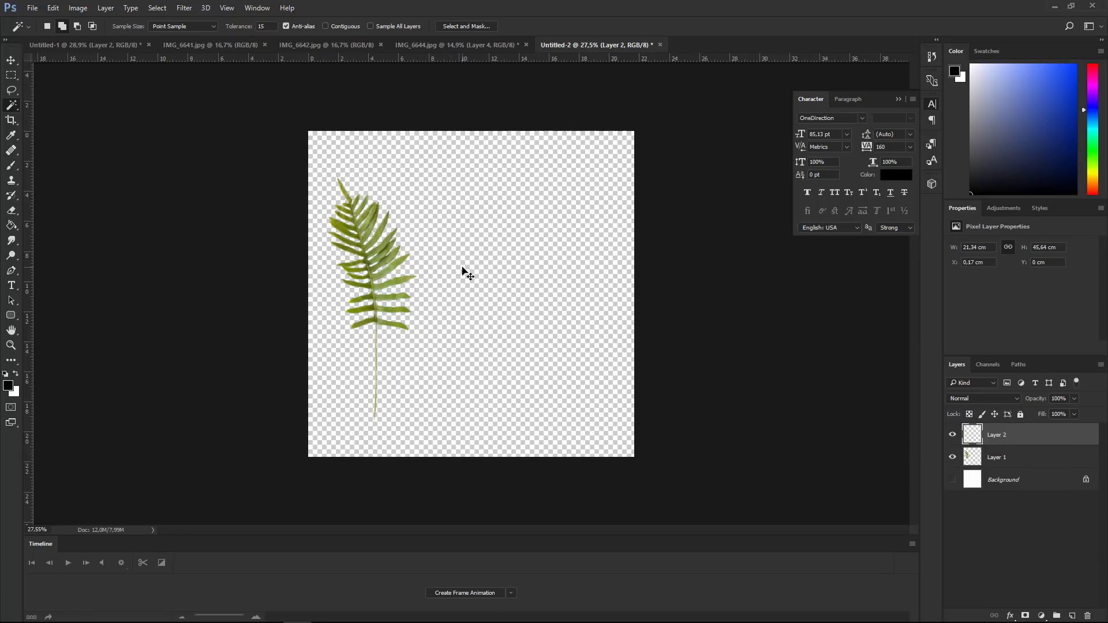
{"action": "scroll", "coordinate": [463, 268], "scroll_direction": "down", "scroll_amount": 7, "text": "alt"}
{"action": "left_click", "coordinate": [12, 61]}
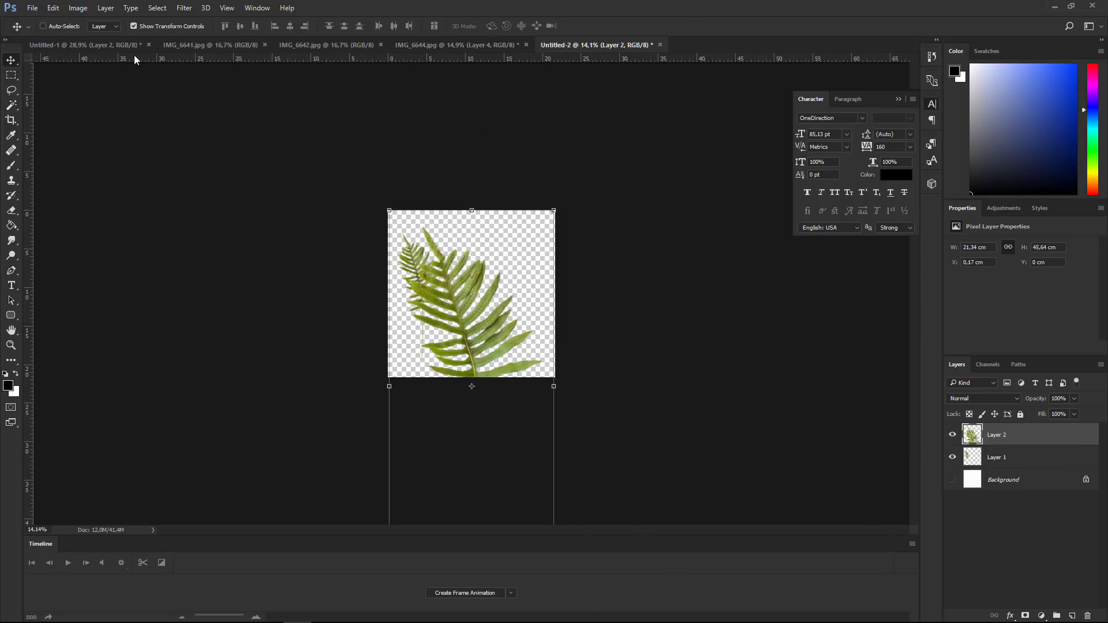
Scale the fern on Layer 2 down to about 38% and place it along the left side of the Untitled-2 canvas
{"action": "scroll", "coordinate": [537, 352], "scroll_direction": "down", "scroll_amount": 5, "text": "alt"}
{"action": "left_click_drag", "start_coordinate": [519, 445], "coordinate": [452, 328]}
{"action": "scroll", "coordinate": [479, 350], "scroll_direction": "up", "scroll_amount": 6, "text": "alt"}
{"action": "mouse_move", "coordinate": [430, 259]}
{"action": "left_mouse_down"}
{"action": "mouse_move", "coordinate": [432, 278]}
{"action": "mouse_move", "coordinate": [425, 251]}
{"action": "left_mouse_up"}
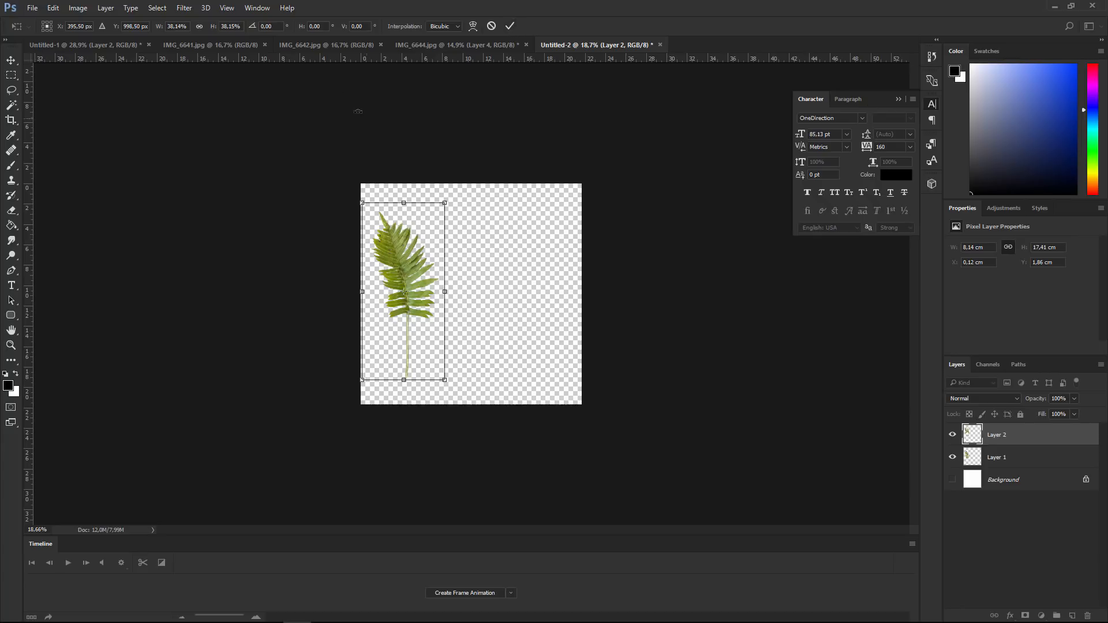
View the fern photos IMG_6642.jpg and IMG_6641.jpg and the three-fern texture document Untitled-1
{"action": "left_click", "coordinate": [303, 44]}
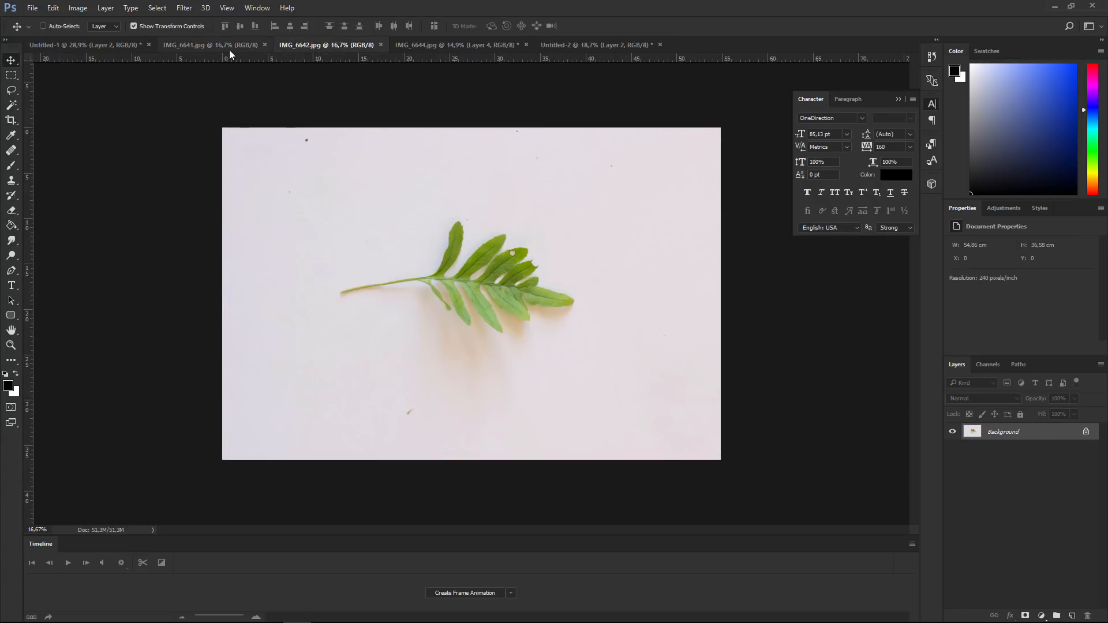
{"action": "left_click", "coordinate": [229, 45]}
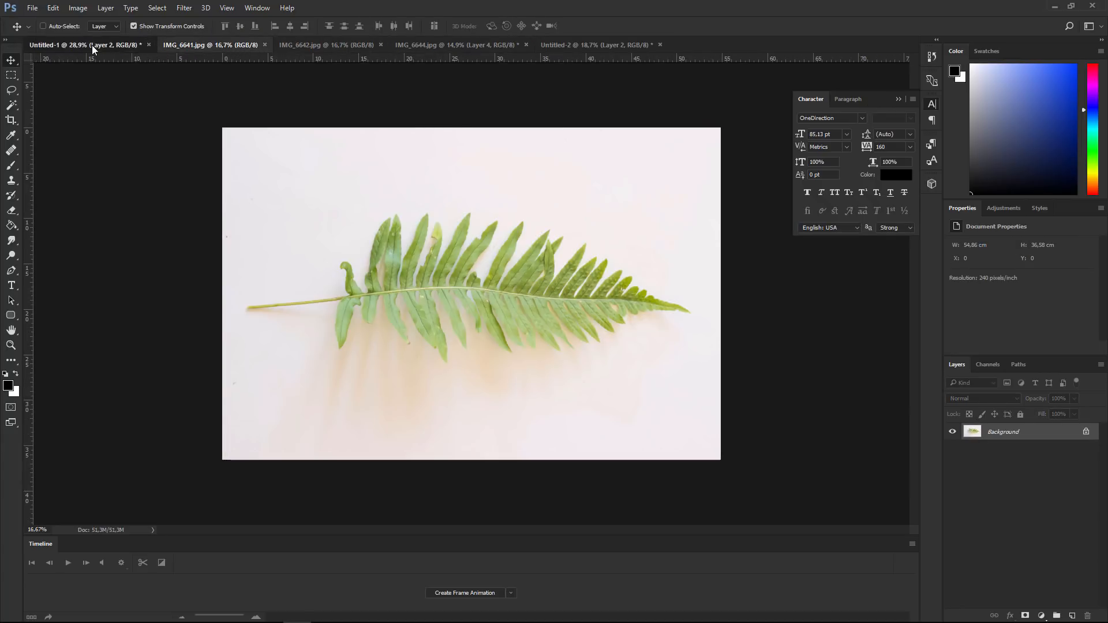
{"action": "left_click", "coordinate": [92, 45]}
{"action": "scroll", "coordinate": [544, 272], "scroll_direction": "up", "scroll_amount": 3, "text": "alt"}
{"action": "scroll", "coordinate": [544, 272], "scroll_direction": "down", "scroll_amount": 2, "text": "alt"}
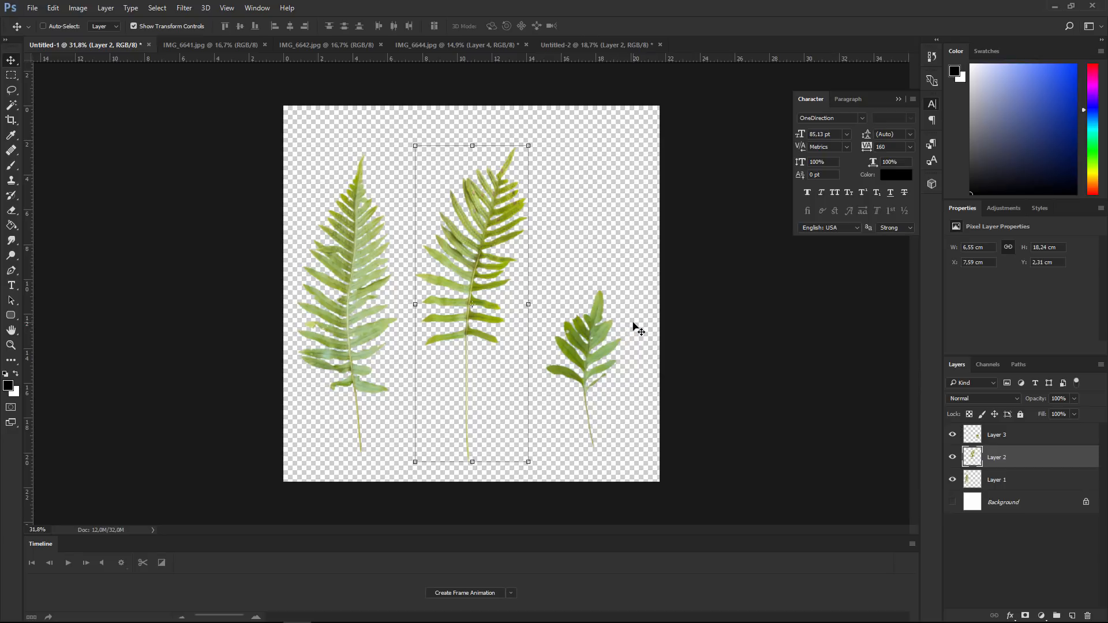
{"action": "mouse_move", "coordinate": [467, 622]}
{"action": "left_click", "coordinate": [34, 8]}
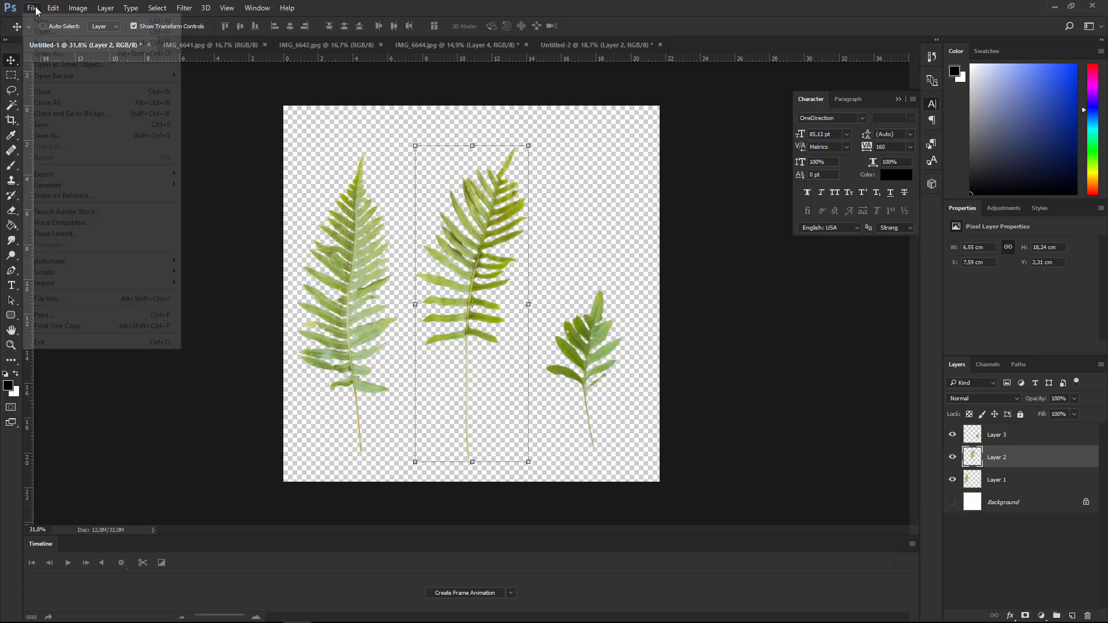
{"action": "left_click", "coordinate": [68, 138]}
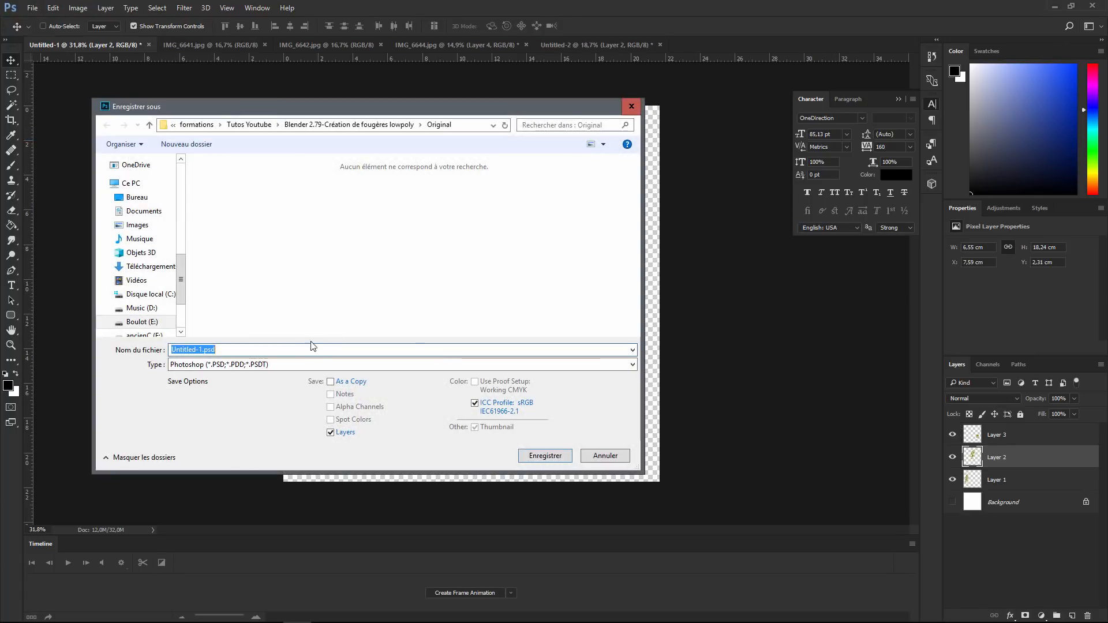
{"action": "left_click", "coordinate": [315, 364]}
{"action": "left_click", "coordinate": [262, 514]}
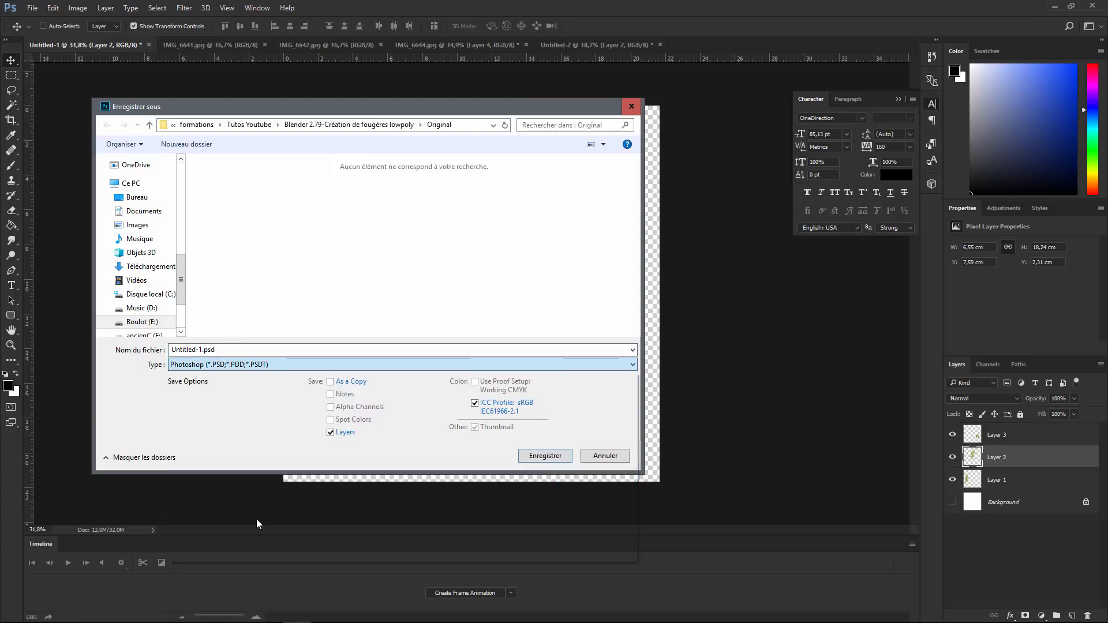
{"action": "left_click", "coordinate": [609, 457]}
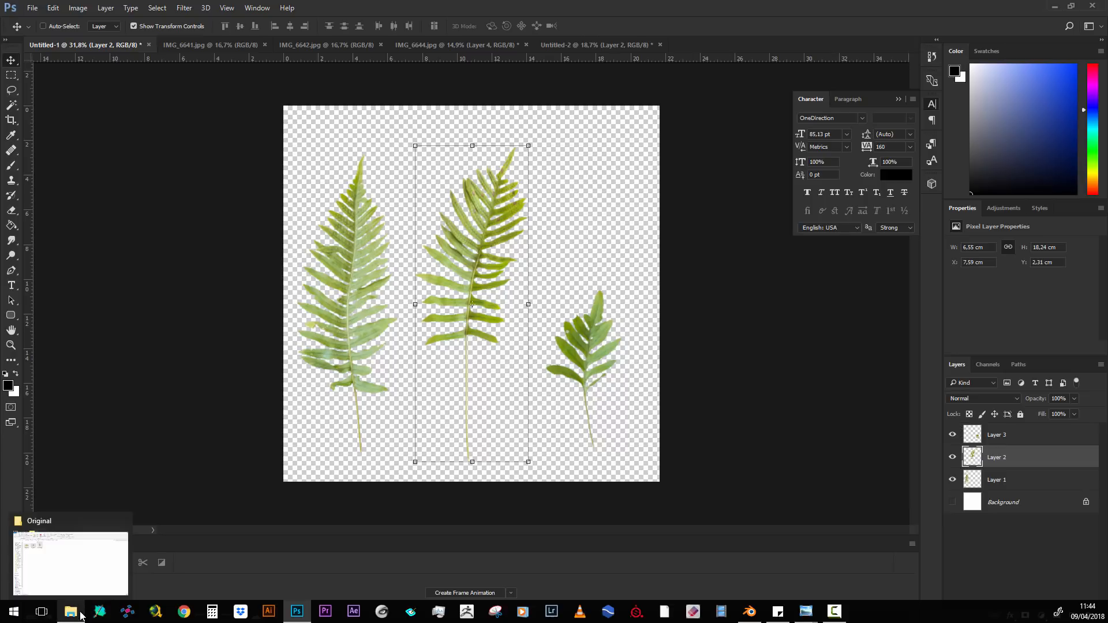
Switch to Blender and start the Screencast Keys display for the 3D view
{"action": "left_click", "coordinate": [749, 614]}
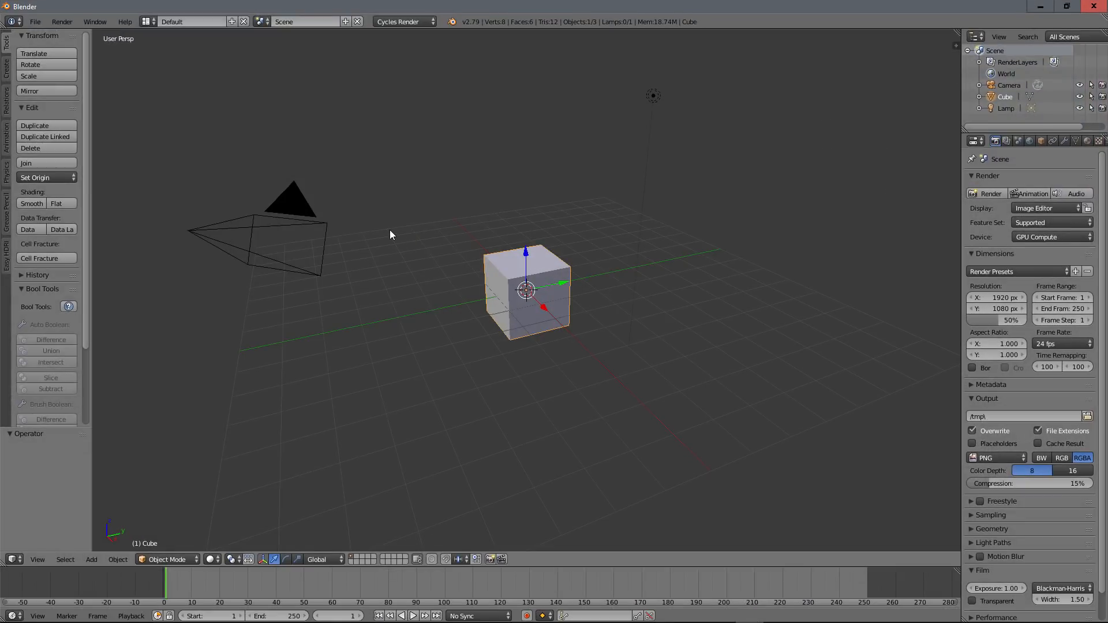
{"action": "key", "text": "n"}
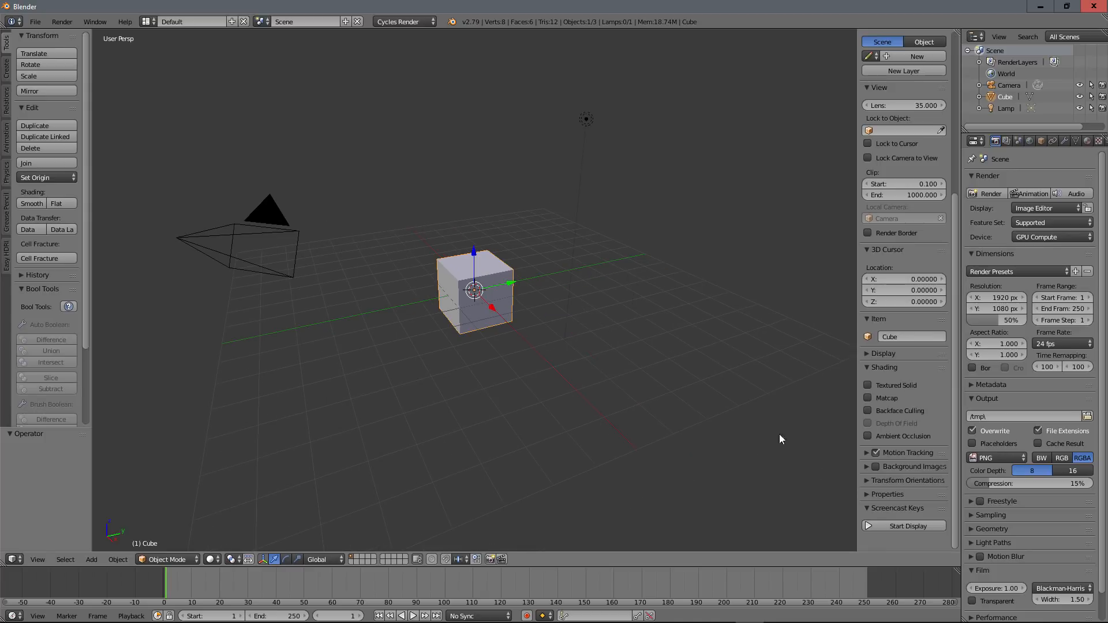
{"action": "left_click", "coordinate": [905, 524]}
{"action": "key", "text": "n"}
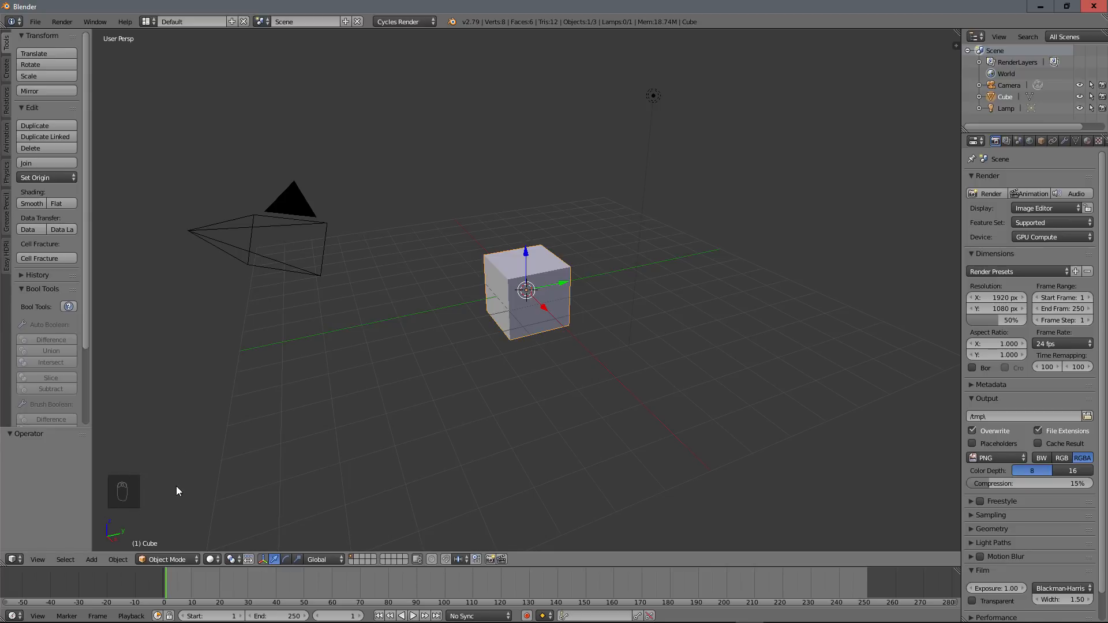
Delete all default objects from the scene, including the cube, camera and lamp
{"action": "middle_click_drag", "start_coordinate": [452, 272], "coordinate": [513, 237]}
{"action": "key", "text": "a"}
{"action": "key", "text": "a"}
{"action": "key", "text": "a"}
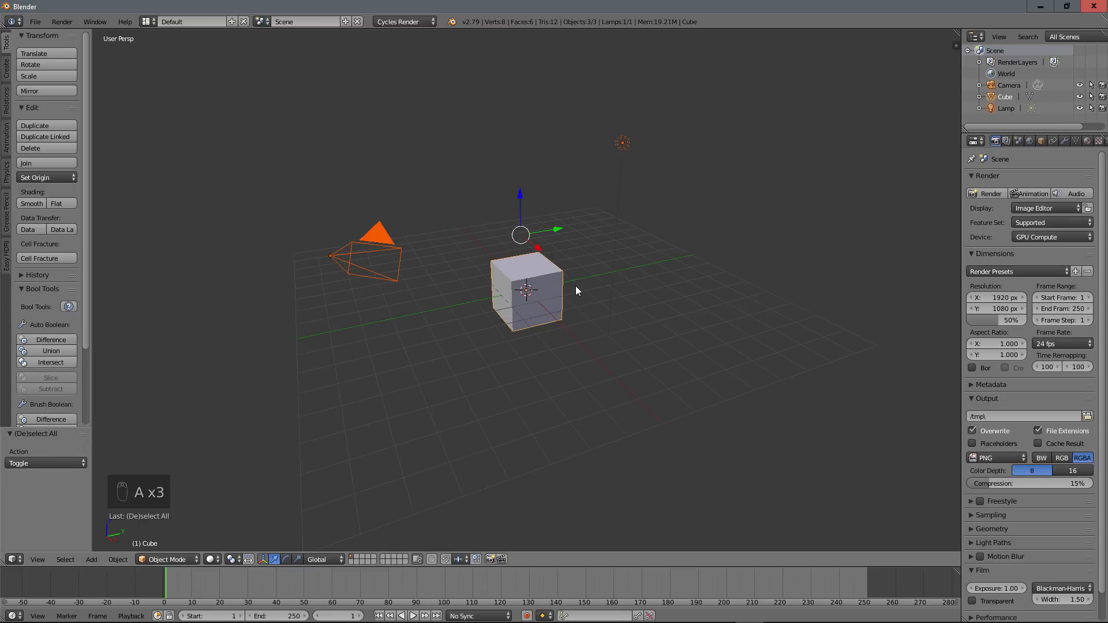
{"action": "key", "text": "Delete"}
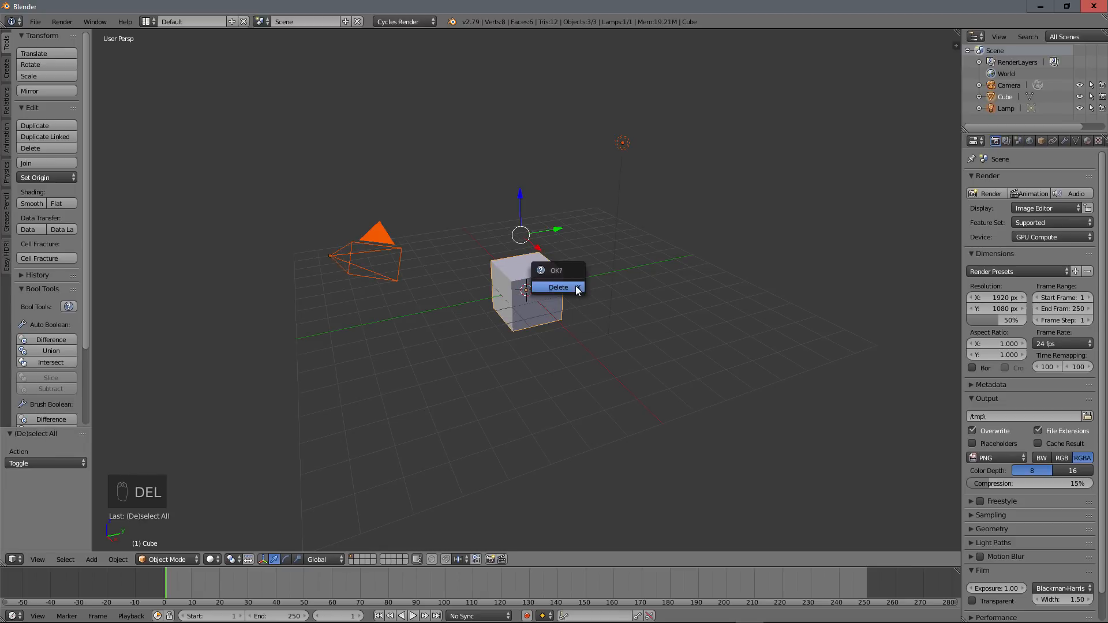
{"action": "left_click", "coordinate": [576, 286]}
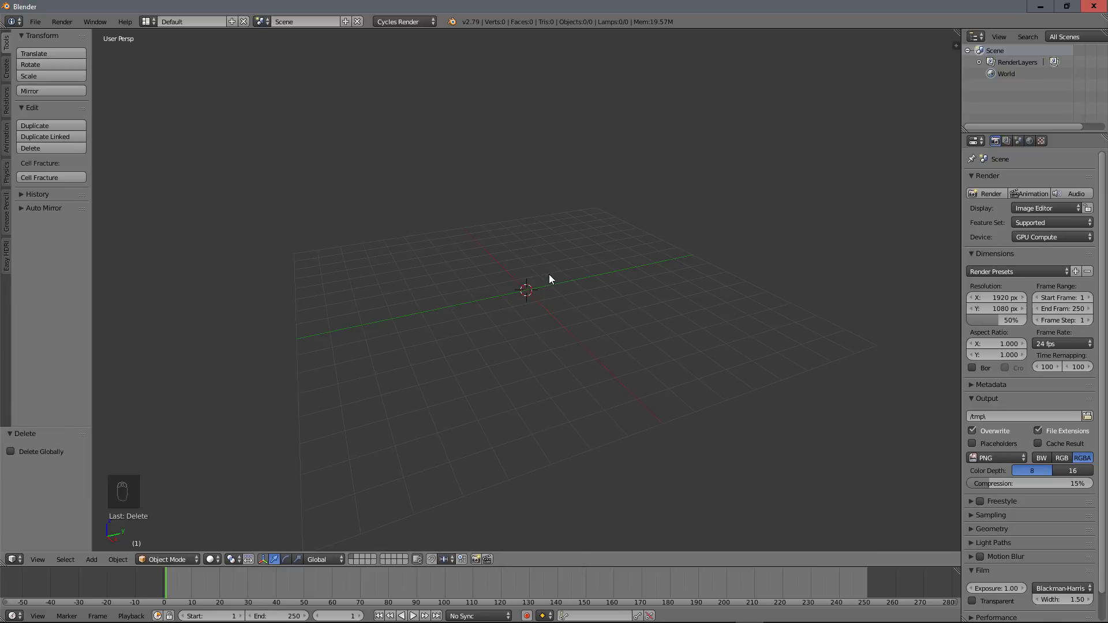
Add a plane mesh at the scene origin
{"action": "key", "text": "shift+a"}
{"action": "mouse_move", "coordinate": [548, 276]}
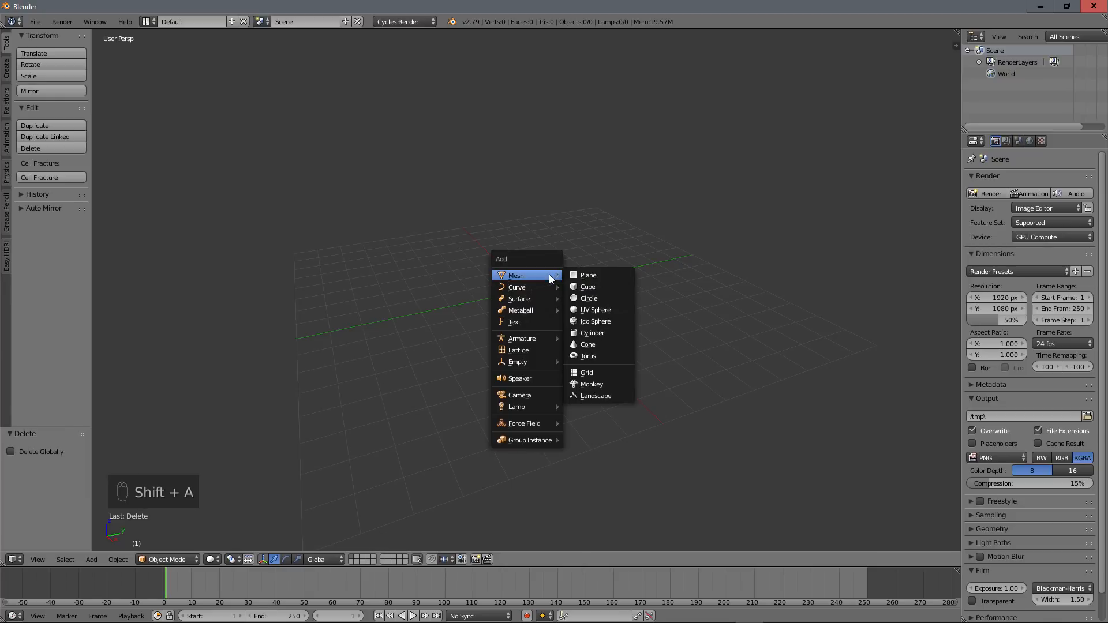
{"action": "left_click", "coordinate": [585, 276]}
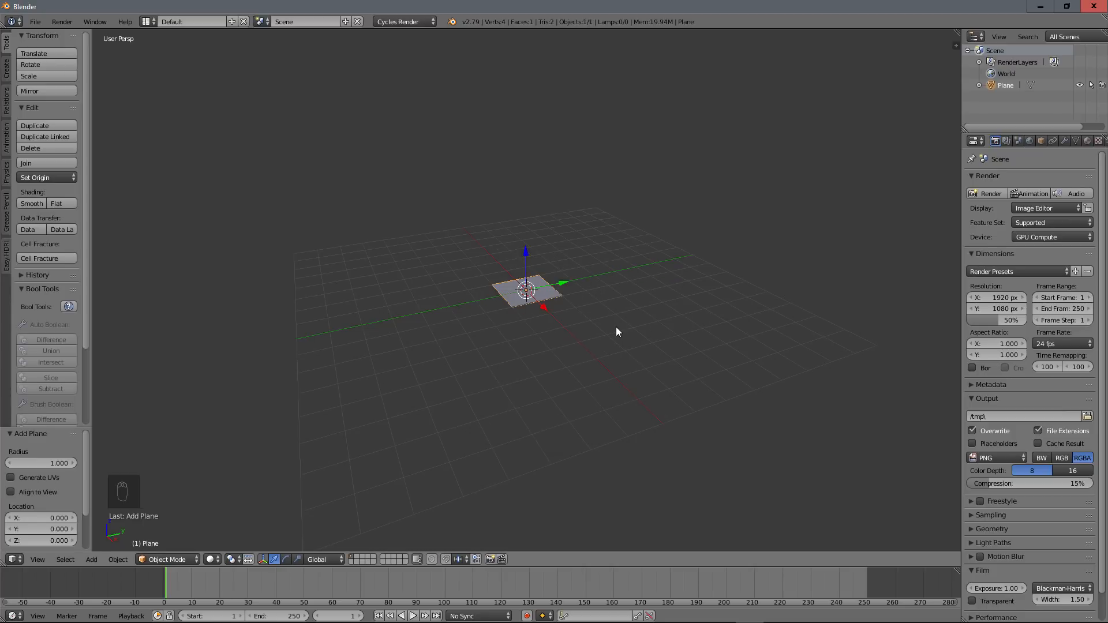
In Edit Mode, move the plane's geometry about 1 unit along global Y so its lower edge meets the origin
{"action": "key", "text": "KP_7"}
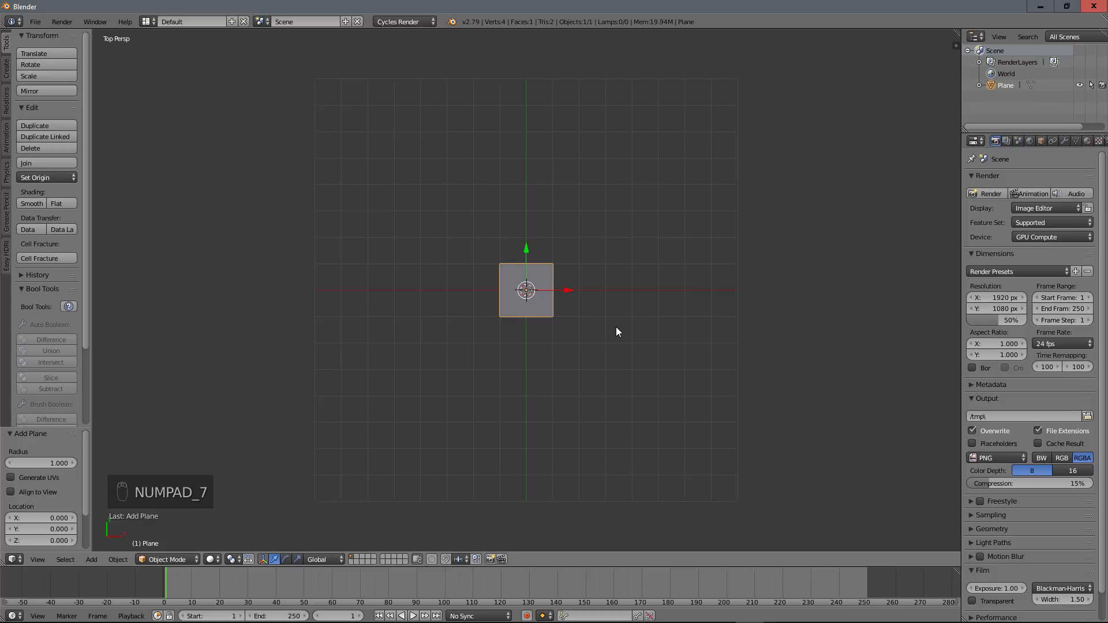
{"action": "key", "text": "KP_5"}
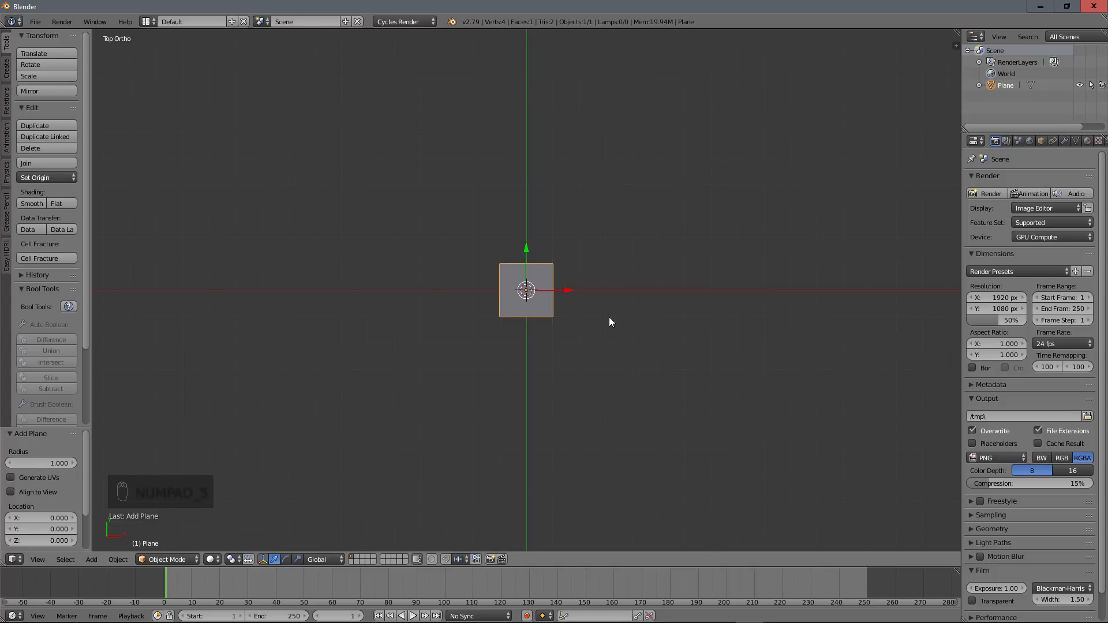
{"action": "key", "text": "Tab"}
{"action": "middle_click_drag", "start_coordinate": [616, 308], "coordinate": [606, 313], "text": "shift"}
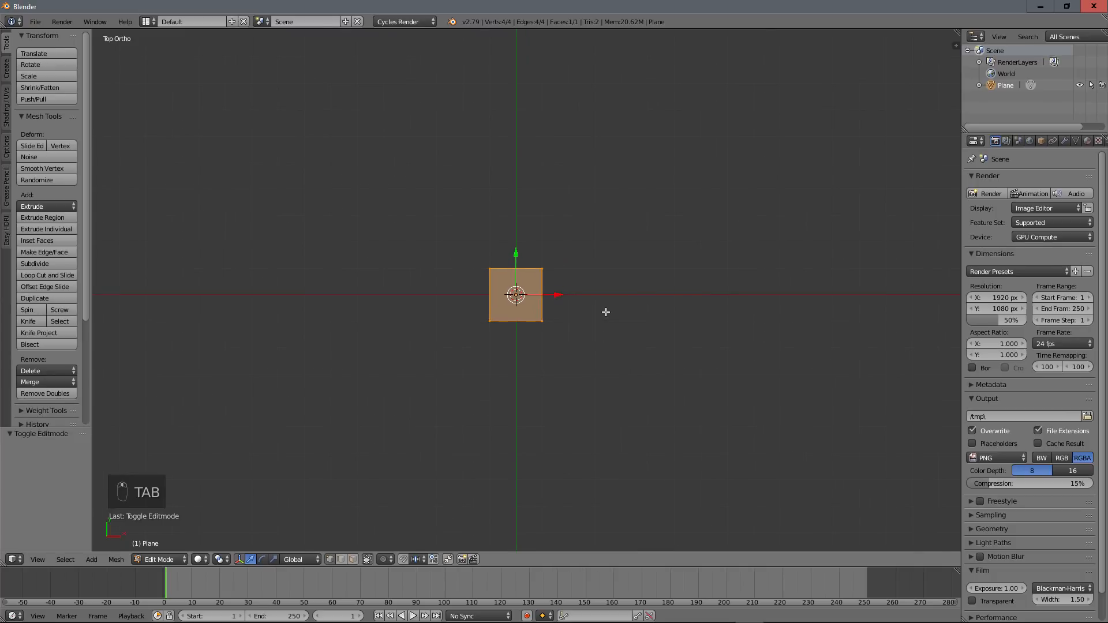
{"action": "key", "text": "g"}
{"action": "key", "text": "y"}
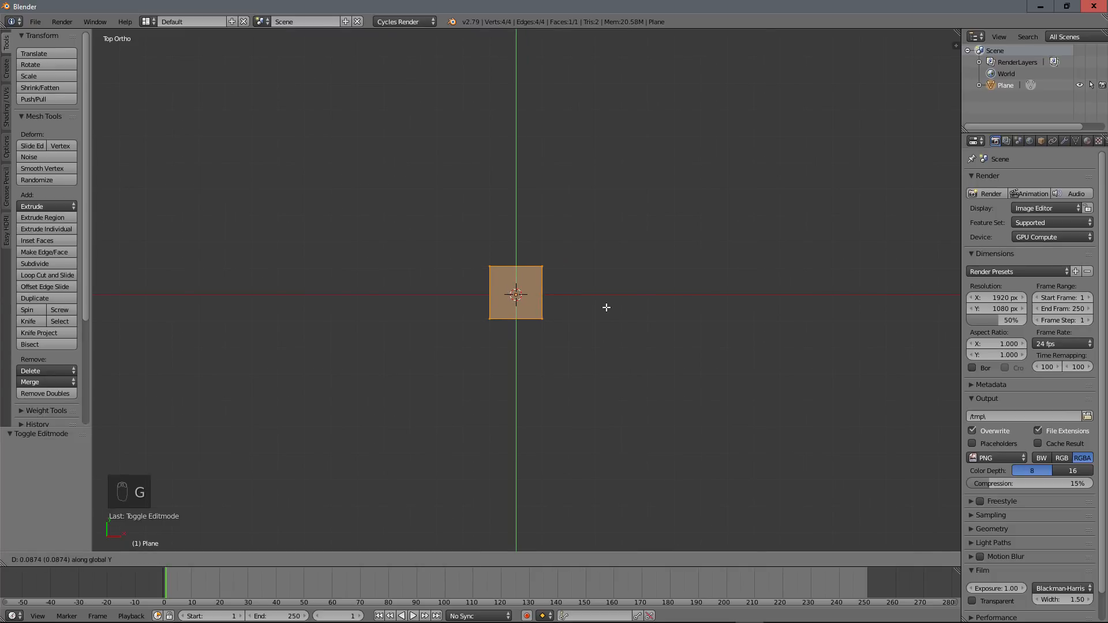
{"action": "left_click", "coordinate": [608, 286]}
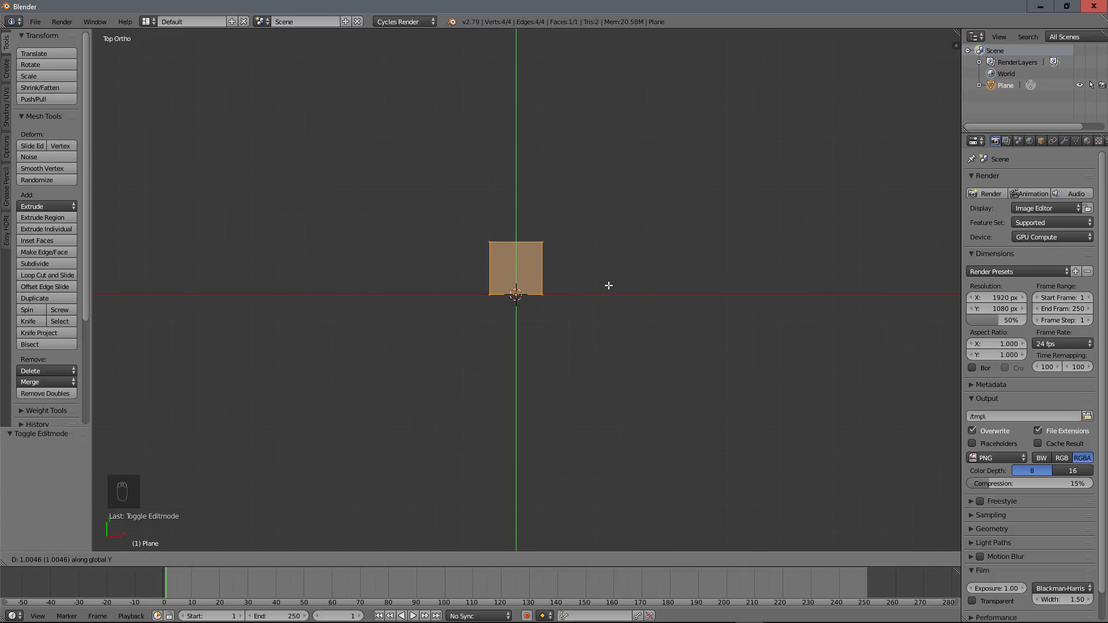
{"action": "scroll", "coordinate": [523, 334], "scroll_direction": "up", "scroll_amount": 8}
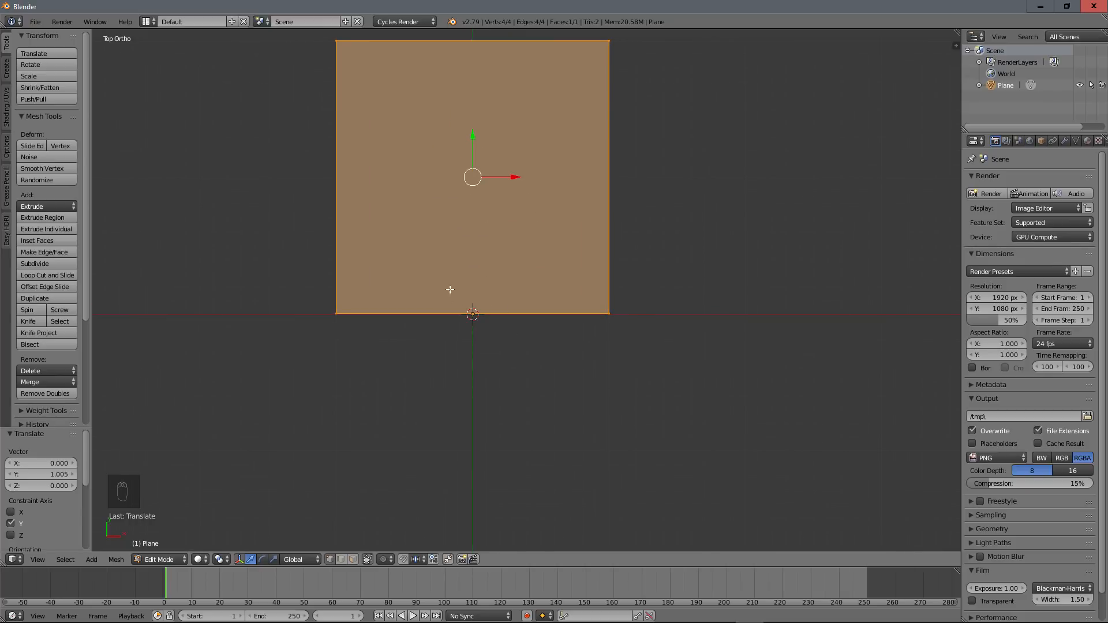
Select the plane's two upper vertices and move them about 6 units along Y to form a long strip
{"action": "scroll", "coordinate": [451, 289], "scroll_direction": "down", "scroll_amount": 2}
{"action": "scroll", "coordinate": [566, 243], "scroll_direction": "down", "scroll_amount": 4}
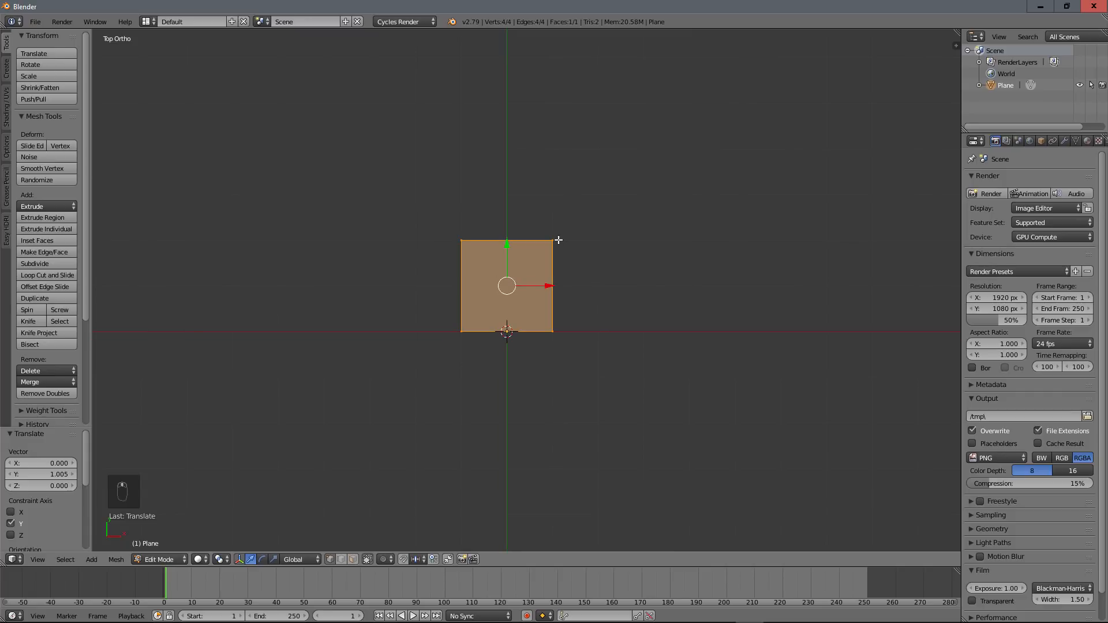
{"action": "right_click", "coordinate": [554, 241]}
{"action": "right_click", "coordinate": [470, 240], "text": "shift"}
{"action": "scroll", "coordinate": [569, 242], "scroll_direction": "down", "scroll_amount": 2}
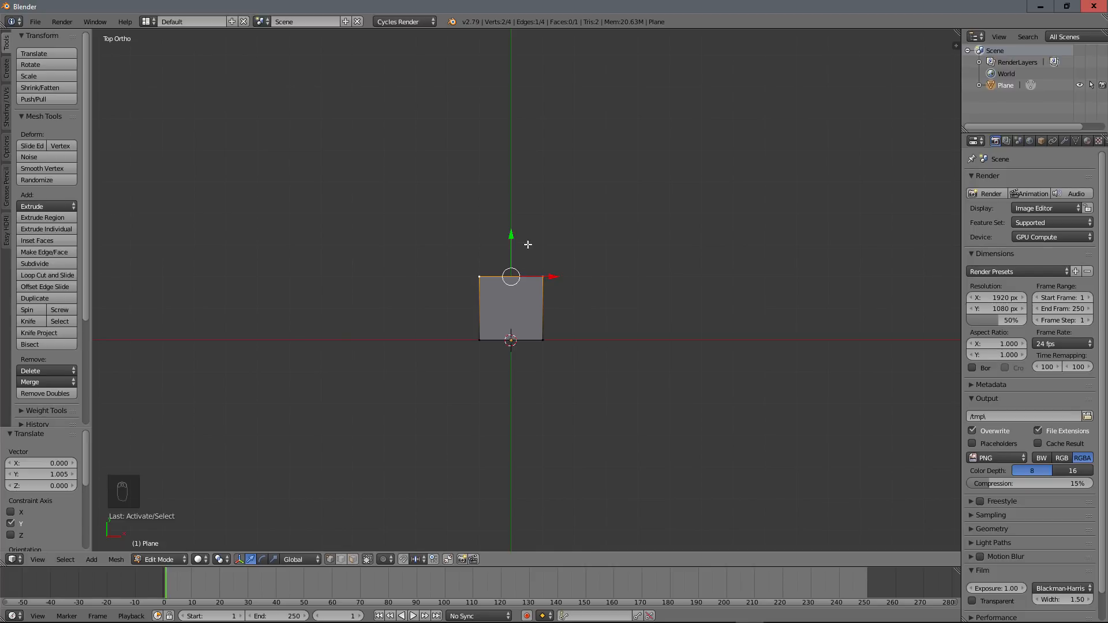
{"action": "left_click_drag", "start_coordinate": [511, 237], "coordinate": [531, 48]}
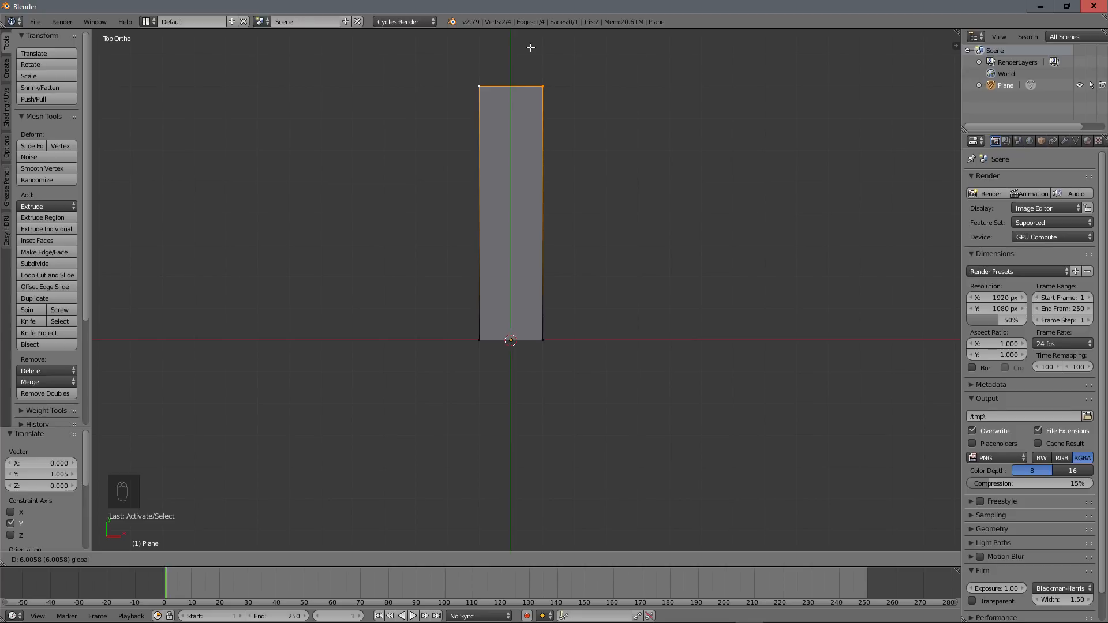
{"action": "left_click", "coordinate": [531, 48]}
Add seven crosswise loop cuts along the length of the strip
{"action": "scroll", "coordinate": [532, 144], "scroll_direction": "down", "scroll_amount": 2}
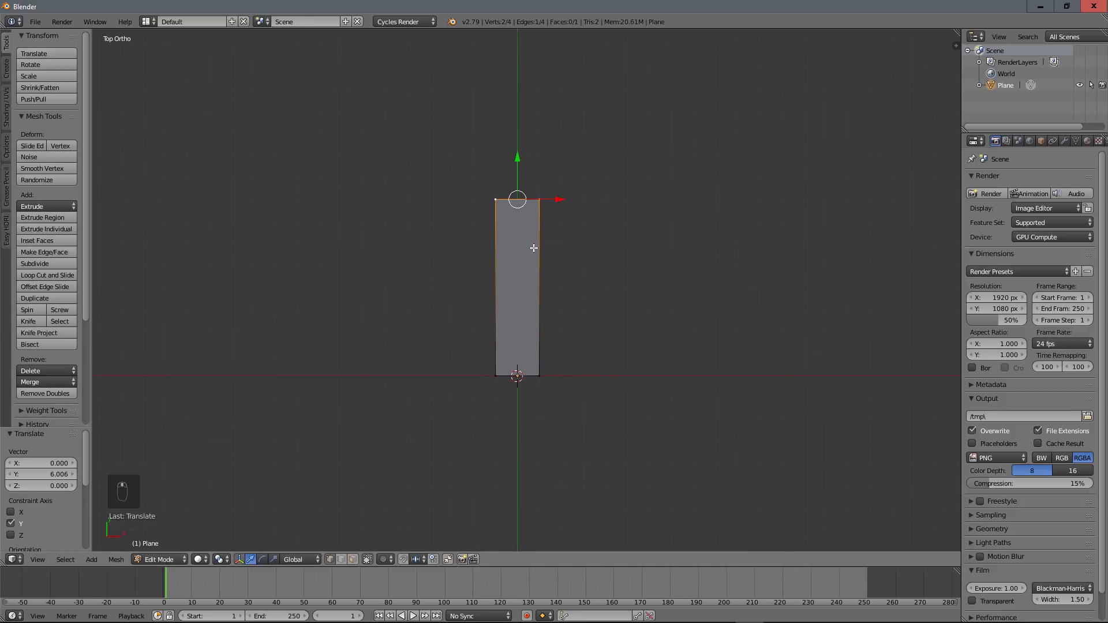
{"action": "key", "text": "ctrl+r"}
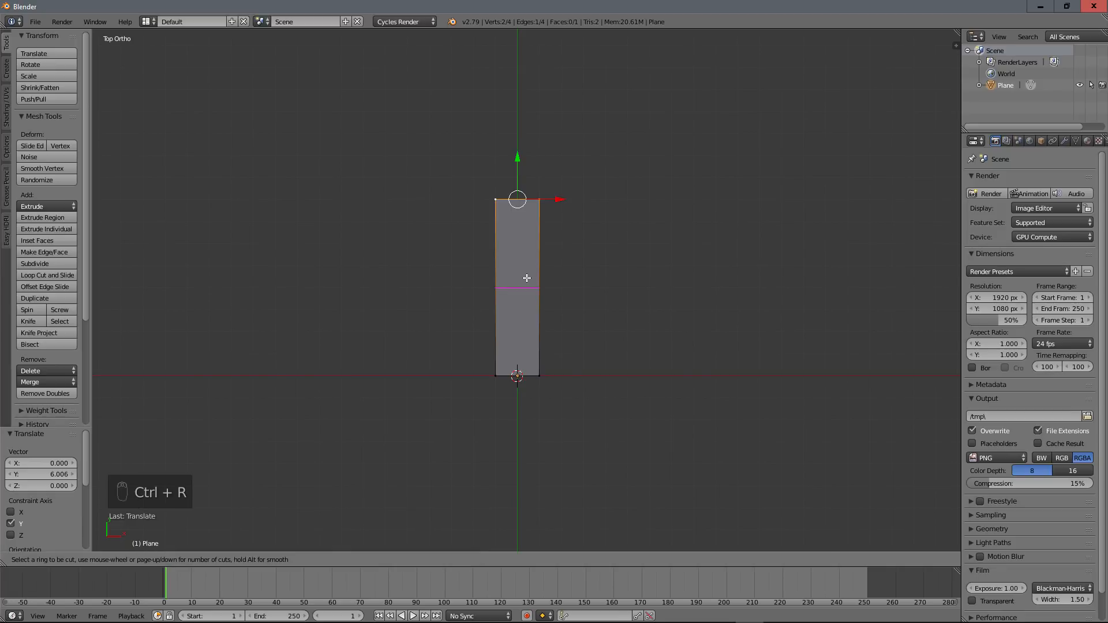
{"action": "scroll", "coordinate": [527, 278], "scroll_direction": "up", "scroll_amount": 7}
{"action": "scroll", "coordinate": [526, 278], "scroll_direction": "down", "scroll_amount": 1}
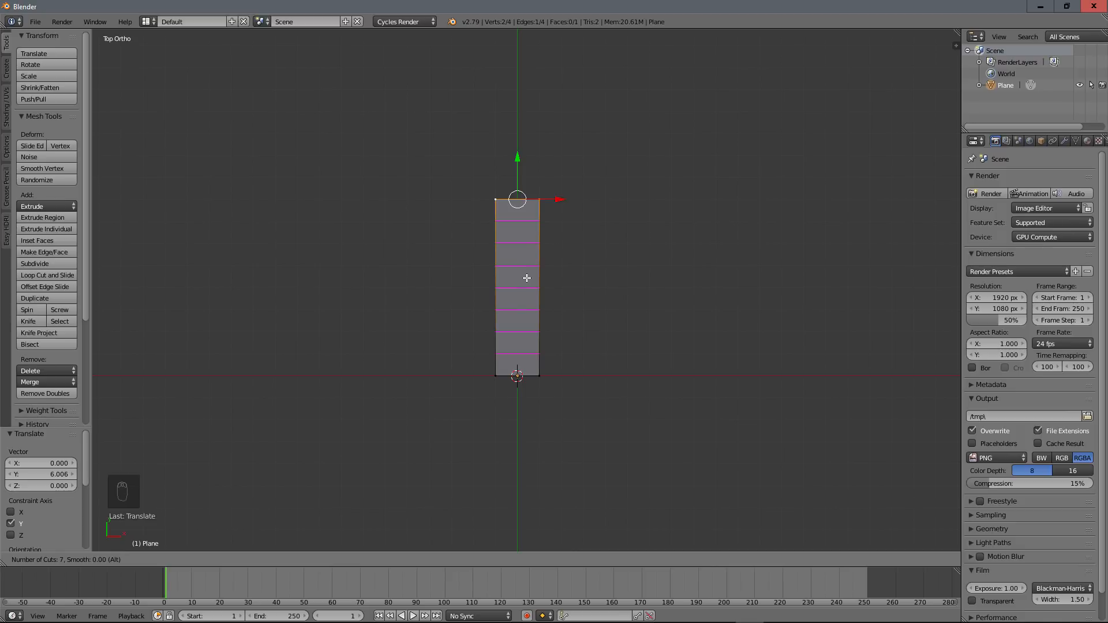
{"action": "scroll", "coordinate": [526, 278], "scroll_direction": "down", "scroll_amount": 1}
{"action": "scroll", "coordinate": [527, 278], "scroll_direction": "up", "scroll_amount": 1}
{"action": "left_click", "coordinate": [526, 277]}
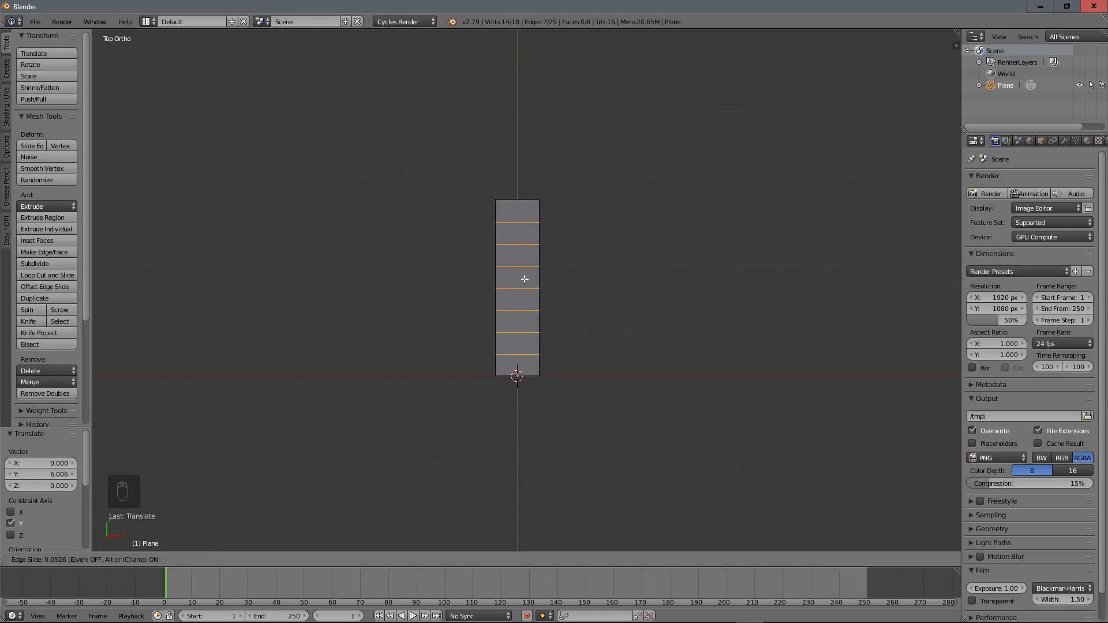
{"action": "left_click", "coordinate": [524, 280]}
{"action": "scroll", "coordinate": [557, 326], "scroll_direction": "down", "scroll_amount": 5}
{"action": "scroll", "coordinate": [557, 326], "scroll_direction": "up", "scroll_amount": 6}
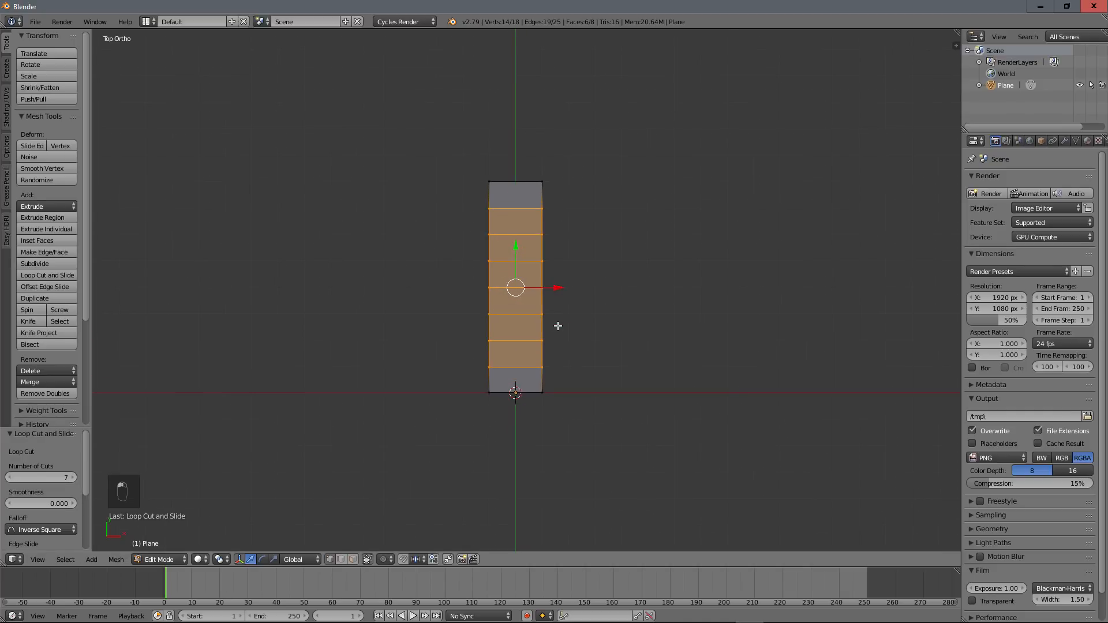
{"action": "scroll", "coordinate": [578, 288], "scroll_direction": "down", "scroll_amount": 2}
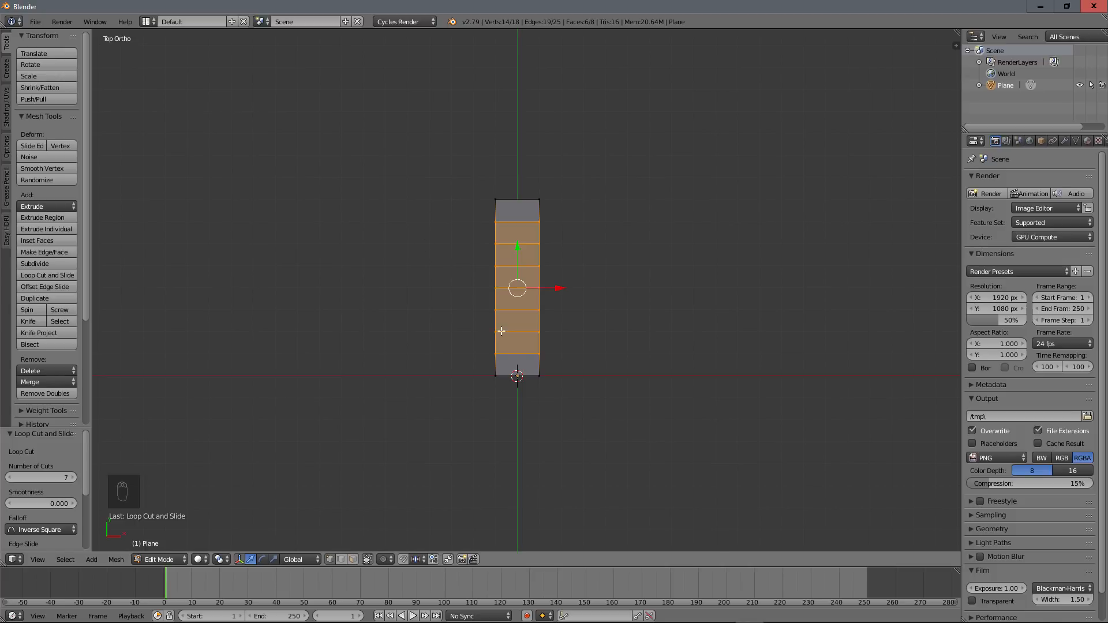
{"action": "middle_click_drag", "start_coordinate": [501, 331], "coordinate": [571, 274]}
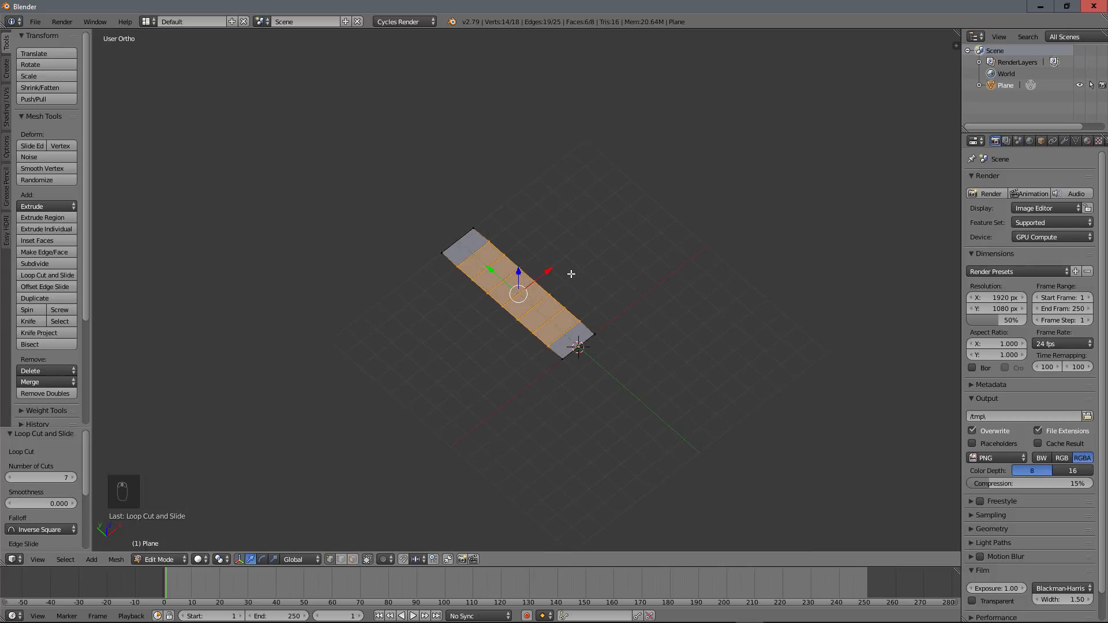
{"action": "key", "text": "KP_7"}
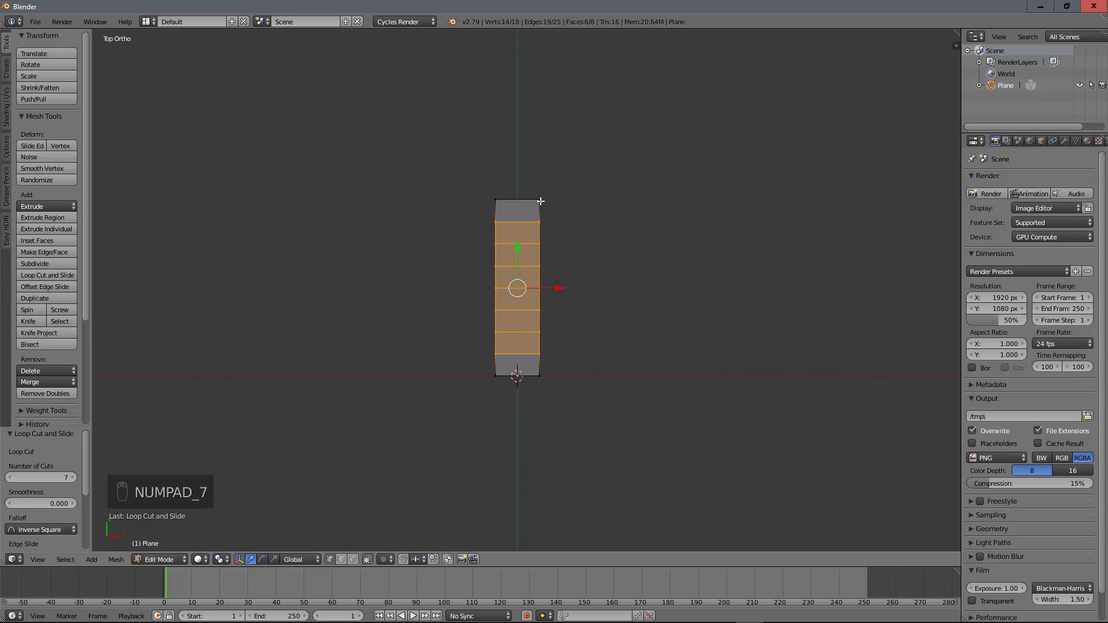
Select the strip's two upper end vertices and enable proportional editing with Sharp falloff
{"action": "right_click", "coordinate": [540, 200]}
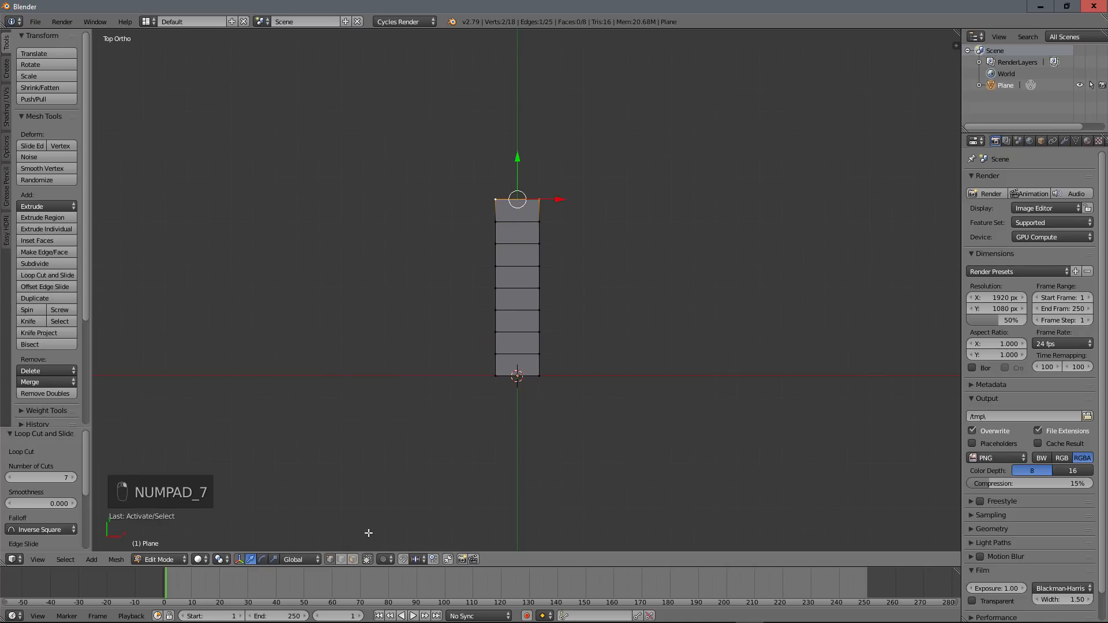
{"action": "left_click", "coordinate": [388, 559]}
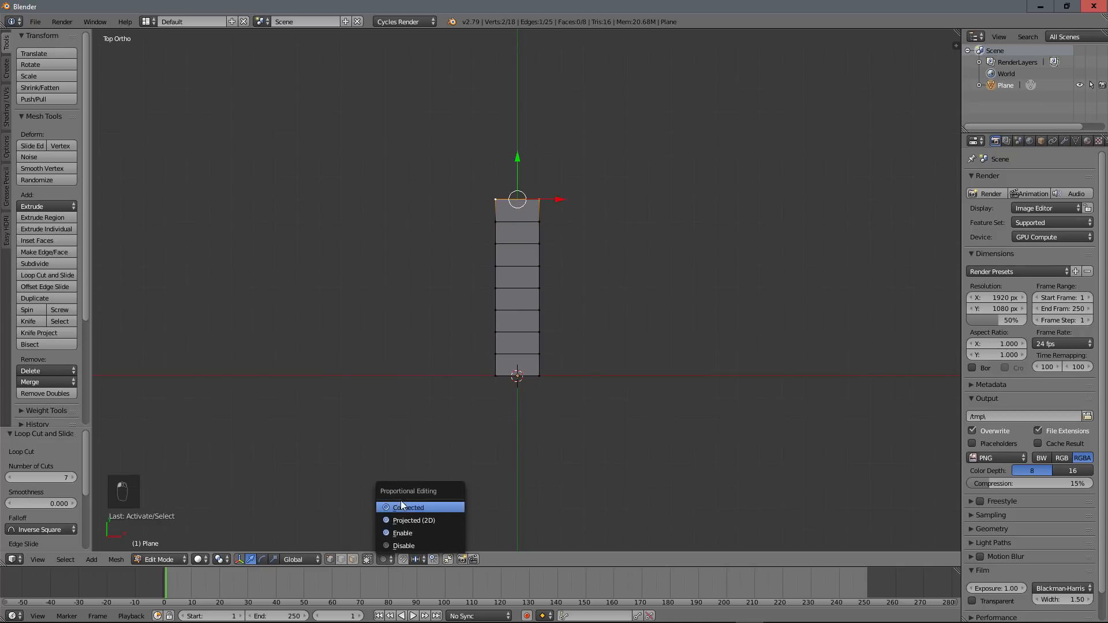
{"action": "left_click", "coordinate": [401, 532]}
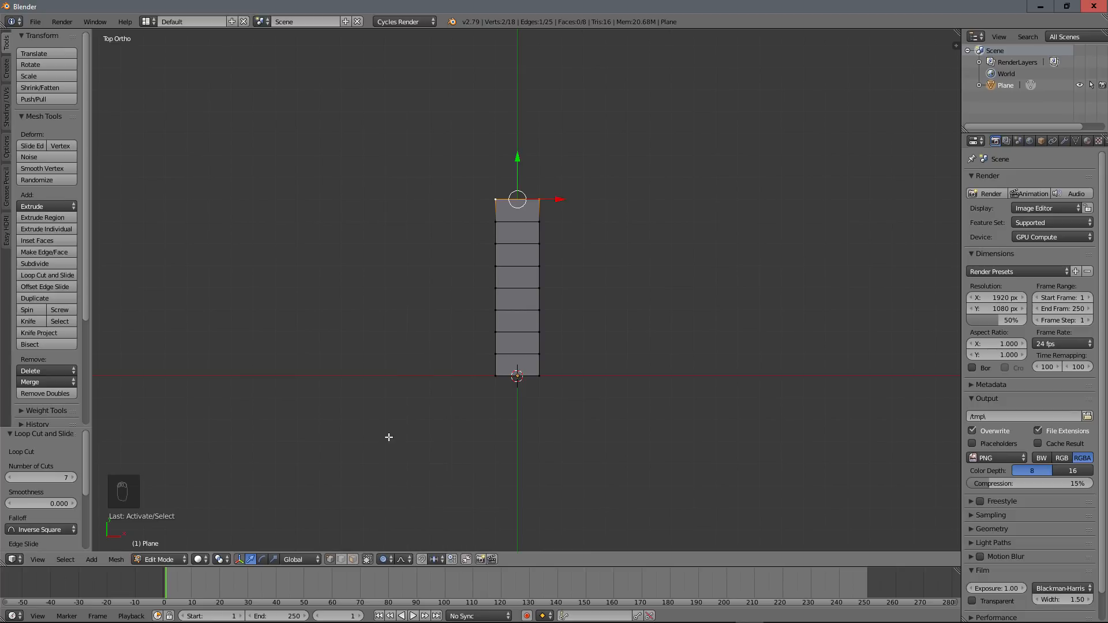
{"action": "left_click", "coordinate": [393, 559]}
{"action": "left_click", "coordinate": [419, 496]}
{"action": "scroll", "coordinate": [558, 285], "scroll_direction": "down", "scroll_amount": 4}
{"action": "scroll", "coordinate": [562, 278], "scroll_direction": "up", "scroll_amount": 4}
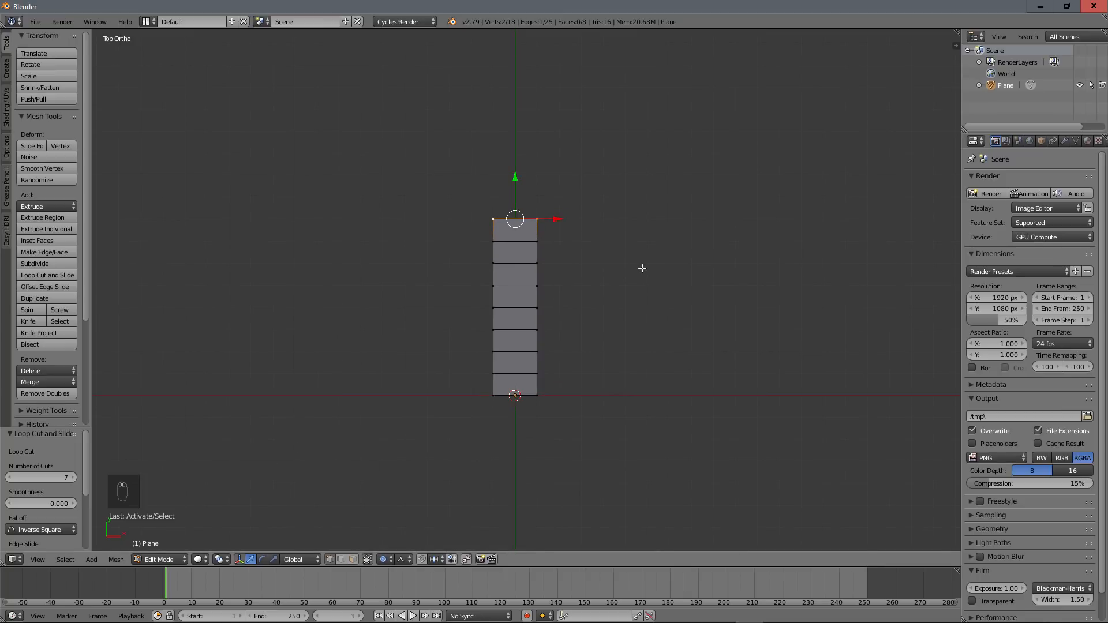
Scale the upper end vertices to about 0.17 along X with a proportional size of 3.80 to taper the tip
{"action": "key", "text": "s"}
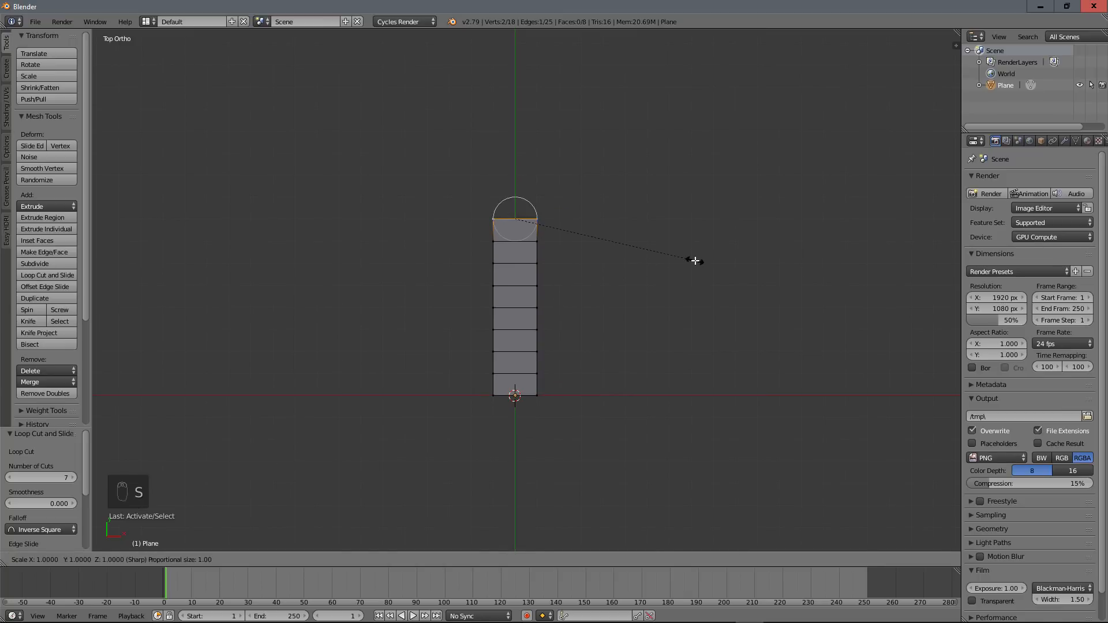
{"action": "key", "text": "x"}
{"action": "scroll", "coordinate": [653, 245], "scroll_direction": "down", "scroll_amount": 12}
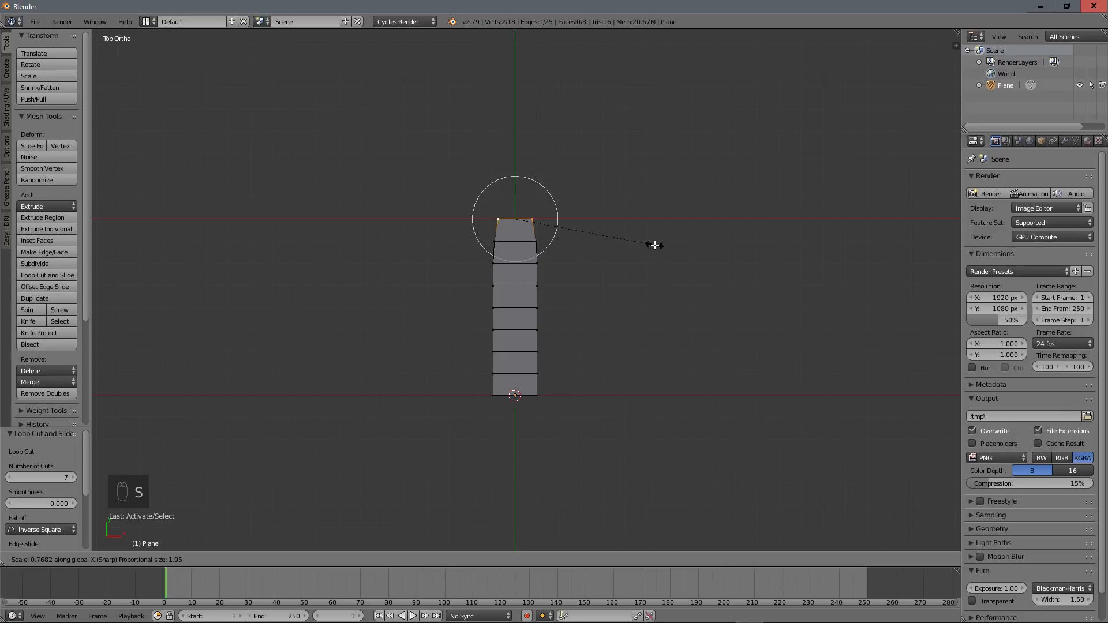
{"action": "scroll", "coordinate": [653, 244], "scroll_direction": "down", "scroll_amount": 2}
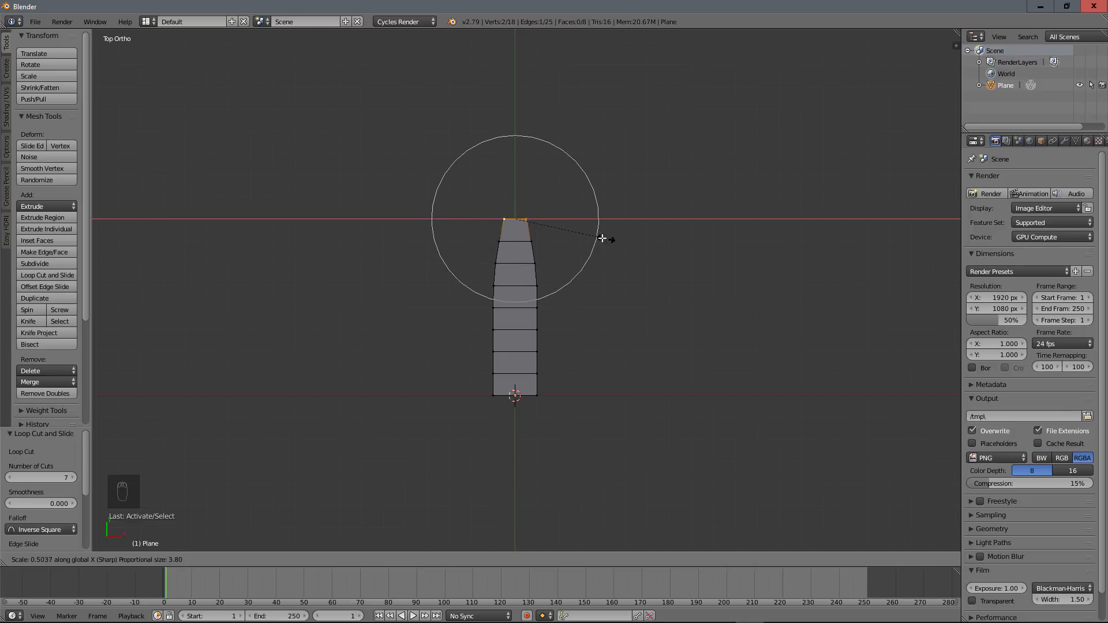
{"action": "scroll", "coordinate": [574, 238], "scroll_direction": "down", "scroll_amount": 2}
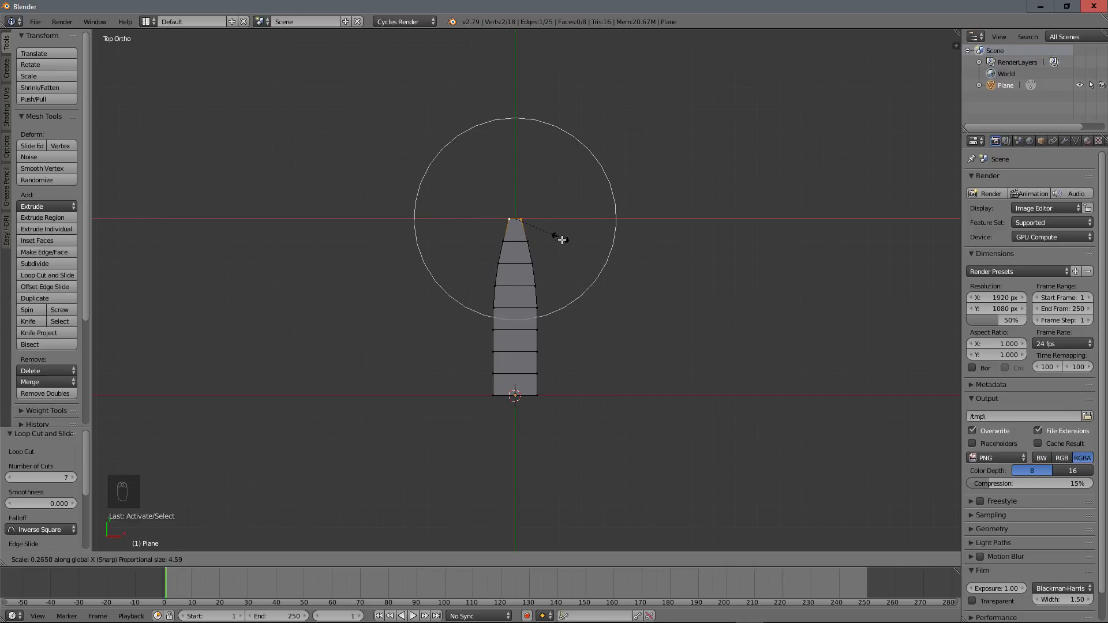
{"action": "scroll", "coordinate": [560, 240], "scroll_direction": "up", "scroll_amount": 3}
{"action": "scroll", "coordinate": [563, 240], "scroll_direction": "down", "scroll_amount": 1}
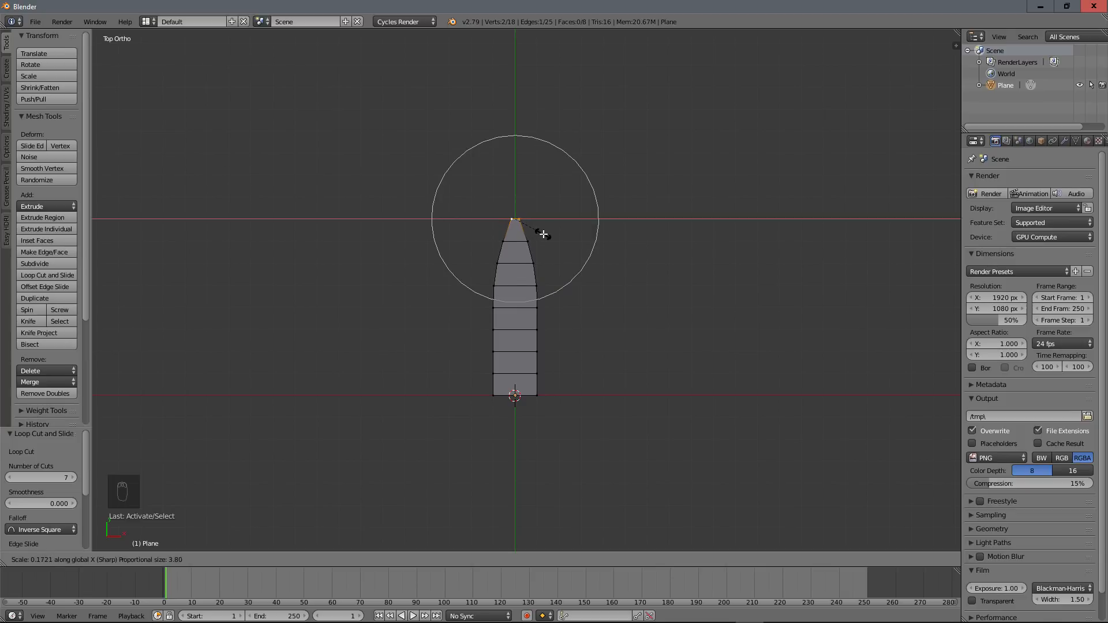
{"action": "left_click", "coordinate": [543, 234]}
Select the two base vertices and scale them to 0.17 along X with a proportional size of 8.14 to taper the base
{"action": "right_click", "coordinate": [537, 395]}
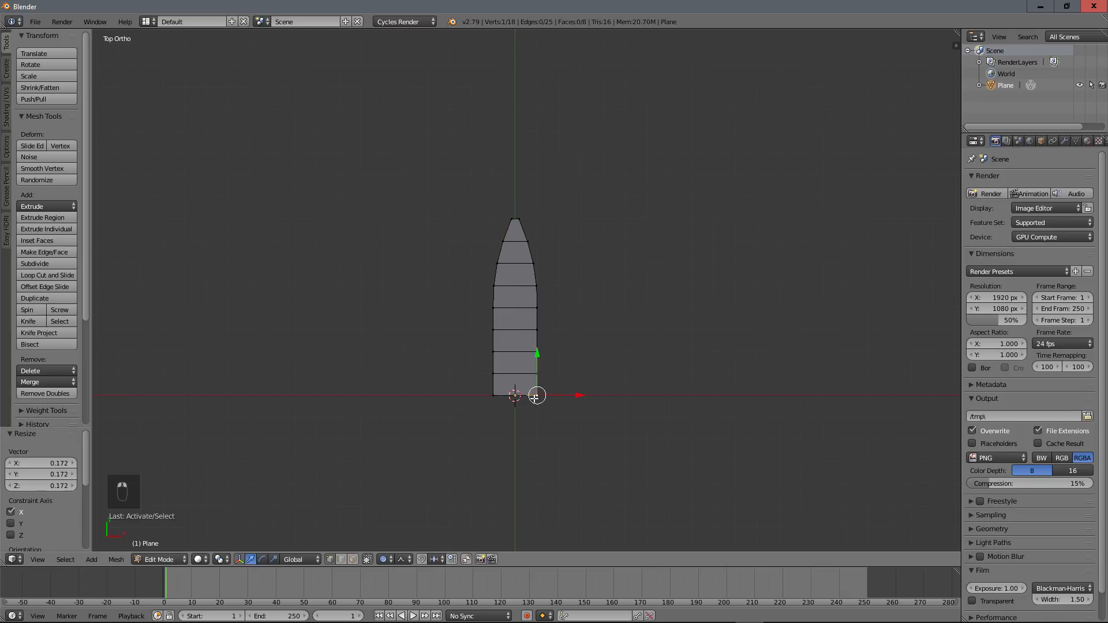
{"action": "right_click", "coordinate": [495, 396], "text": "shift"}
{"action": "key", "text": "s"}
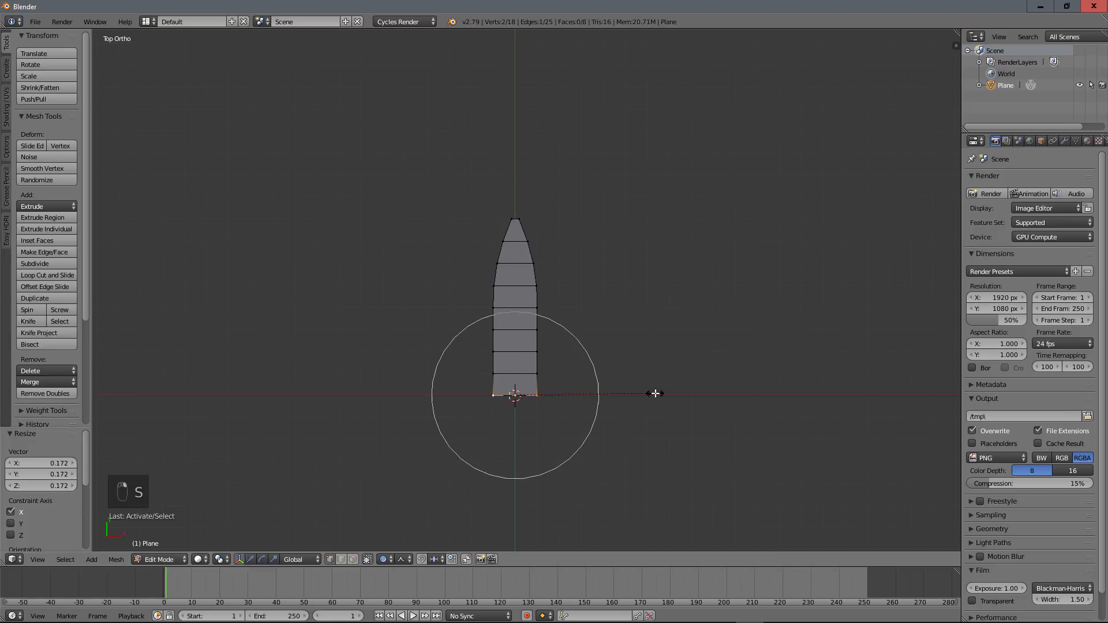
{"action": "scroll", "coordinate": [628, 393], "scroll_direction": "down", "scroll_amount": 6}
{"action": "scroll", "coordinate": [594, 395], "scroll_direction": "down", "scroll_amount": 1}
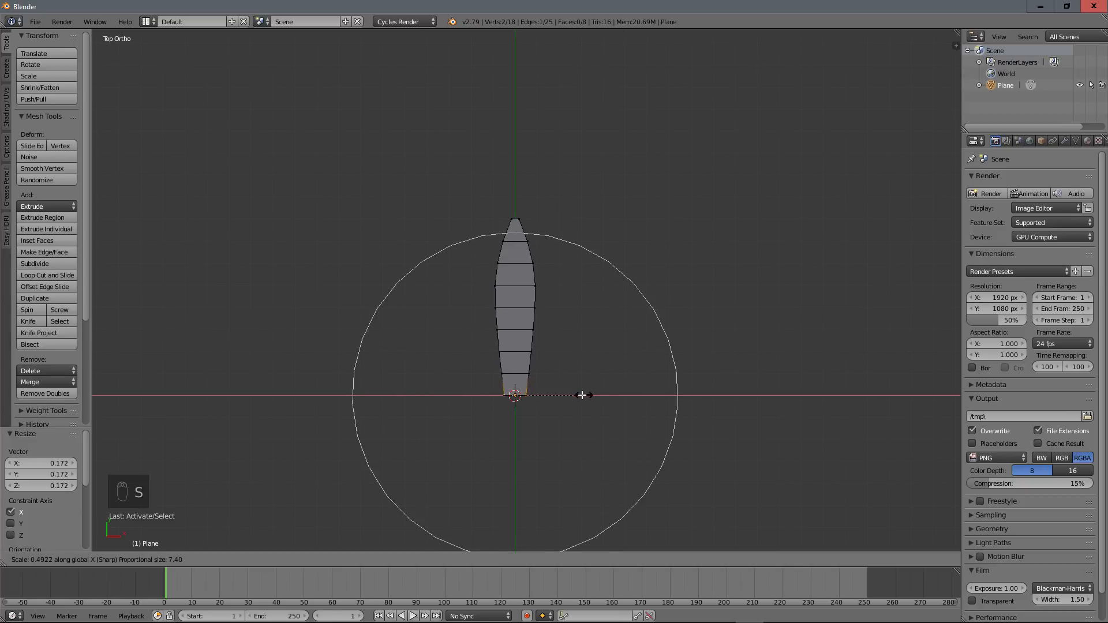
{"action": "scroll", "coordinate": [579, 396], "scroll_direction": "down", "scroll_amount": 1}
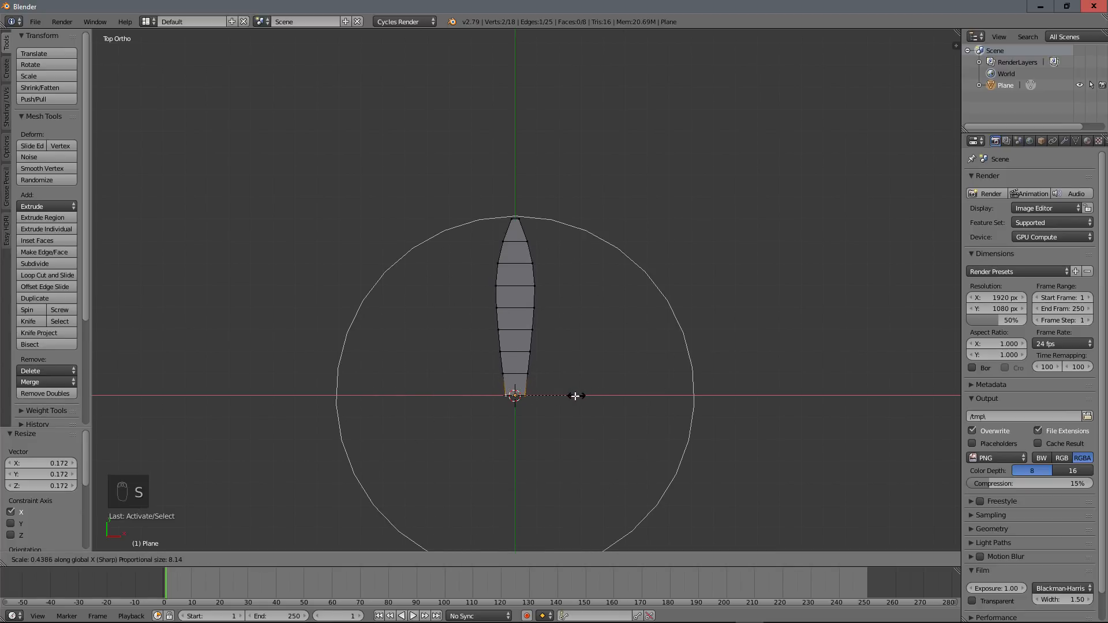
{"action": "left_click", "coordinate": [538, 395]}
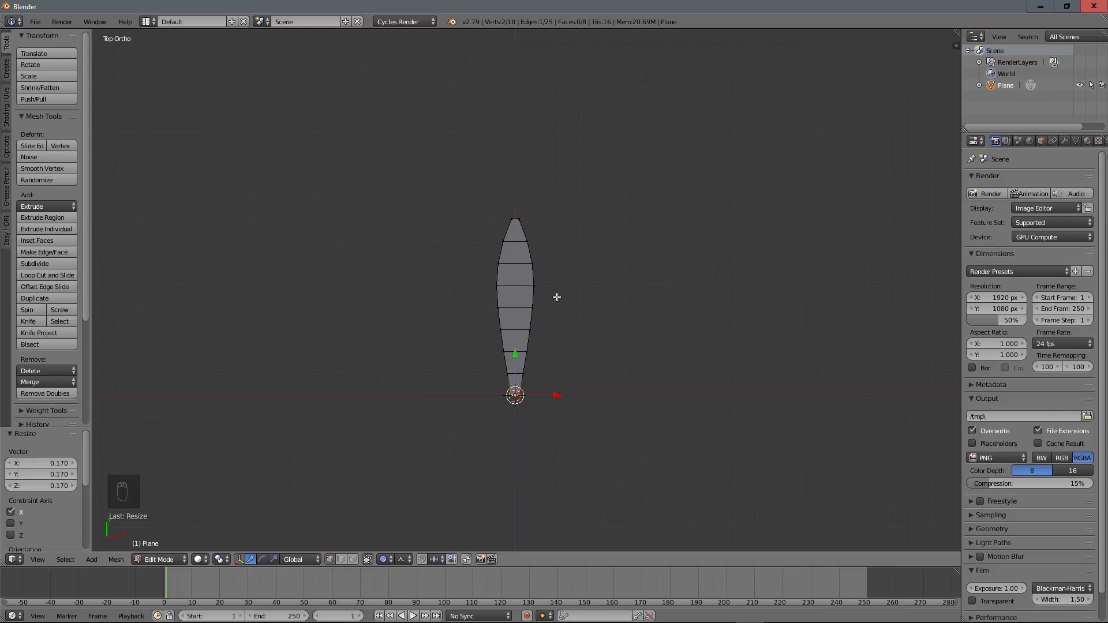
Select the entire leaf mesh and widen it along X by a factor of about 1.54
{"action": "key", "text": "a"}
{"action": "key", "text": "a"}
{"action": "key", "text": "a"}
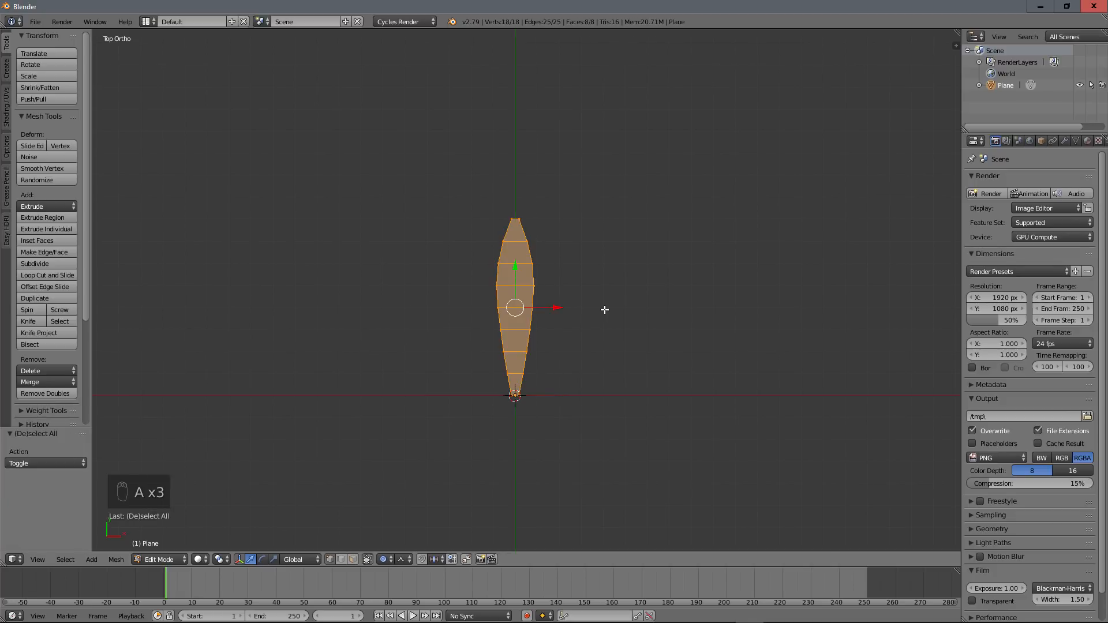
{"action": "key", "text": "s"}
{"action": "key", "text": "x"}
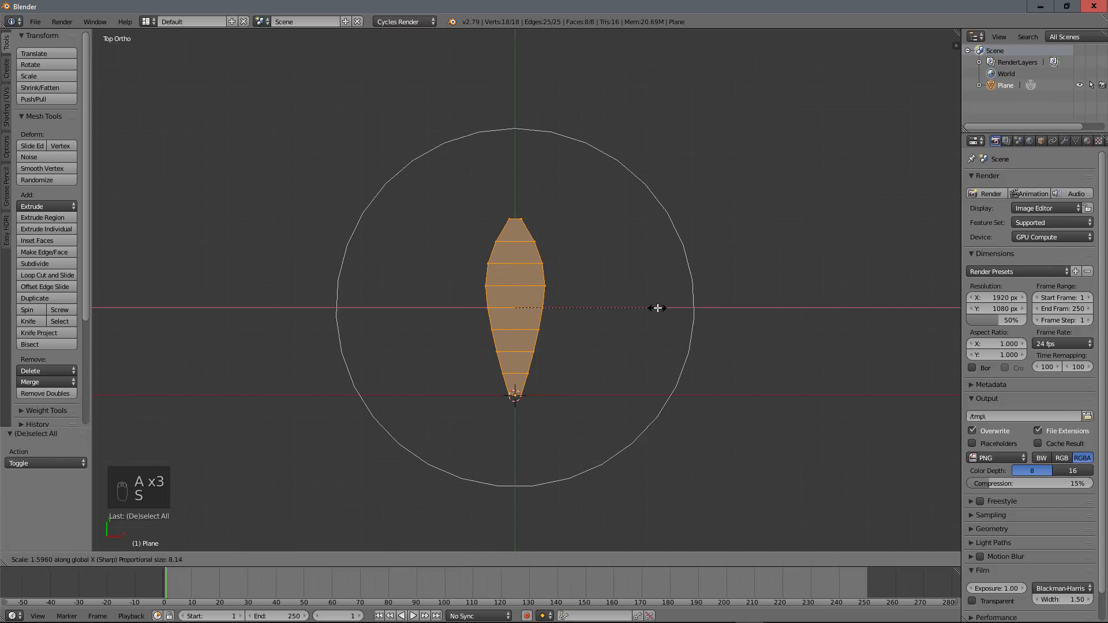
{"action": "left_click", "coordinate": [651, 308]}
{"action": "scroll", "coordinate": [562, 333], "scroll_direction": "up", "scroll_amount": 2}
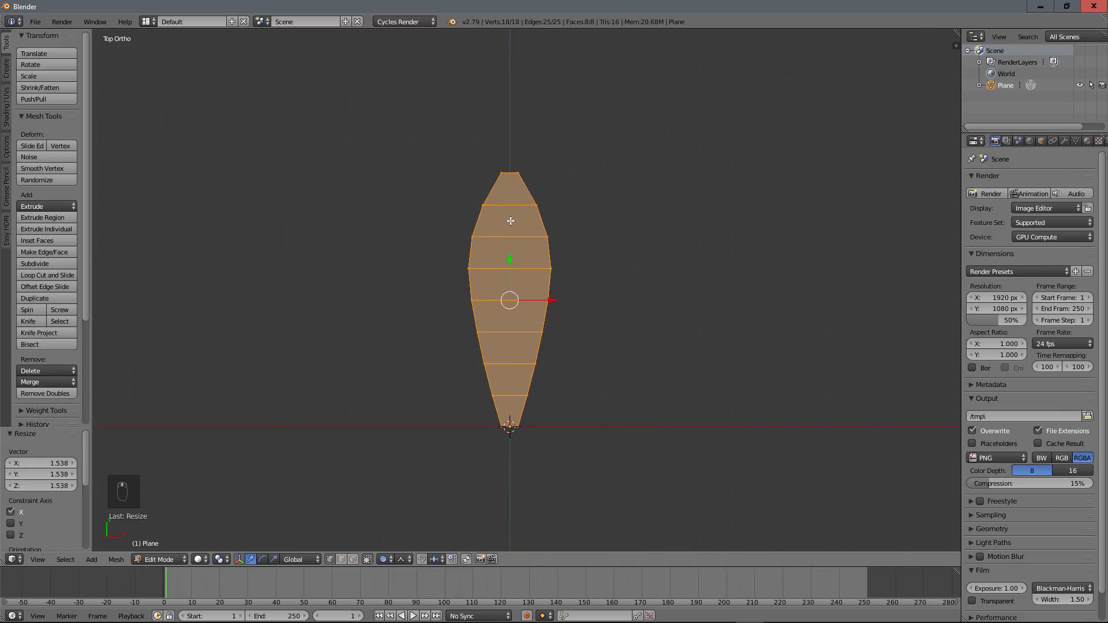
Add one lengthwise loop cut down the leaf's centre with an edge slide of 0
{"action": "key", "text": "ctrl+r"}
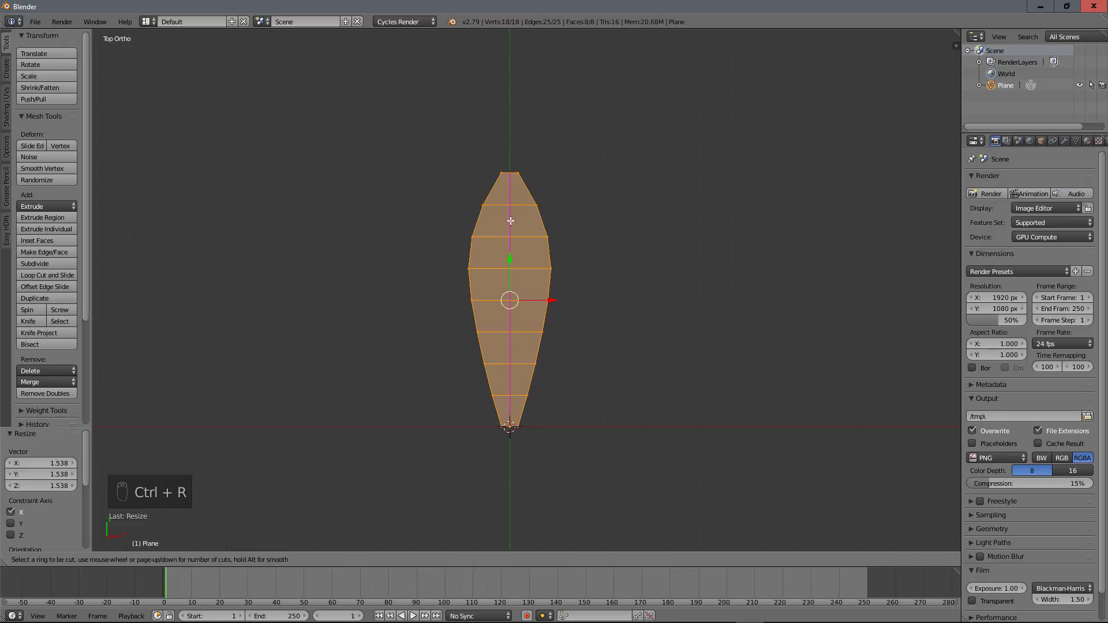
{"action": "left_click", "coordinate": [511, 220]}
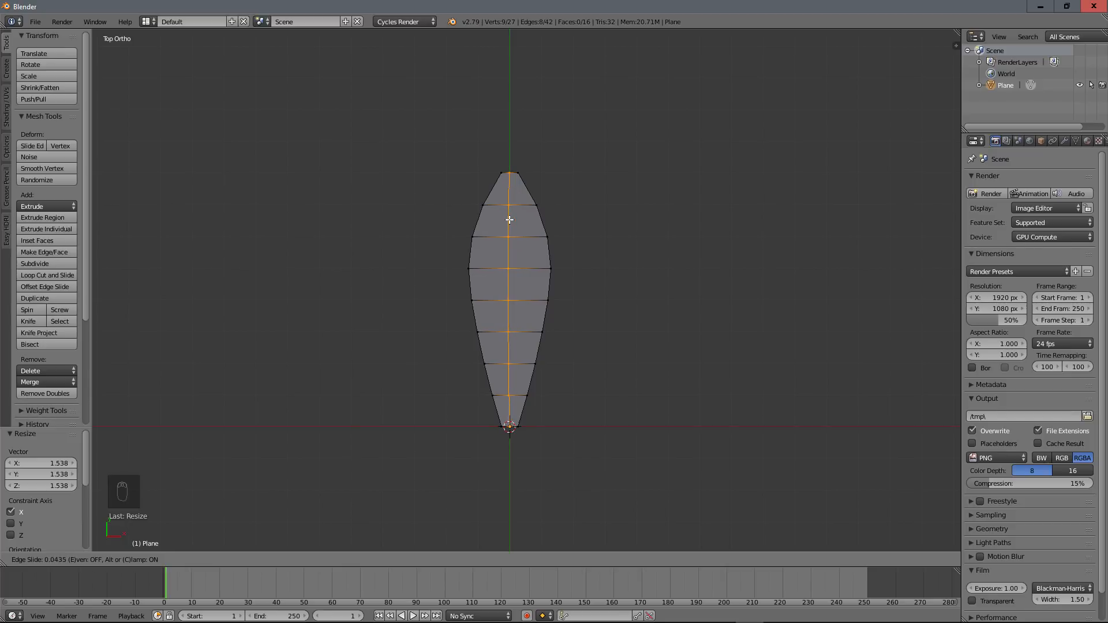
{"action": "key", "text": "0"}
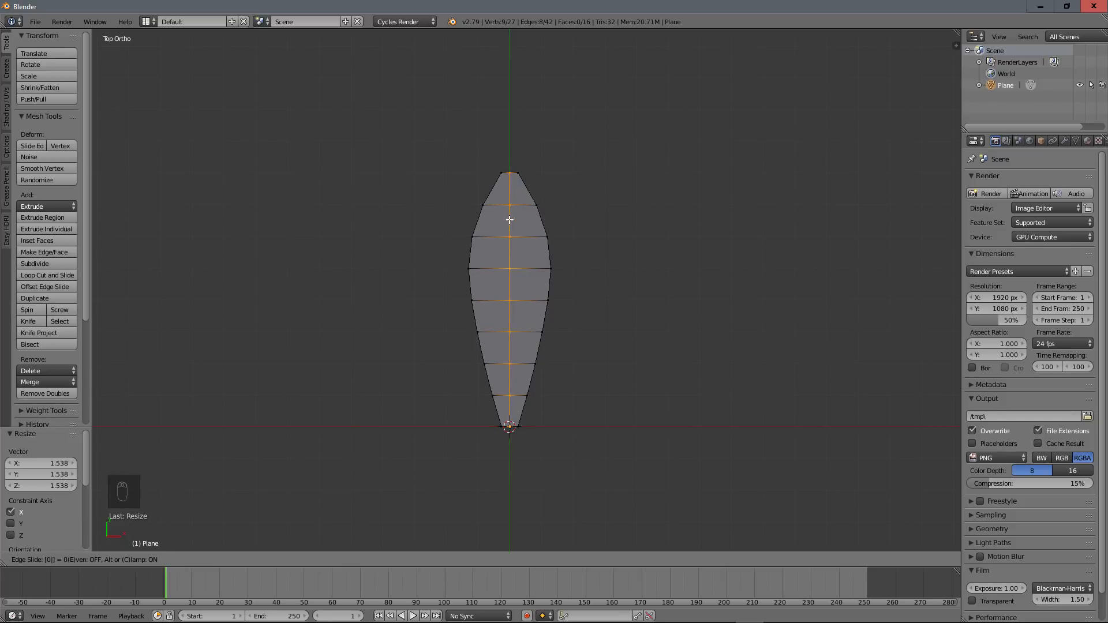
{"action": "key", "text": "Return"}
Select the three vertices at each end of the leaf and move them about -1.65 along Z with proportional size 3.80, arching the leaf
{"action": "scroll", "coordinate": [560, 354], "scroll_direction": "down", "scroll_amount": 5}
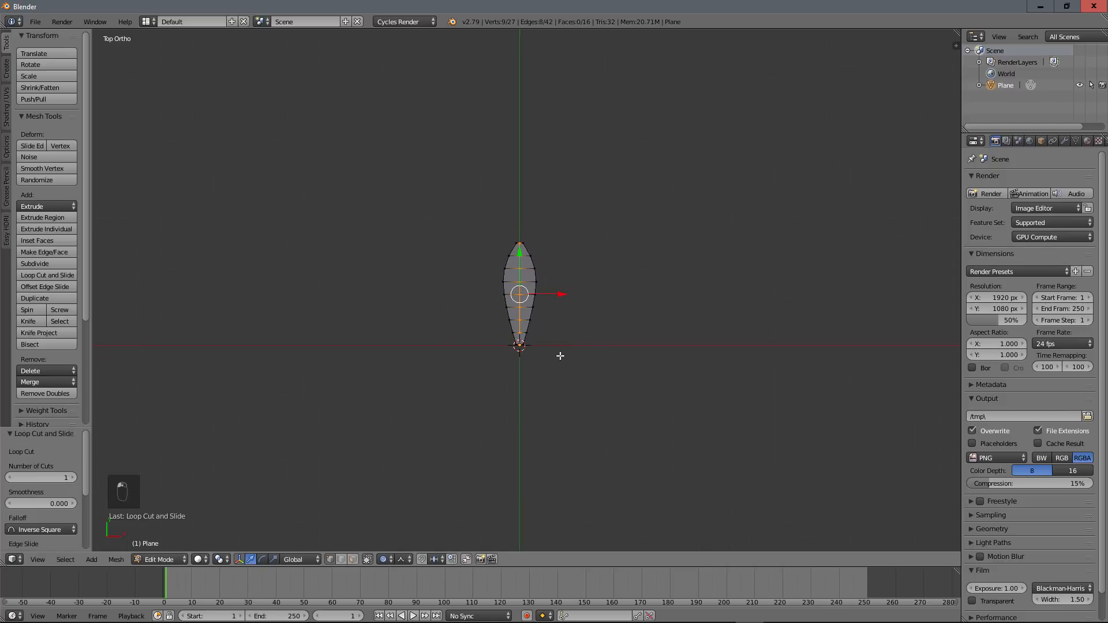
{"action": "scroll", "coordinate": [554, 370], "scroll_direction": "up", "scroll_amount": 6}
{"action": "middle_click_drag", "start_coordinate": [553, 310], "coordinate": [440, 343]}
{"action": "right_click", "coordinate": [637, 217]}
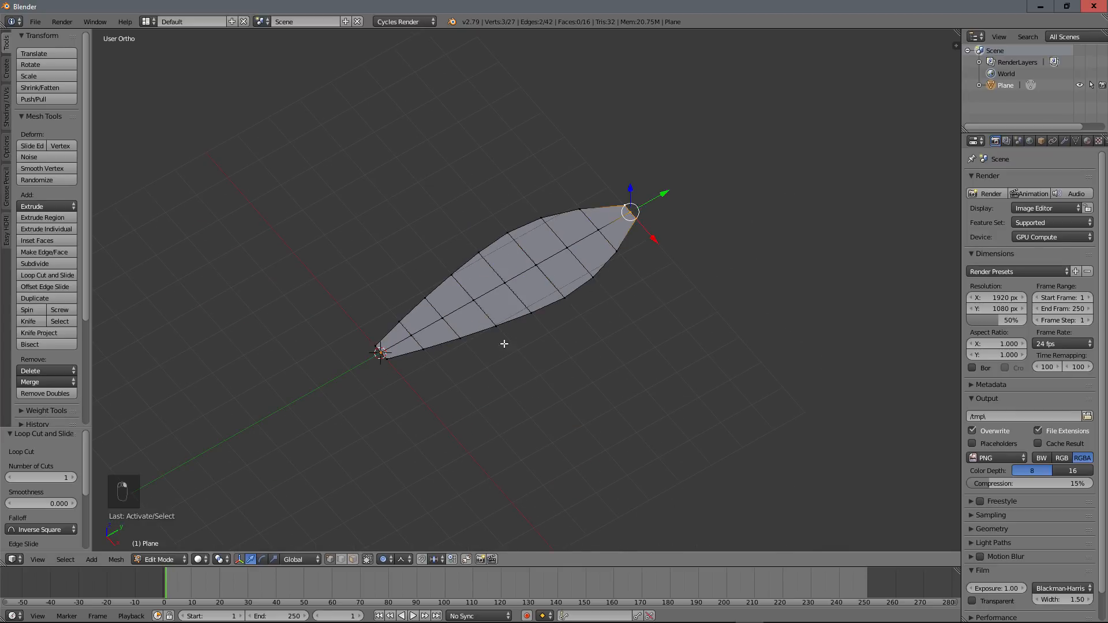
{"action": "right_click", "coordinate": [380, 353], "text": "shift"}
{"action": "right_click", "coordinate": [380, 354], "text": "shift"}
{"action": "right_click", "coordinate": [380, 354], "text": "shift"}
{"action": "right_click", "coordinate": [380, 354], "text": "shift"}
{"action": "right_click", "coordinate": [381, 353], "text": "shift"}
{"action": "key", "text": "KP_3"}
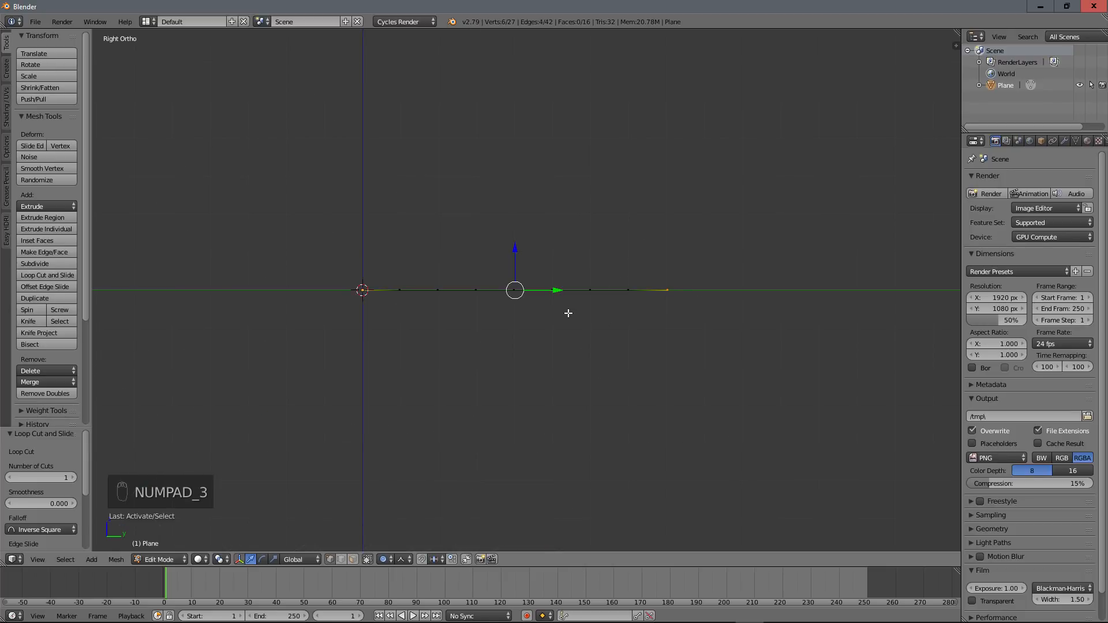
{"action": "key", "text": "g"}
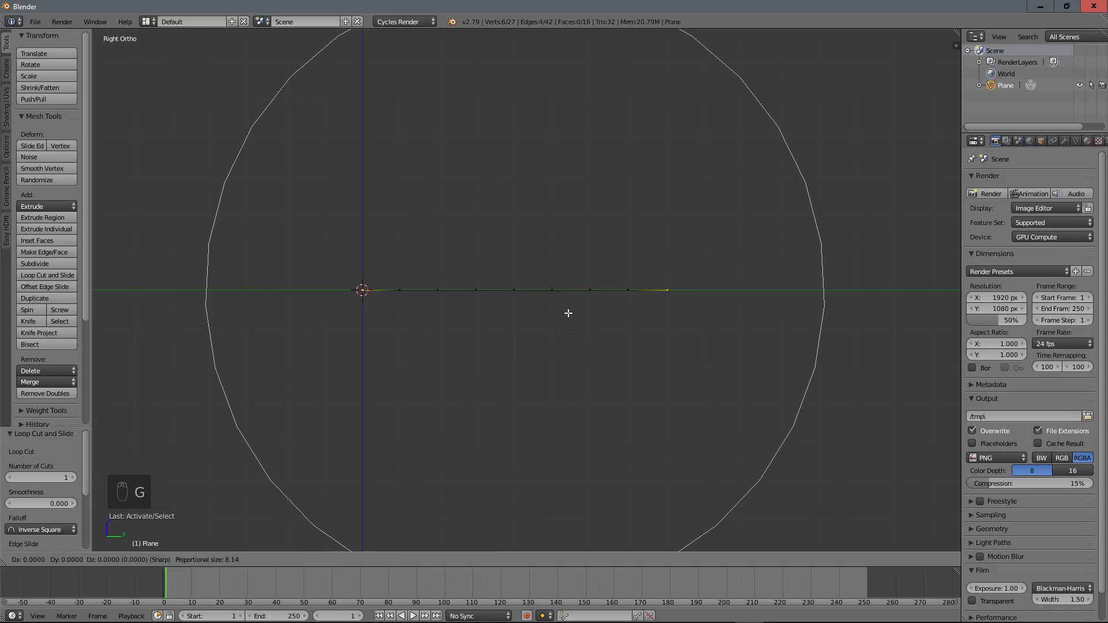
{"action": "key", "text": "z"}
{"action": "scroll", "coordinate": [563, 341], "scroll_direction": "up", "scroll_amount": 10}
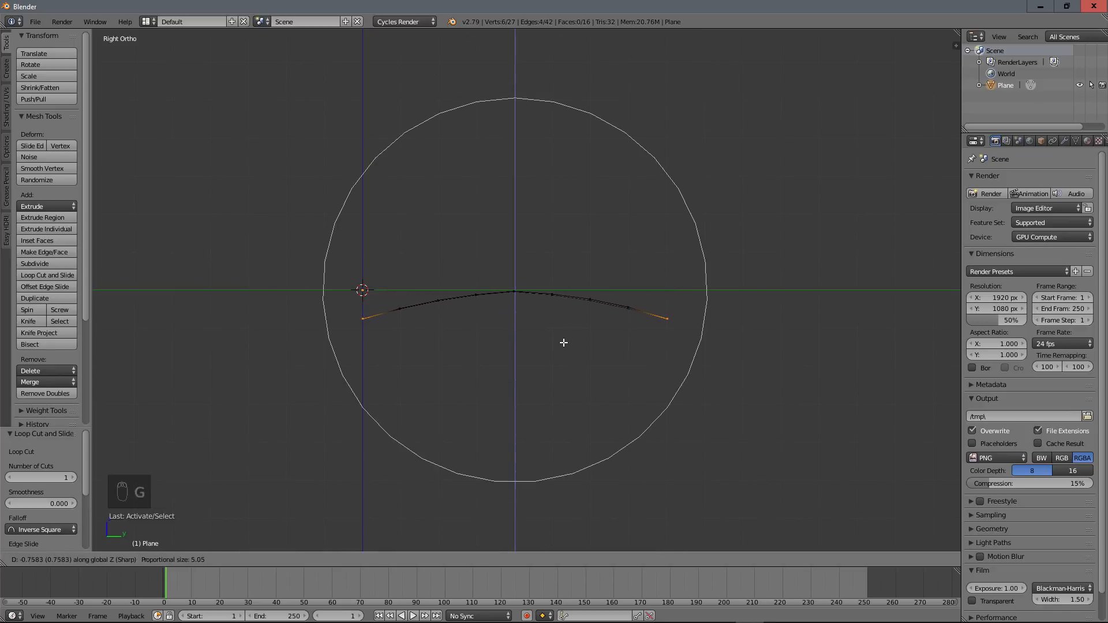
{"action": "scroll", "coordinate": [566, 345], "scroll_direction": "down", "scroll_amount": 4}
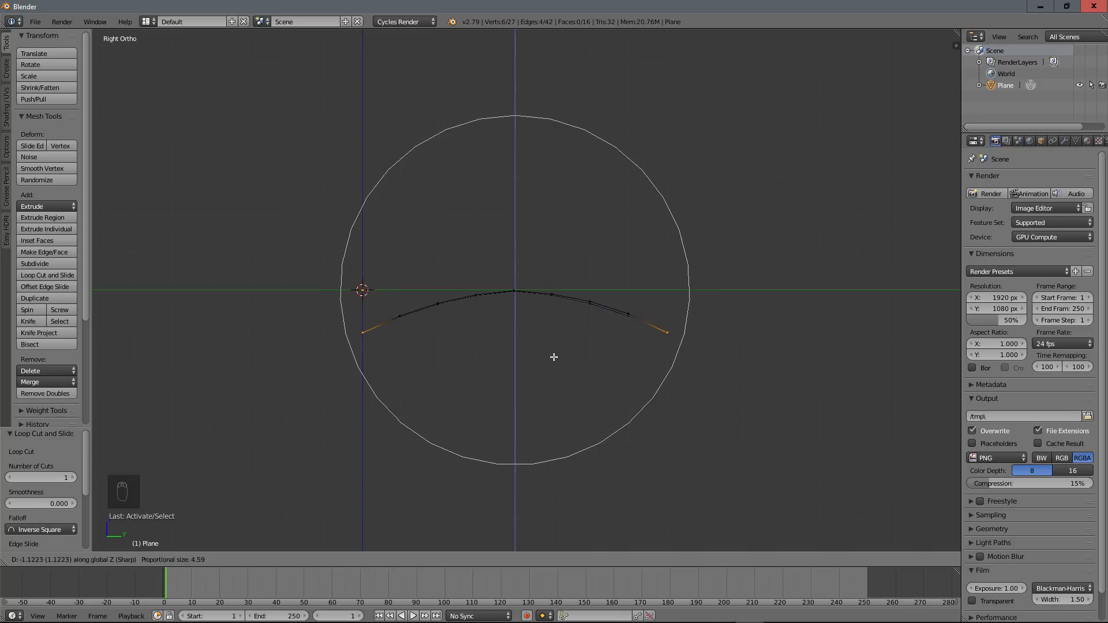
{"action": "scroll", "coordinate": [551, 357], "scroll_direction": "up", "scroll_amount": 2}
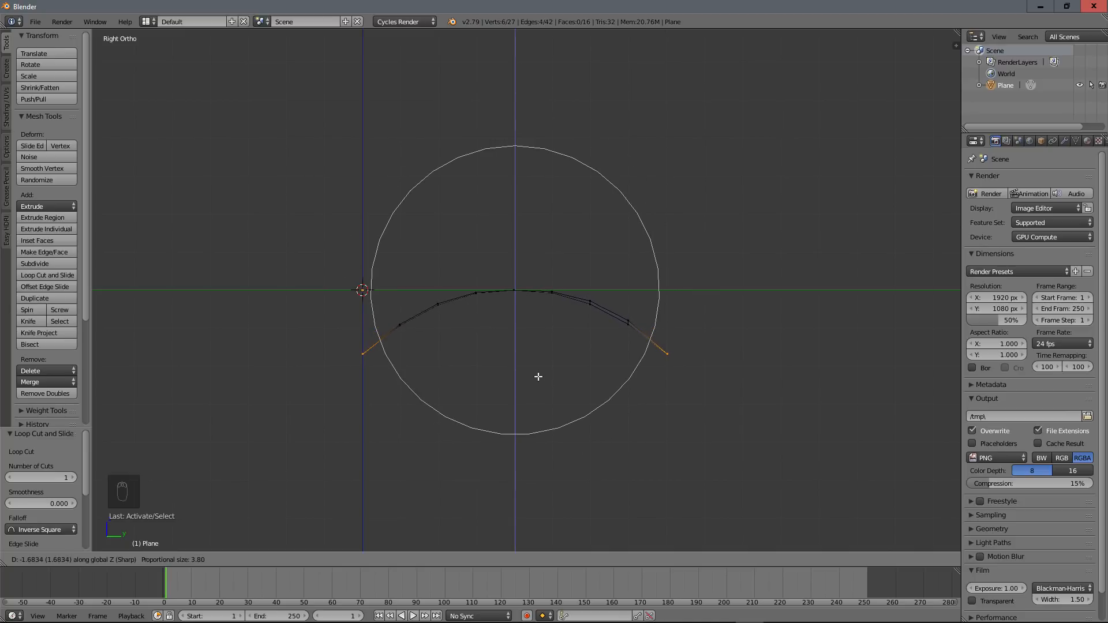
{"action": "left_click", "coordinate": [539, 375]}
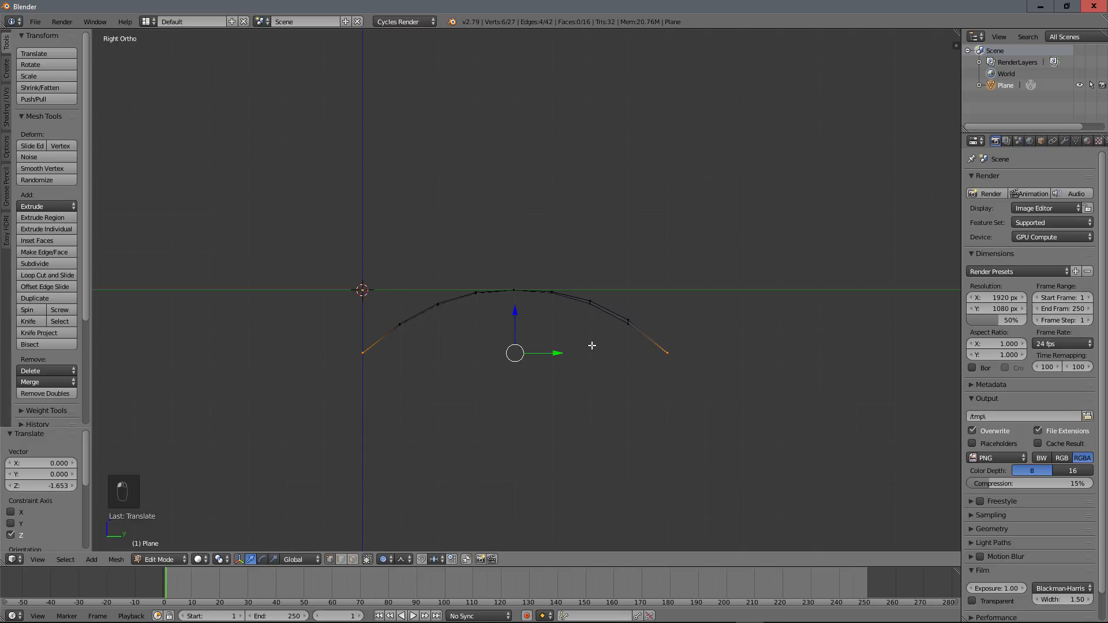
Rotate the whole leaf about -14.8° in side view and move it about -0.35 in Y and 2.7 in Z, bringing its base to the origin
{"action": "key", "text": "a"}
{"action": "key", "text": "a"}
{"action": "key", "text": "a"}
{"action": "key", "text": "r"}
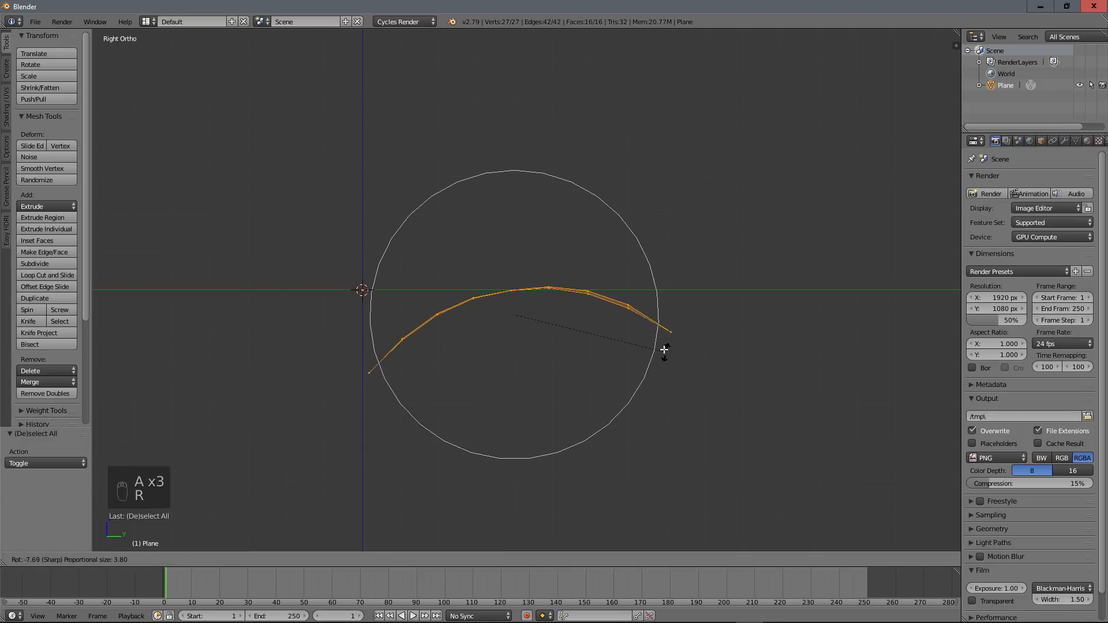
{"action": "left_click", "coordinate": [652, 329]}
{"action": "key", "text": "g"}
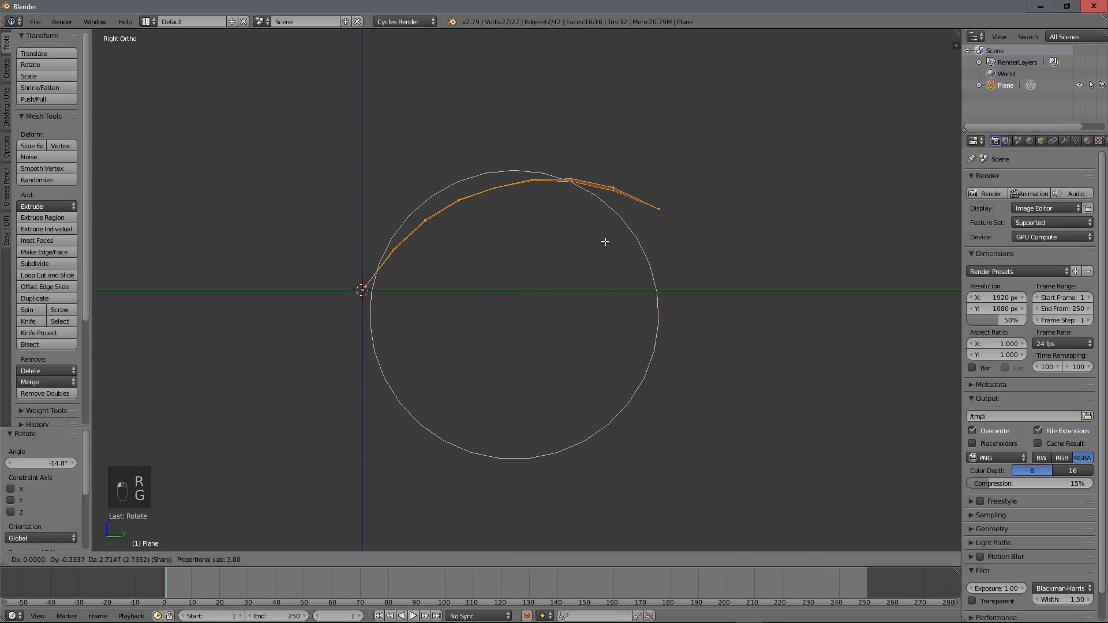
{"action": "left_click", "coordinate": [606, 242]}
Rotate the whole leaf about -4.8° in side view and move it about -0.27 in Y and 0.15 in Z, returning its base to the origin
{"action": "key", "text": "r"}
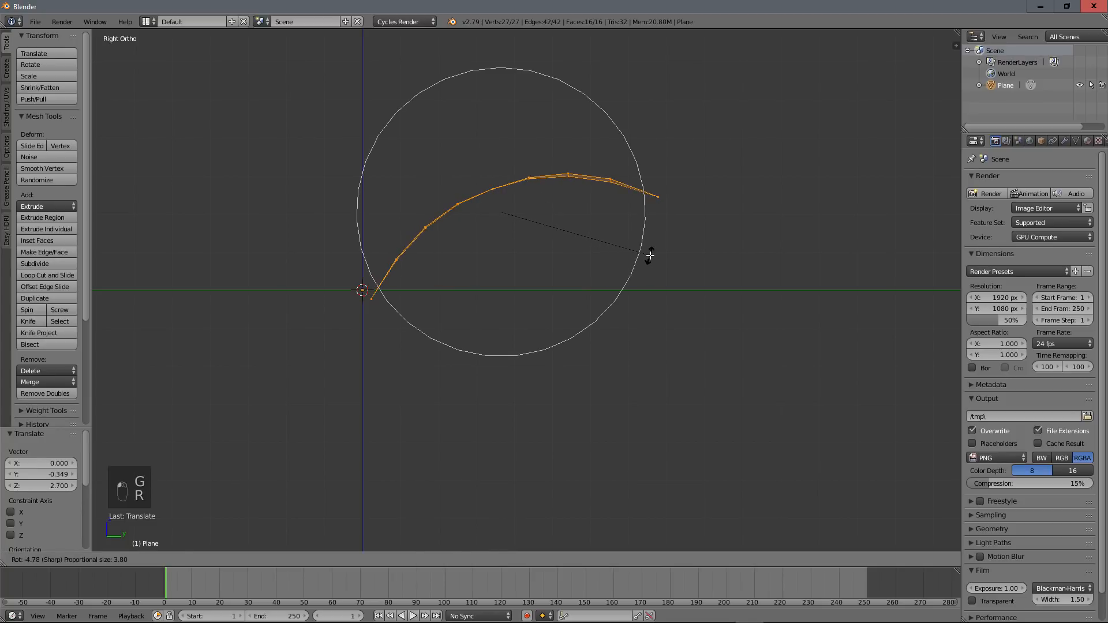
{"action": "left_click", "coordinate": [648, 254]}
{"action": "key", "text": "g"}
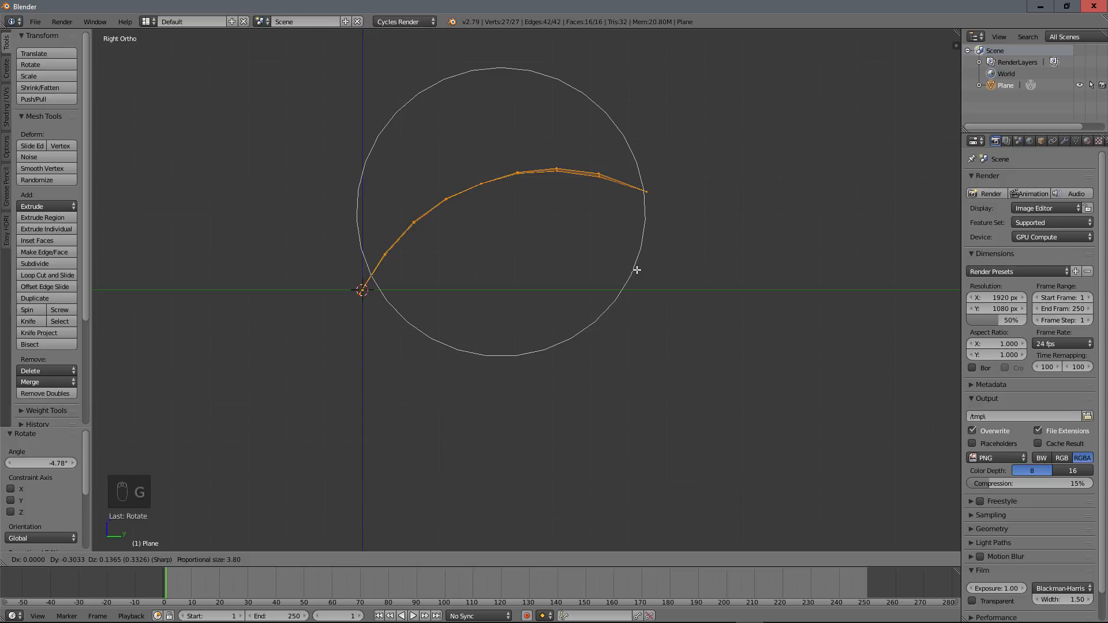
{"action": "left_click", "coordinate": [638, 270]}
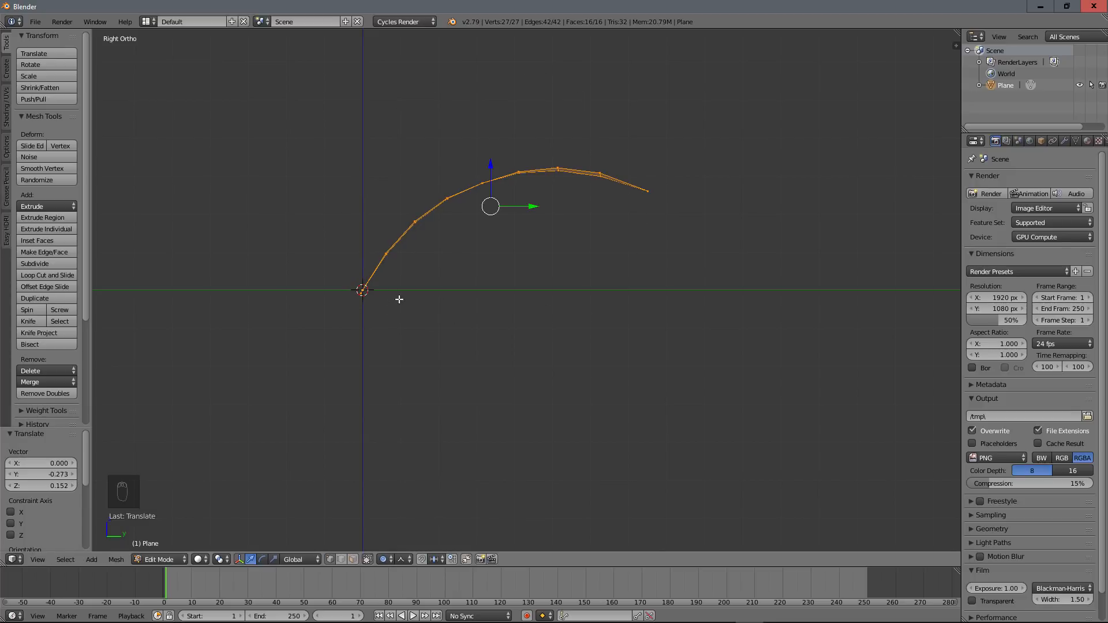
Disable proportional editing and move the leaf's inner centre-line vertices about 0.11 in Y and -0.21 in Z, forming a lengthwise crease
{"action": "middle_click_drag", "start_coordinate": [378, 294], "coordinate": [554, 187]}
{"action": "right_click", "coordinate": [489, 321]}
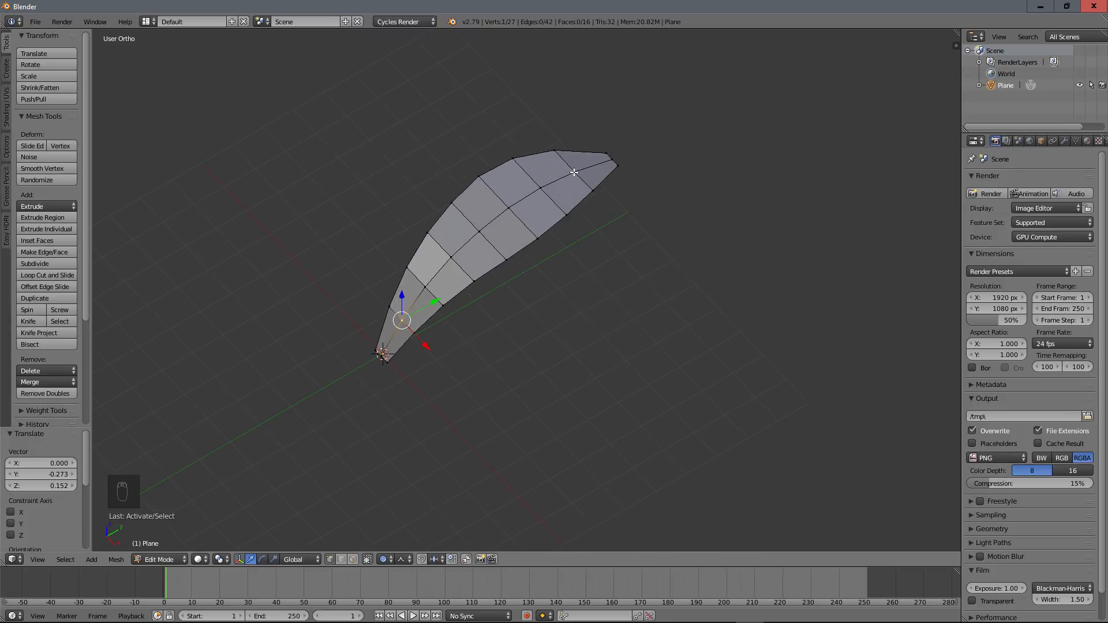
{"action": "right_click", "coordinate": [574, 172], "text": "ctrl"}
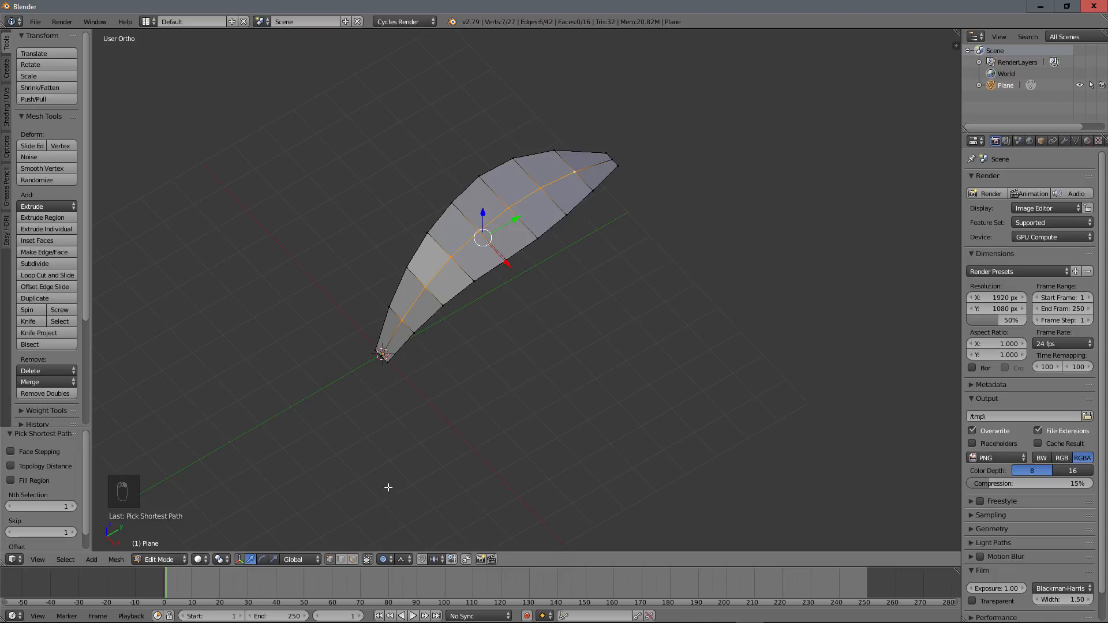
{"action": "left_click", "coordinate": [386, 559]}
{"action": "left_click", "coordinate": [394, 545]}
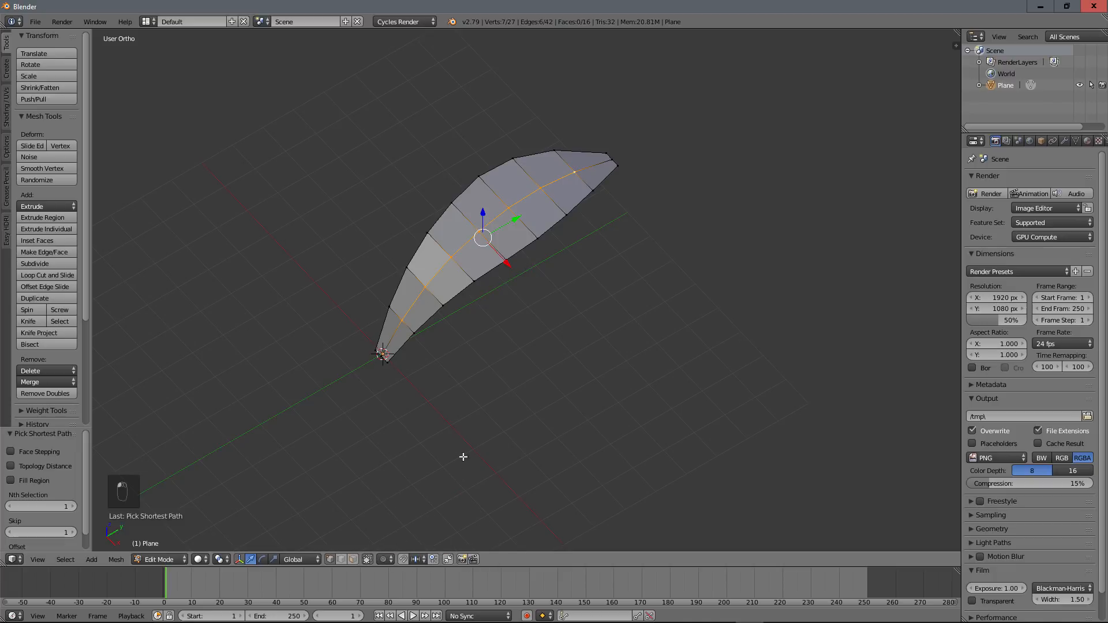
{"action": "key", "text": "KP_3"}
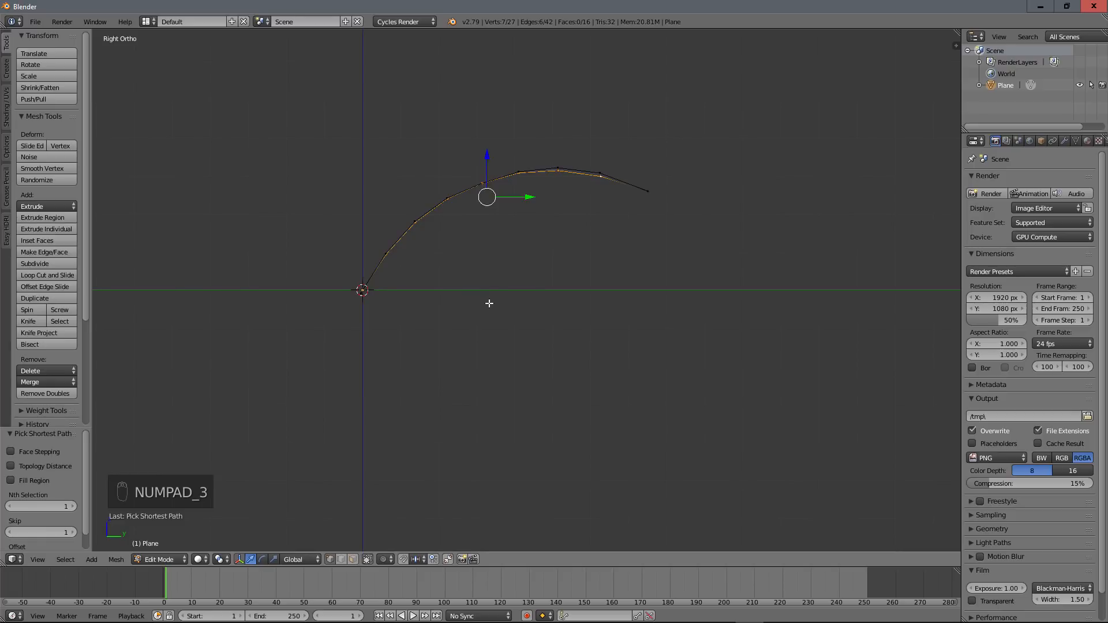
{"action": "key", "text": "g"}
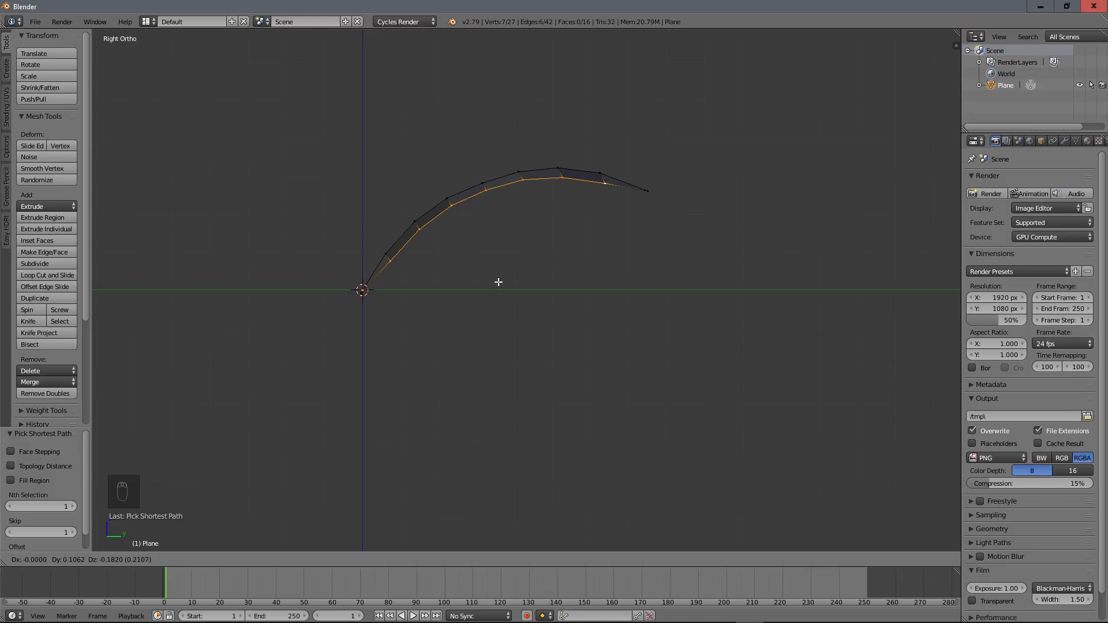
{"action": "left_click", "coordinate": [498, 283]}
{"action": "middle_click_drag", "start_coordinate": [416, 231], "coordinate": [439, 249]}
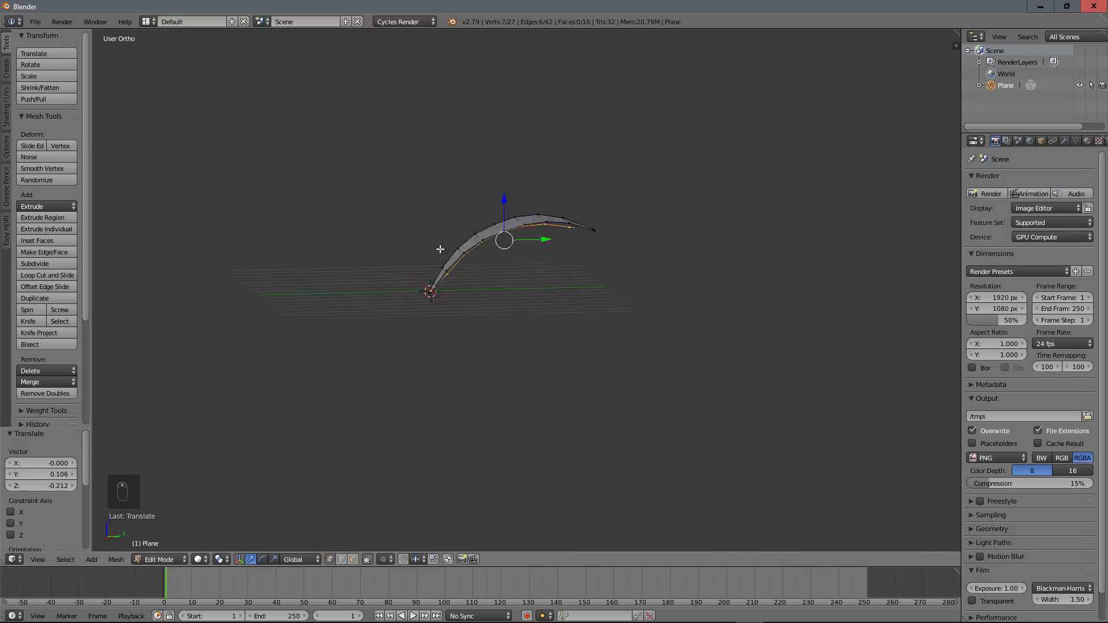
Return to Object Mode and apply smooth shading to the leaf
{"action": "key", "text": "Tab"}
{"action": "middle_click_drag", "start_coordinate": [505, 314], "coordinate": [561, 335]}
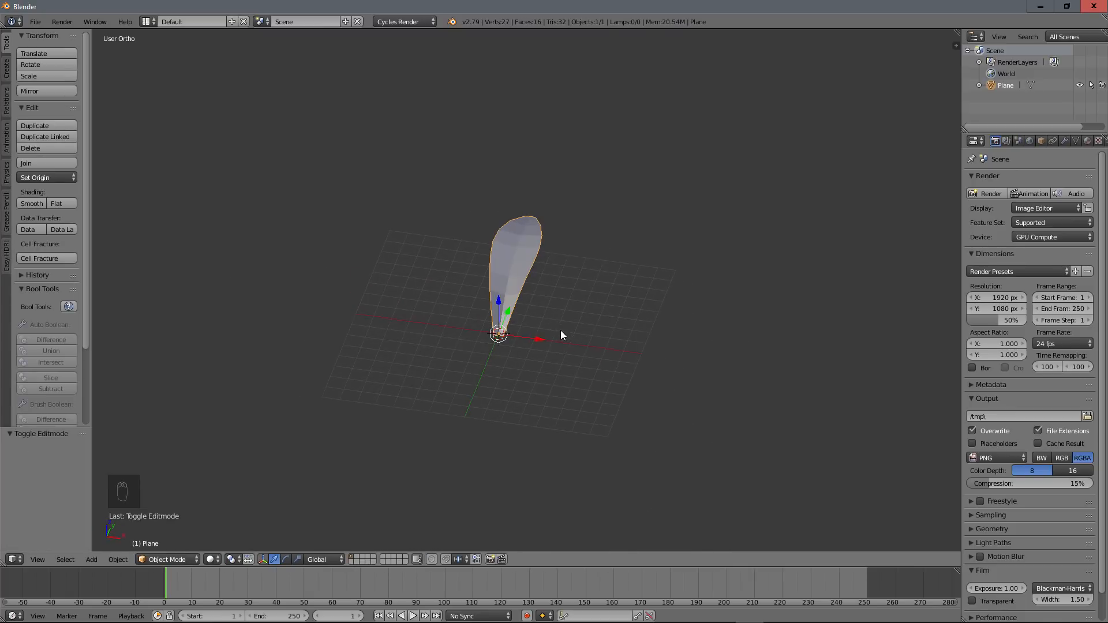
{"action": "left_click", "coordinate": [33, 203]}
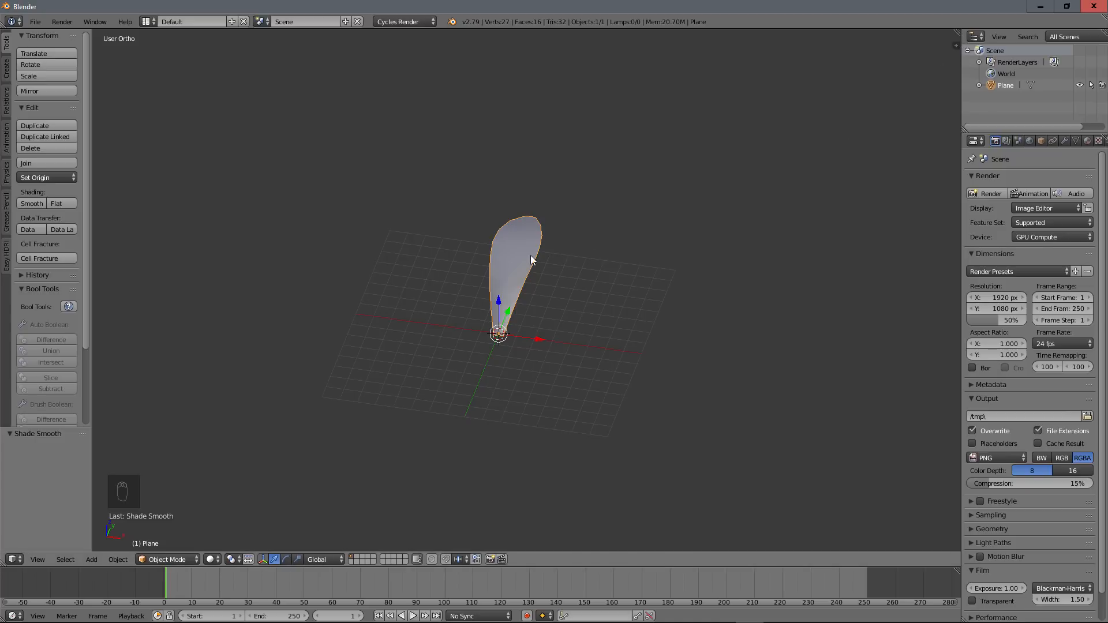
{"action": "middle_click_drag", "start_coordinate": [537, 298], "coordinate": [508, 224]}
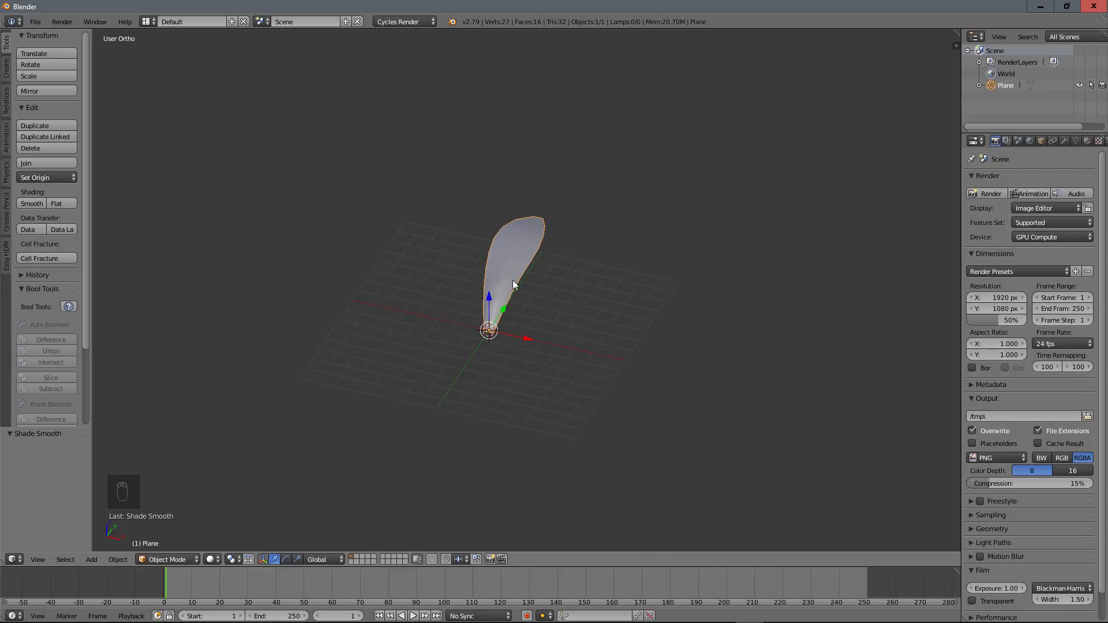
{"action": "middle_click_drag", "start_coordinate": [513, 280], "coordinate": [487, 275]}
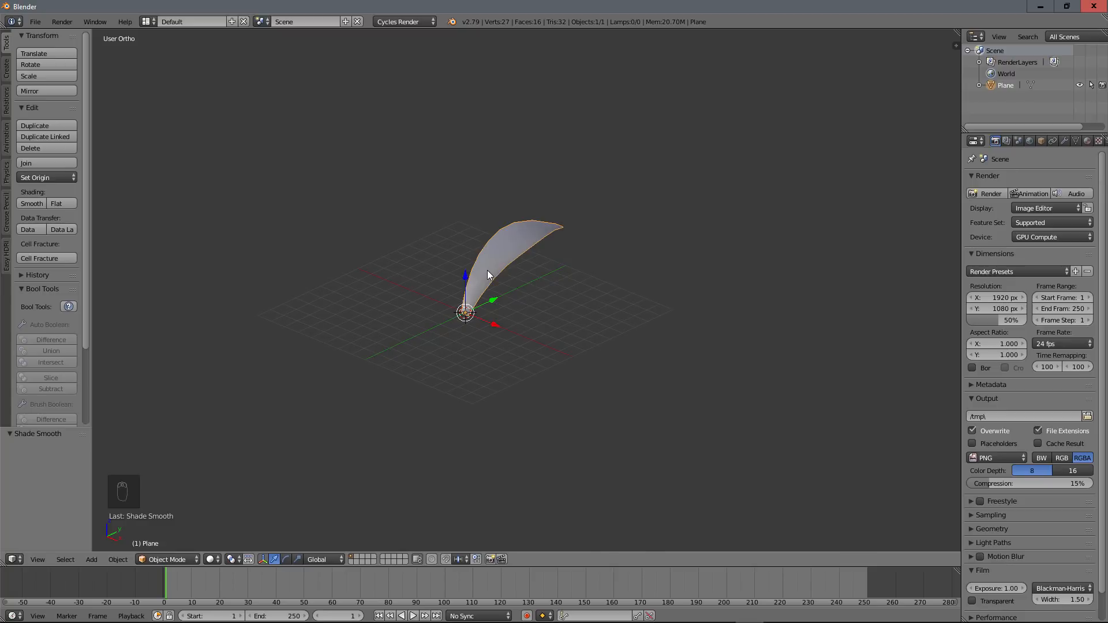
Duplicate the leaf in place, leaving the copy at the same position as the original
{"action": "key", "text": "shift+d"}
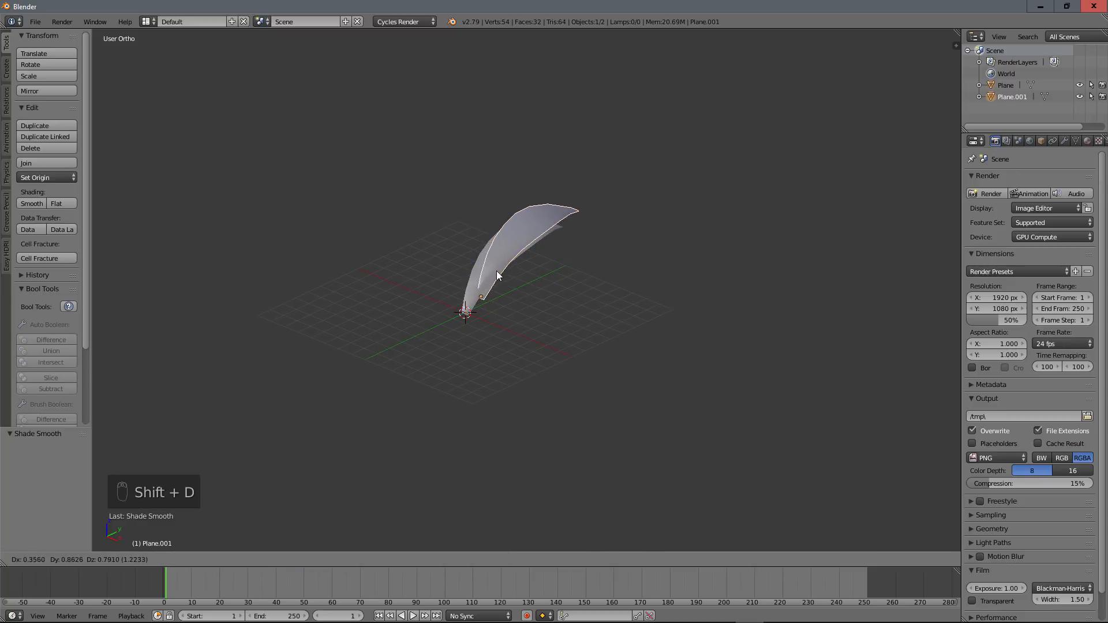
{"action": "right_click", "coordinate": [498, 269]}
{"action": "middle_click_drag", "start_coordinate": [497, 268], "coordinate": [461, 344]}
Select the duplicate's entire mesh in Edit Mode and set the pivot point to 3D Cursor
{"action": "key", "text": "Tab"}
{"action": "key", "text": "a"}
{"action": "key", "text": "a"}
{"action": "key", "text": "a"}
{"action": "key", "text": "a"}
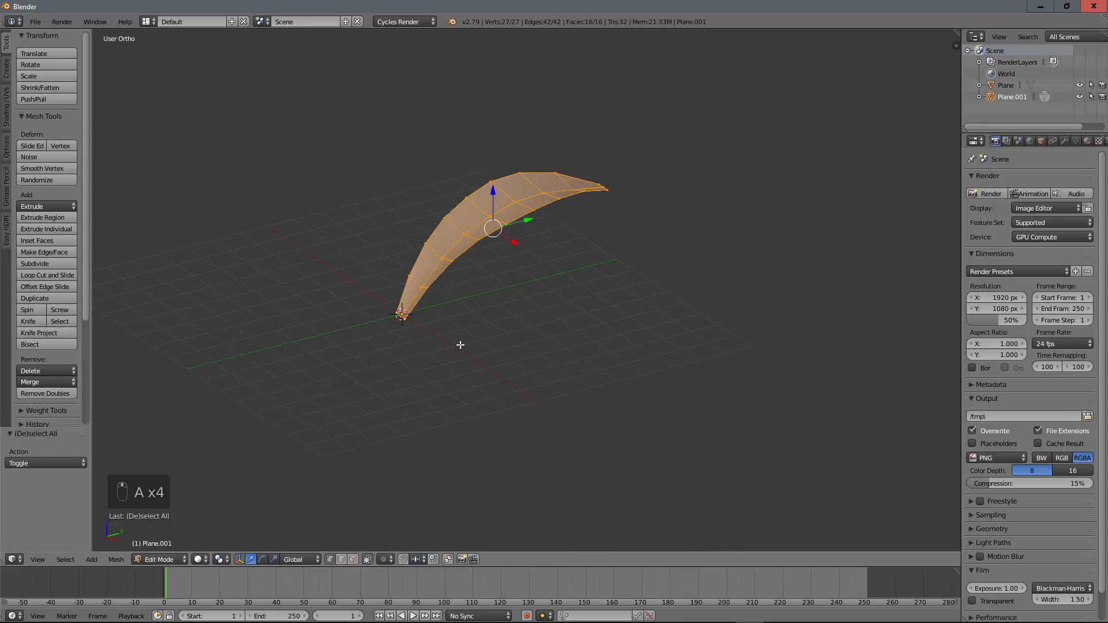
{"action": "left_click", "coordinate": [221, 559]}
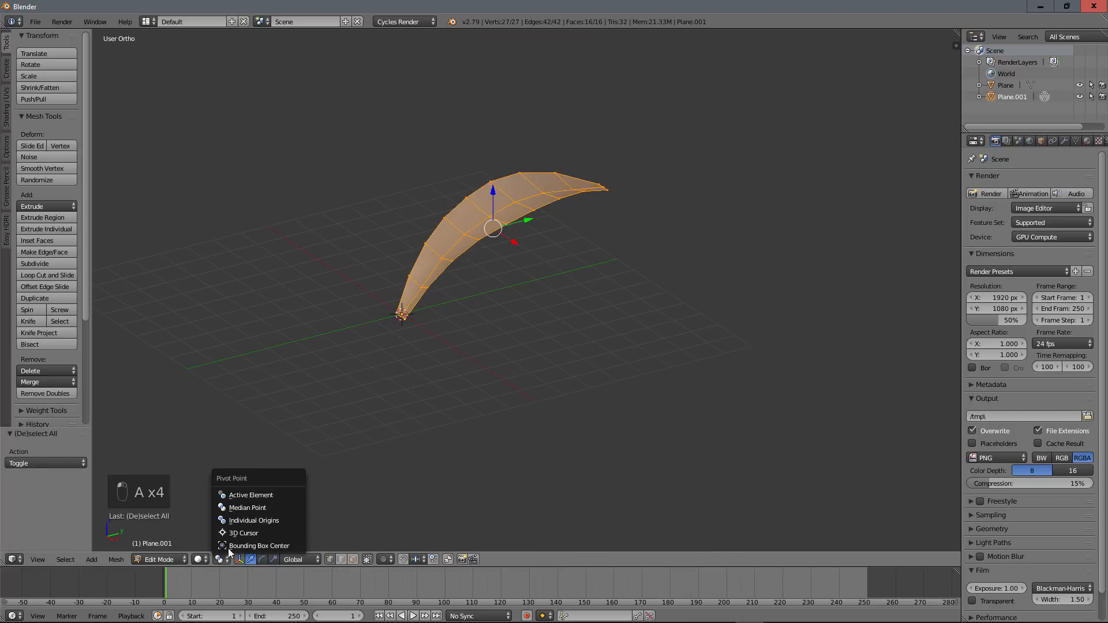
{"action": "left_click", "coordinate": [231, 532]}
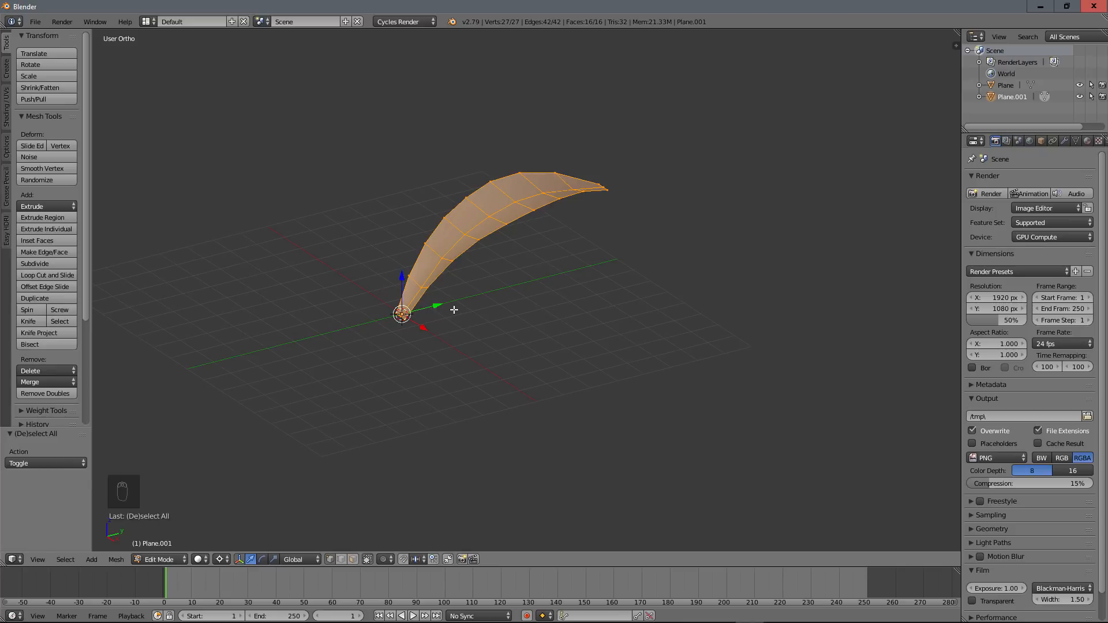
Rotate the duplicate's mesh about 12.1° downward in side view and scale it to about 0.8 around the origin
{"action": "key", "text": "KP_3"}
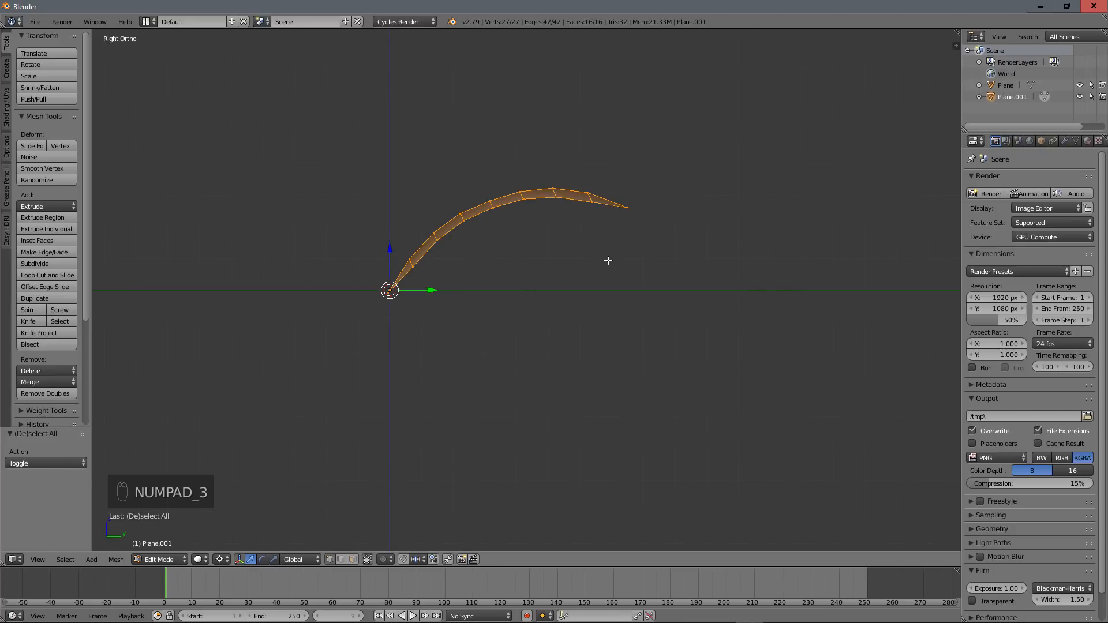
{"action": "key", "text": "r"}
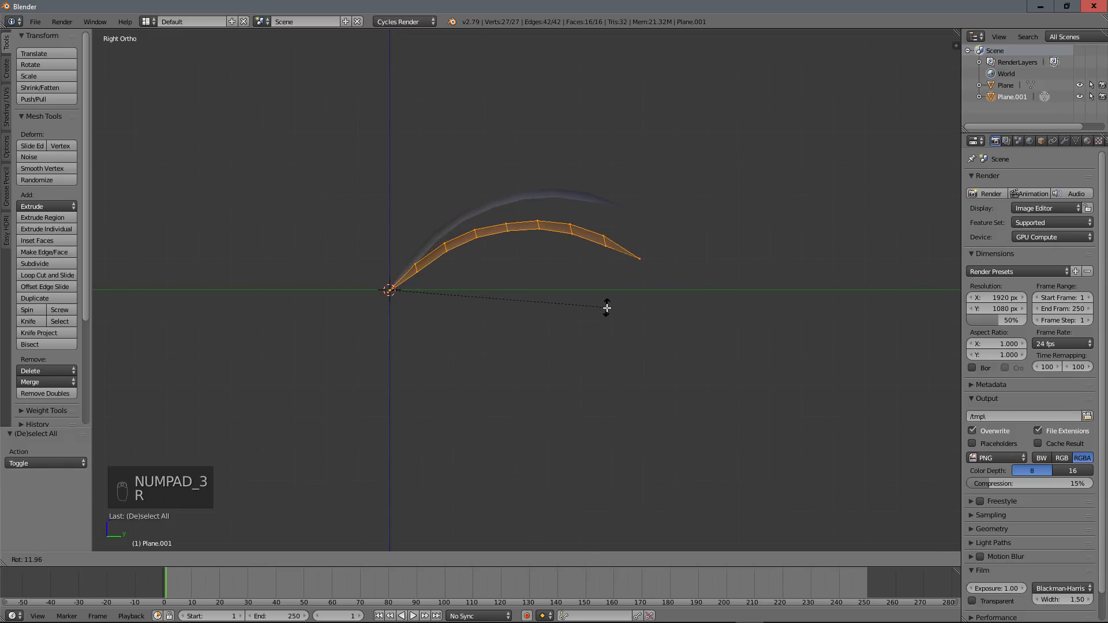
{"action": "left_click", "coordinate": [607, 308]}
{"action": "key", "text": "s"}
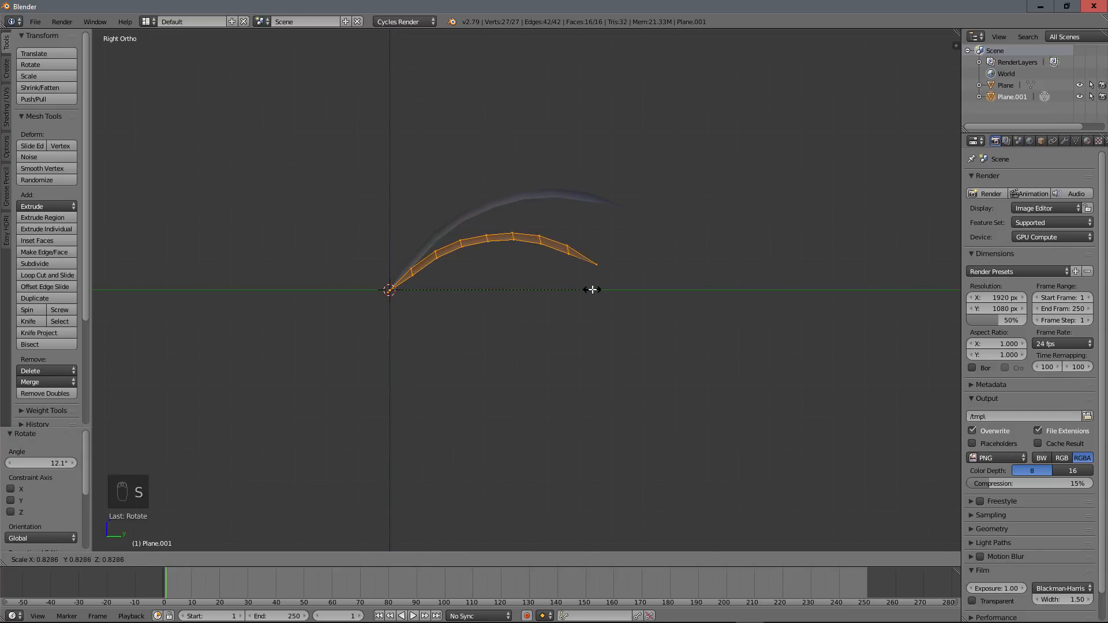
{"action": "left_click", "coordinate": [583, 289]}
{"action": "middle_click_drag", "start_coordinate": [576, 285], "coordinate": [500, 259]}
{"action": "key", "text": "Tab"}
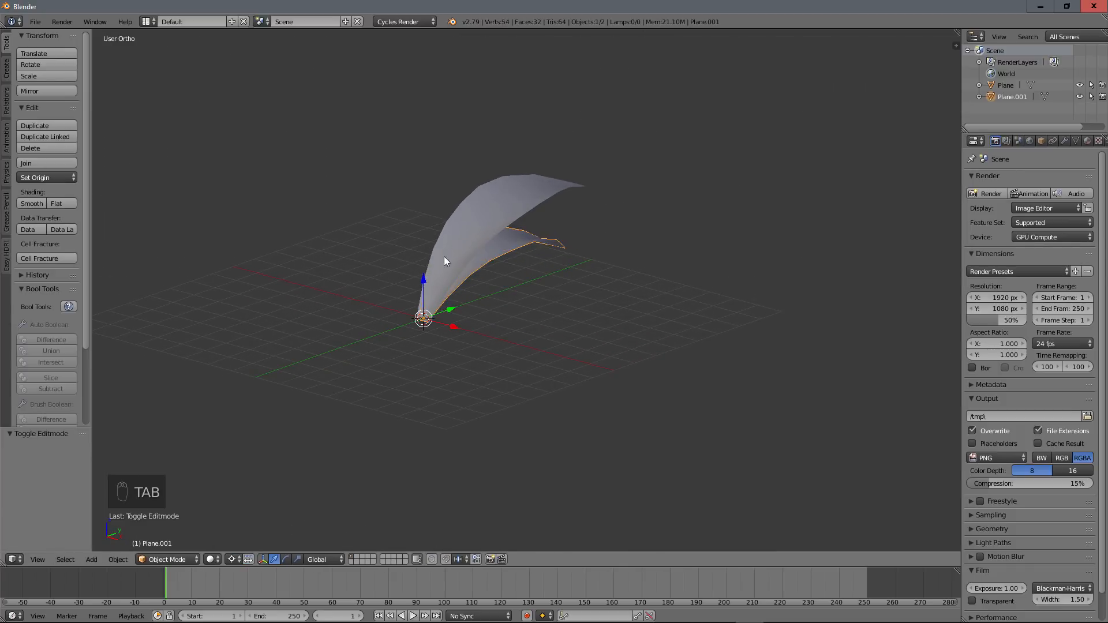
Duplicate the lower leaf in place and rotate the new copy's mesh about 13.6° downward in side view
{"action": "key", "text": "shift+d"}
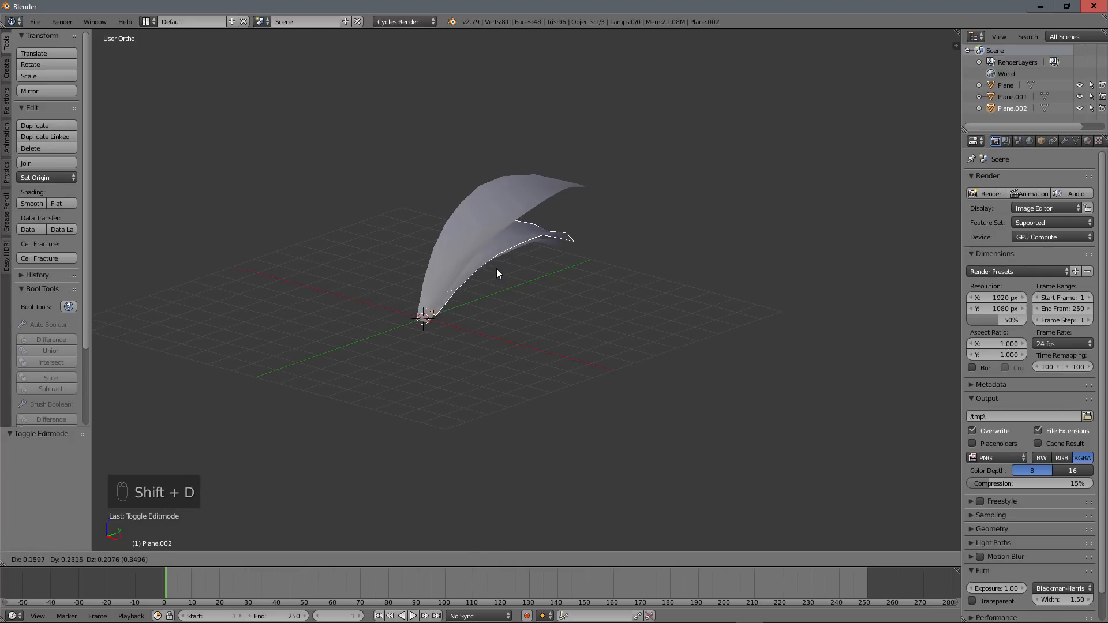
{"action": "right_click", "coordinate": [546, 302]}
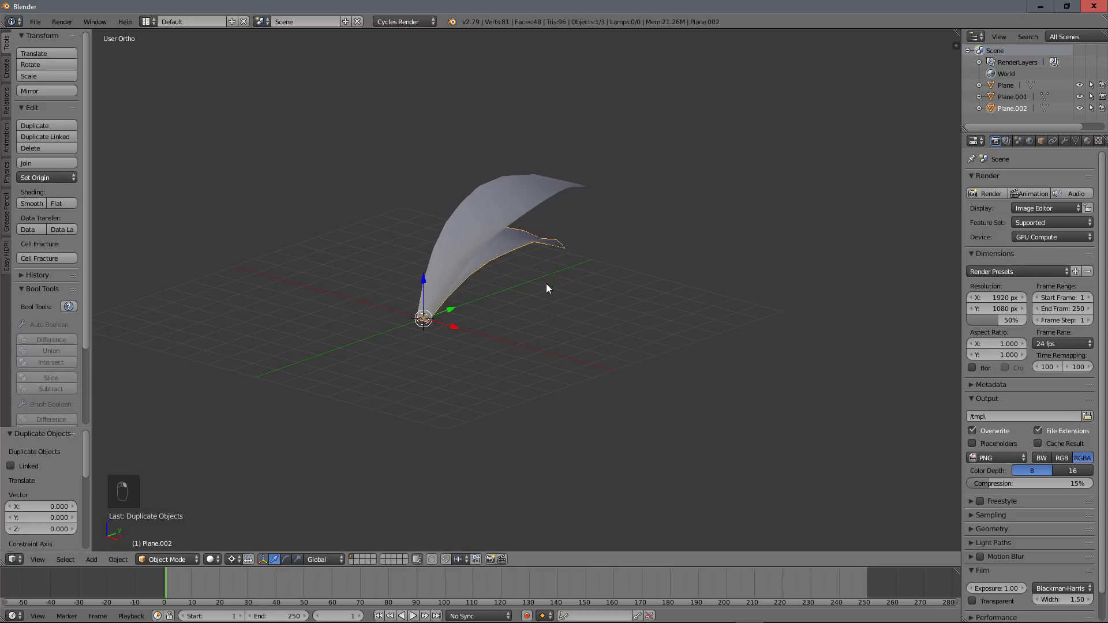
{"action": "key", "text": "KP_3"}
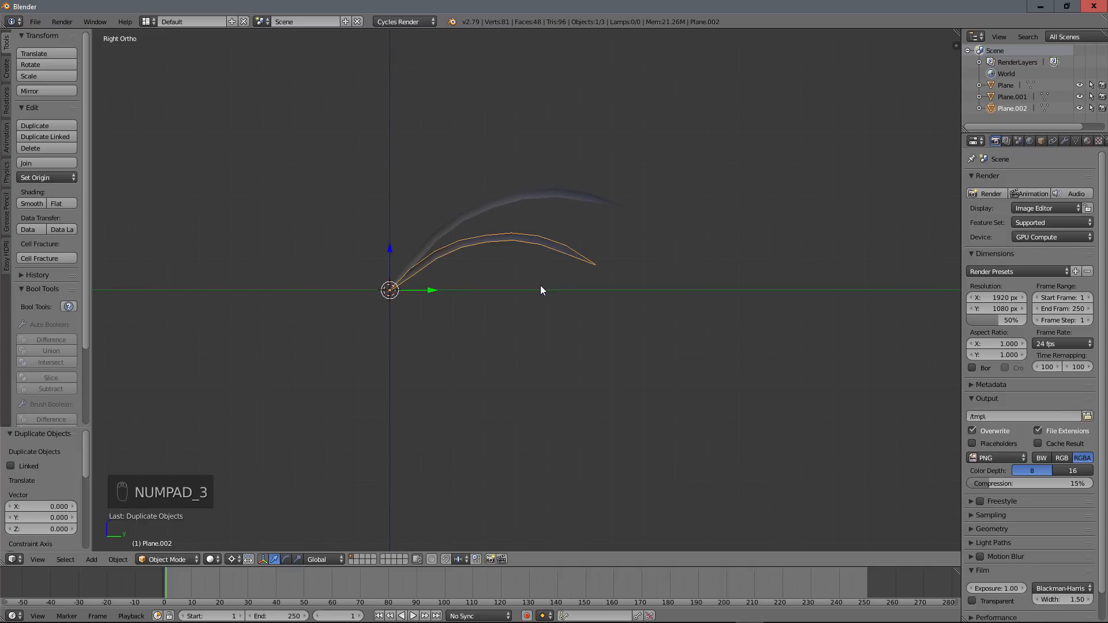
{"action": "key", "text": "Tab"}
{"action": "scroll", "coordinate": [539, 292], "scroll_direction": "up", "scroll_amount": 2}
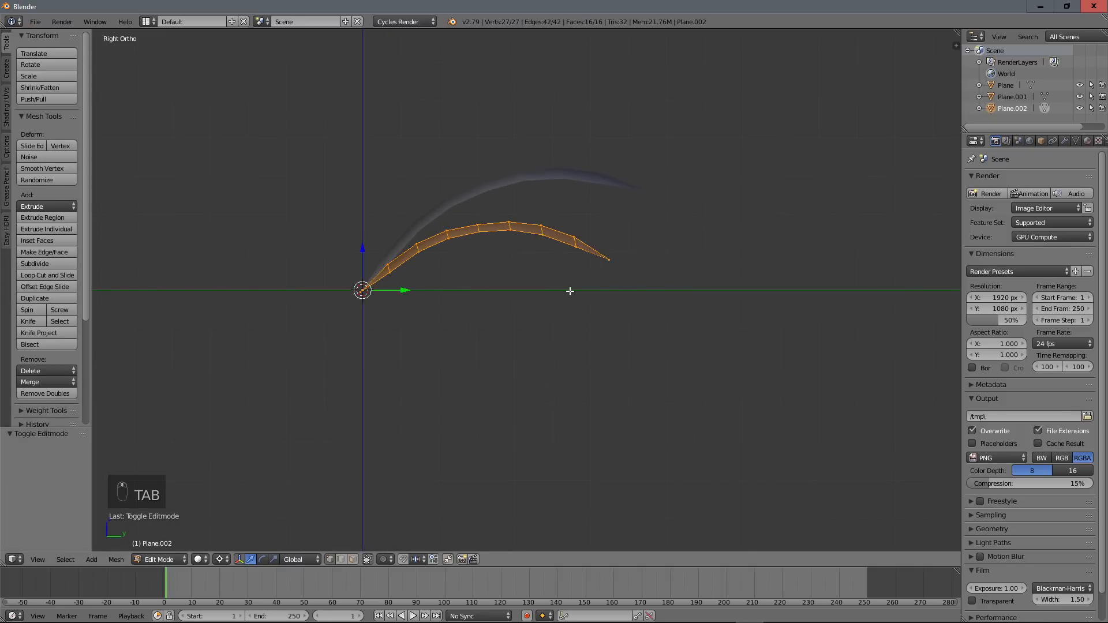
{"action": "key", "text": "r"}
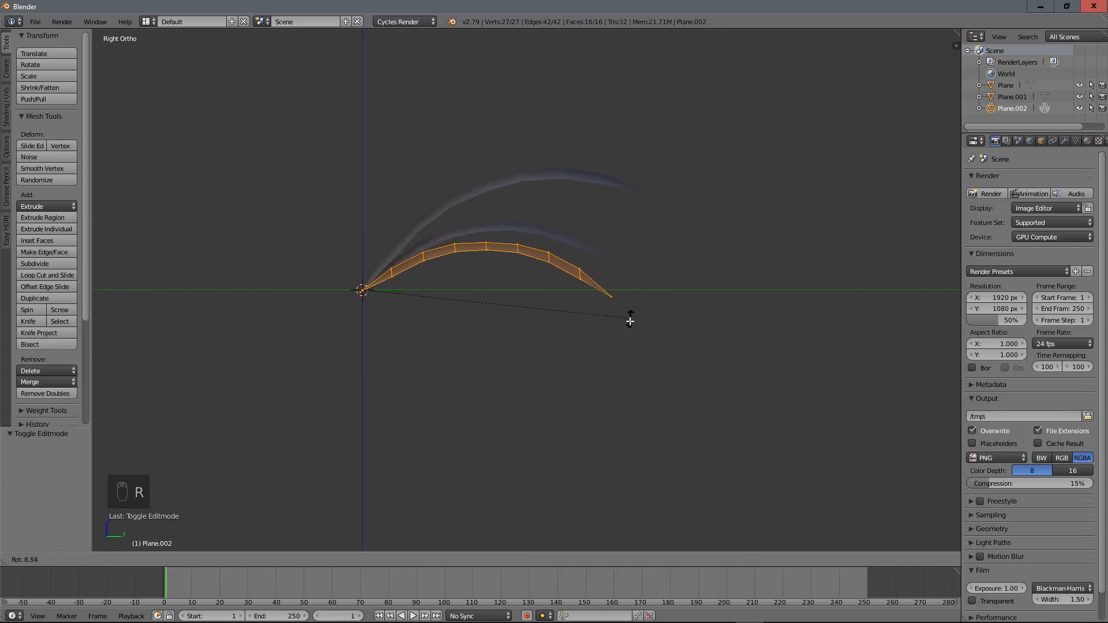
{"action": "left_click", "coordinate": [632, 340]}
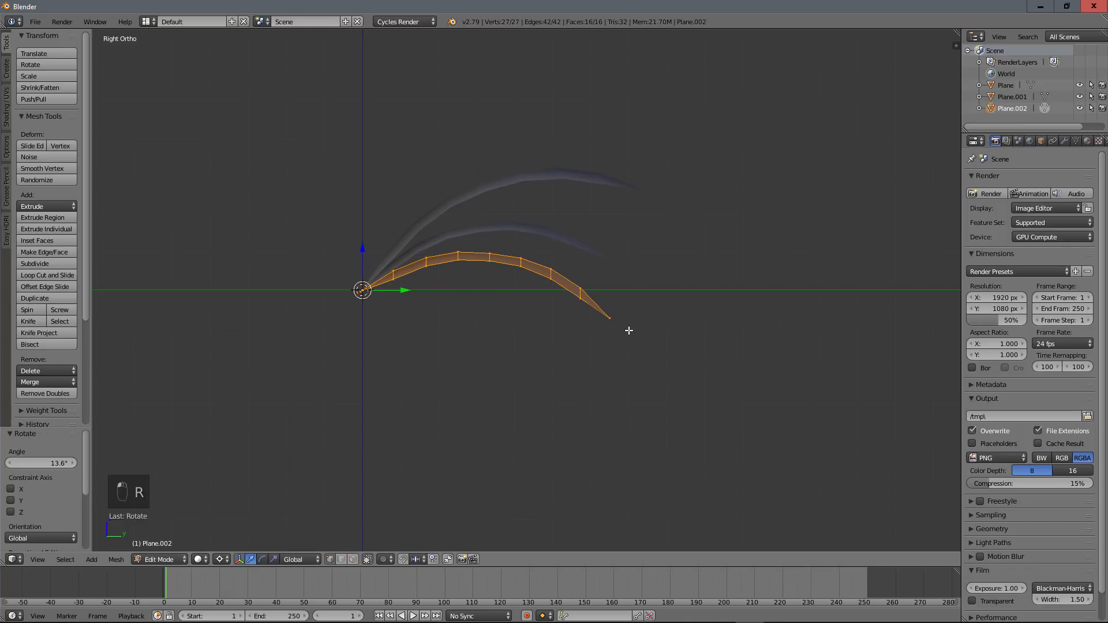
Scale the third leaf's mesh to about 0.85, rotate it back about -6.9° so its tip meets the ground line, and return to Object Mode
{"action": "key", "text": "s"}
{"action": "left_click", "coordinate": [595, 312]}
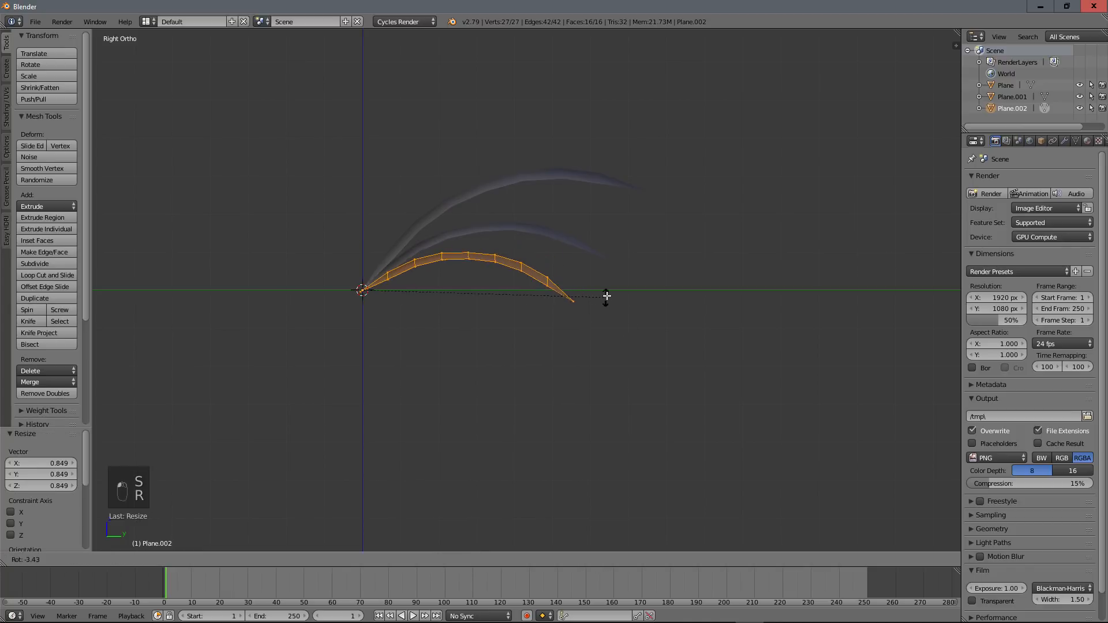
{"action": "key", "text": "r"}
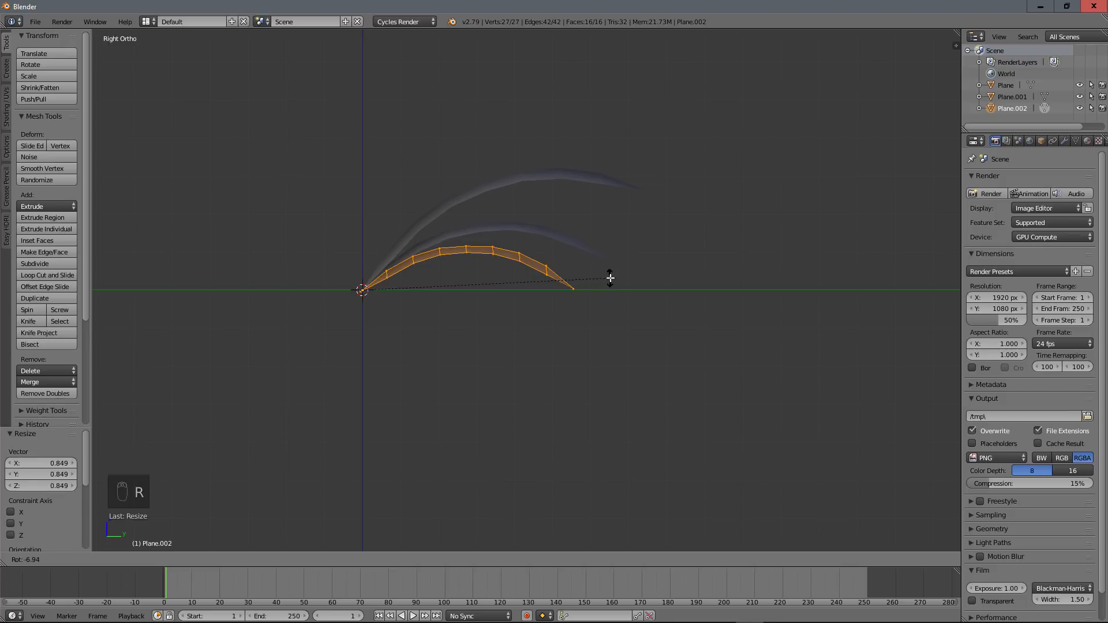
{"action": "left_click", "coordinate": [610, 278]}
{"action": "key", "text": "Tab"}
{"action": "middle_click_drag", "start_coordinate": [610, 278], "coordinate": [500, 314]}
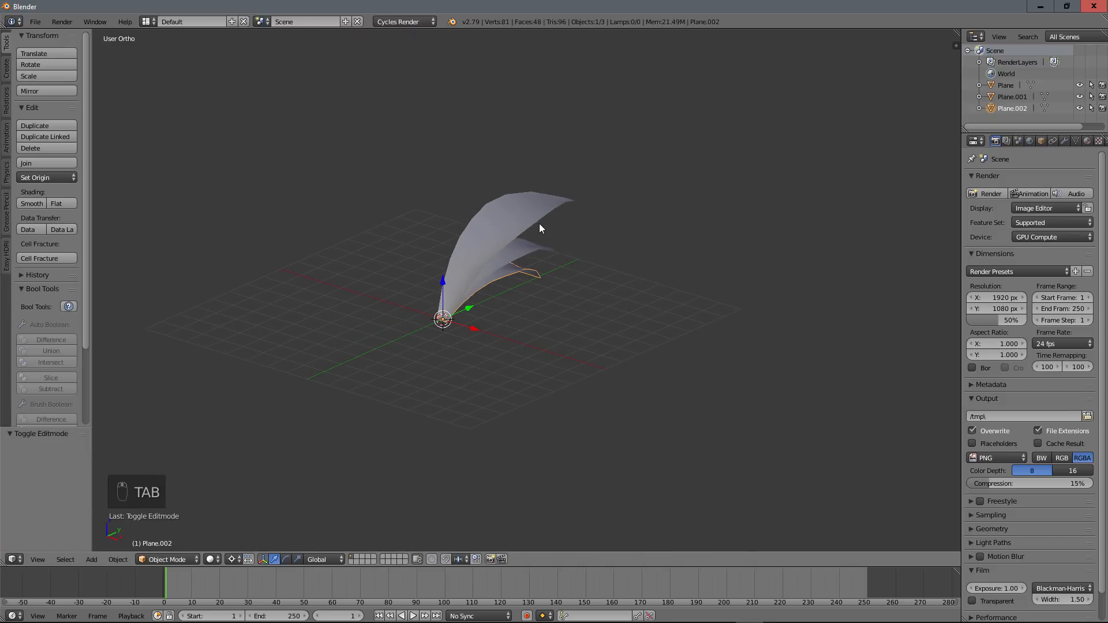
Move the middle leaf to the second layer and the lowest leaf to the third layer
{"action": "right_click", "coordinate": [546, 205]}
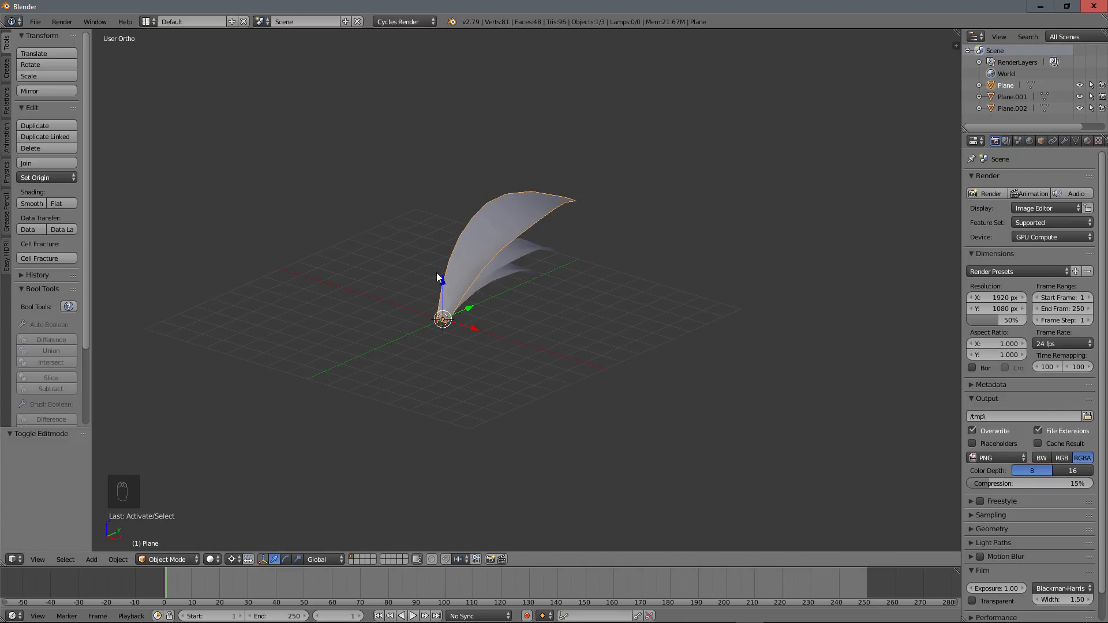
{"action": "middle_click_drag", "start_coordinate": [556, 238], "coordinate": [545, 236]}
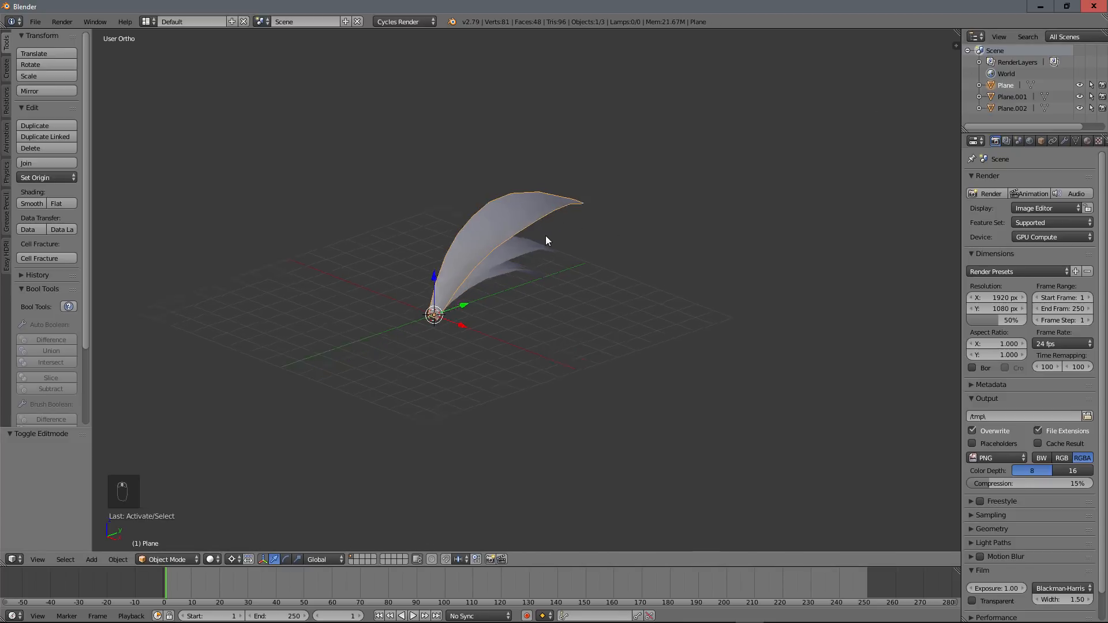
{"action": "right_click", "coordinate": [545, 246]}
{"action": "key", "text": "m"}
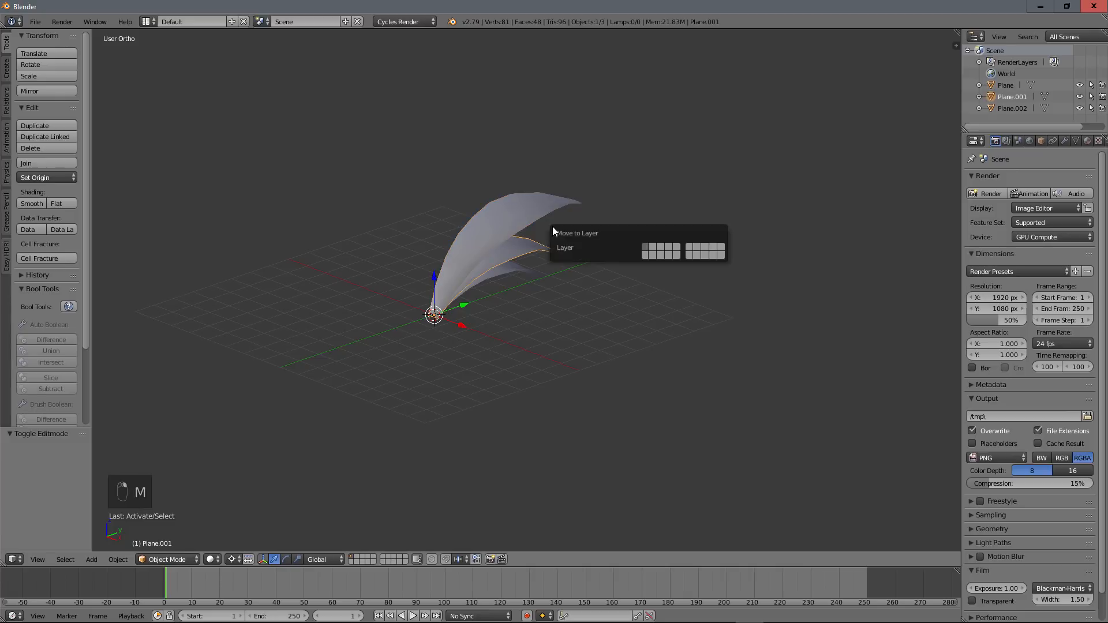
{"action": "left_click", "coordinate": [654, 247]}
{"action": "right_click", "coordinate": [525, 261]}
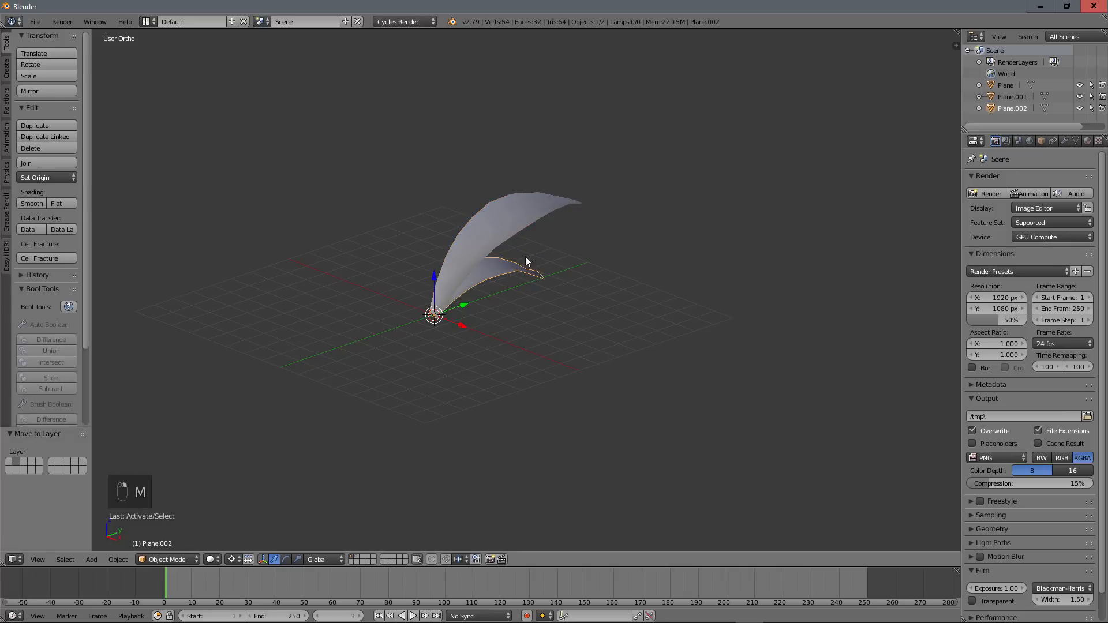
{"action": "key", "text": "m"}
{"action": "left_click", "coordinate": [664, 269]}
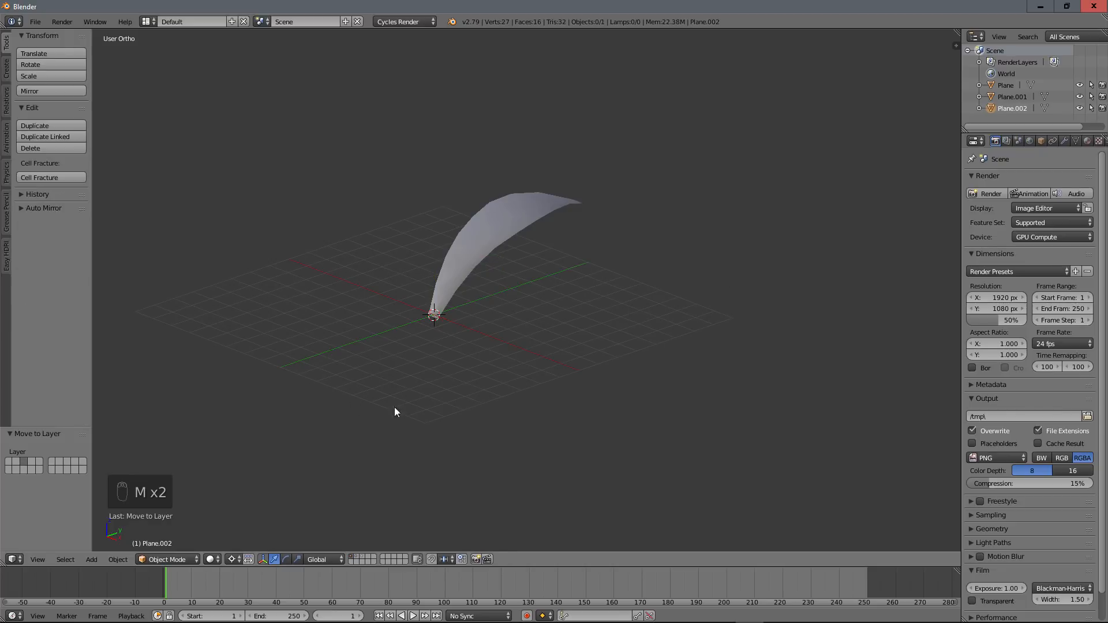
Add a sphere-shaped empty at the scene origin, at the base of the first leaf
{"action": "scroll", "coordinate": [466, 329], "scroll_direction": "down", "scroll_amount": 2}
{"action": "scroll", "coordinate": [466, 328], "scroll_direction": "up", "scroll_amount": 3}
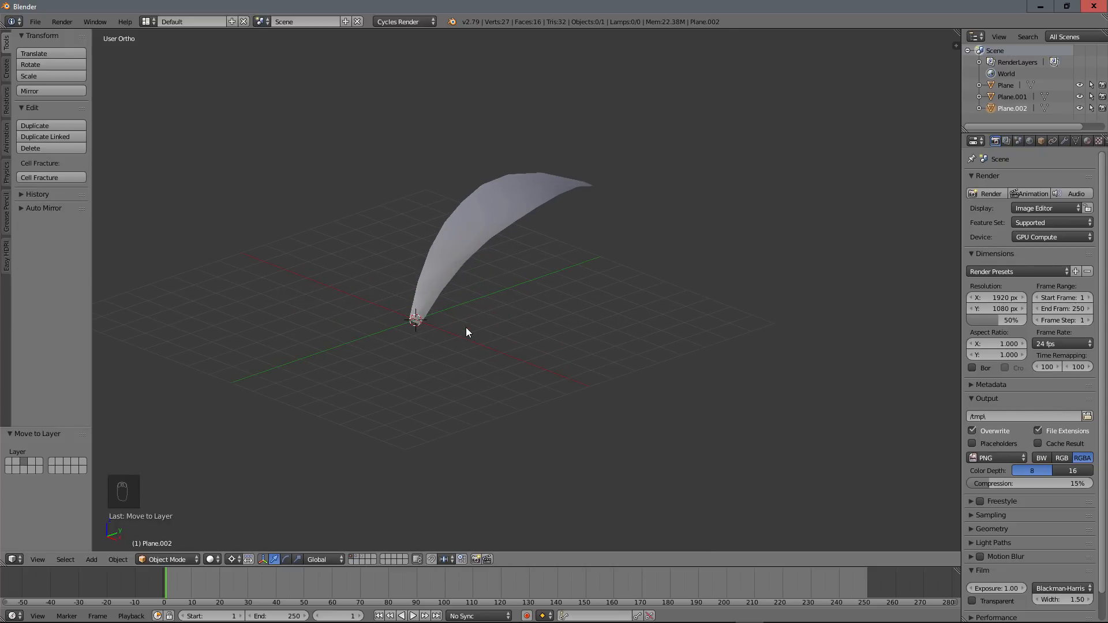
{"action": "mouse_move", "coordinate": [466, 328]}
{"action": "middle_mouse_down"}
{"action": "mouse_move", "coordinate": [424, 328]}
{"action": "mouse_move", "coordinate": [387, 298]}
{"action": "mouse_move", "coordinate": [446, 327]}
{"action": "middle_mouse_up"}
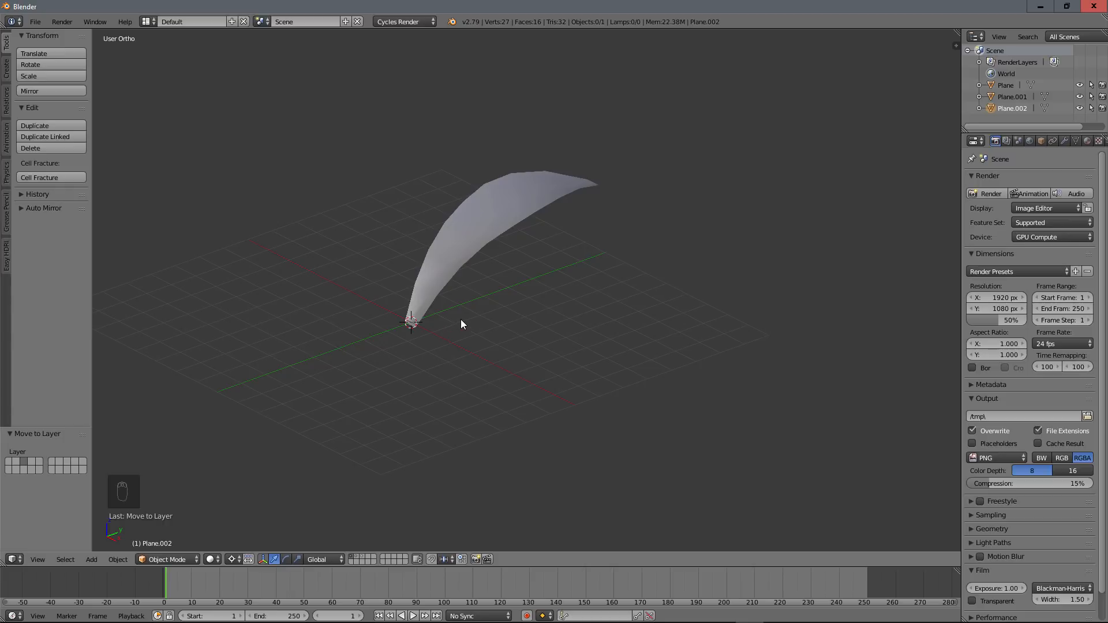
{"action": "right_click", "coordinate": [486, 238]}
{"action": "middle_click_drag", "start_coordinate": [490, 216], "coordinate": [546, 202]}
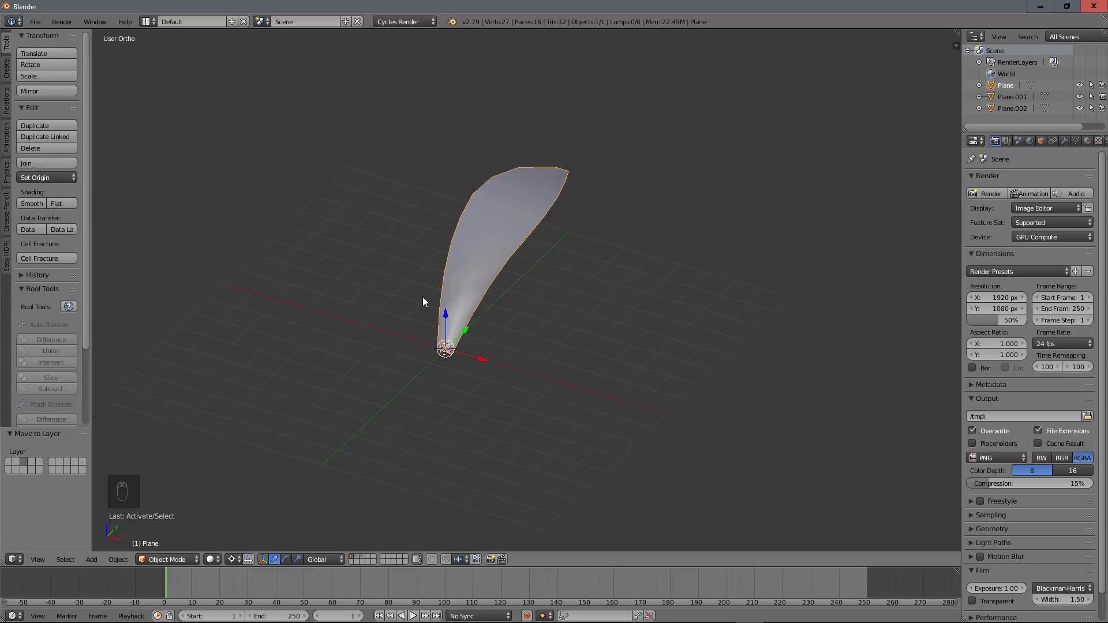
{"action": "middle_click_drag", "start_coordinate": [423, 298], "coordinate": [424, 277]}
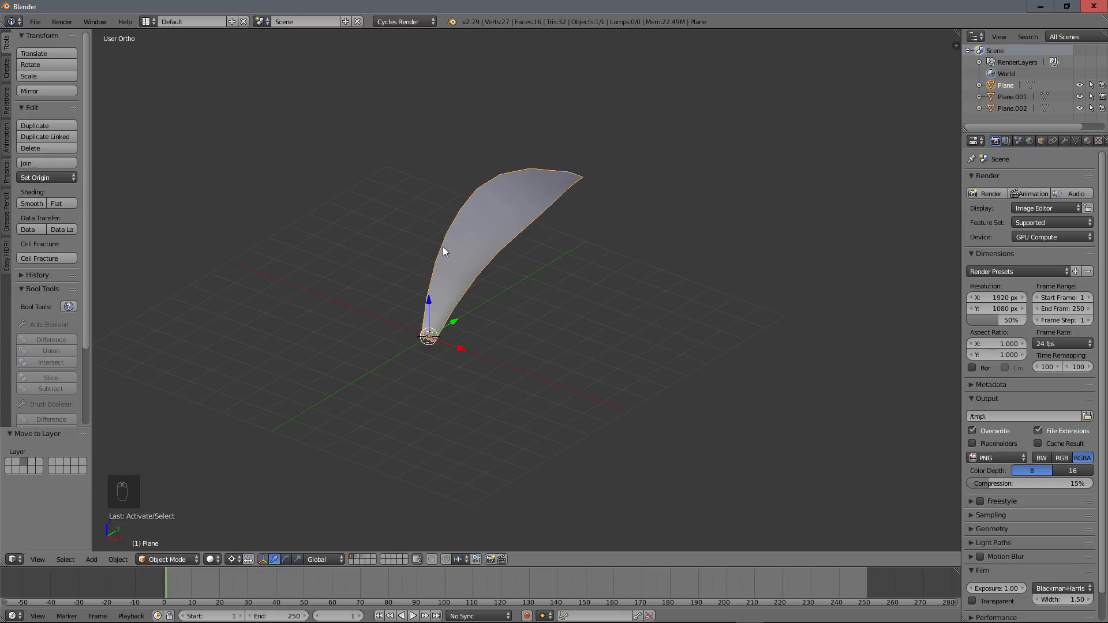
{"action": "key", "text": "shift+a"}
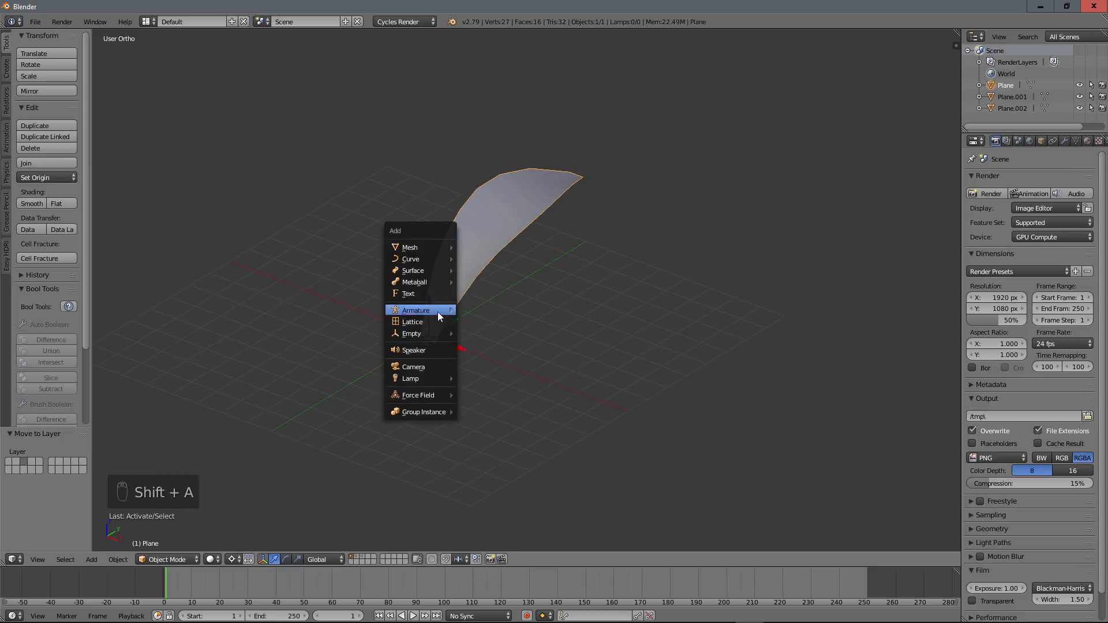
{"action": "mouse_move", "coordinate": [427, 332]}
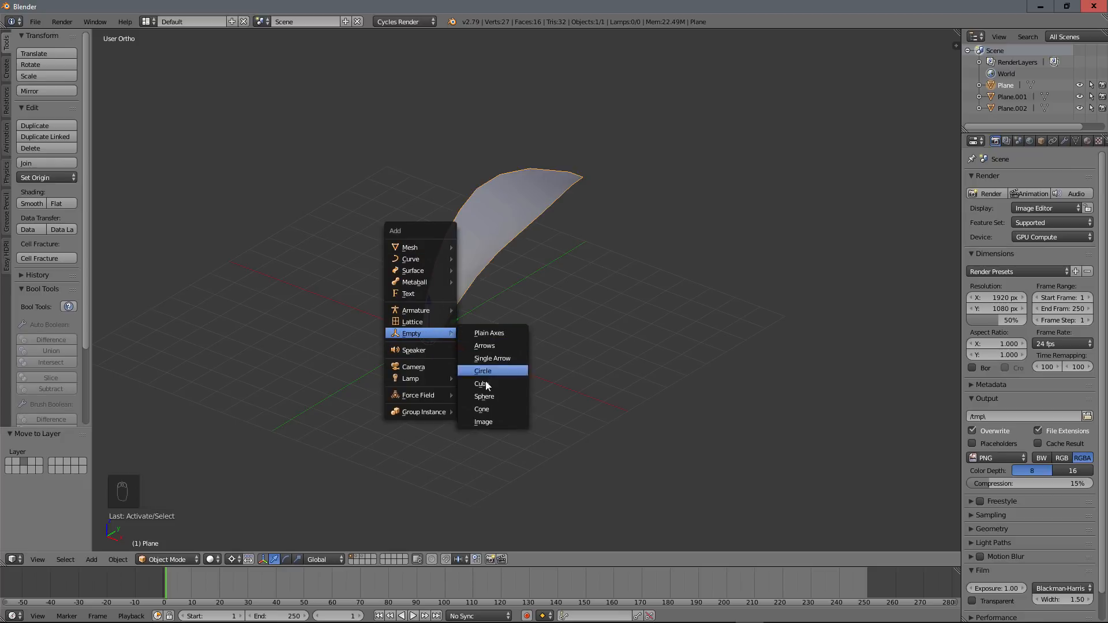
{"action": "left_click", "coordinate": [484, 396]}
Select the first leaf and add an Array modifier to it
{"action": "middle_click_drag", "start_coordinate": [431, 300], "coordinate": [402, 296]}
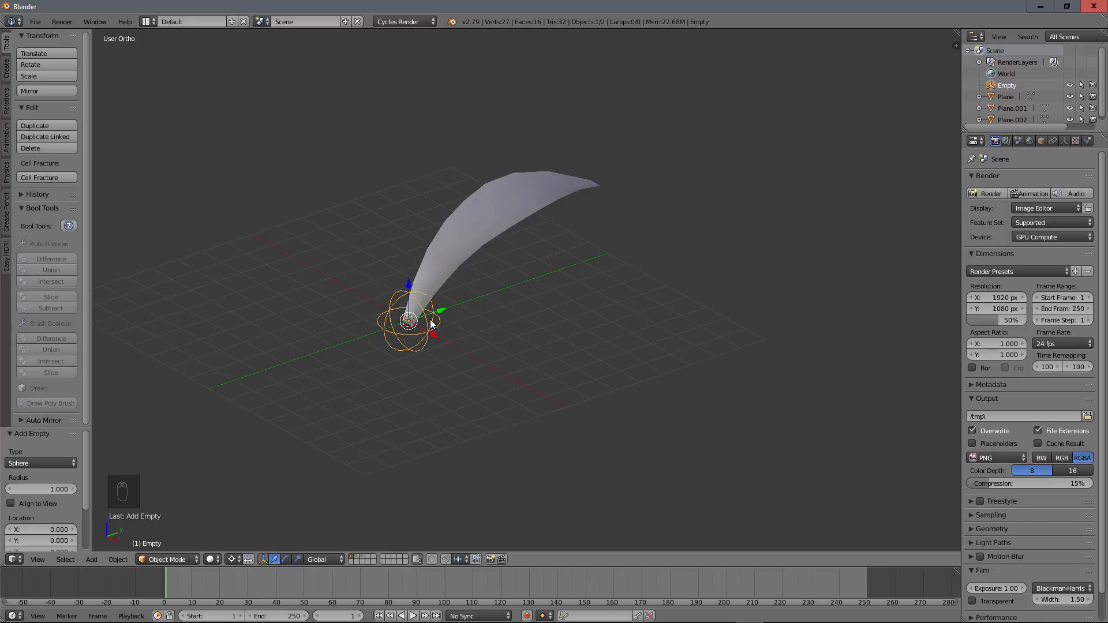
{"action": "right_click", "coordinate": [491, 210]}
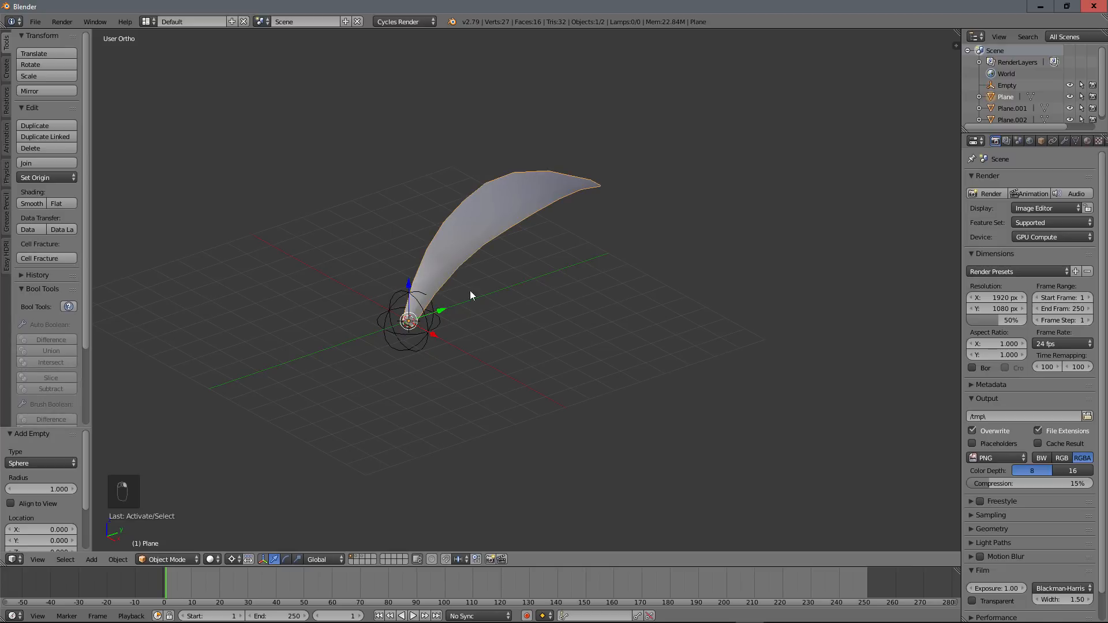
{"action": "middle_click_drag", "start_coordinate": [473, 282], "coordinate": [440, 283]}
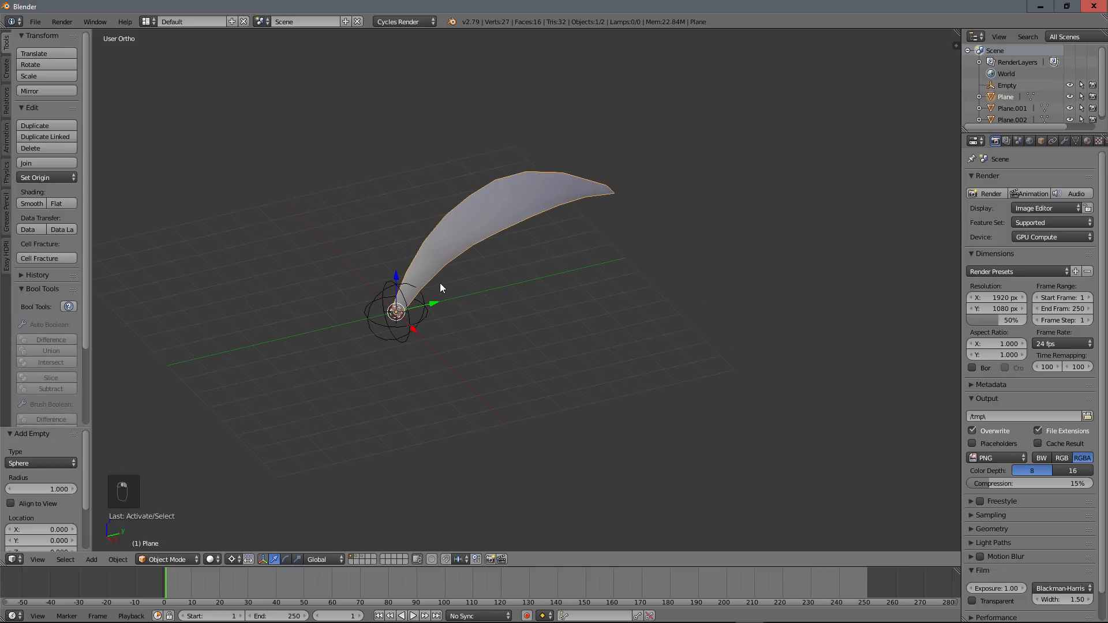
{"action": "left_click", "coordinate": [1064, 141]}
{"action": "left_click", "coordinate": [1006, 180]}
{"action": "left_click", "coordinate": [886, 207]}
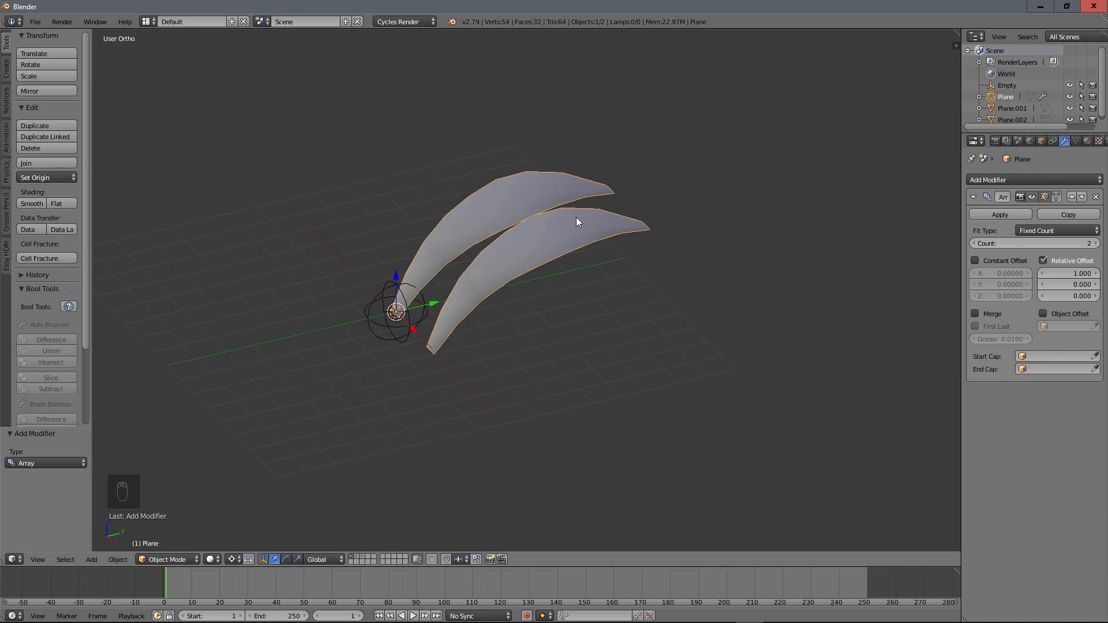
Set the first leaf's Array modifier to a fixed count of 8
{"action": "middle_click_drag", "start_coordinate": [615, 268], "coordinate": [515, 254]}
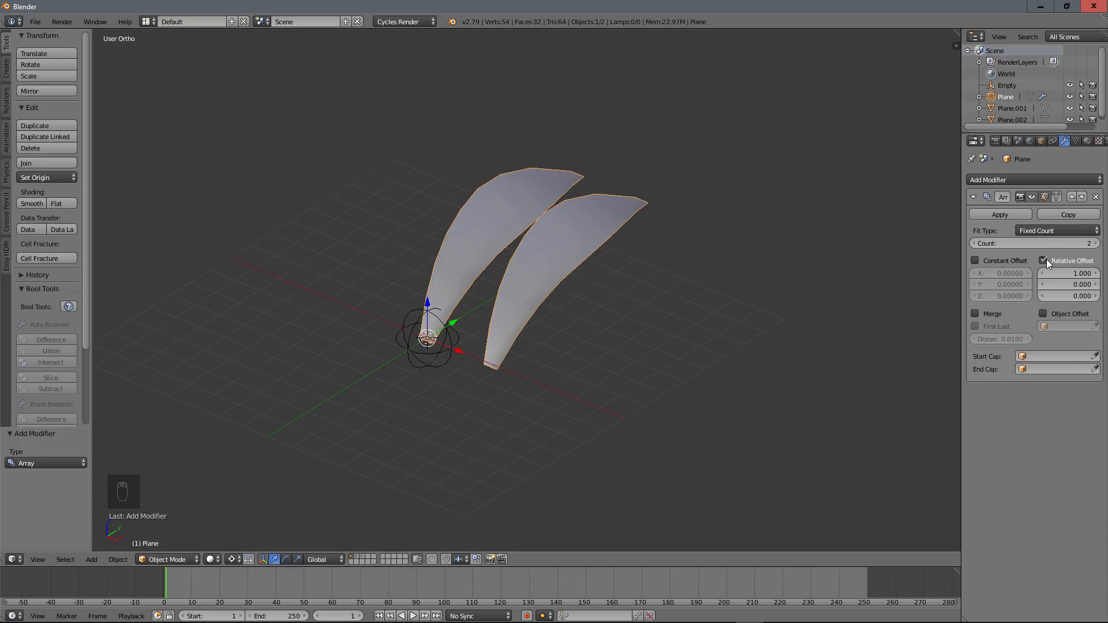
{"action": "left_click", "coordinate": [1096, 243]}
{"action": "left_click", "coordinate": [1095, 243]}
{"action": "left_click", "coordinate": [1096, 243]}
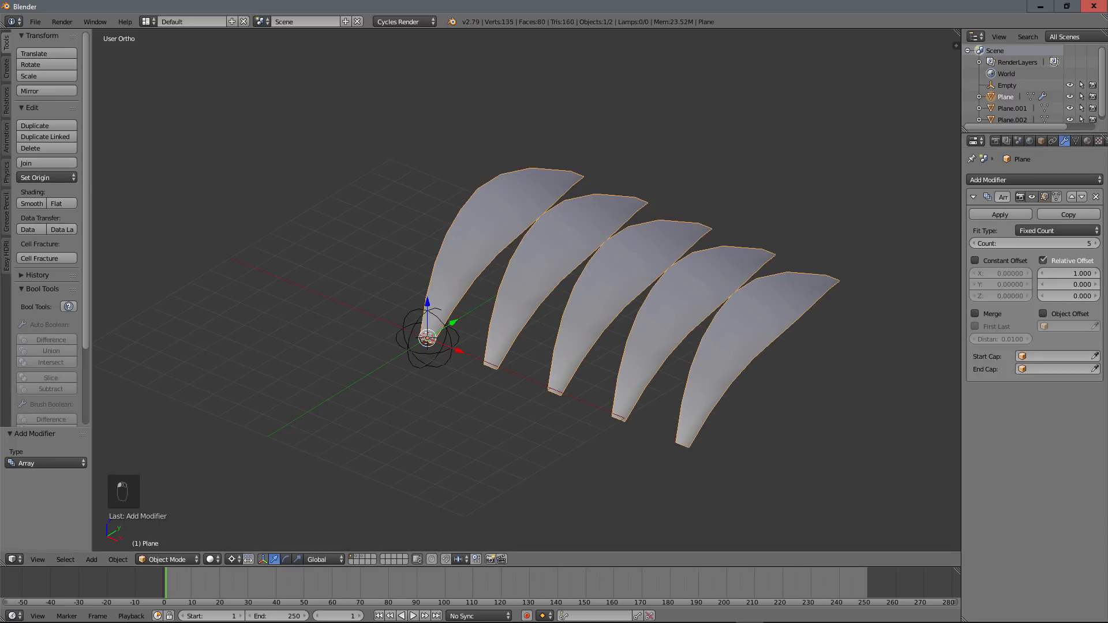
{"action": "left_click", "coordinate": [1096, 243]}
{"action": "left_click", "coordinate": [1096, 243]}
{"action": "left_click", "coordinate": [1096, 243]}
{"action": "scroll", "coordinate": [584, 313], "scroll_direction": "down", "scroll_amount": 5}
{"action": "mouse_move", "coordinate": [584, 312]}
{"action": "middle_mouse_down"}
{"action": "mouse_move", "coordinate": [639, 307]}
{"action": "mouse_move", "coordinate": [602, 307]}
{"action": "middle_mouse_up"}
{"action": "scroll", "coordinate": [681, 299], "scroll_direction": "up", "scroll_amount": 2}
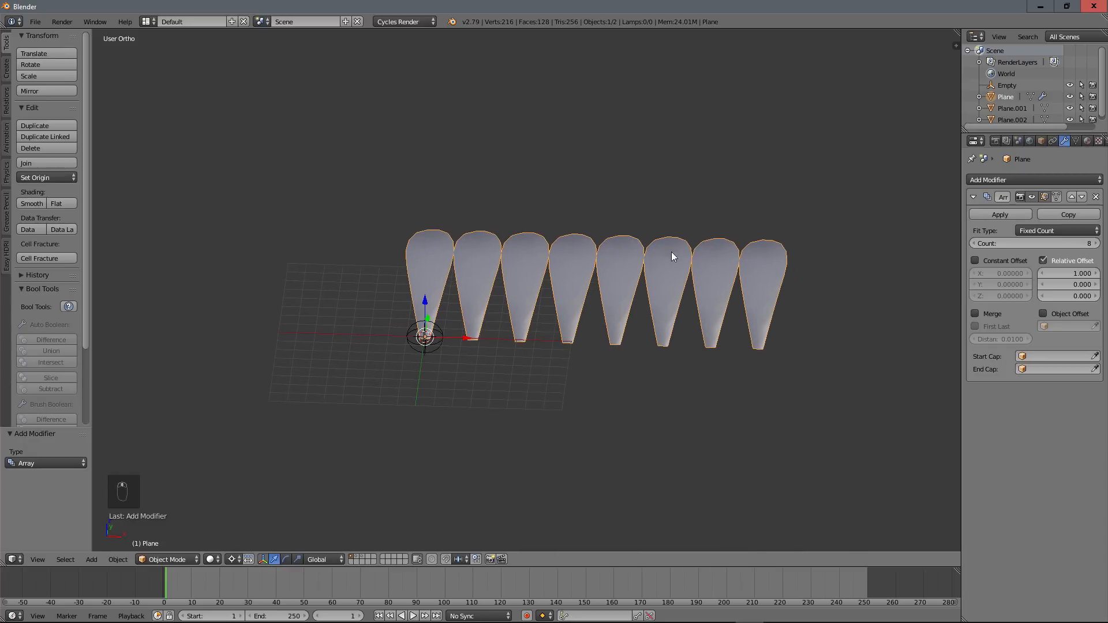
{"action": "middle_click_drag", "start_coordinate": [431, 280], "coordinate": [527, 355]}
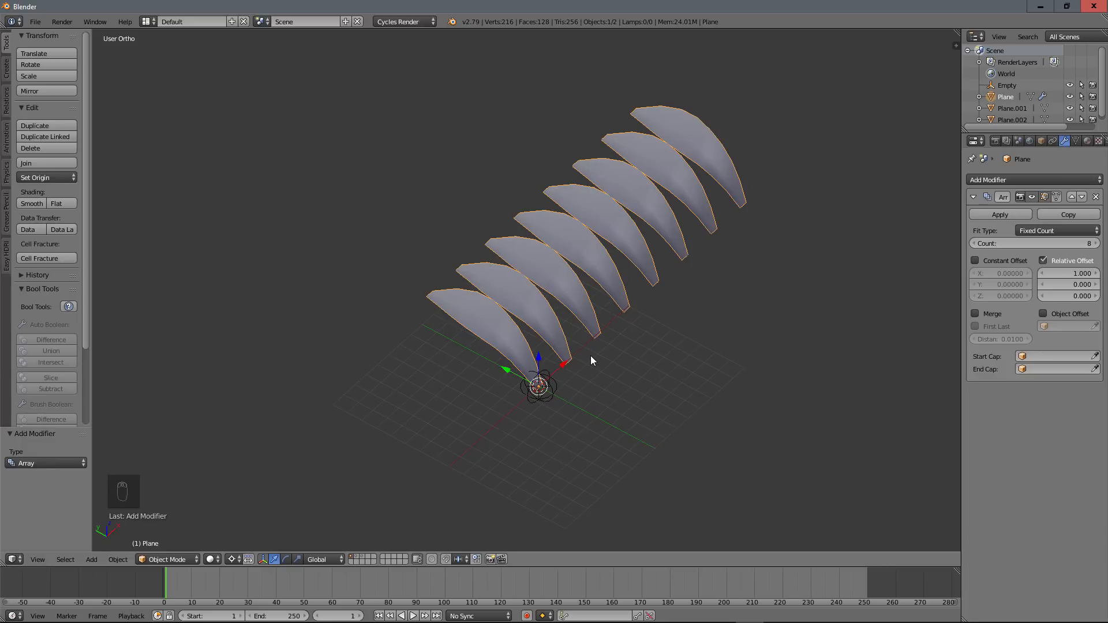
{"action": "middle_click_drag", "start_coordinate": [590, 355], "coordinate": [539, 344]}
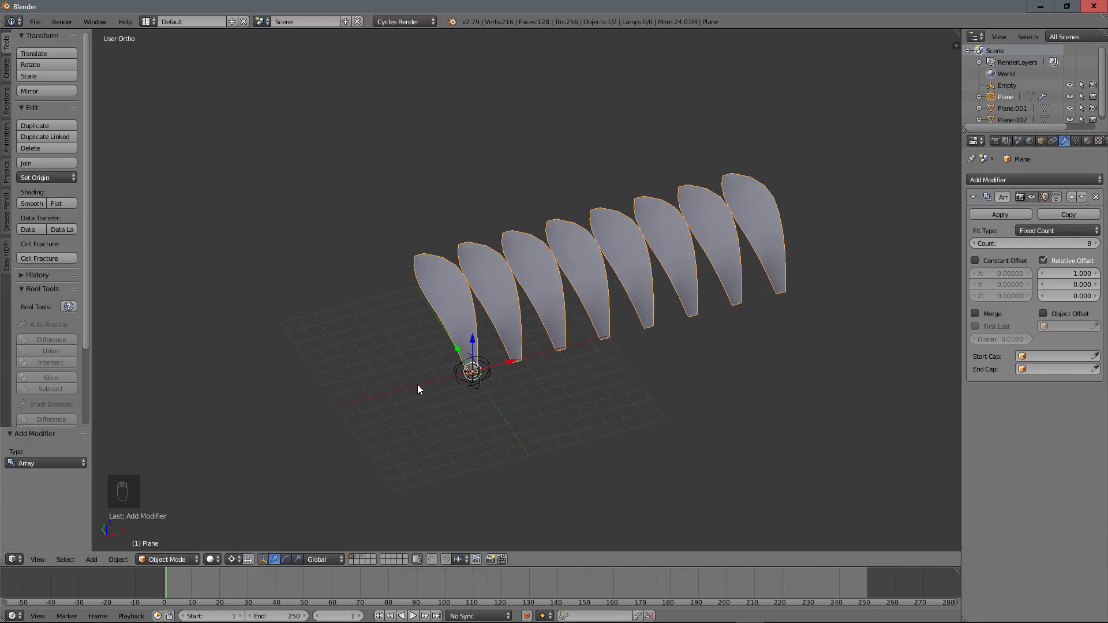
Replace the array's Relative Offset with an Object Offset driven by the sphere empty, and select the empty
{"action": "left_click", "coordinate": [1042, 261]}
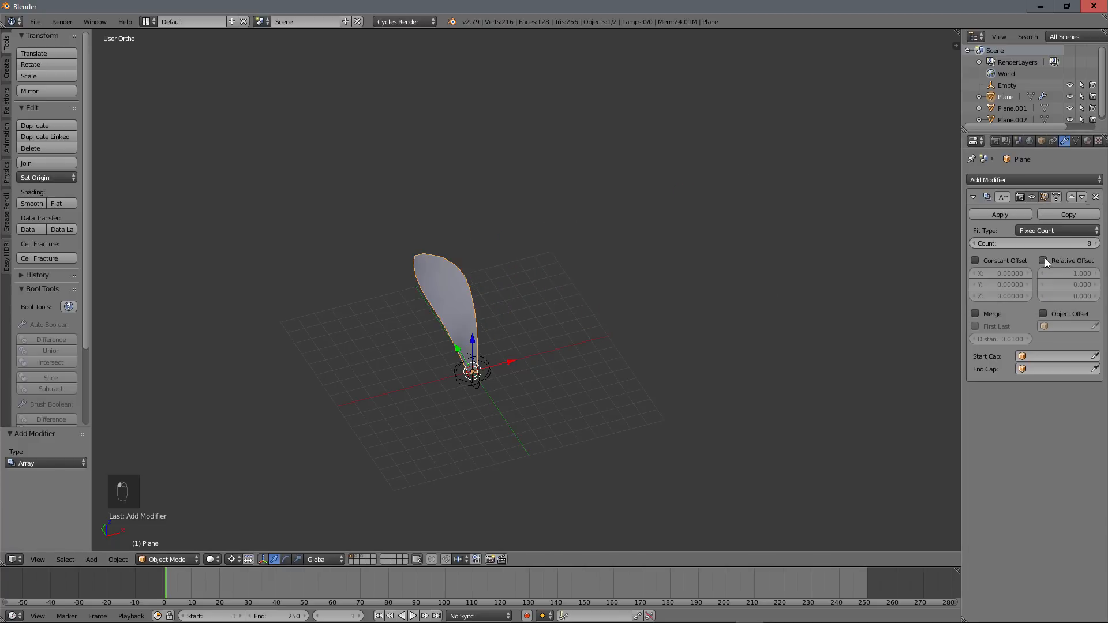
{"action": "left_click", "coordinate": [1043, 313]}
{"action": "scroll", "coordinate": [523, 387], "scroll_direction": "up", "scroll_amount": 3}
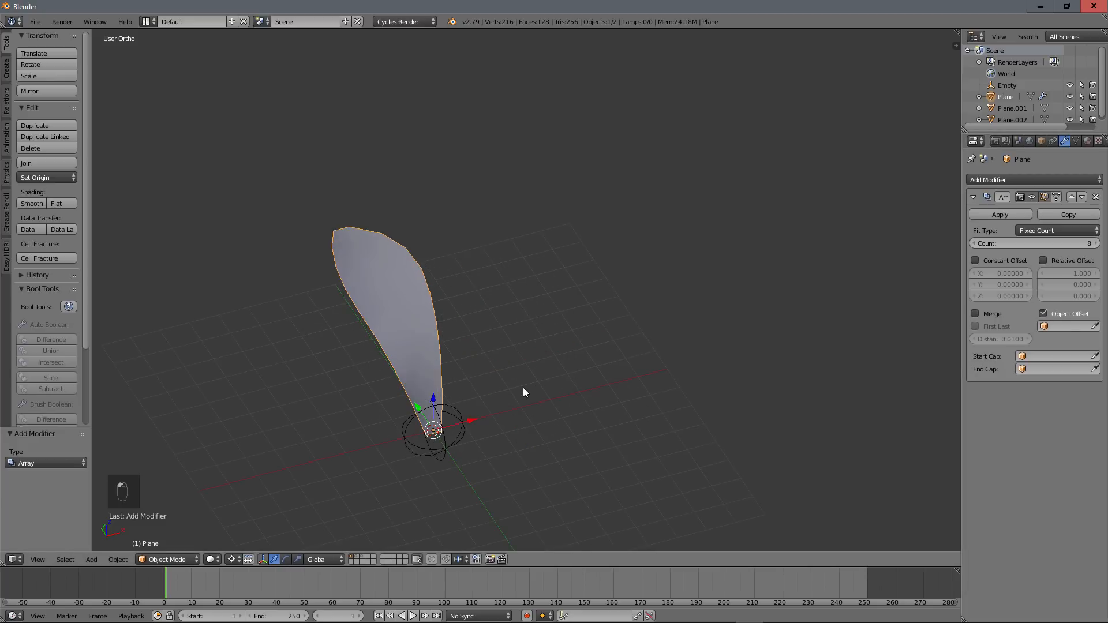
{"action": "left_click", "coordinate": [1098, 324]}
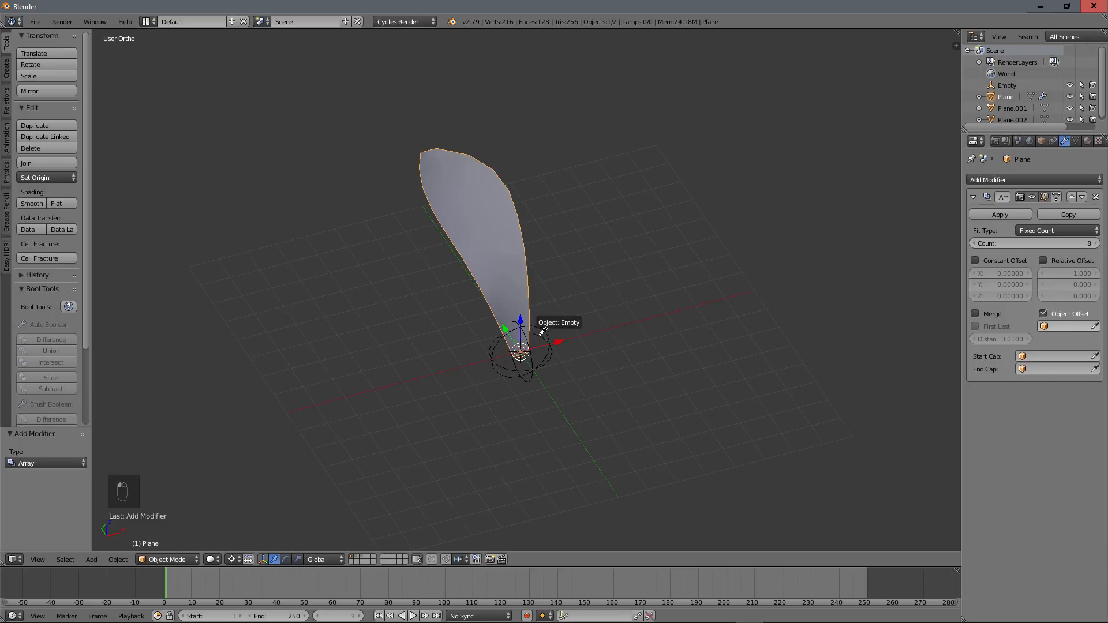
{"action": "left_click", "coordinate": [522, 320]}
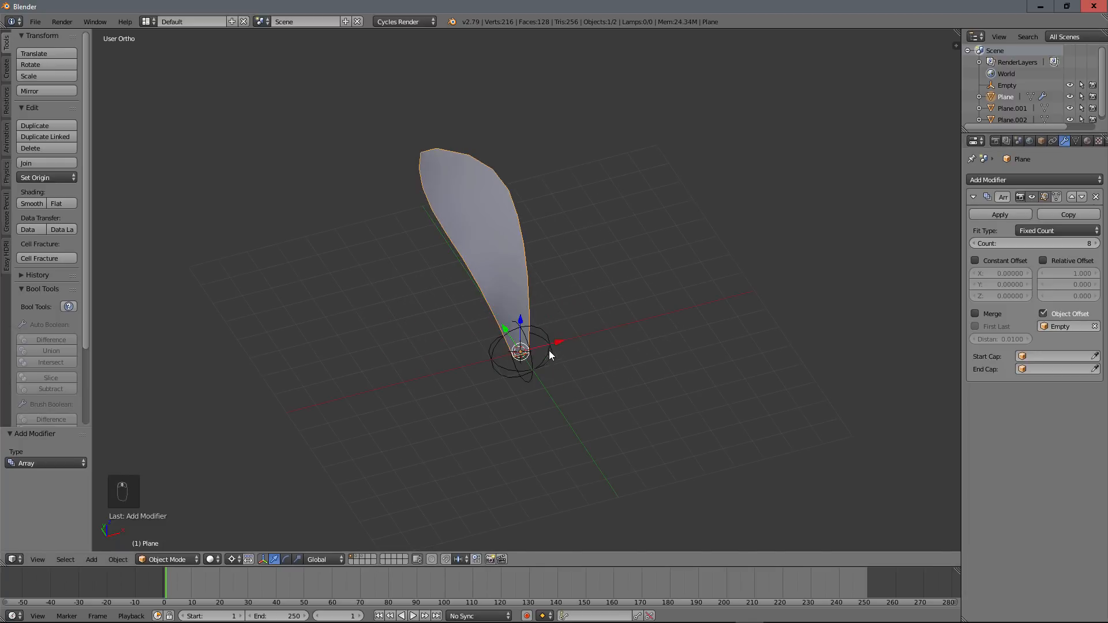
{"action": "middle_click_drag", "start_coordinate": [547, 343], "coordinate": [559, 307], "text": "shift"}
{"action": "right_click", "coordinate": [572, 304]}
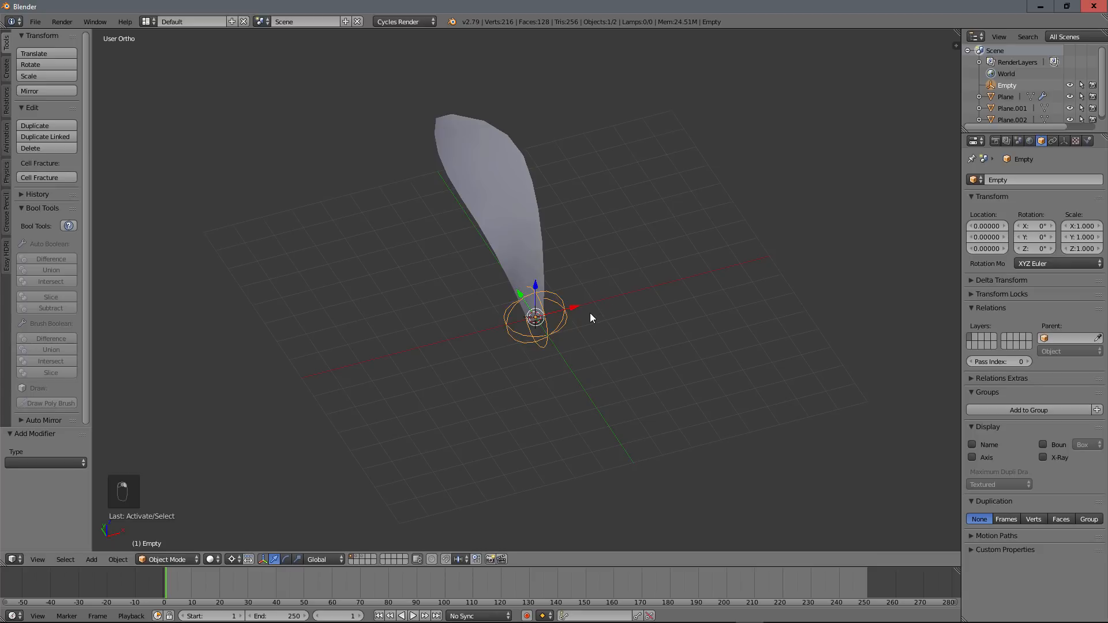
{"action": "key", "text": "g"}
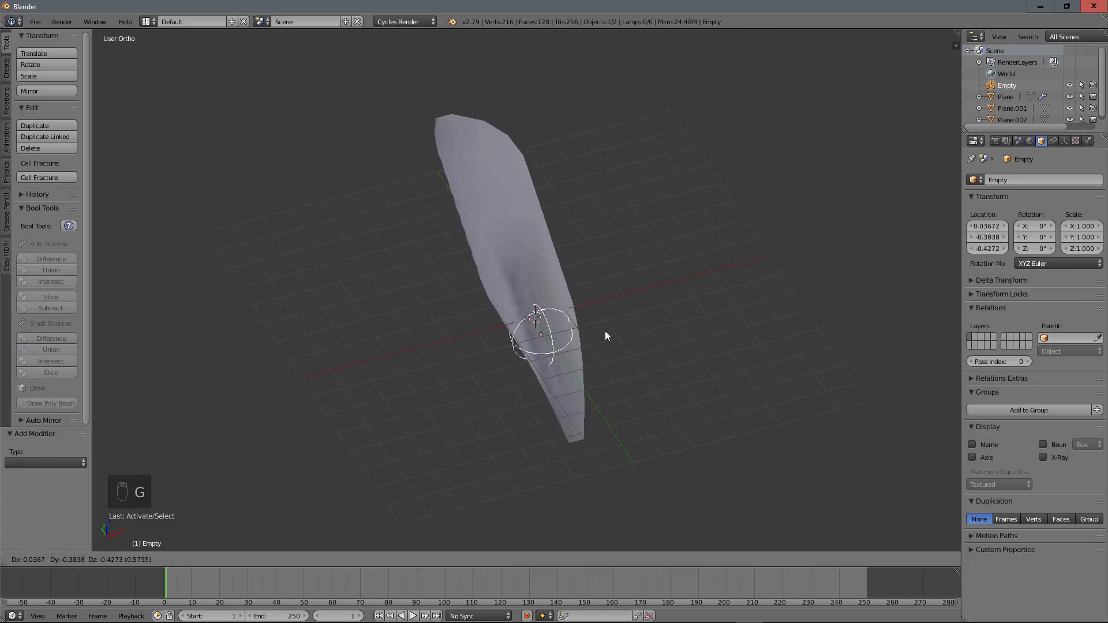
{"action": "right_click", "coordinate": [632, 310]}
{"action": "key", "text": "r"}
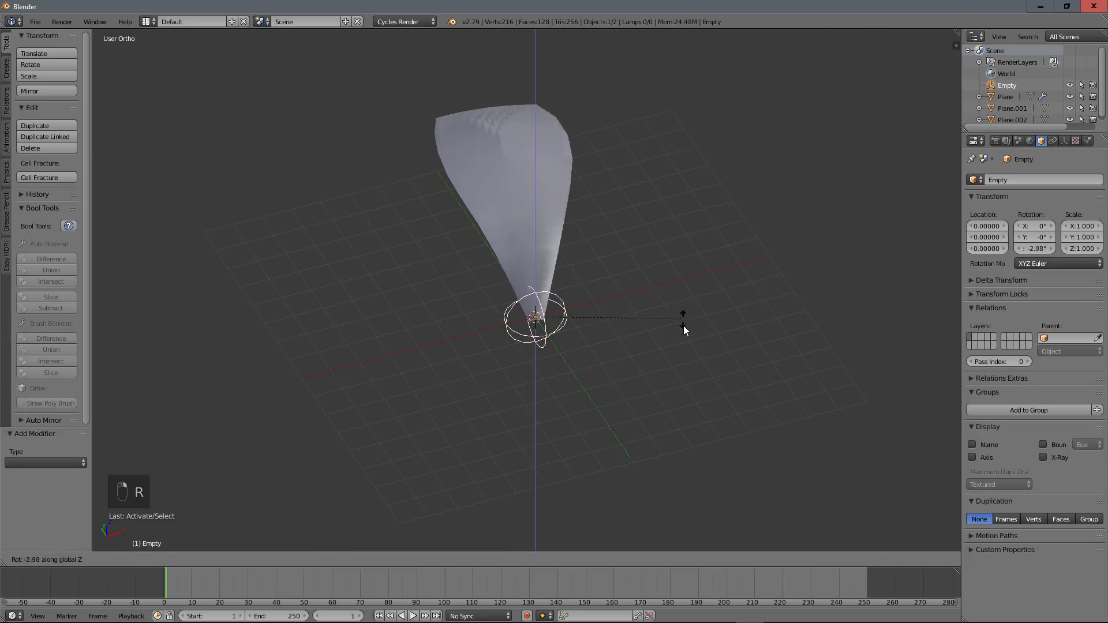
{"action": "right_click", "coordinate": [631, 383]}
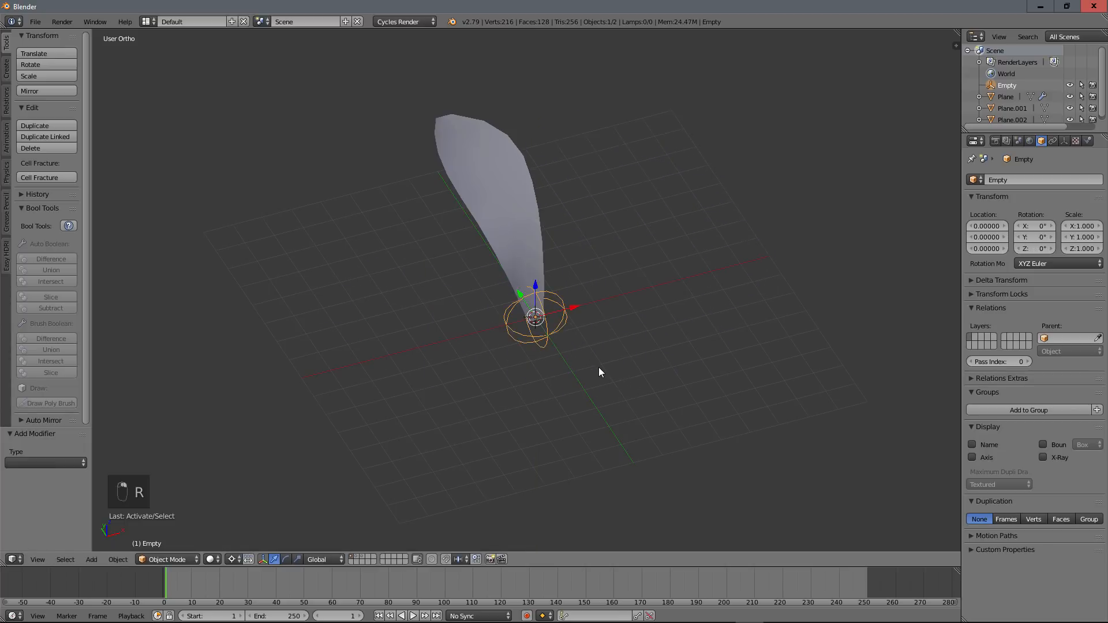
{"action": "middle_click_drag", "start_coordinate": [598, 367], "coordinate": [605, 396]}
{"action": "key", "text": "r"}
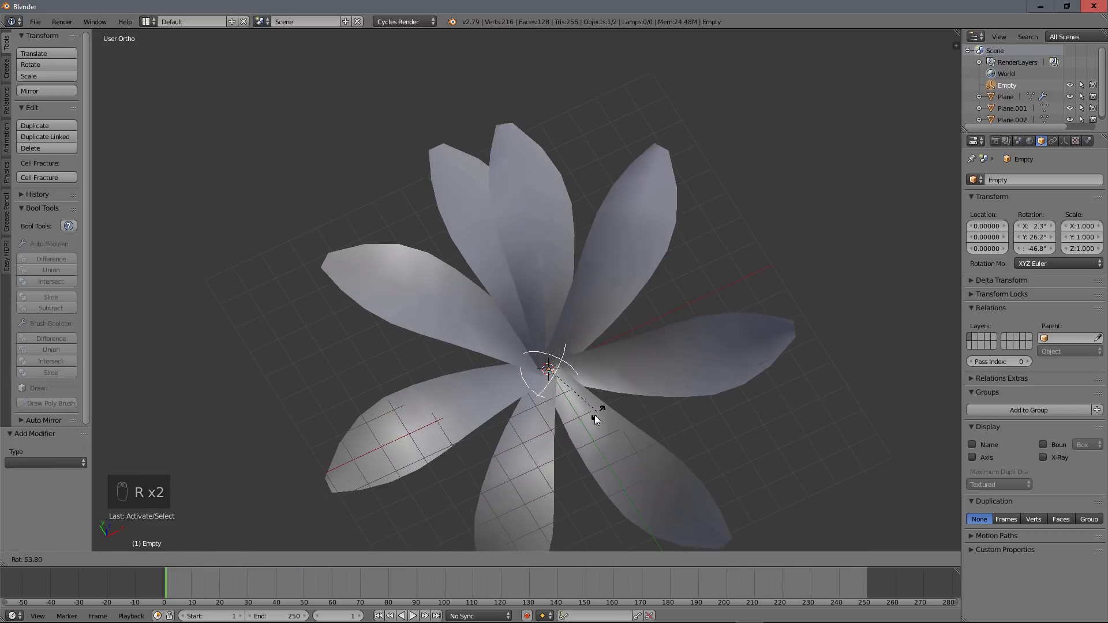
{"action": "right_click", "coordinate": [600, 406]}
Rotate the empty about -79.4° around the global Z axis to spread the leaf copies radially
{"action": "scroll", "coordinate": [588, 363], "scroll_direction": "down", "scroll_amount": 2}
{"action": "middle_click_drag", "start_coordinate": [575, 325], "coordinate": [670, 309]}
{"action": "key", "text": "r"}
{"action": "key", "text": "z"}
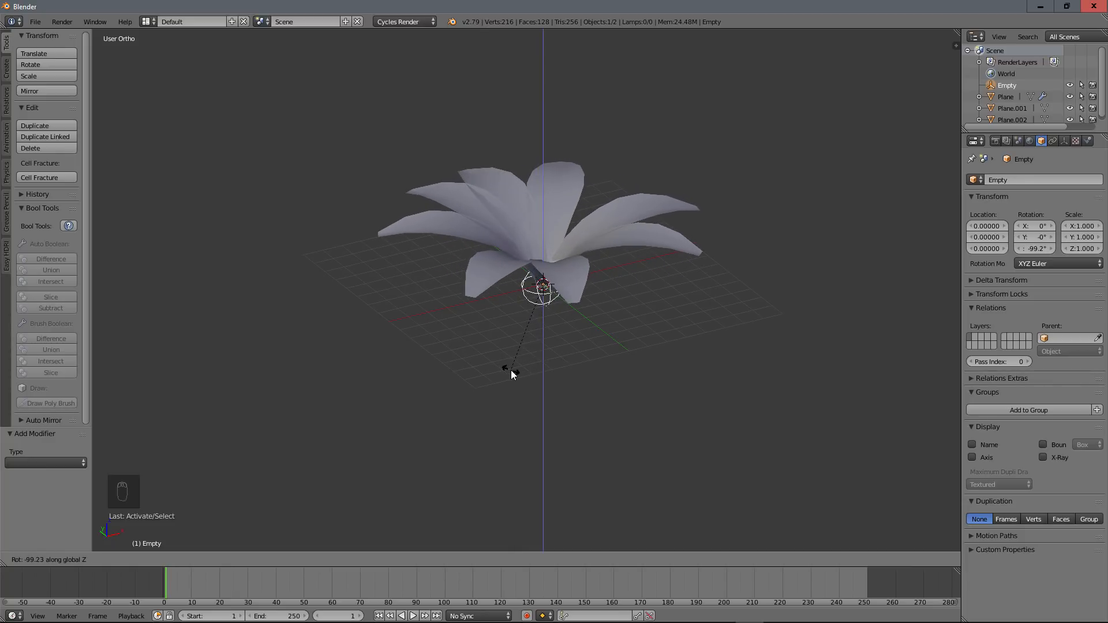
{"action": "left_click", "coordinate": [542, 372]}
Scale the empty up to about 1.06 so the arrayed leaves grow progressively larger around the plant
{"action": "mouse_move", "coordinate": [571, 276]}
{"action": "middle_mouse_down"}
{"action": "mouse_move", "coordinate": [569, 325]}
{"action": "mouse_move", "coordinate": [573, 289]}
{"action": "middle_mouse_up"}
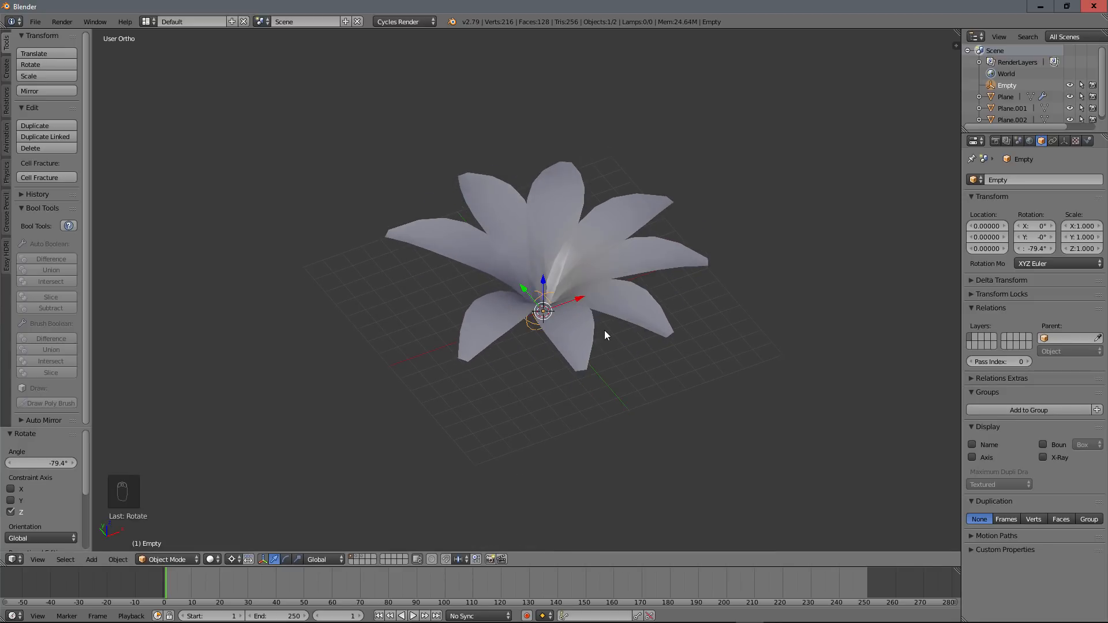
{"action": "key", "text": "s"}
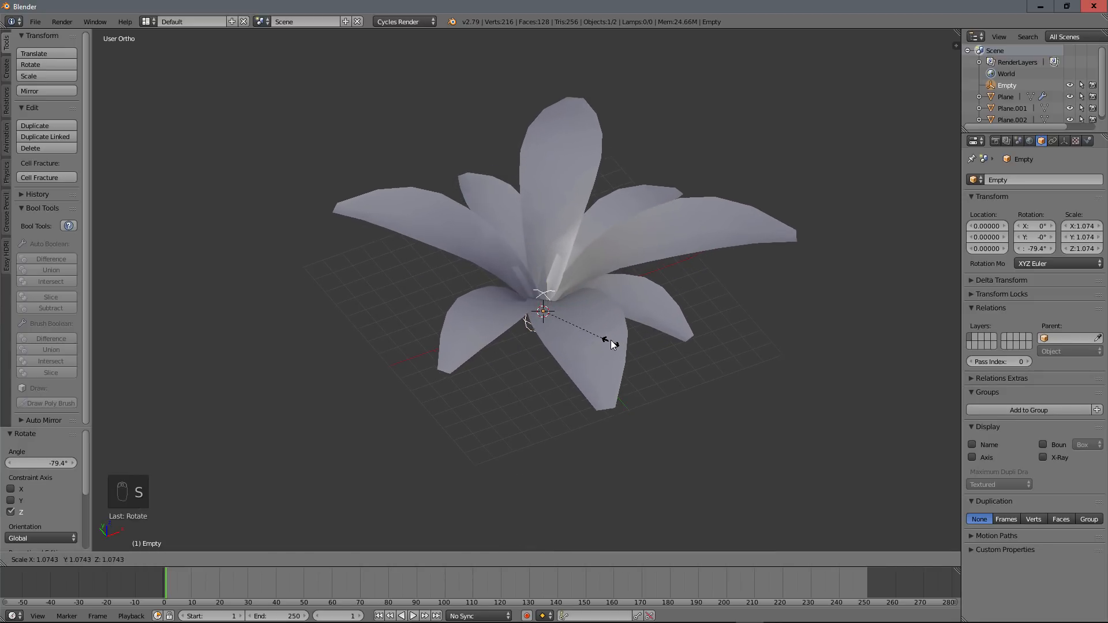
{"action": "left_click", "coordinate": [610, 340]}
{"action": "middle_click_drag", "start_coordinate": [576, 306], "coordinate": [642, 207]}
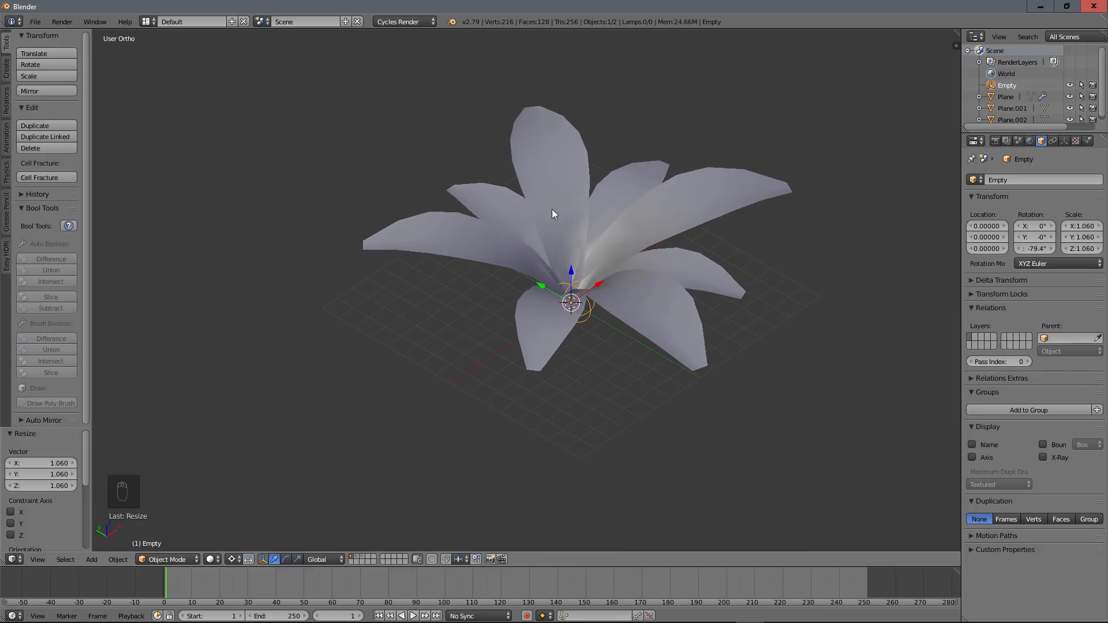
{"action": "middle_click_drag", "start_coordinate": [552, 210], "coordinate": [455, 188]}
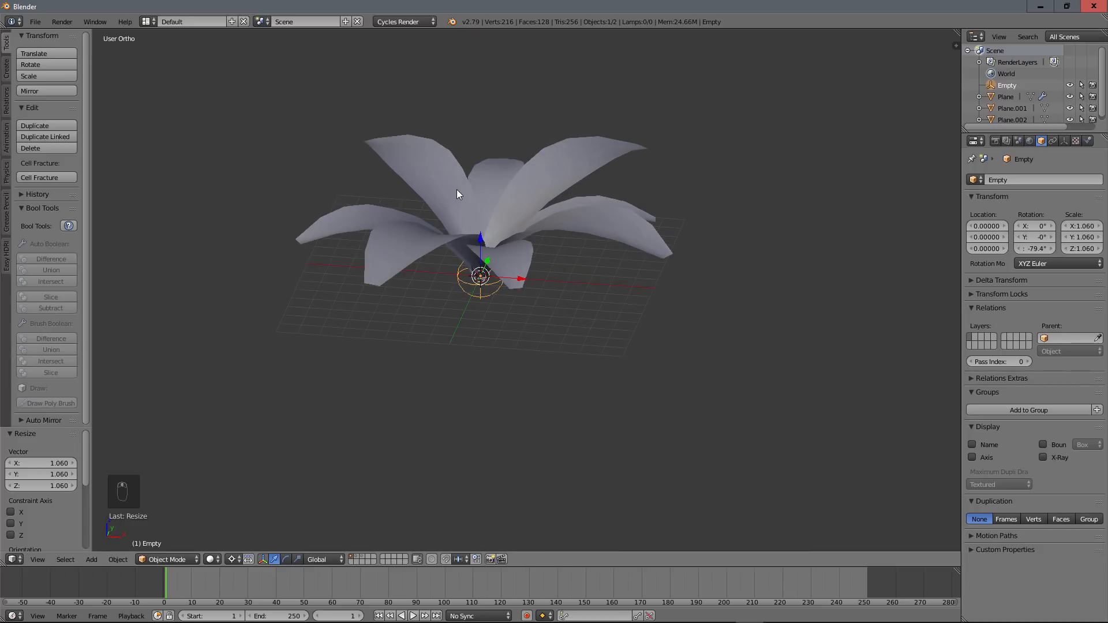
Select the leaf on the second layer and give it an Array modifier with a fixed count of 7
{"action": "left_click", "coordinate": [357, 556]}
{"action": "right_click", "coordinate": [490, 234]}
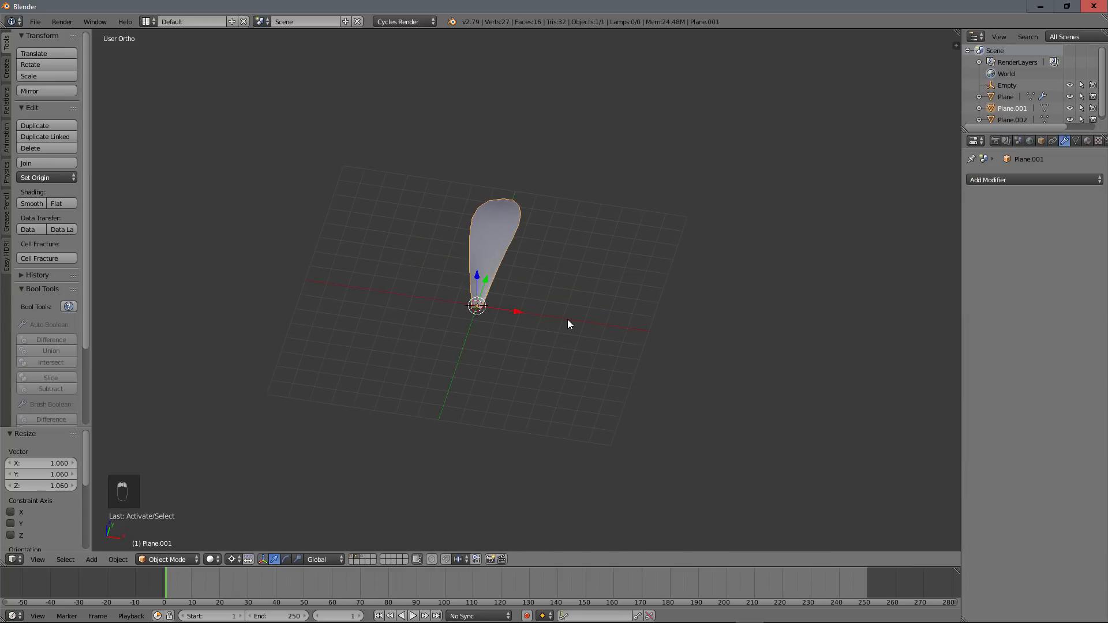
{"action": "left_click", "coordinate": [1026, 180]}
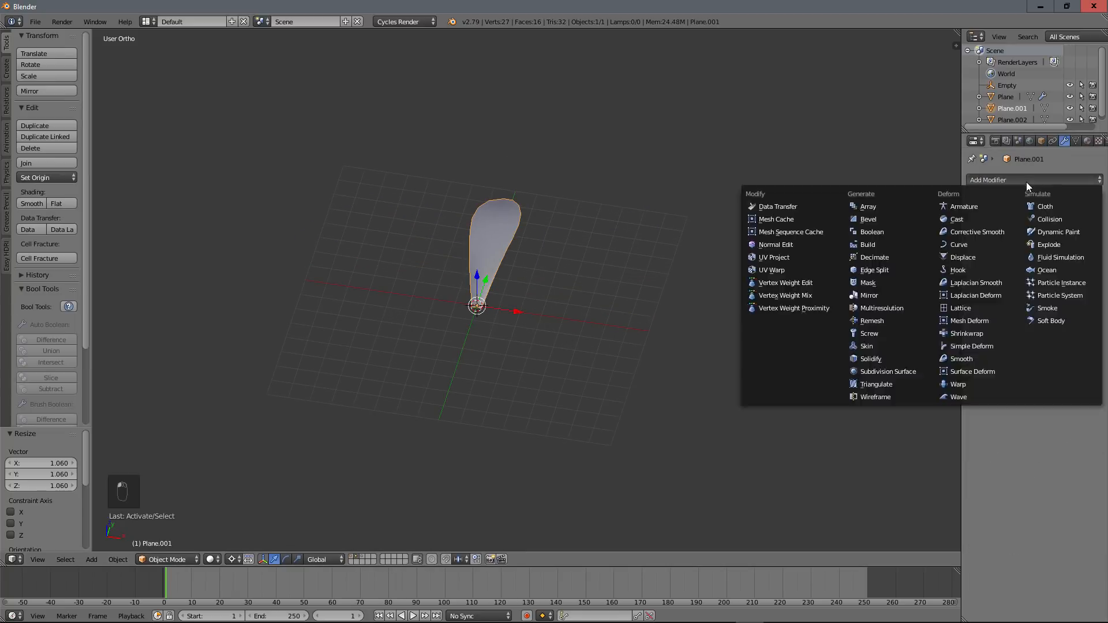
{"action": "left_click", "coordinate": [889, 208]}
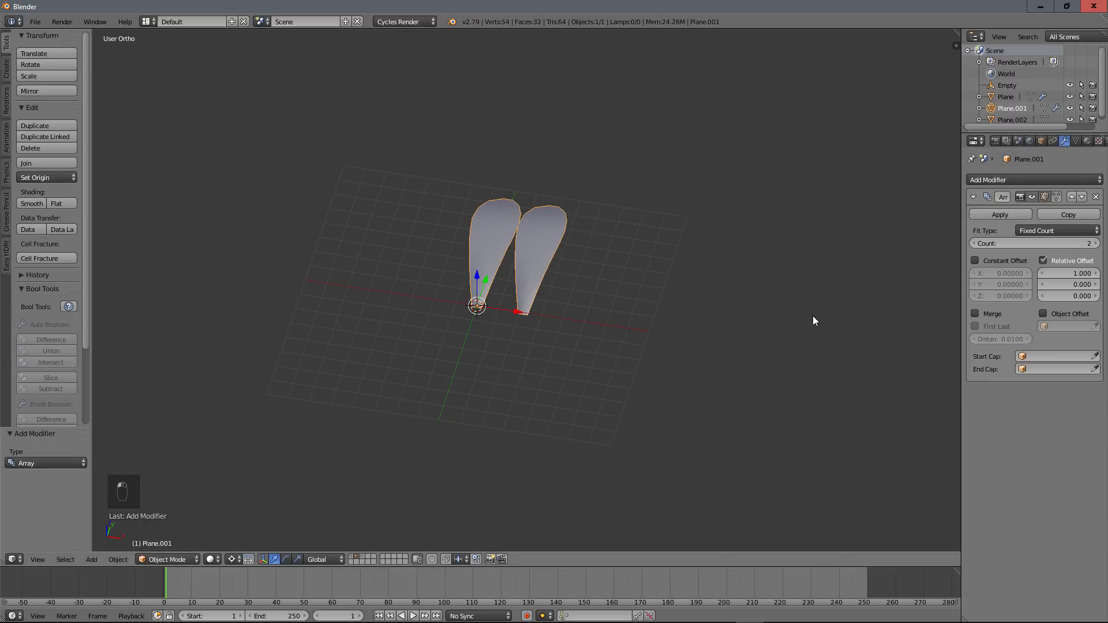
{"action": "left_click", "coordinate": [1080, 243]}
{"action": "type", "text": "7"}
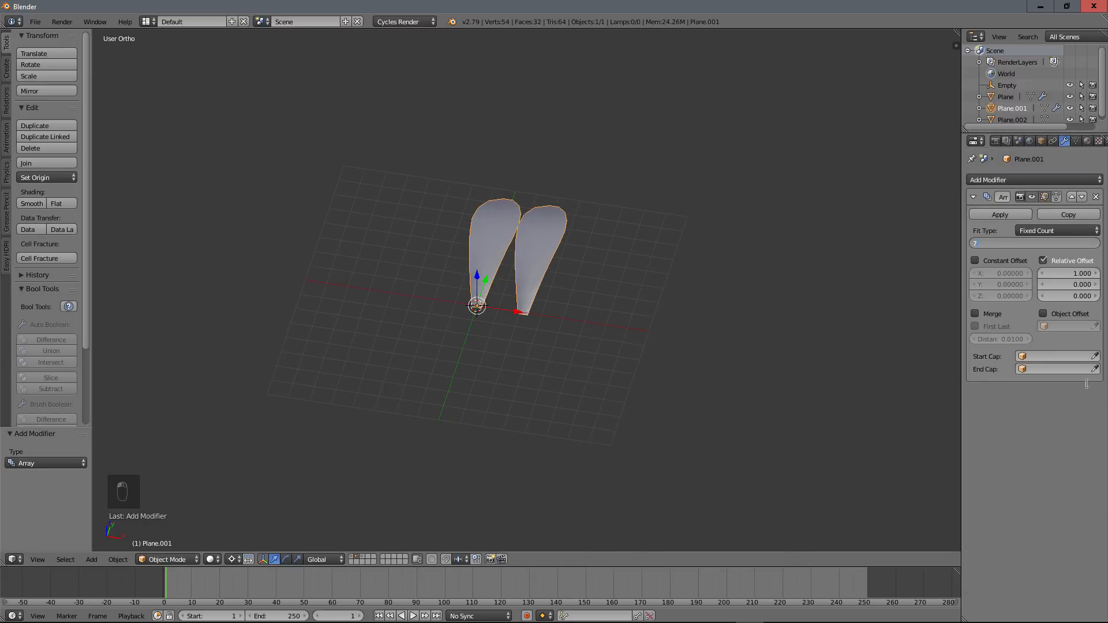
{"action": "key", "text": "Return"}
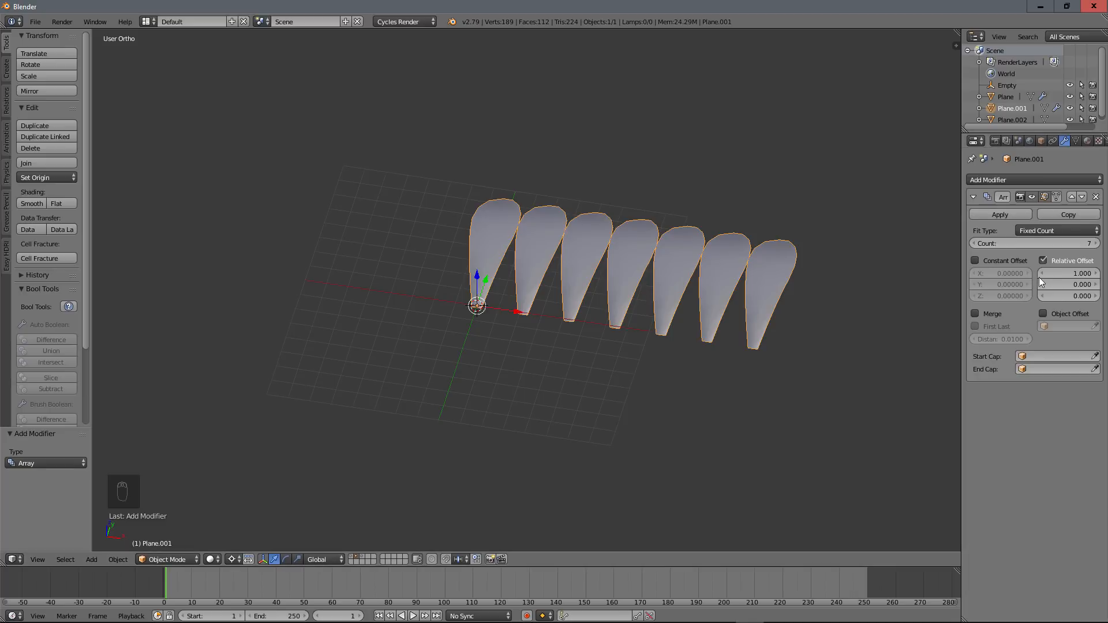
Switch the second leaf's array from Relative Offset to Object Offset and add a cube empty at the origin
{"action": "left_click", "coordinate": [1043, 260]}
{"action": "left_click", "coordinate": [1044, 313]}
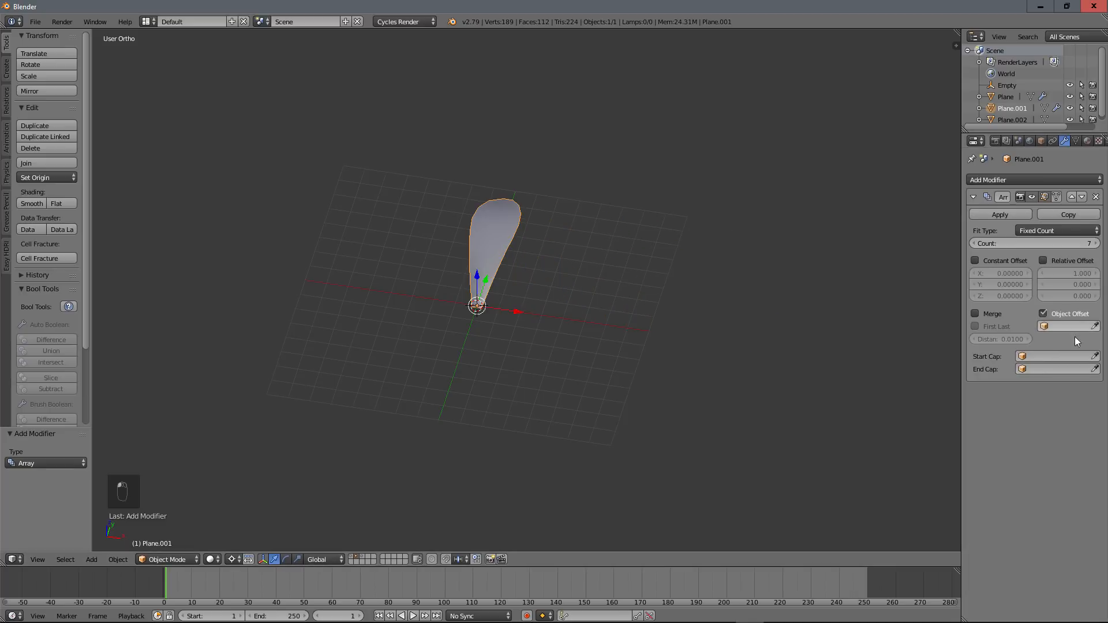
{"action": "key", "text": "shift+a"}
{"action": "mouse_move", "coordinate": [503, 278]}
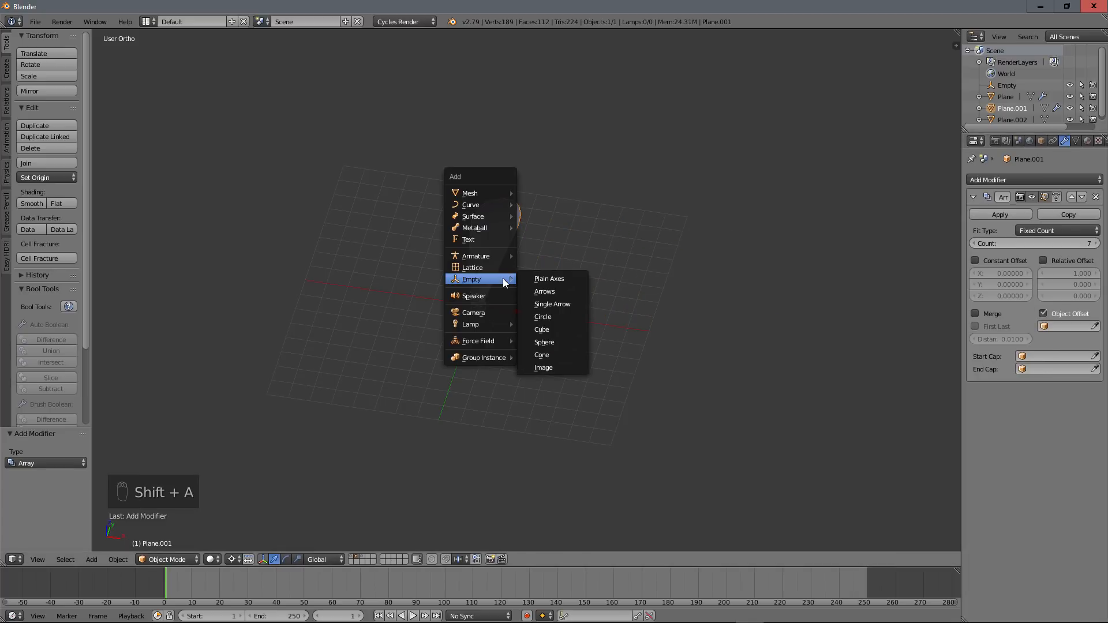
{"action": "left_click", "coordinate": [550, 331]}
{"action": "middle_click_drag", "start_coordinate": [570, 362], "coordinate": [468, 310]}
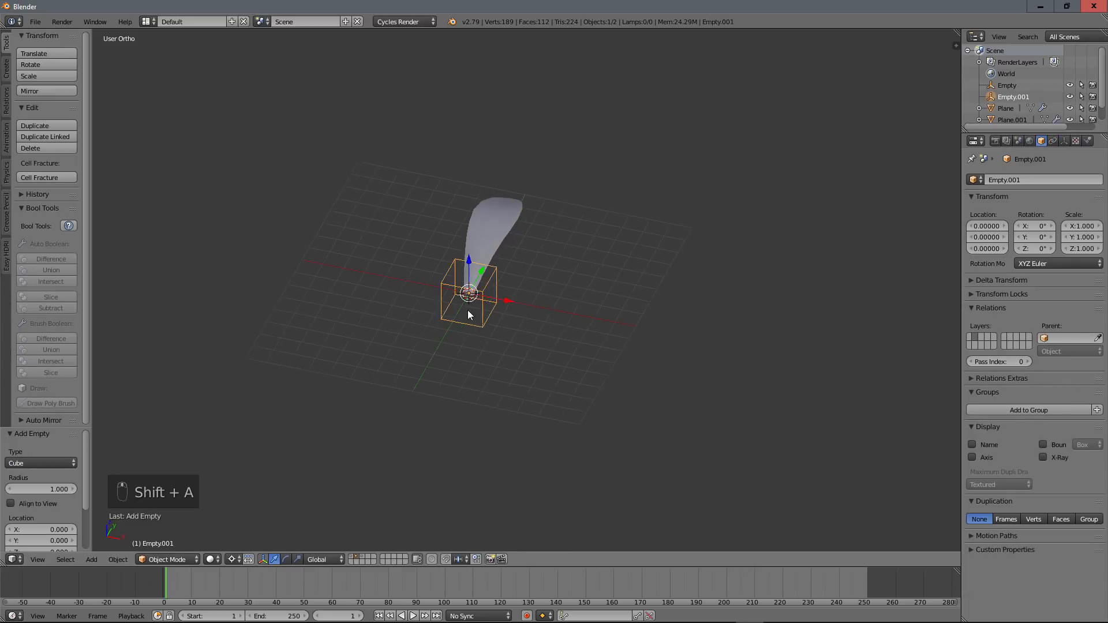
Assign the cube empty as the offset object of the second leaf's array, and select the empty
{"action": "left_click", "coordinate": [476, 222]}
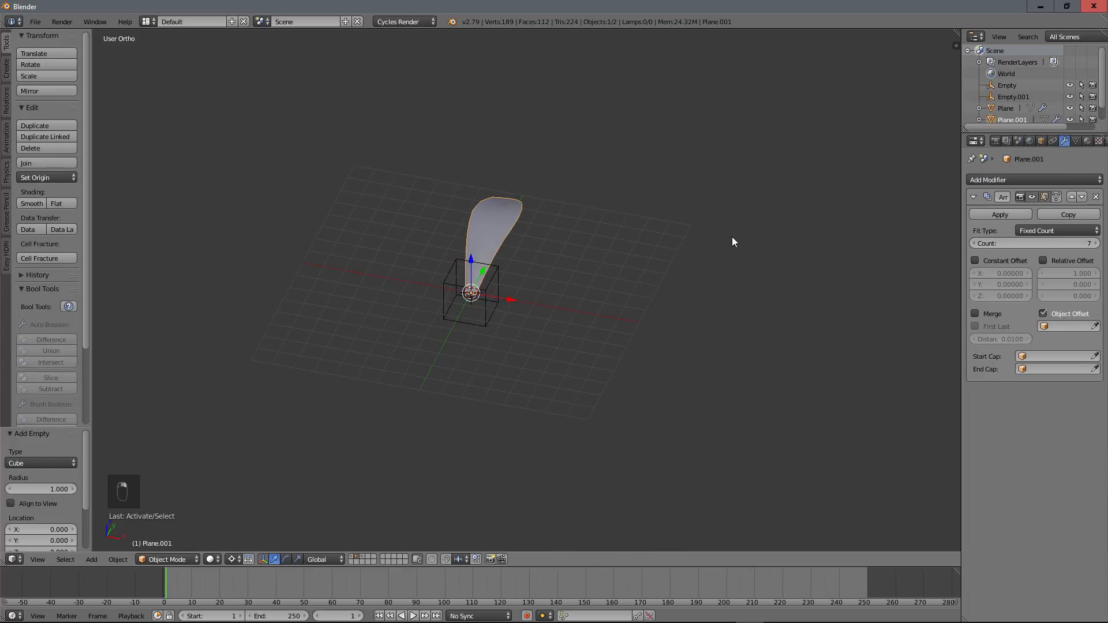
{"action": "left_click", "coordinate": [1095, 326]}
{"action": "left_click", "coordinate": [490, 296]}
{"action": "middle_click_drag", "start_coordinate": [540, 271], "coordinate": [557, 290]}
{"action": "scroll", "coordinate": [526, 313], "scroll_direction": "up", "scroll_amount": 2}
{"action": "left_click", "coordinate": [487, 287]}
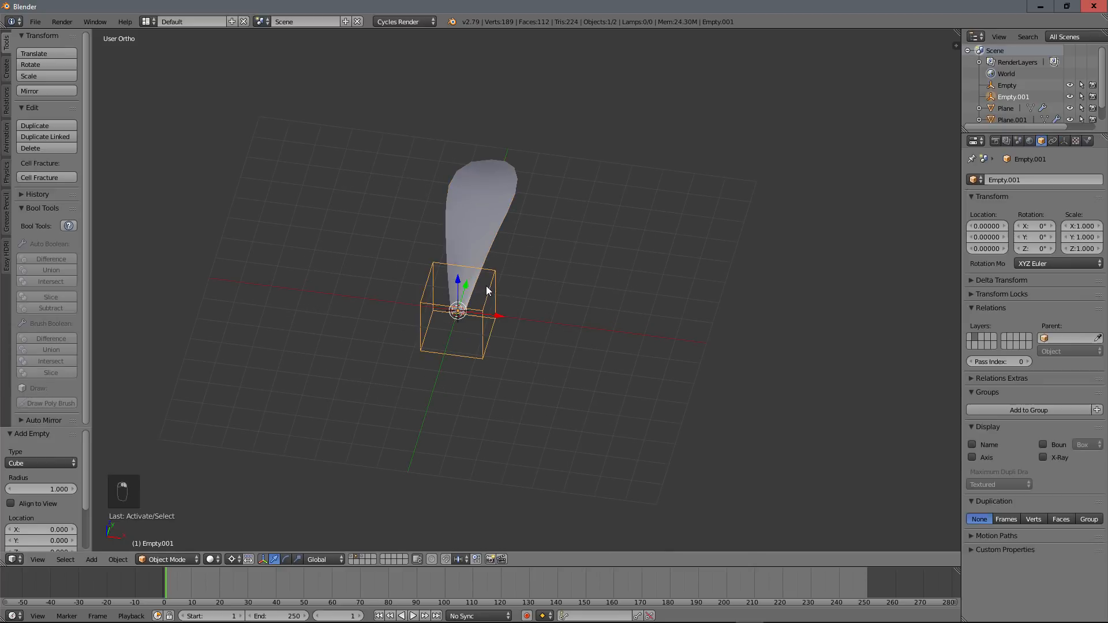
Rotate the cube empty about -62.4° around the global Z axis and scale it up to about 1.057
{"action": "key", "text": "r"}
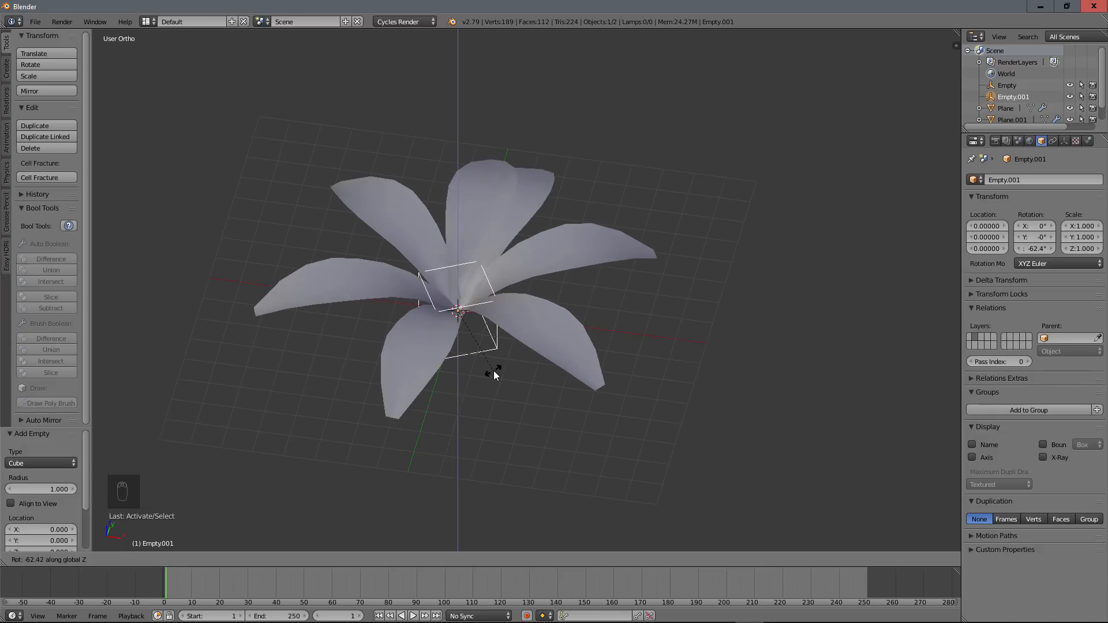
{"action": "left_click", "coordinate": [494, 370]}
{"action": "key", "text": "s"}
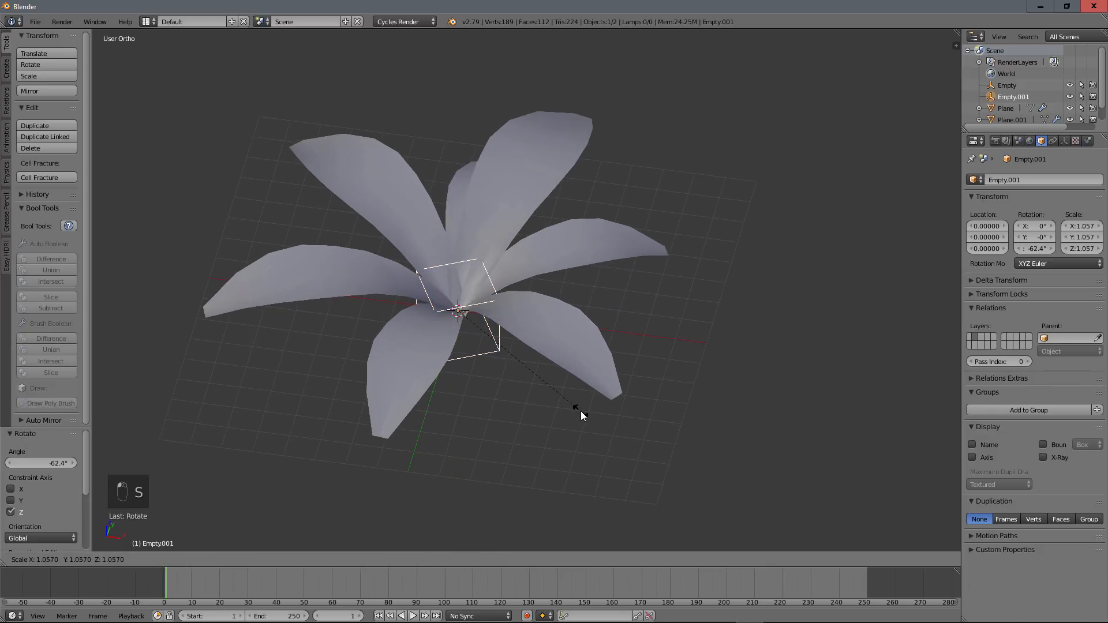
{"action": "left_click", "coordinate": [581, 411]}
{"action": "middle_click_drag", "start_coordinate": [500, 349], "coordinate": [743, 313]}
{"action": "scroll", "coordinate": [525, 335], "scroll_direction": "down", "scroll_amount": 3}
{"action": "middle_click_drag", "start_coordinate": [733, 274], "coordinate": [668, 304]}
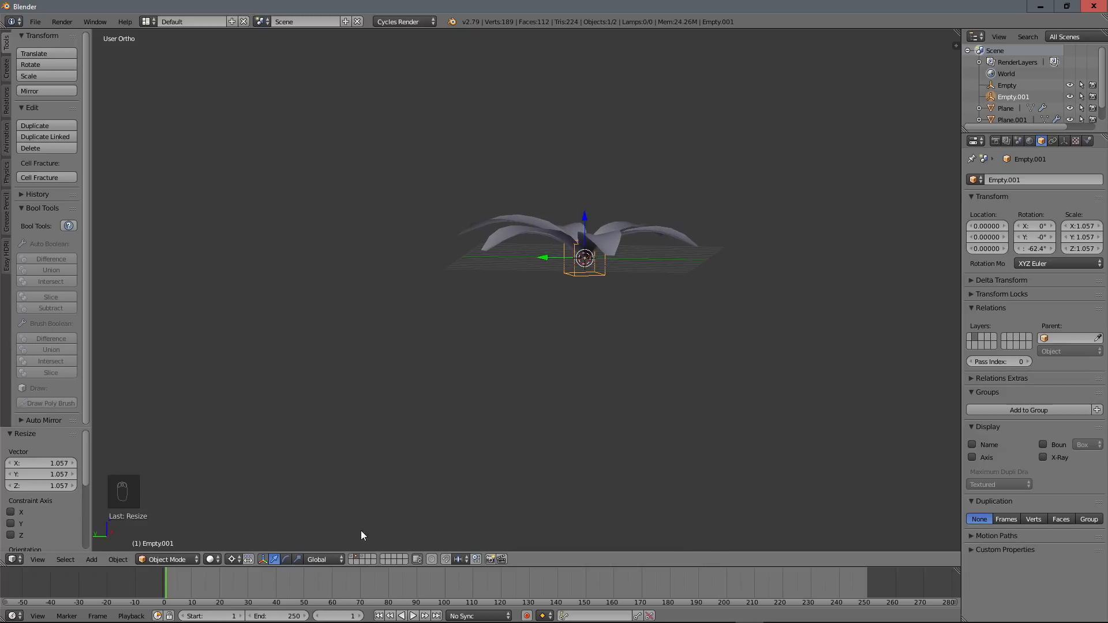
Select the leaf on the third layer and widen its whole mesh by a factor of about 1.284 along global X
{"action": "left_click", "coordinate": [362, 558]}
{"action": "middle_click_drag", "start_coordinate": [514, 376], "coordinate": [507, 430]}
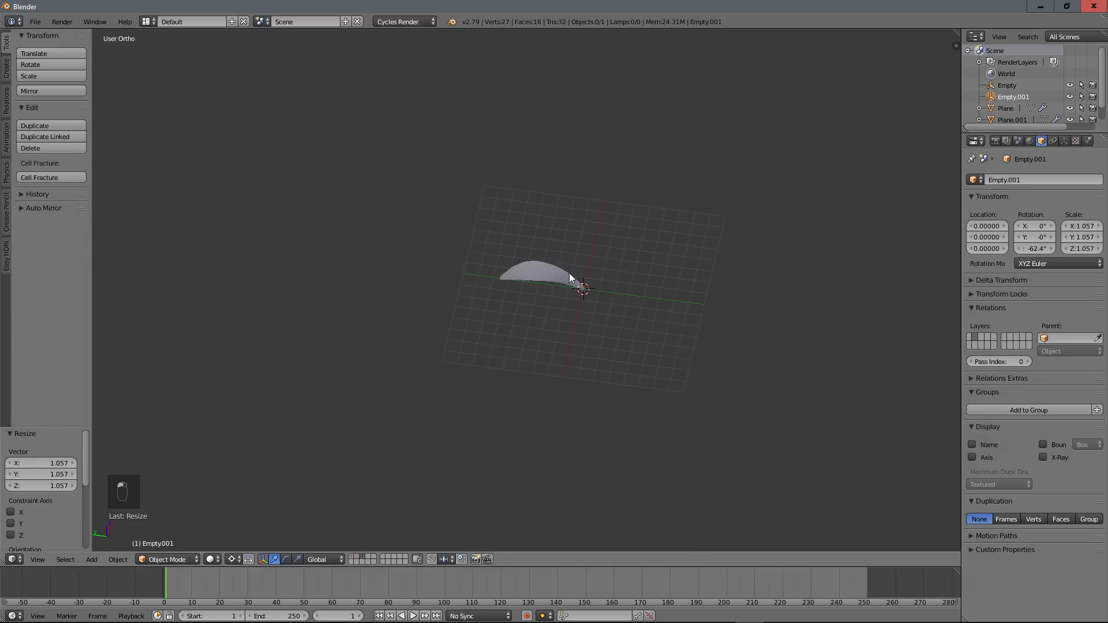
{"action": "right_click", "coordinate": [562, 279]}
{"action": "middle_click_drag", "start_coordinate": [544, 321], "coordinate": [519, 302]}
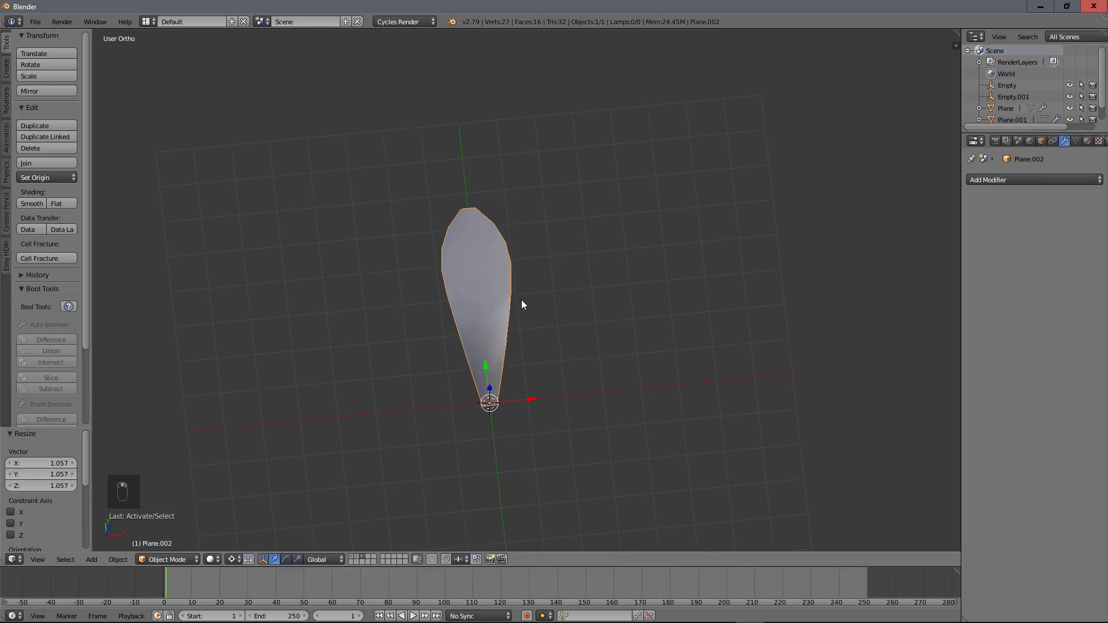
{"action": "key", "text": "Tab"}
{"action": "key", "text": "s"}
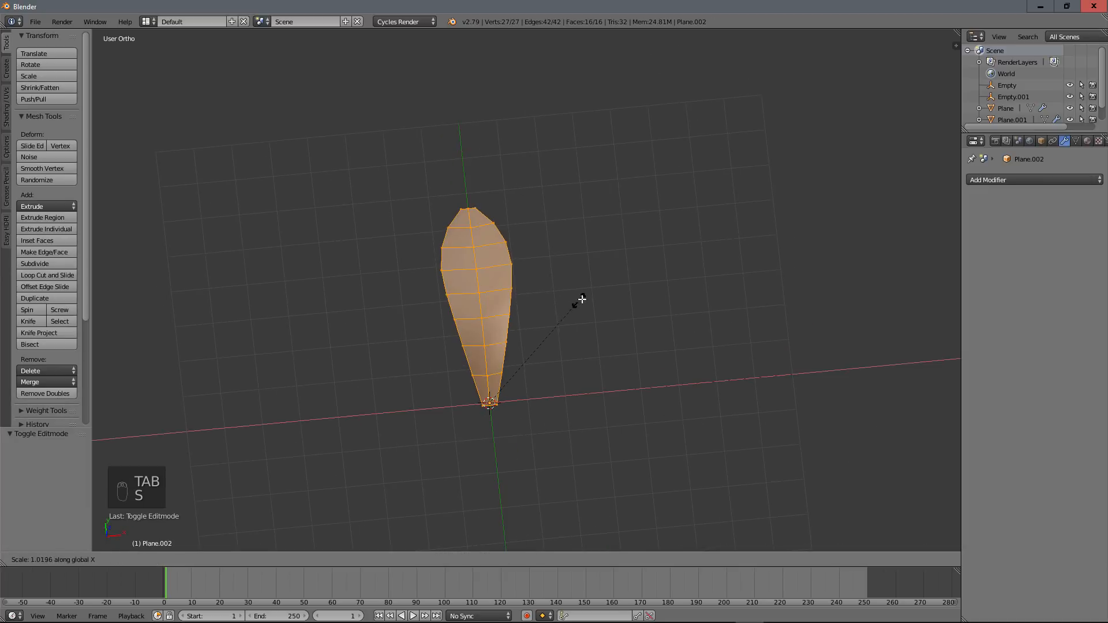
{"action": "left_click", "coordinate": [612, 283]}
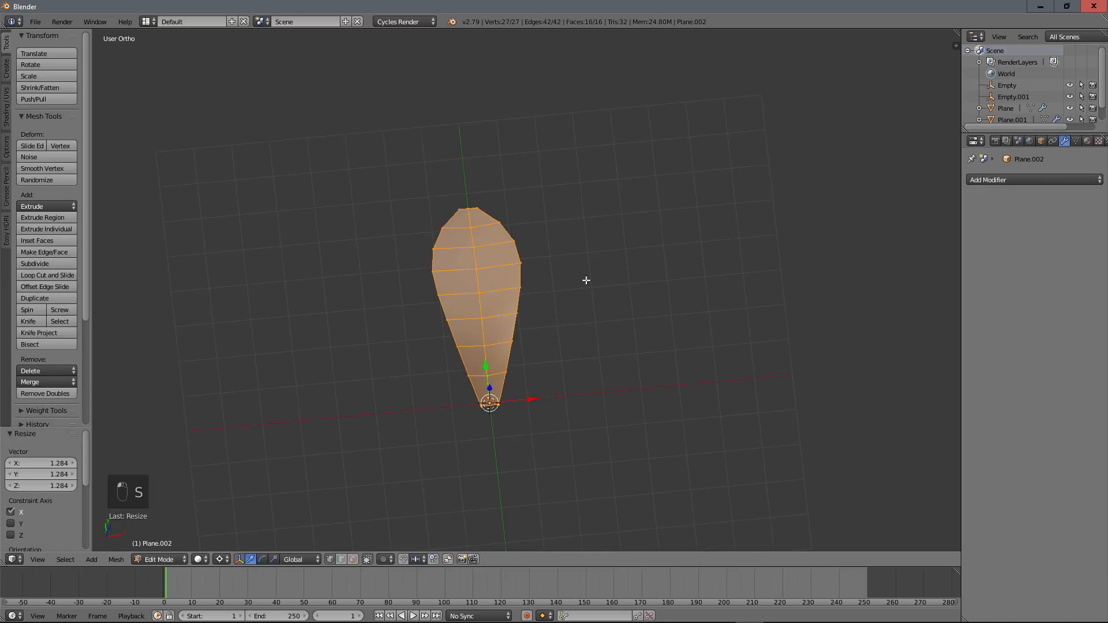
{"action": "key", "text": "Tab"}
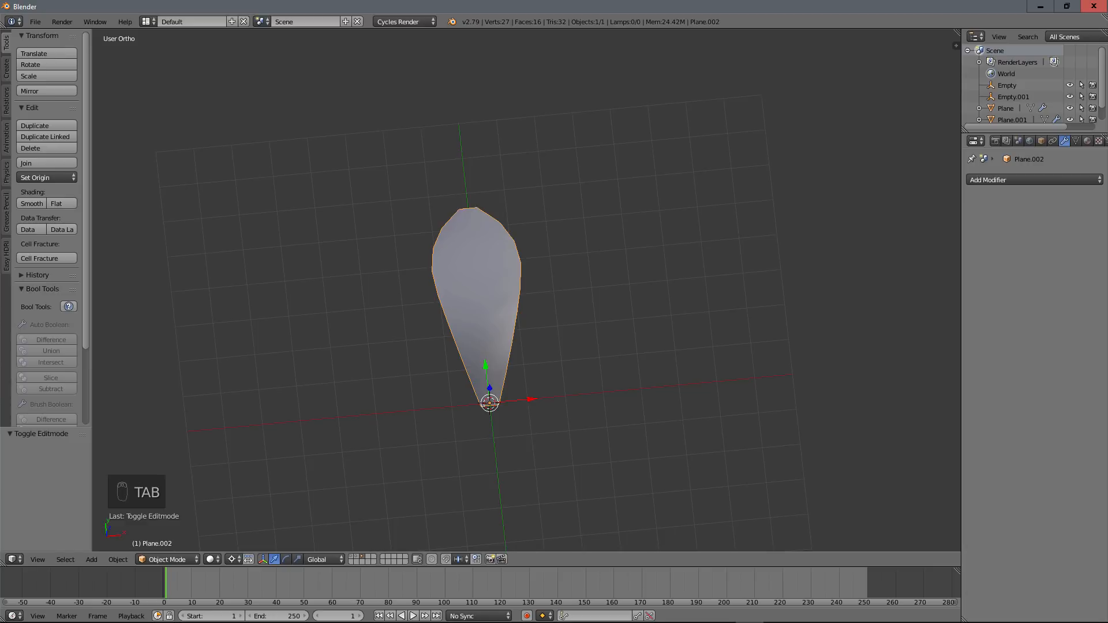
Compare the widened leaf's proportions with the fern fronds in the Texture-fern1.png image, and return to Blender
{"action": "left_click_drag", "start_coordinate": [1107, 220], "coordinate": [442, 0]}
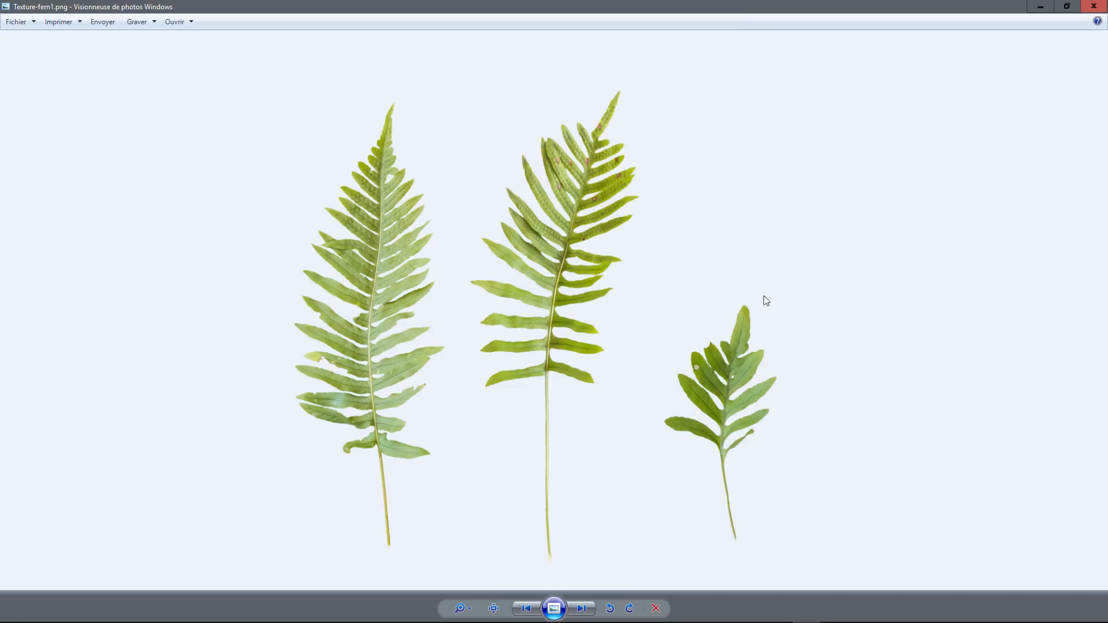
{"action": "left_click", "coordinate": [1040, 7]}
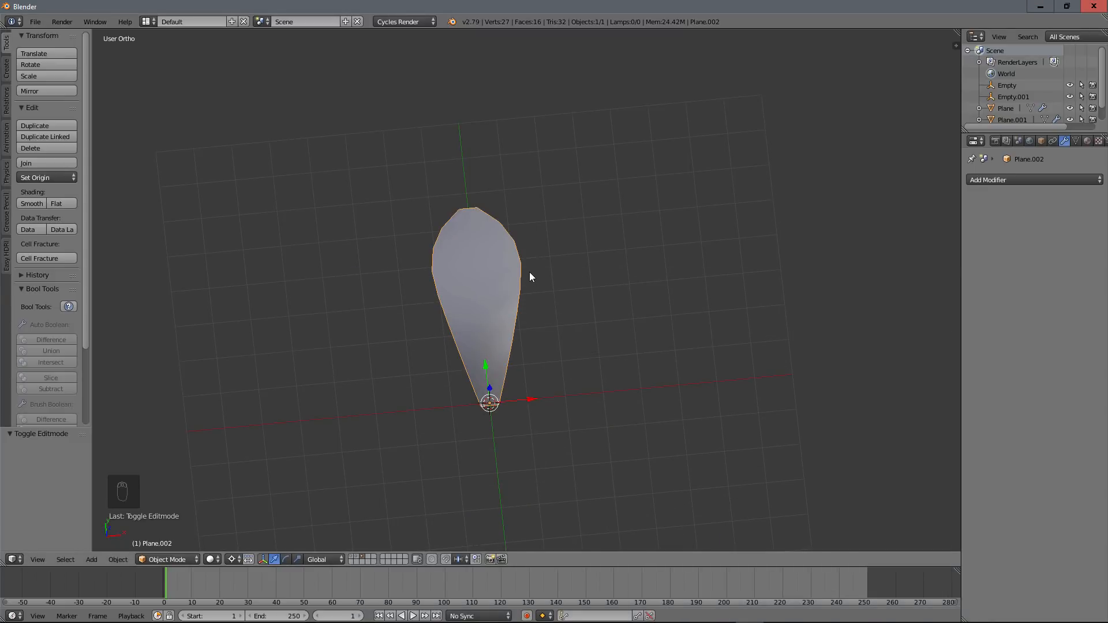
{"action": "key", "text": "Tab"}
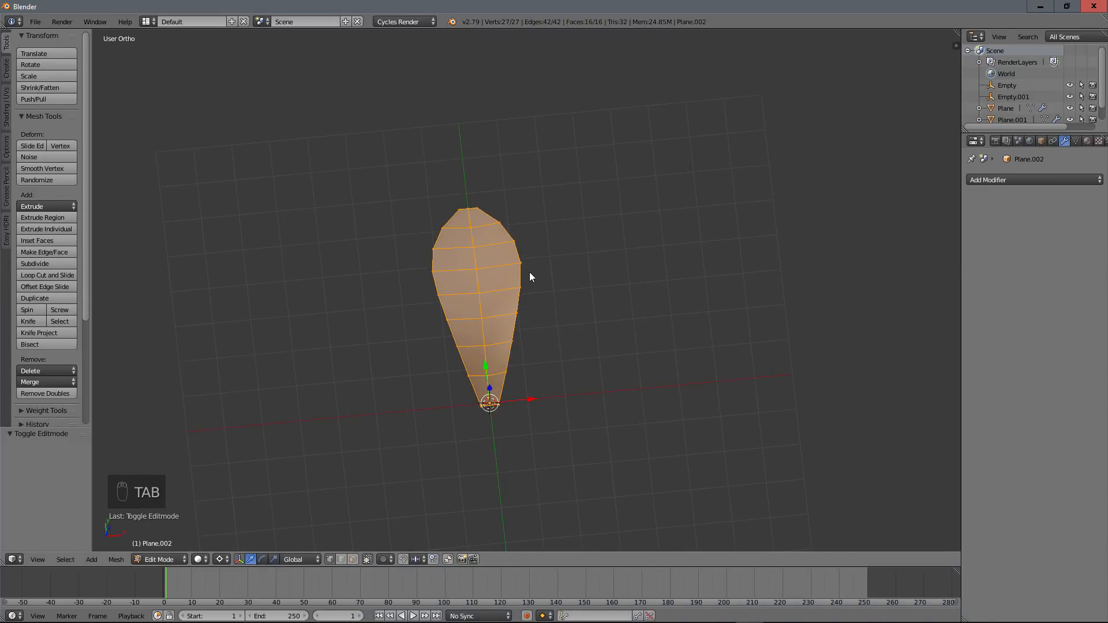
{"action": "key", "text": "Tab"}
Give the third-layer leaf an Array modifier with a fixed count of 8
{"action": "left_click", "coordinate": [1030, 179]}
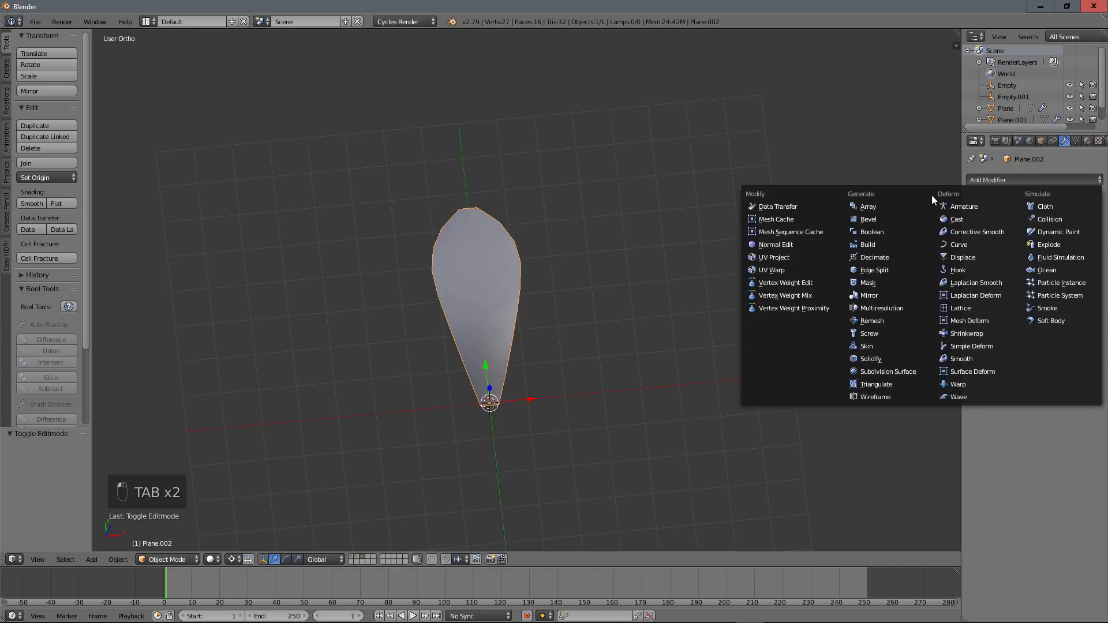
{"action": "left_click", "coordinate": [883, 206]}
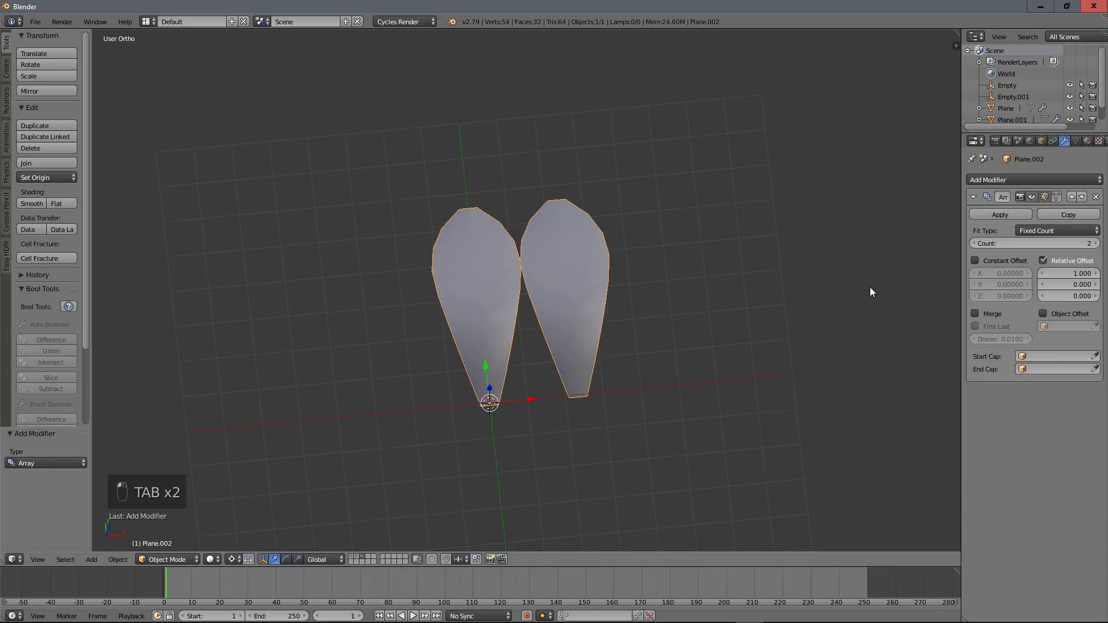
{"action": "left_click", "coordinate": [1086, 245]}
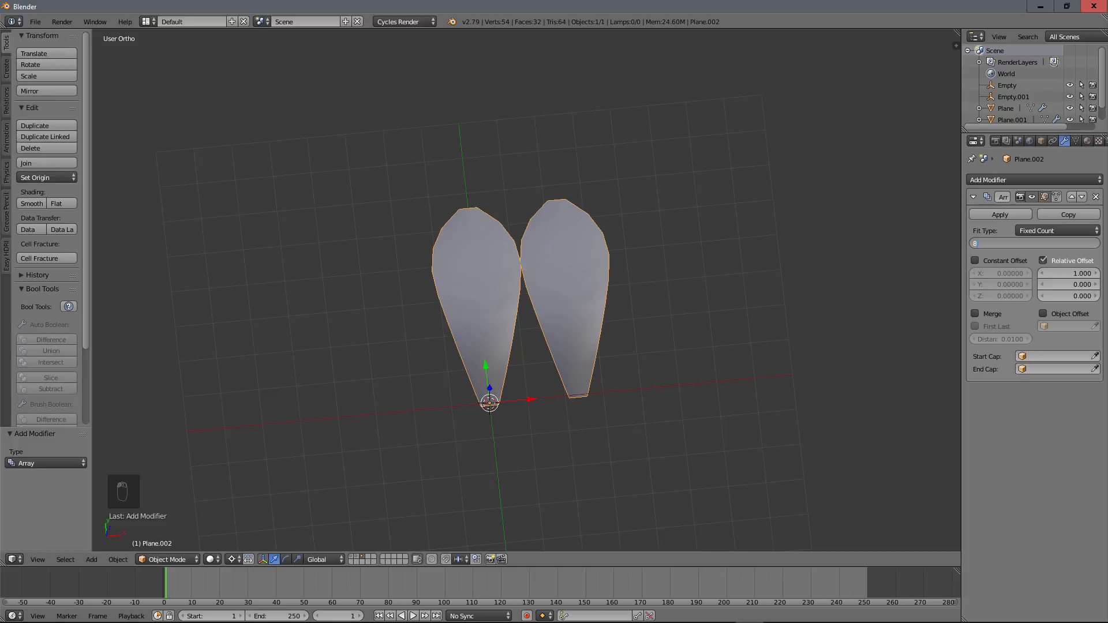
{"action": "type", "text": "8"}
{"action": "key", "text": "Return"}
Switch the third leaf's array from Relative Offset to Object Offset and add a cone empty at the origin
{"action": "left_click", "coordinate": [1044, 261]}
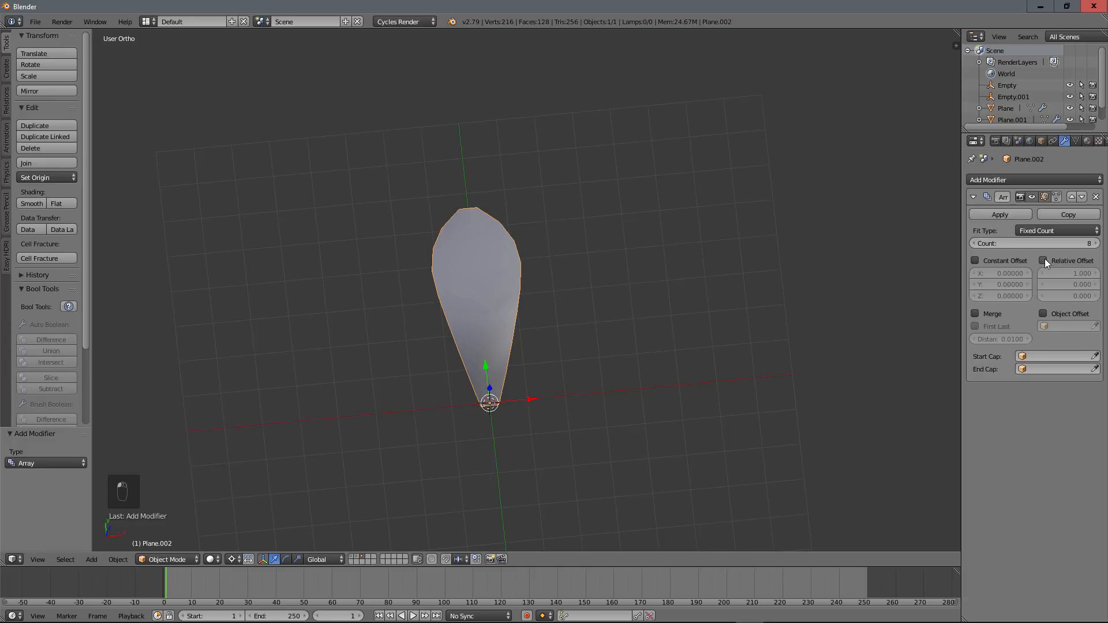
{"action": "left_click", "coordinate": [1043, 313]}
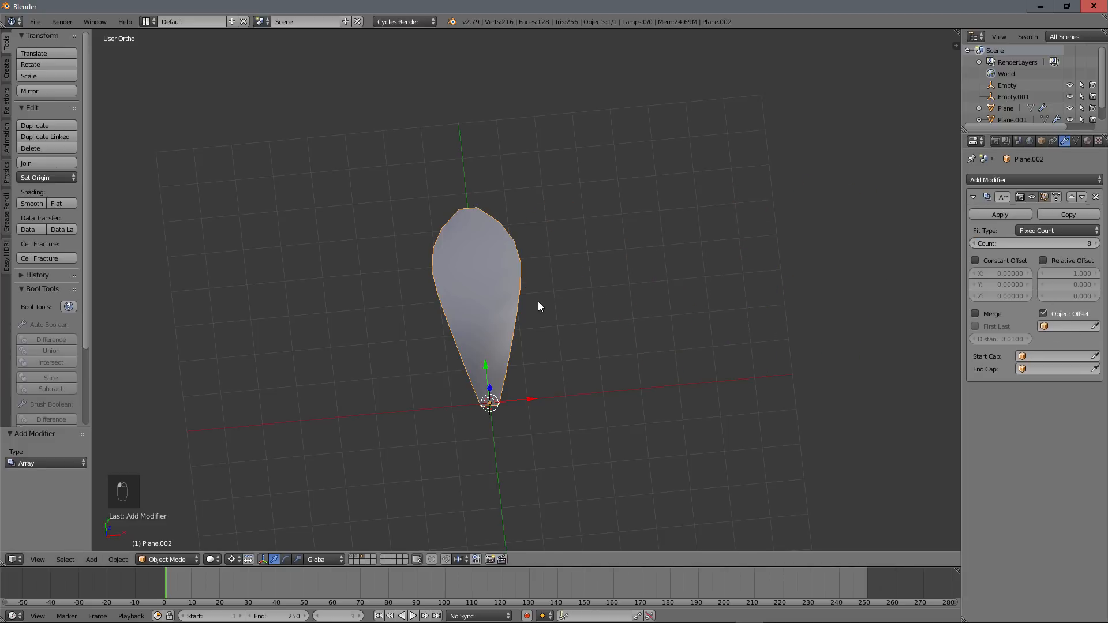
{"action": "key", "text": "shift+a"}
{"action": "mouse_move", "coordinate": [538, 302]}
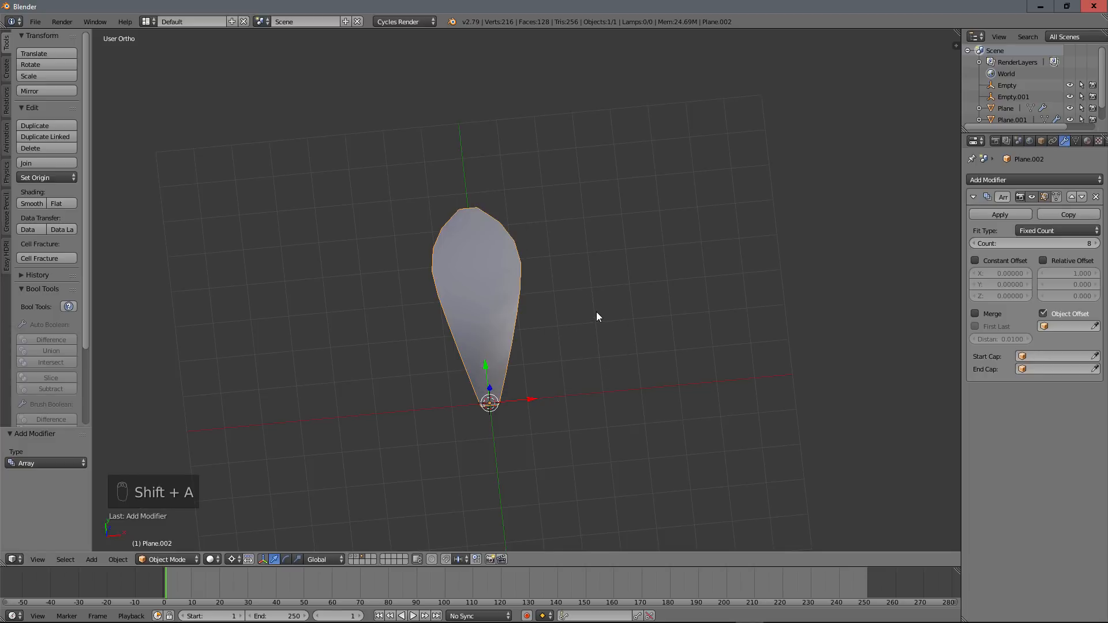
{"action": "key", "text": "shift+a"}
{"action": "mouse_move", "coordinate": [595, 312]}
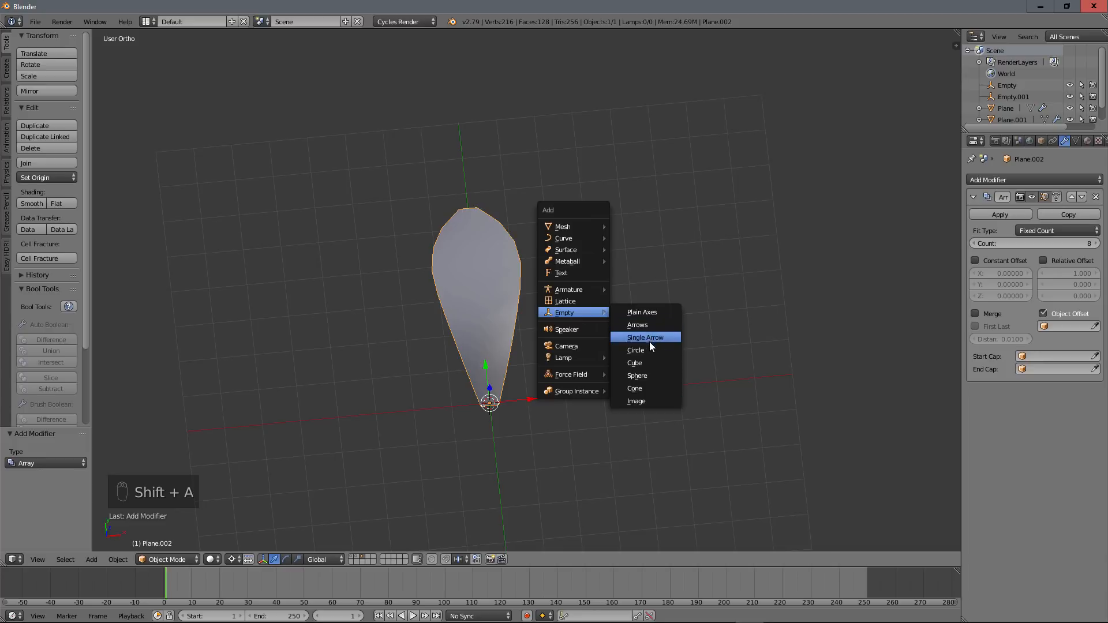
{"action": "left_click", "coordinate": [635, 388]}
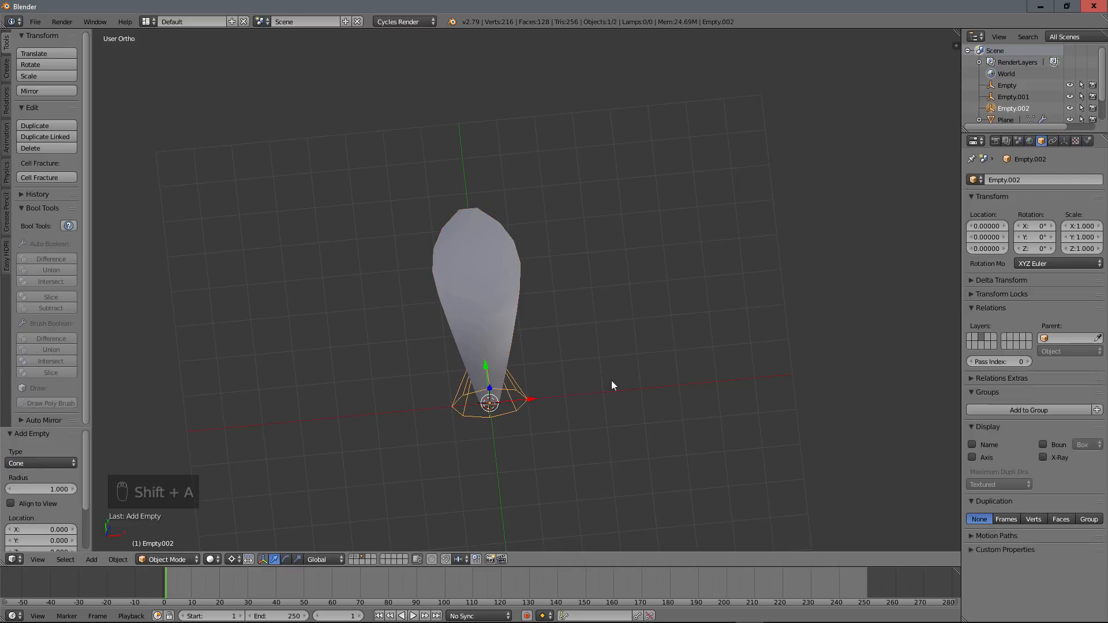
{"action": "middle_click_drag", "start_coordinate": [611, 380], "coordinate": [456, 340]}
Assign the cone empty as the offset object of the third leaf's array, and select the empty
{"action": "right_click", "coordinate": [486, 191]}
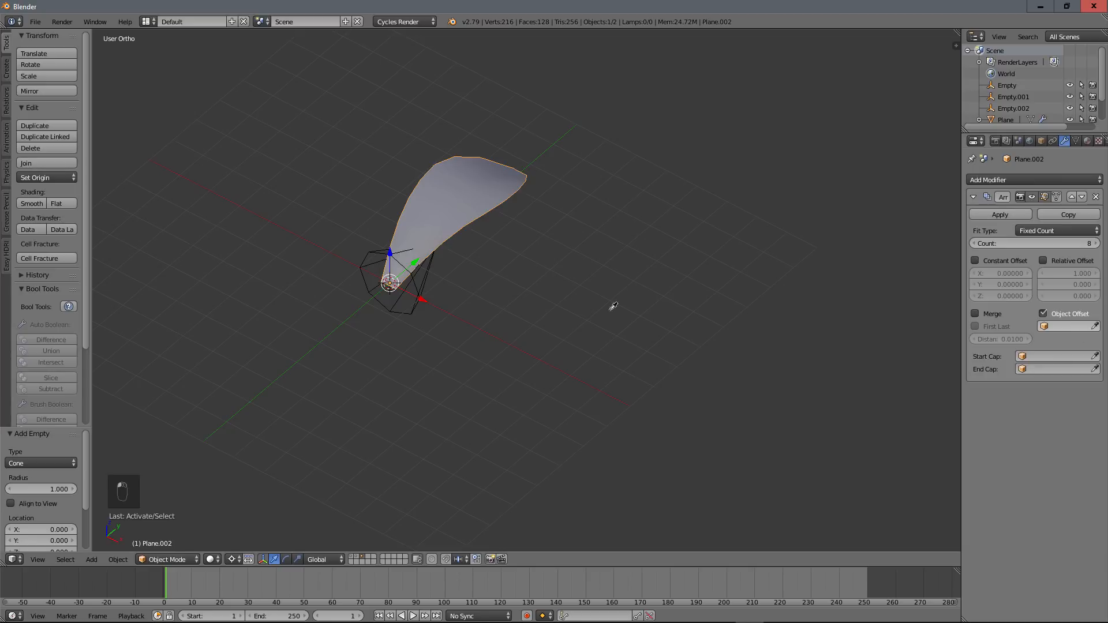
{"action": "left_click", "coordinate": [440, 298]}
{"action": "right_click", "coordinate": [421, 282]}
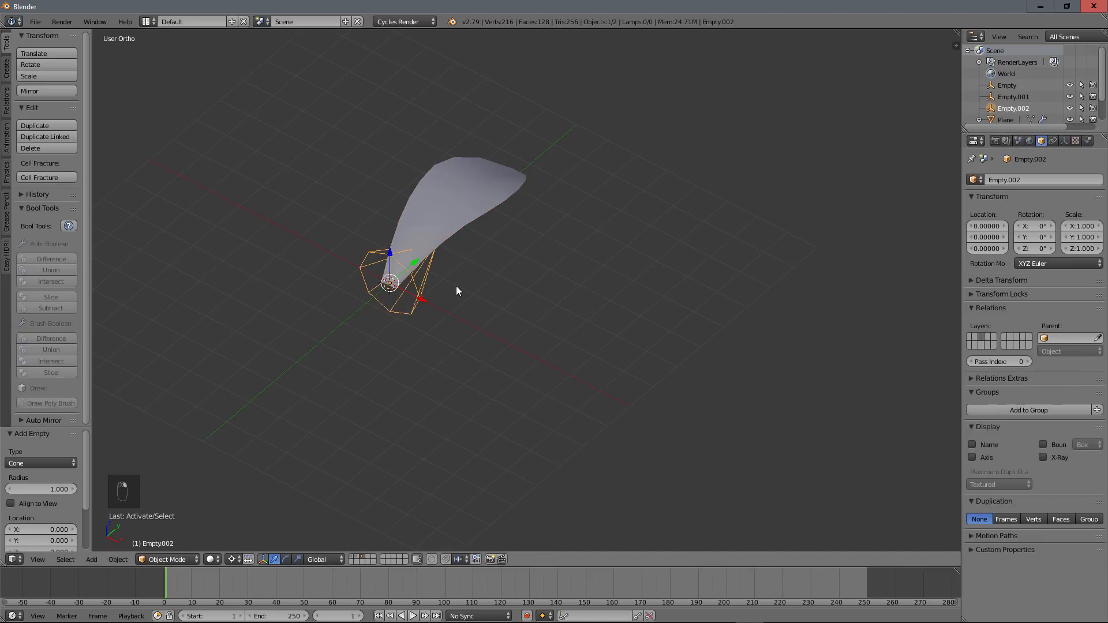
Rotate the cone empty about -101° around the global Z axis and scale it up to about 1.041
{"action": "key", "text": "r"}
{"action": "key", "text": "z"}
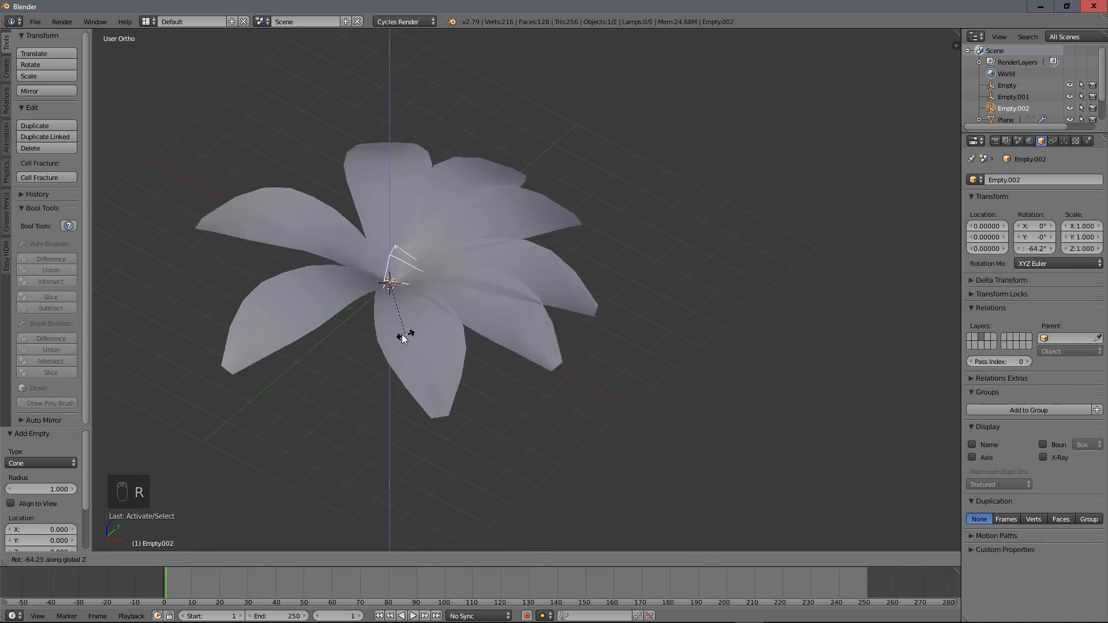
{"action": "left_click", "coordinate": [375, 334]}
{"action": "key", "text": "s"}
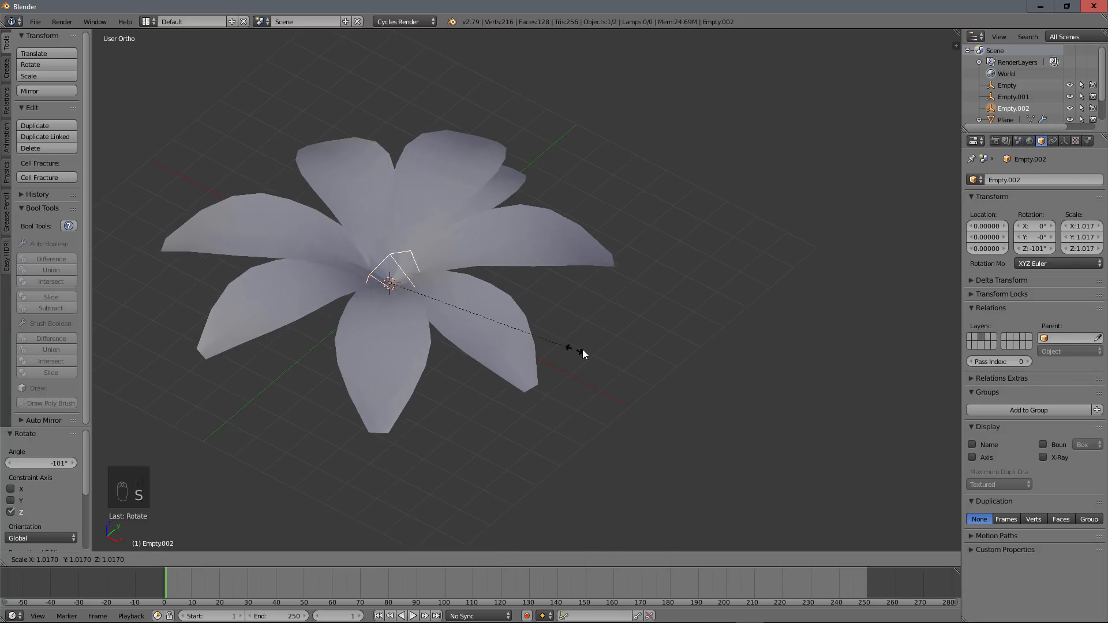
{"action": "left_click", "coordinate": [577, 350]}
{"action": "mouse_move", "coordinate": [577, 350]}
{"action": "middle_mouse_down"}
{"action": "mouse_move", "coordinate": [441, 251]}
{"action": "mouse_move", "coordinate": [400, 259]}
{"action": "mouse_move", "coordinate": [477, 289]}
{"action": "mouse_move", "coordinate": [581, 250]}
{"action": "mouse_move", "coordinate": [698, 237]}
{"action": "mouse_move", "coordinate": [663, 285]}
{"action": "mouse_move", "coordinate": [628, 279]}
{"action": "mouse_move", "coordinate": [565, 367]}
{"action": "middle_mouse_up"}
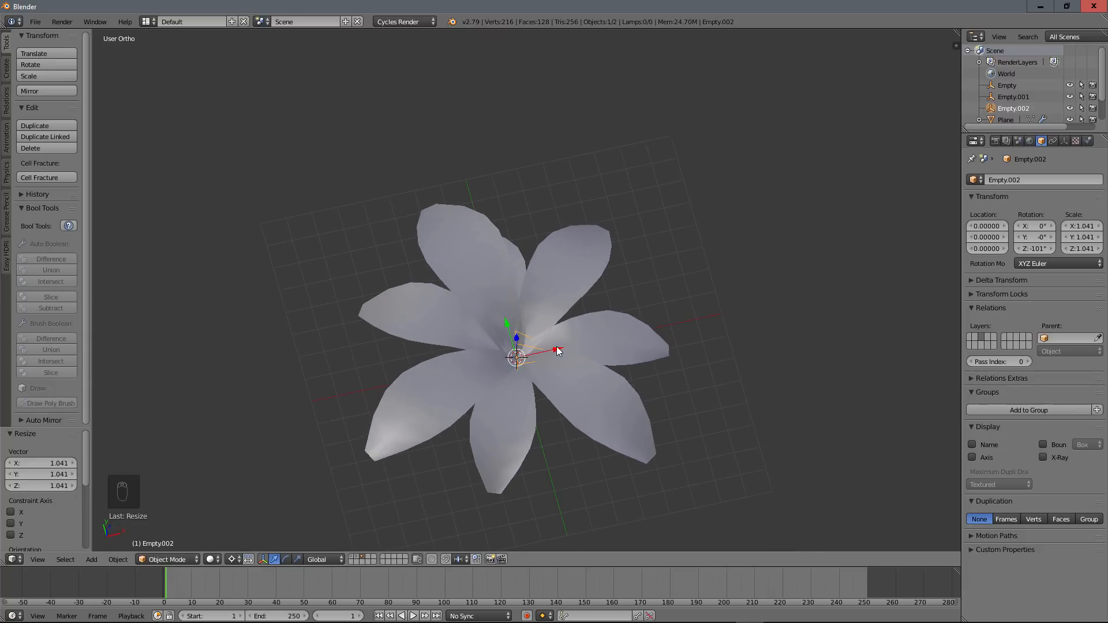
{"action": "mouse_move", "coordinate": [558, 350]}
{"action": "left_mouse_down"}
{"action": "mouse_move", "coordinate": [576, 344]}
{"action": "mouse_move", "coordinate": [525, 349]}
{"action": "mouse_move", "coordinate": [552, 348]}
{"action": "left_mouse_up"}
{"action": "right_click", "coordinate": [552, 349]}
{"action": "middle_click_drag", "start_coordinate": [531, 366], "coordinate": [581, 280]}
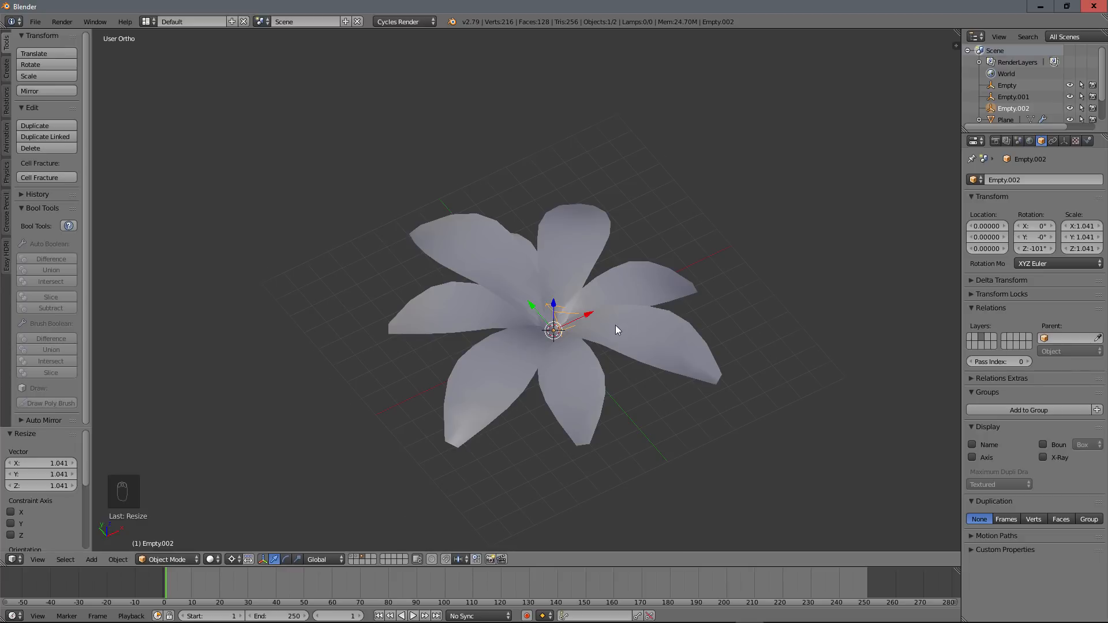
{"action": "middle_click_drag", "start_coordinate": [614, 329], "coordinate": [546, 307]}
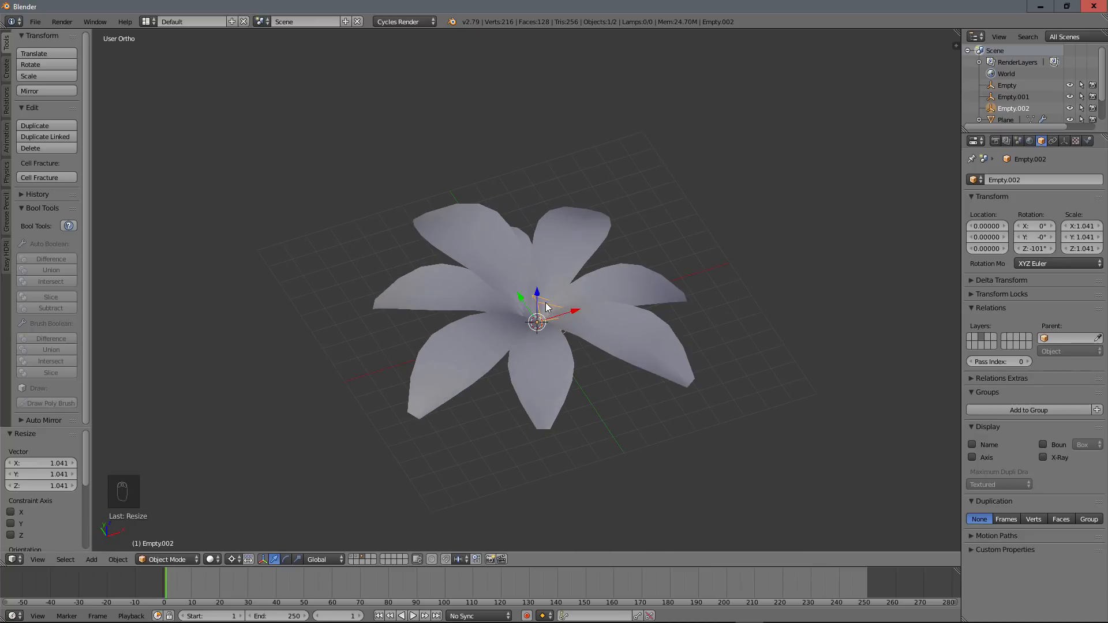
Show the first and second layers together with the third to view the complete fern
{"action": "left_click", "coordinate": [356, 557], "text": "shift"}
{"action": "left_click", "coordinate": [352, 557], "text": "shift"}
{"action": "middle_click_drag", "start_coordinate": [427, 465], "coordinate": [506, 405]}
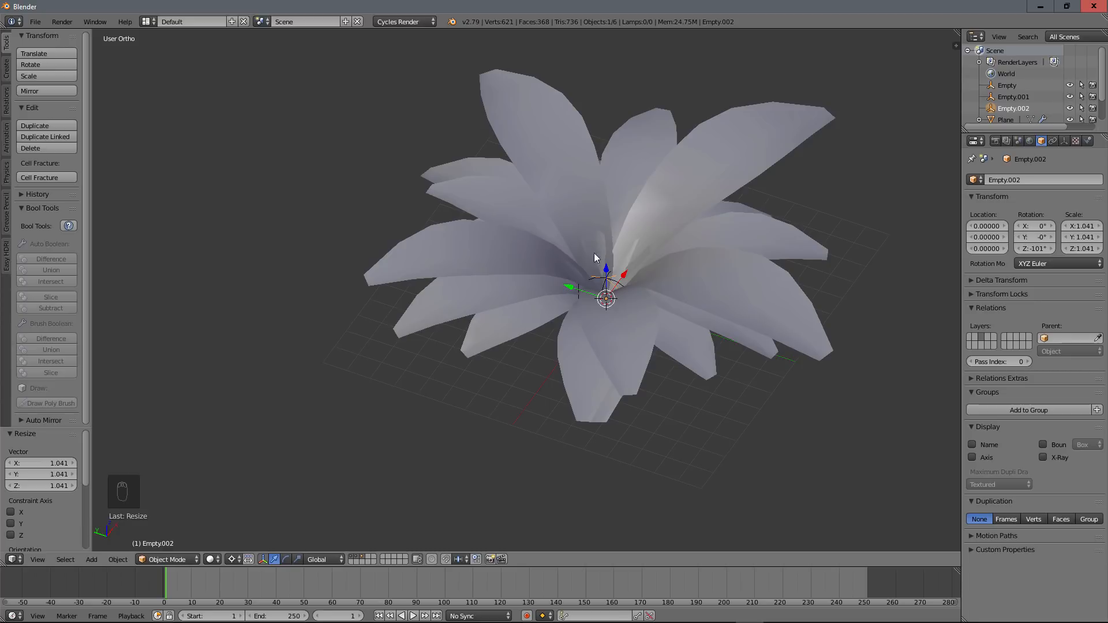
Select the first-layer leaf array in the combined fern and open its material settings
{"action": "right_click", "coordinate": [538, 91]}
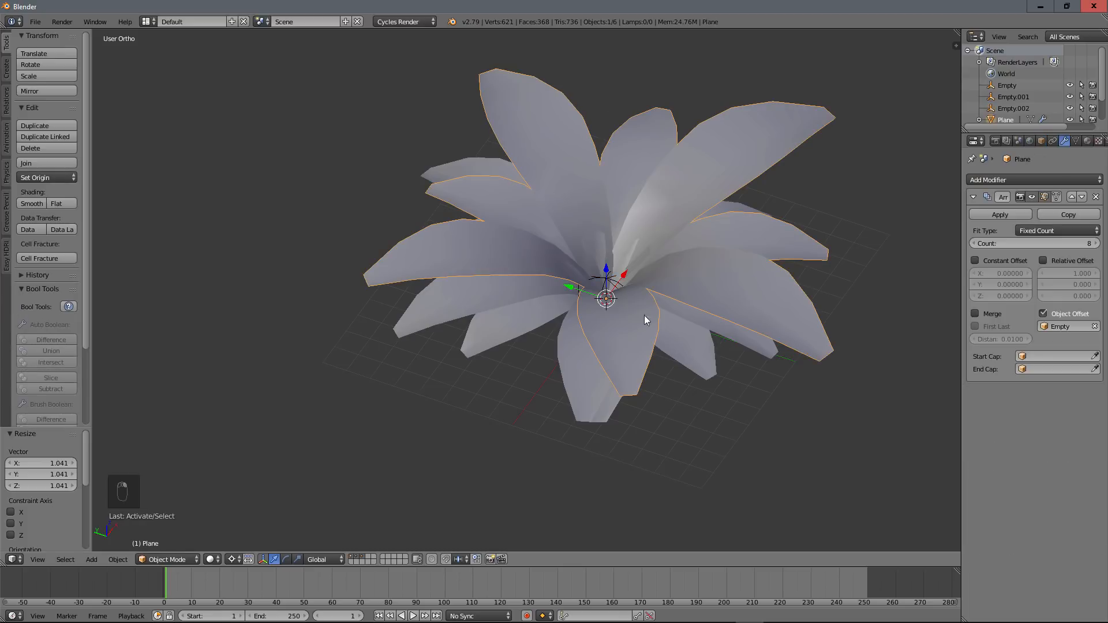
{"action": "left_click", "coordinate": [1087, 141]}
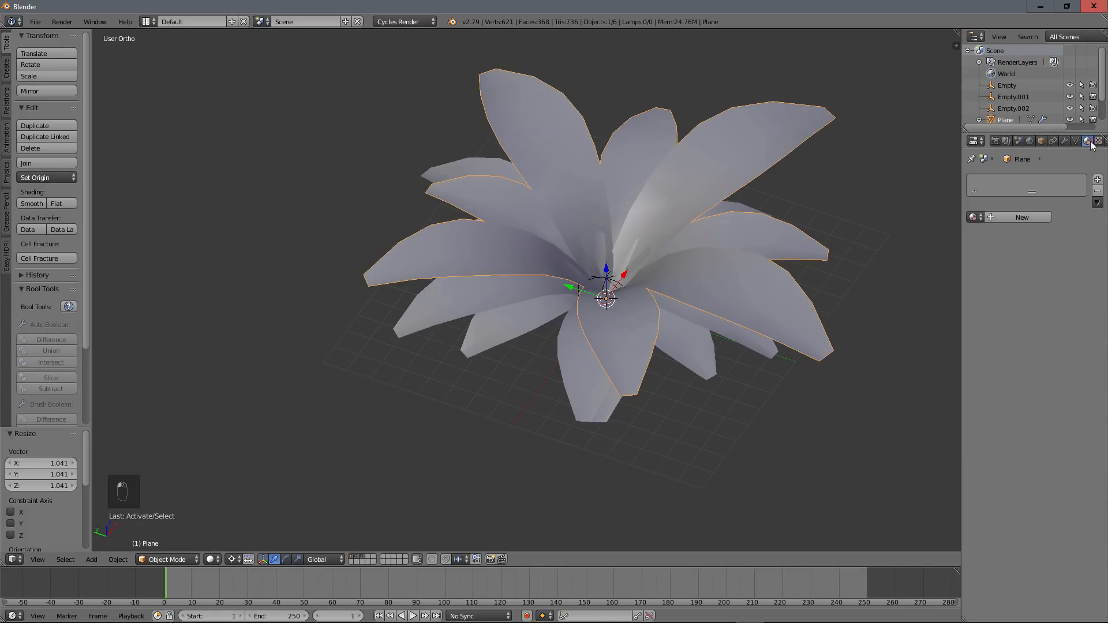
{"action": "middle_click_drag", "start_coordinate": [642, 233], "coordinate": [564, 232]}
{"action": "scroll", "coordinate": [568, 230], "scroll_direction": "down", "scroll_amount": 3}
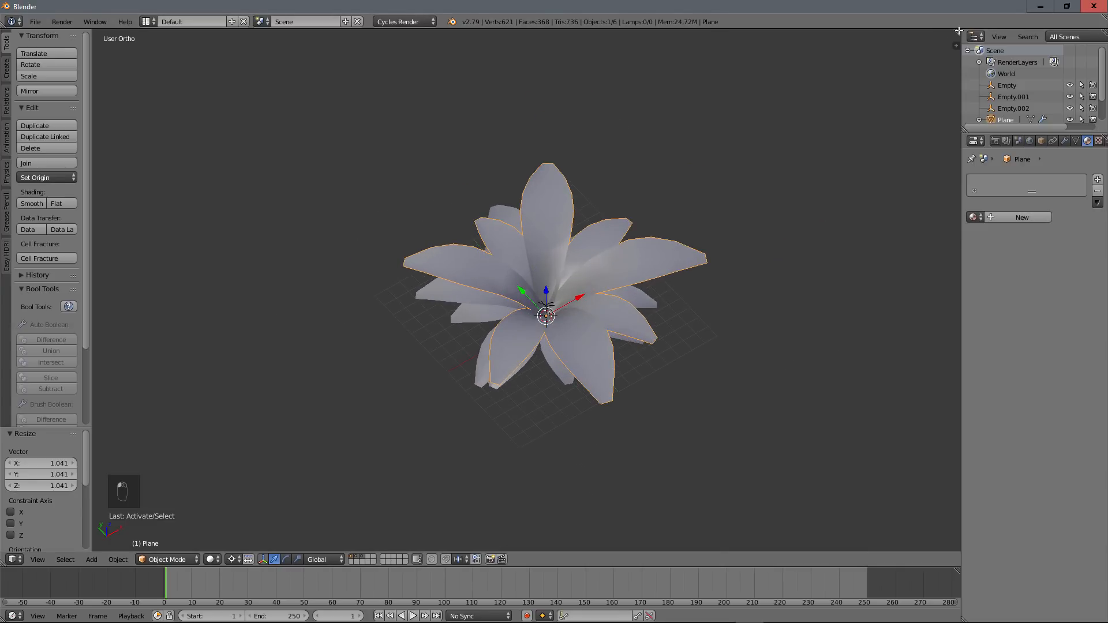
Split the 3D view into two side-by-side areas and turn the new one into a UV/Image Editor
{"action": "left_click_drag", "start_coordinate": [959, 30], "coordinate": [525, 50]}
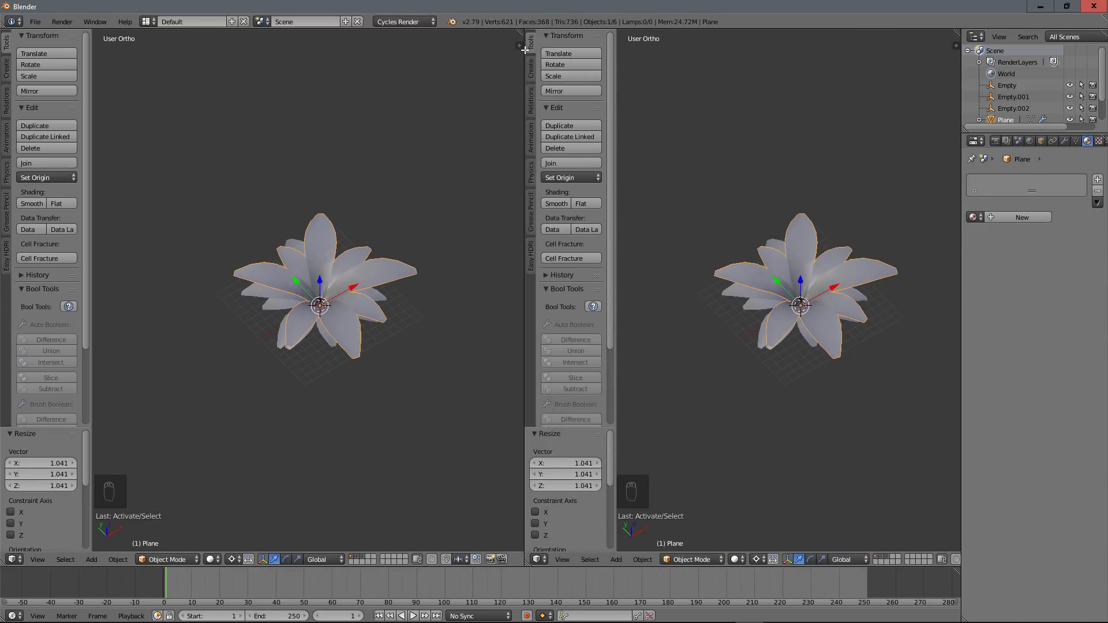
{"action": "left_click", "coordinate": [540, 559]}
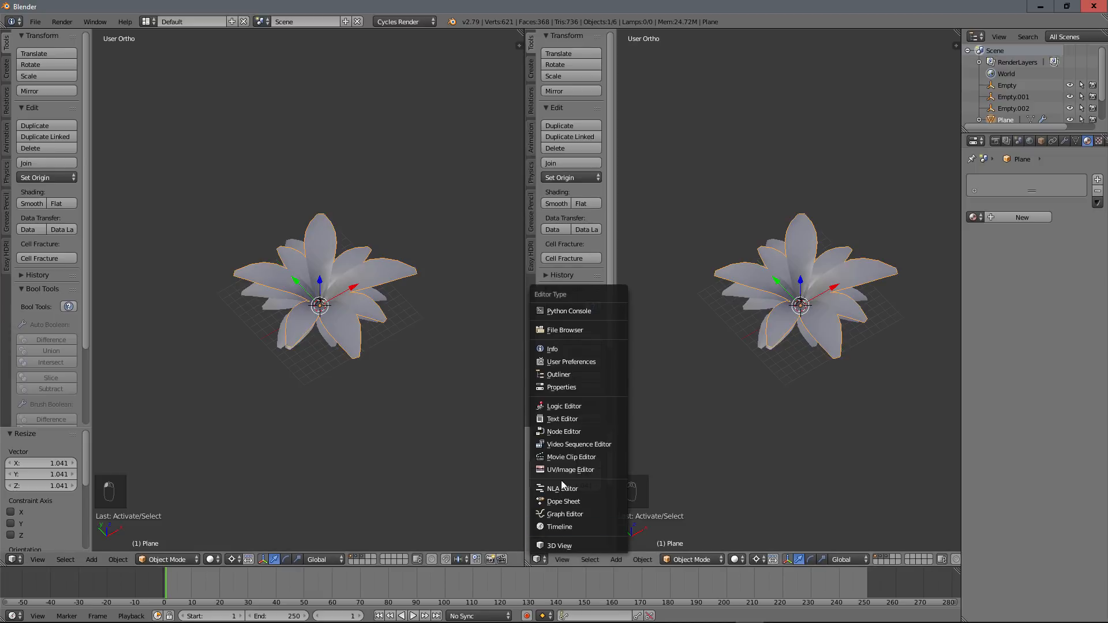
{"action": "left_click", "coordinate": [567, 470]}
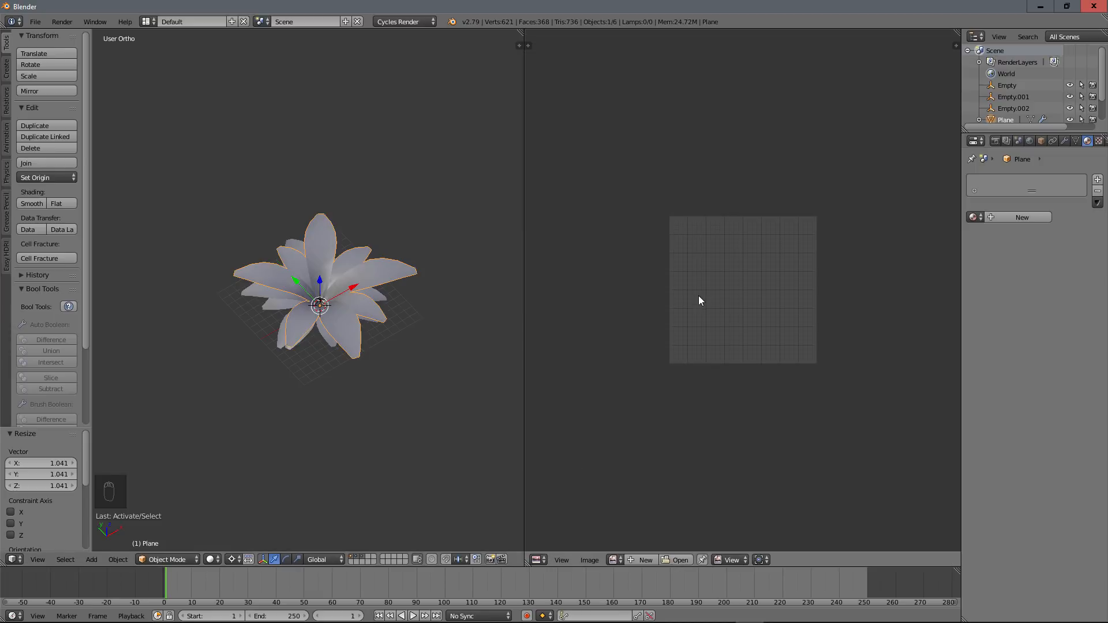
{"action": "scroll", "coordinate": [701, 311], "scroll_direction": "up", "scroll_amount": 4}
{"action": "scroll", "coordinate": [711, 326], "scroll_direction": "down", "scroll_amount": 2}
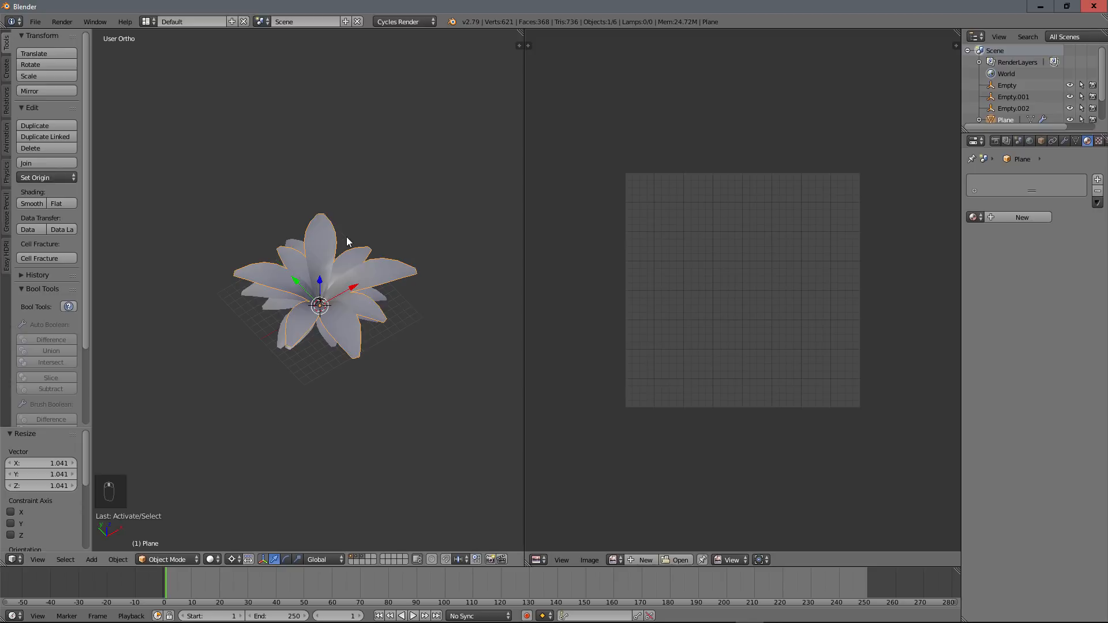
Enter Edit Mode on the first-layer leaf, select its whole mesh and unwrap it
{"action": "key", "text": "Tab"}
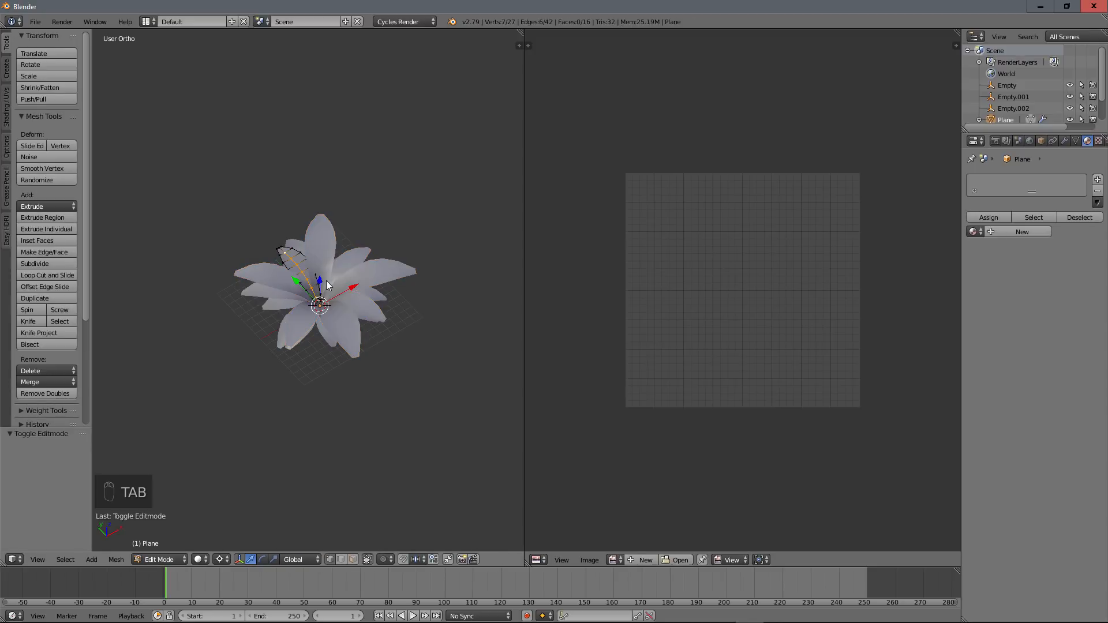
{"action": "key", "text": "a"}
{"action": "key", "text": "a"}
{"action": "key", "text": "a"}
{"action": "key", "text": "a"}
{"action": "scroll", "coordinate": [285, 321], "scroll_direction": "up", "scroll_amount": 3}
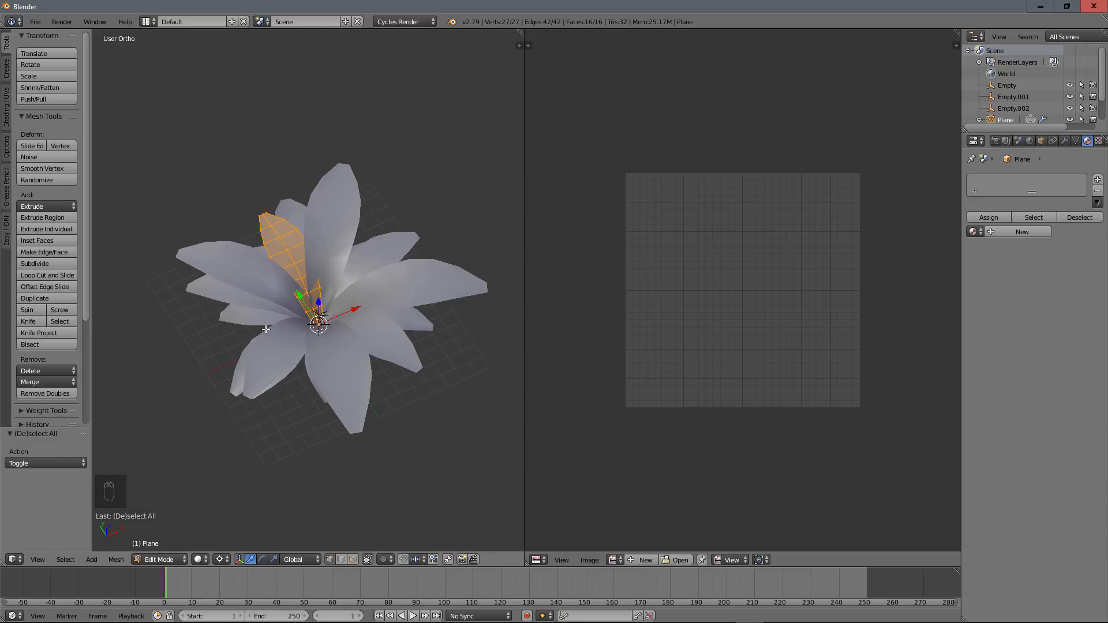
{"action": "key", "text": "u"}
{"action": "left_click", "coordinate": [327, 282]}
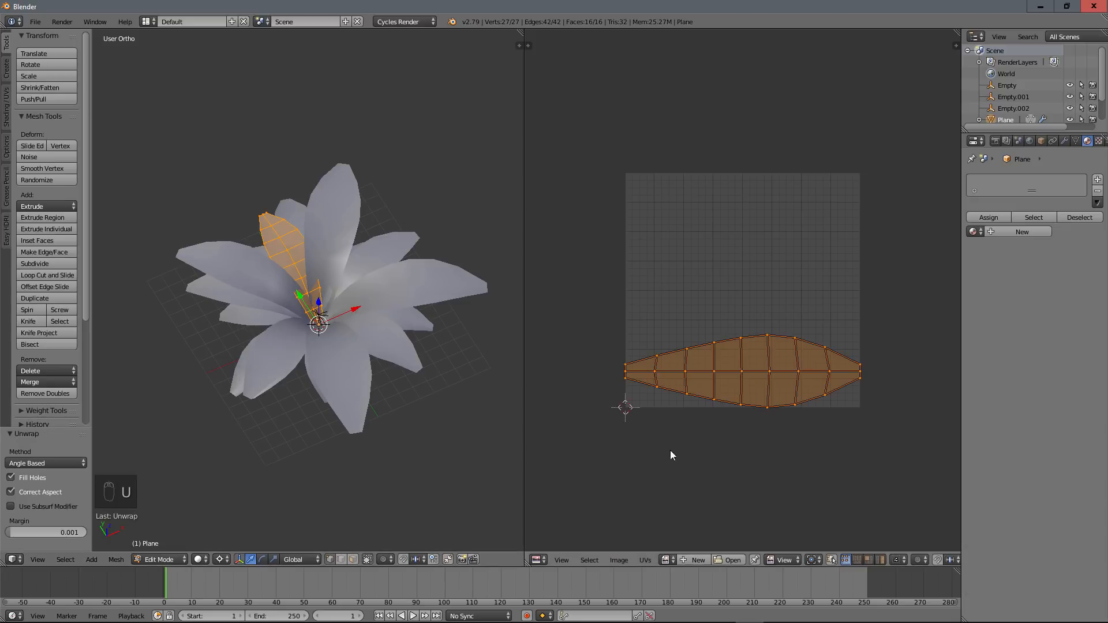
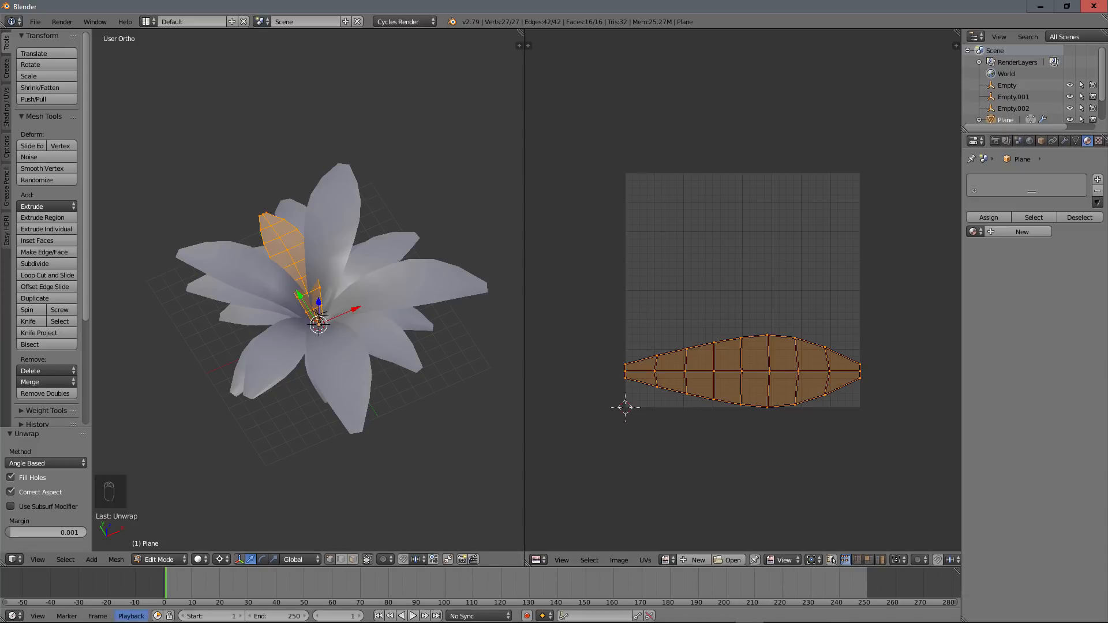
Switch to File Explorer and load Texture-fern1.png from the Blender 2.79-Création de fougères lowpoly folder into Blender's UV/Image Editor
{"action": "mouse_move", "coordinate": [105, 621]}
{"action": "left_click", "coordinate": [70, 612]}
{"action": "left_click", "coordinate": [257, 145]}
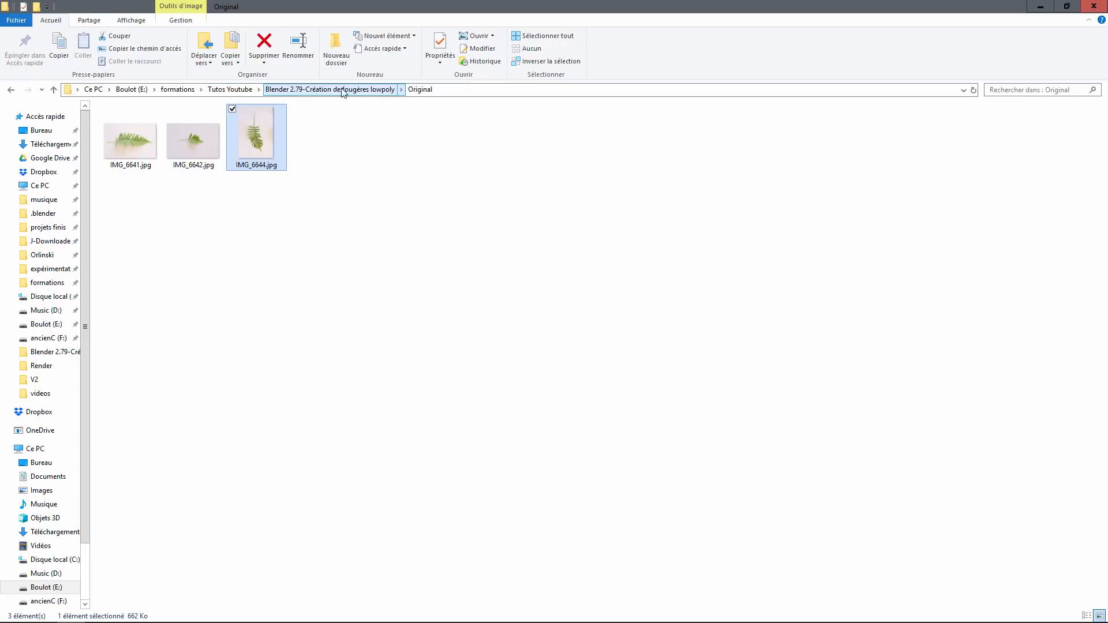
{"action": "left_click", "coordinate": [324, 90]}
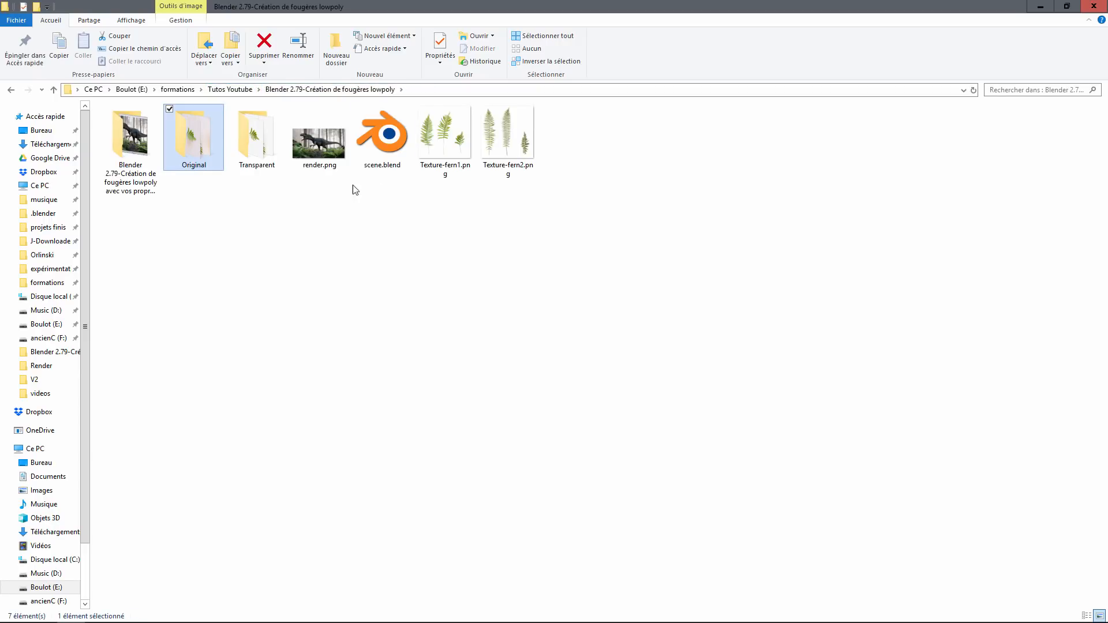
{"action": "left_click", "coordinate": [447, 138]}
{"action": "mouse_move", "coordinate": [442, 144]}
{"action": "left_mouse_down"}
{"action": "mouse_move", "coordinate": [626, 596]}
{"action": "mouse_move", "coordinate": [664, 612]}
{"action": "mouse_move", "coordinate": [748, 612]}
{"action": "mouse_move", "coordinate": [722, 327]}
{"action": "left_mouse_up"}
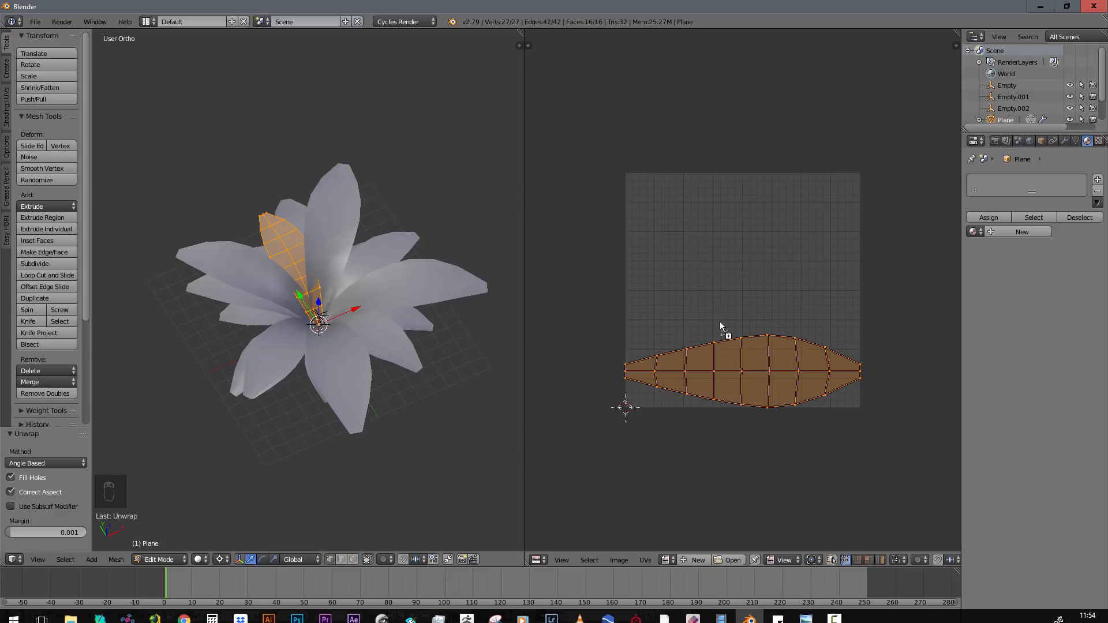
{"action": "scroll", "coordinate": [729, 310], "scroll_direction": "down", "scroll_amount": 9}
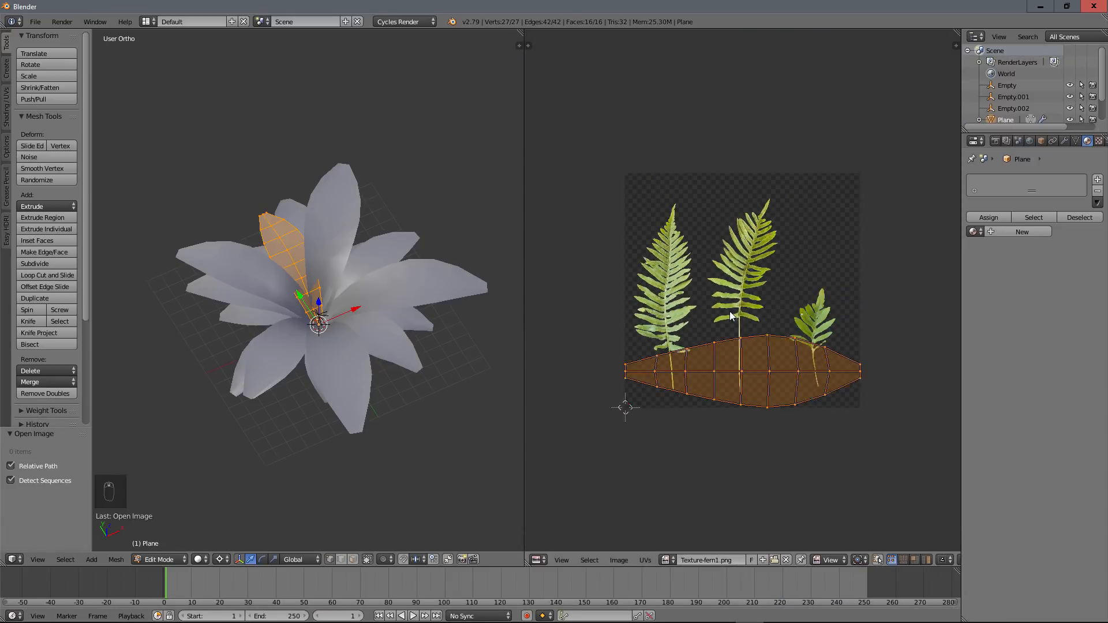
Rotate the leaf's UV island towards the upright direction of the fern fronds in the texture
{"action": "type", "text": "r"}
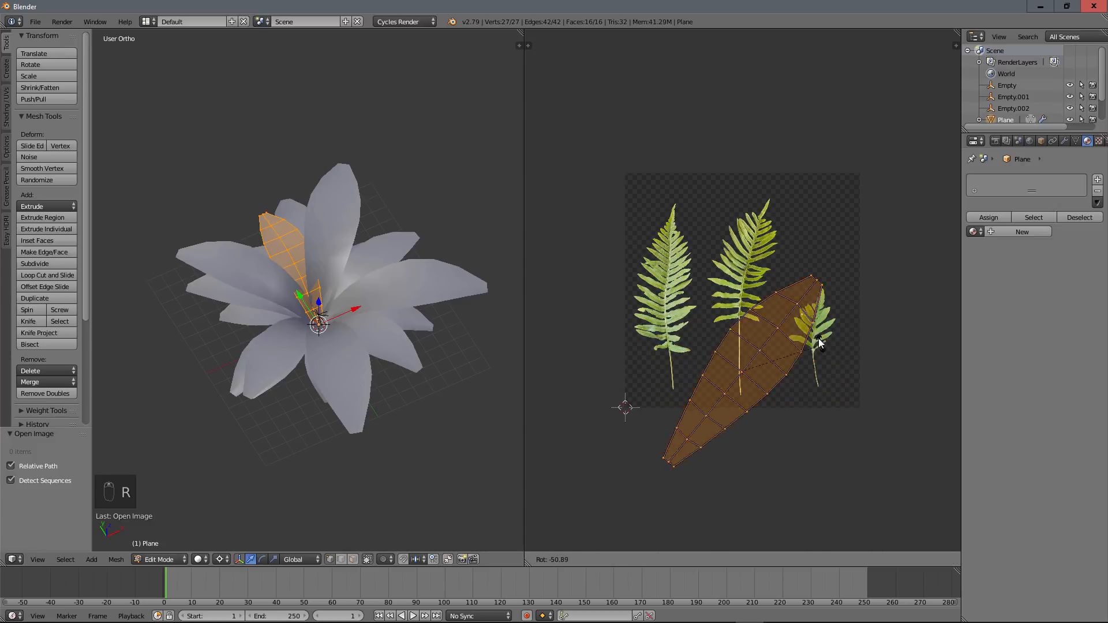
Rotate the leaf's UV island by -90 degrees so it stands upright
{"action": "type", "text": "90"}
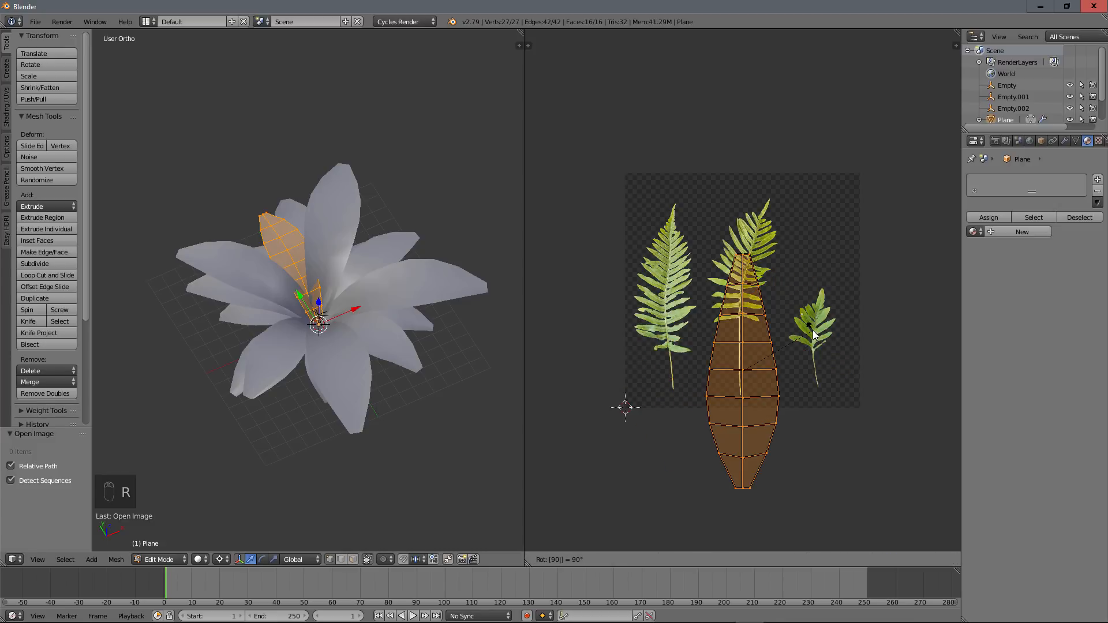
{"action": "type", "text": "-"}
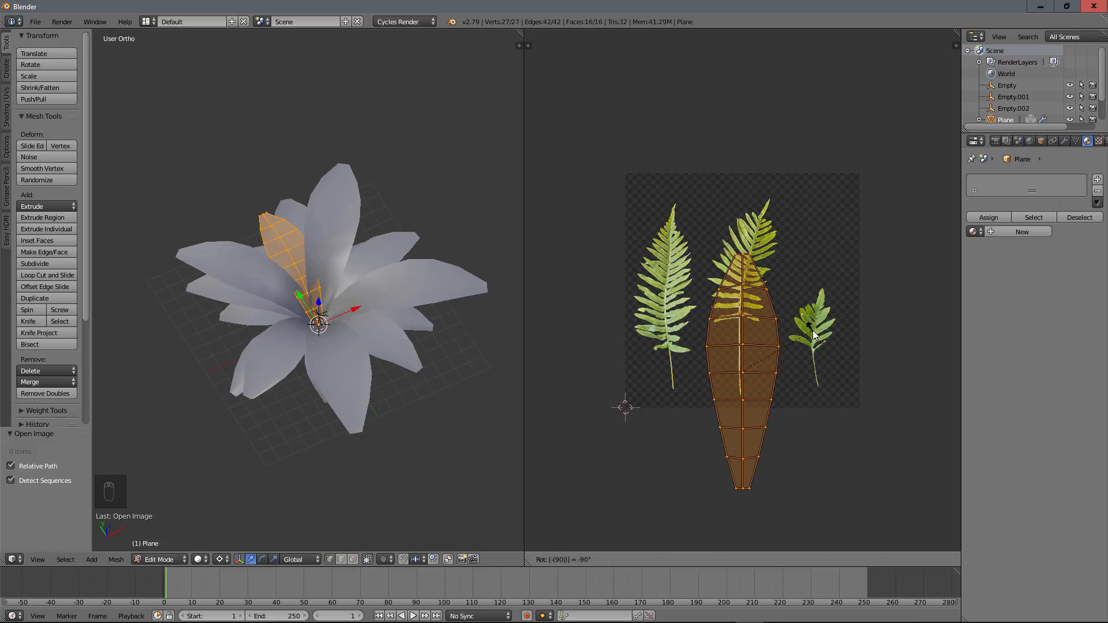
{"action": "left_click", "coordinate": [782, 399]}
Move the UV island over the left fern in the texture and scale it down to about 0.825
{"action": "key", "text": "g"}
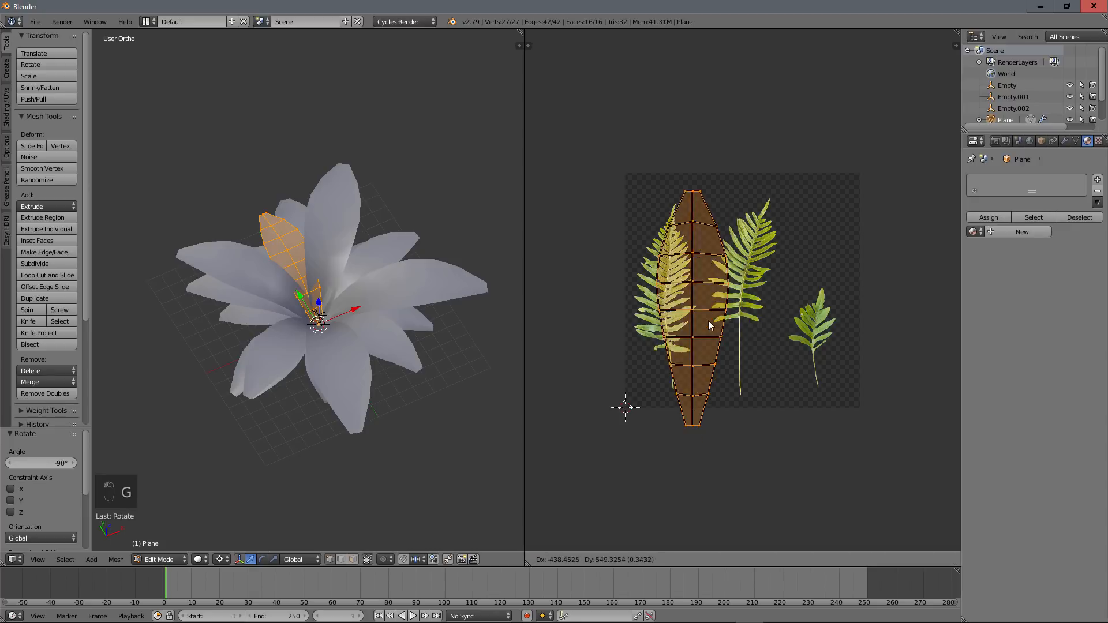
{"action": "left_click", "coordinate": [688, 318]}
{"action": "scroll", "coordinate": [703, 385], "scroll_direction": "up", "scroll_amount": 3}
{"action": "scroll", "coordinate": [703, 385], "scroll_direction": "down", "scroll_amount": 2}
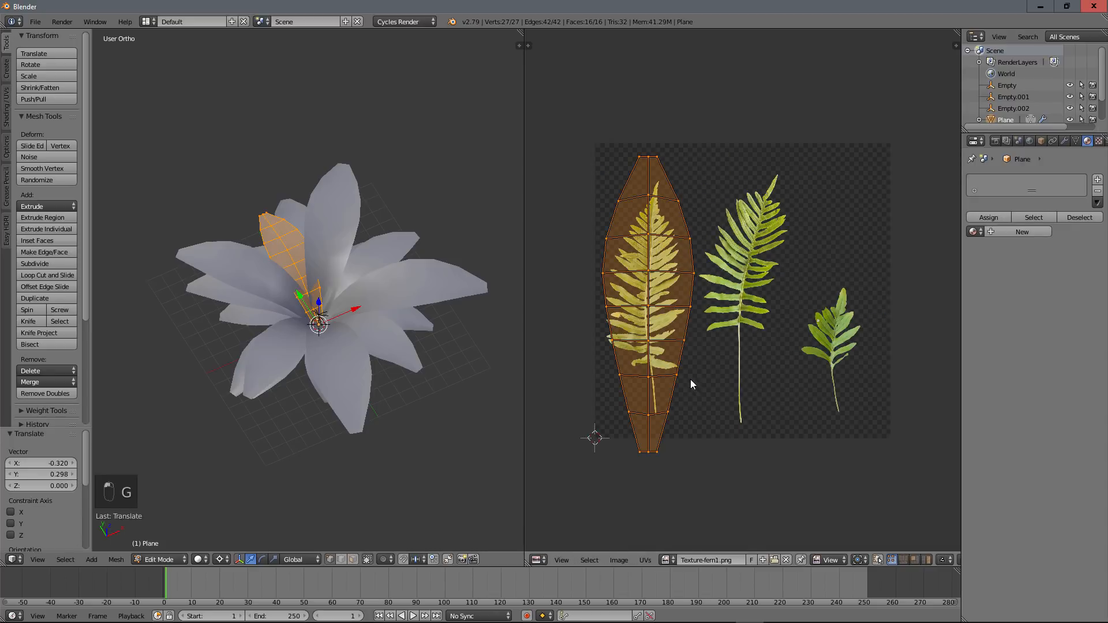
{"action": "key", "text": "s"}
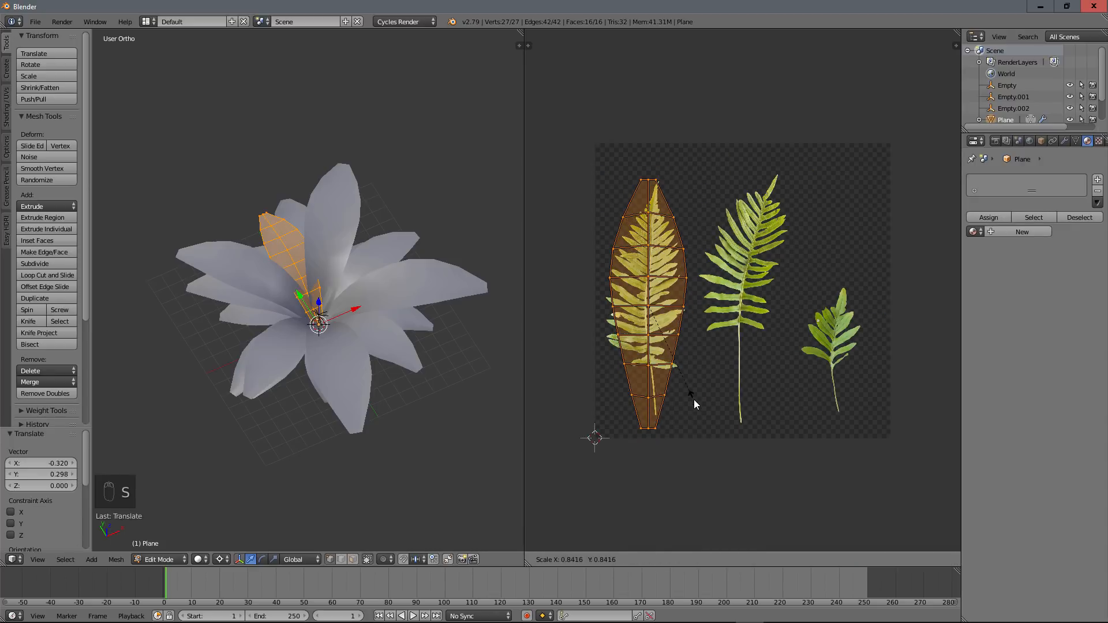
{"action": "left_click", "coordinate": [695, 396]}
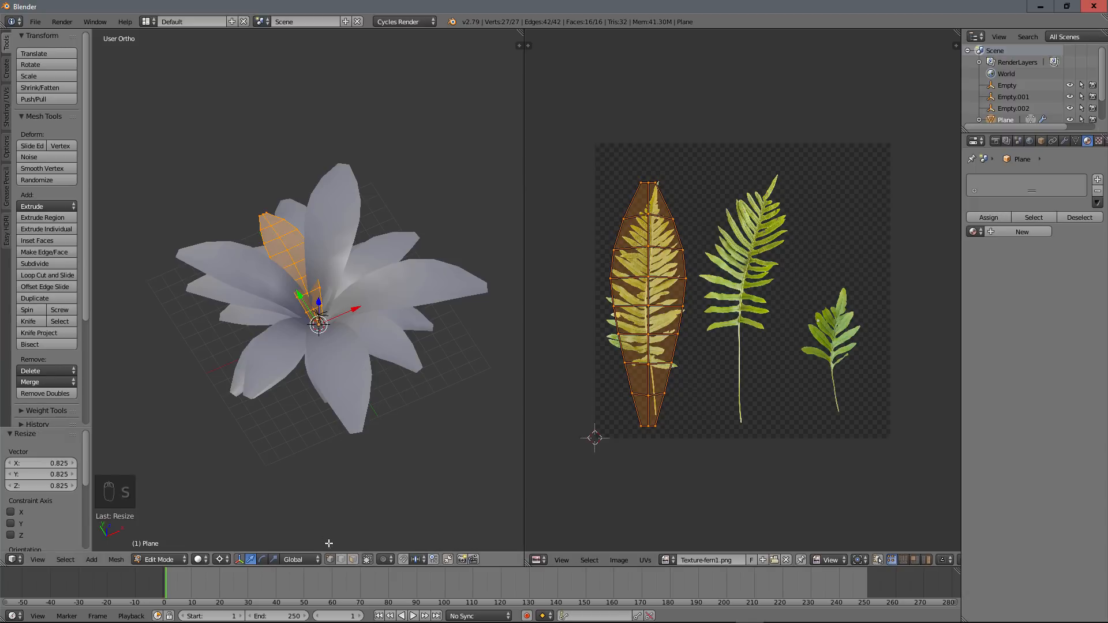
Enable proportional editing with the Smooth falloff
{"action": "left_click", "coordinate": [386, 559]}
{"action": "left_click", "coordinate": [401, 533]}
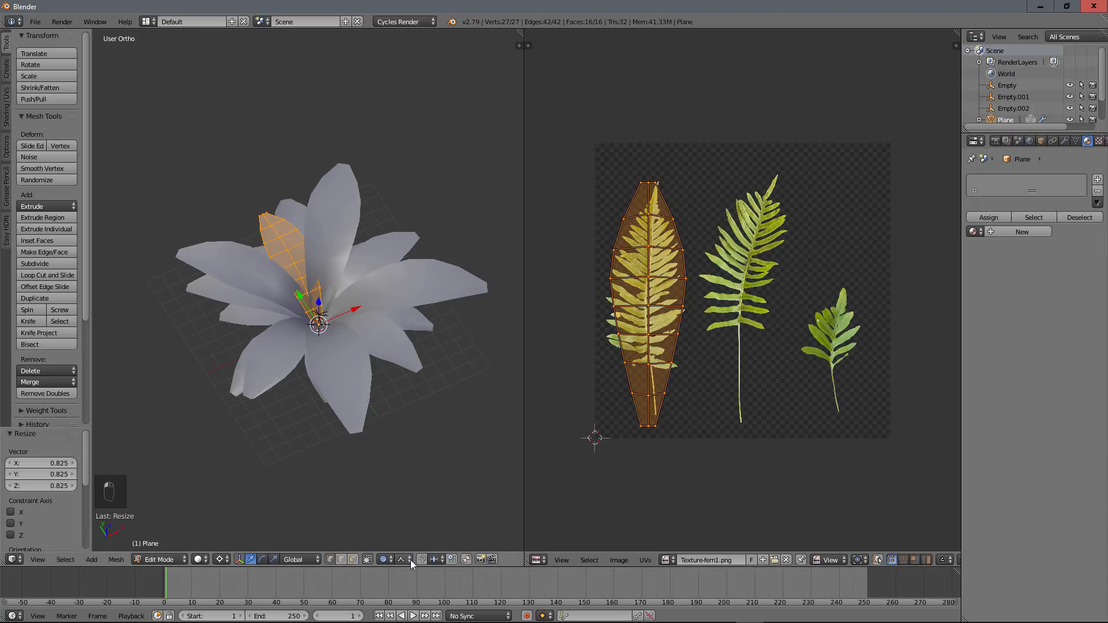
{"action": "left_click", "coordinate": [411, 560]}
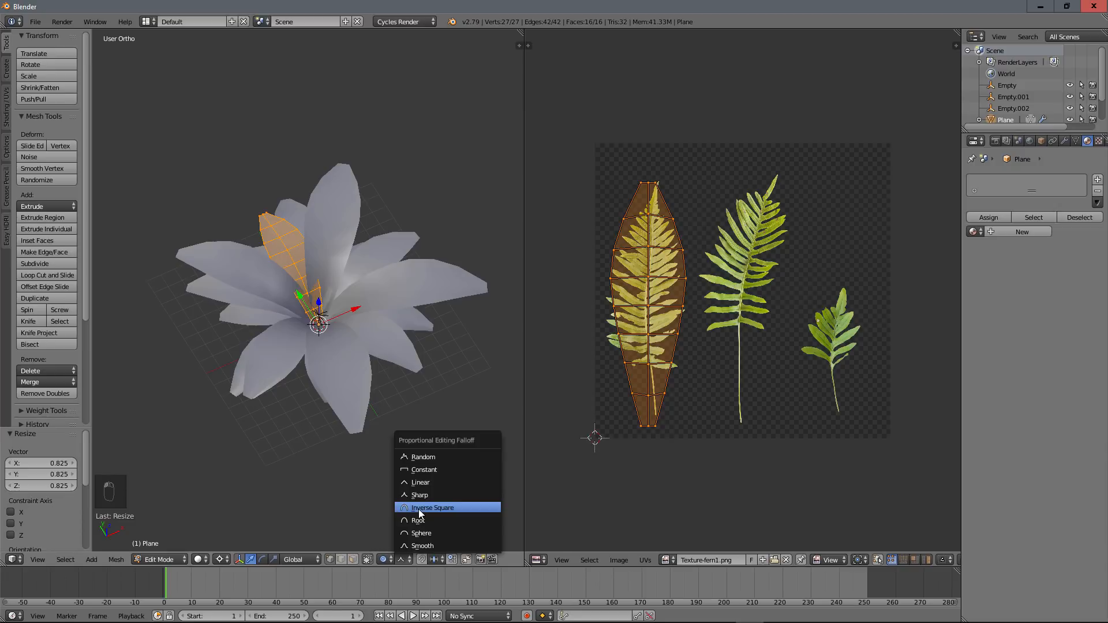
{"action": "left_click", "coordinate": [387, 558]}
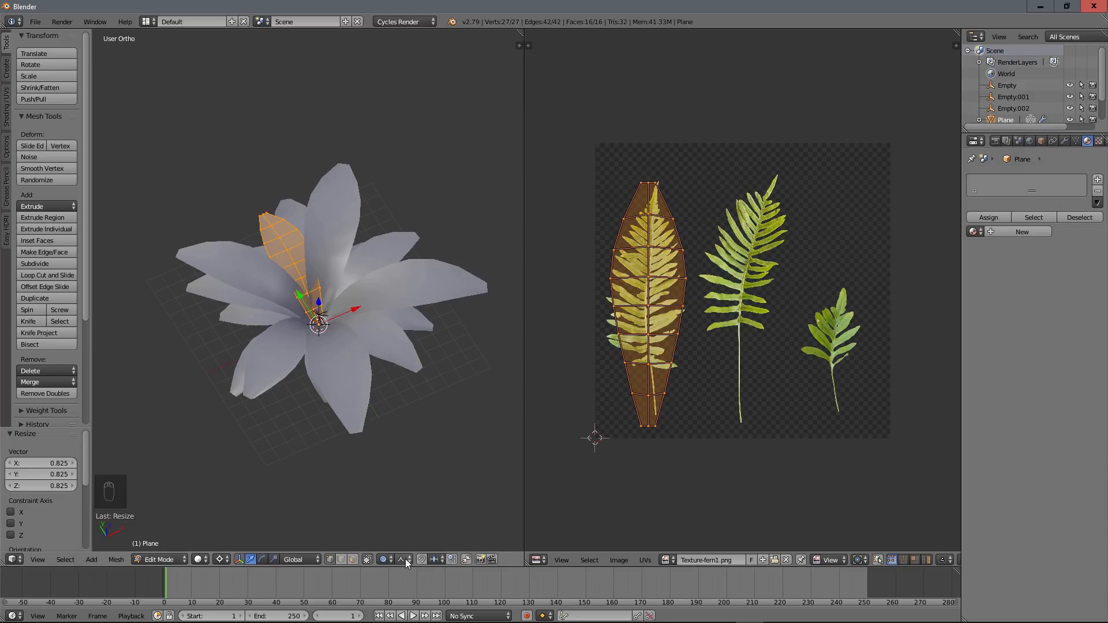
{"action": "left_click", "coordinate": [405, 559]}
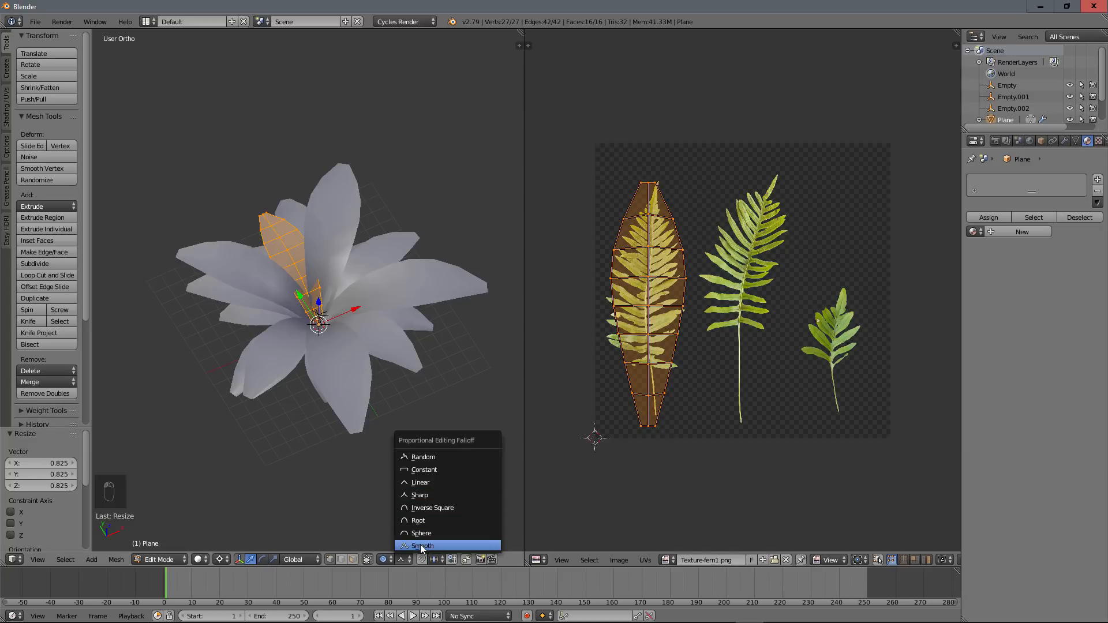
{"action": "left_click", "coordinate": [423, 546]}
Shift the UV island's top middle point onto the left fern's tip, using a proportional size of about 0.75
{"action": "left_click", "coordinate": [649, 184]}
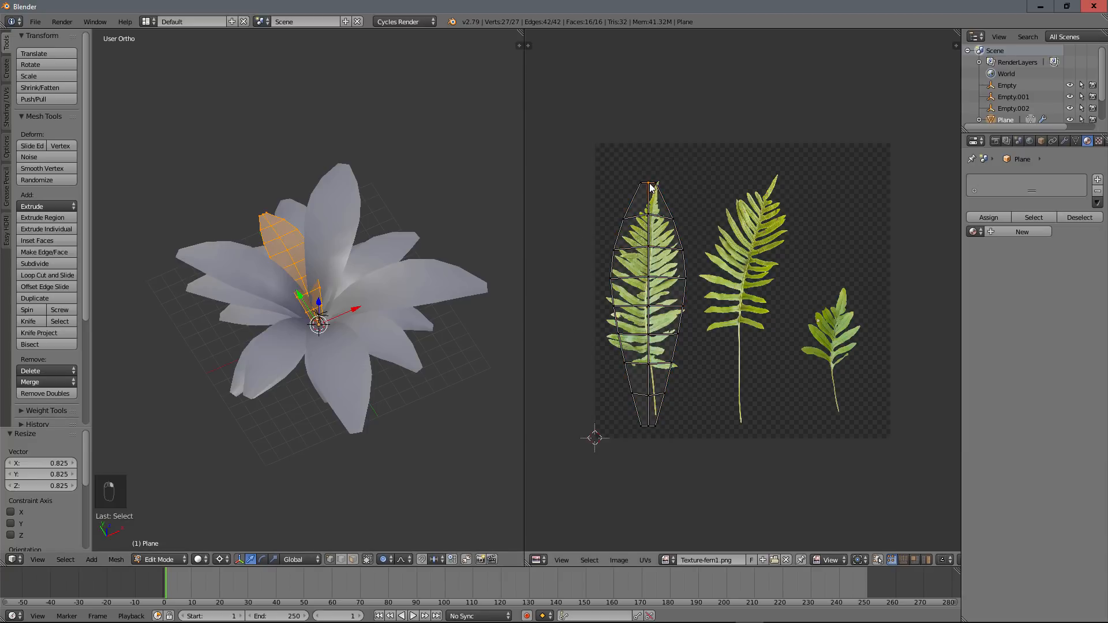
{"action": "key", "text": "g"}
{"action": "scroll", "coordinate": [657, 185], "scroll_direction": "up", "scroll_amount": 16}
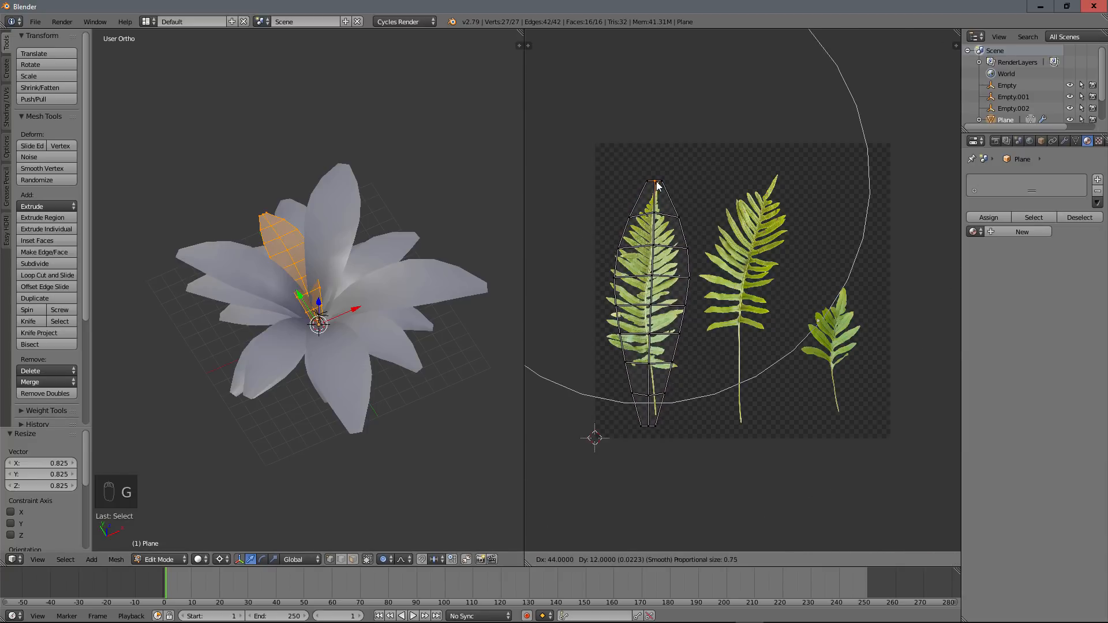
{"action": "left_click", "coordinate": [662, 185]}
Pull the middle and lower points on the UV island's left edge outward around the left fern's leaflets
{"action": "scroll", "coordinate": [661, 185], "scroll_direction": "up", "scroll_amount": 1}
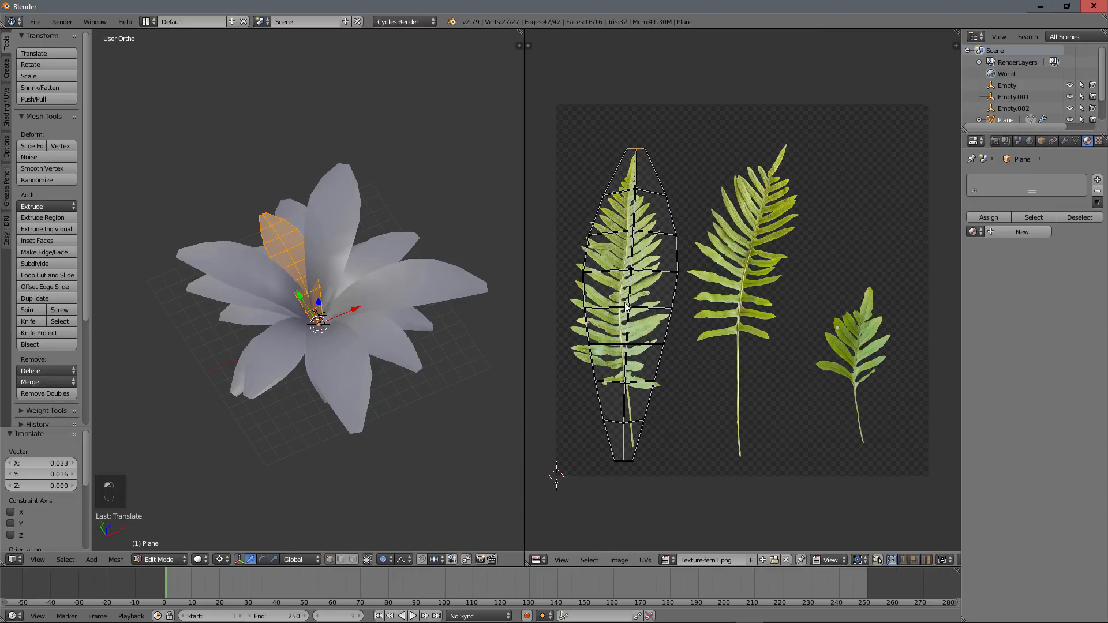
{"action": "key", "text": "g"}
{"action": "scroll", "coordinate": [580, 300], "scroll_direction": "up", "scroll_amount": 12}
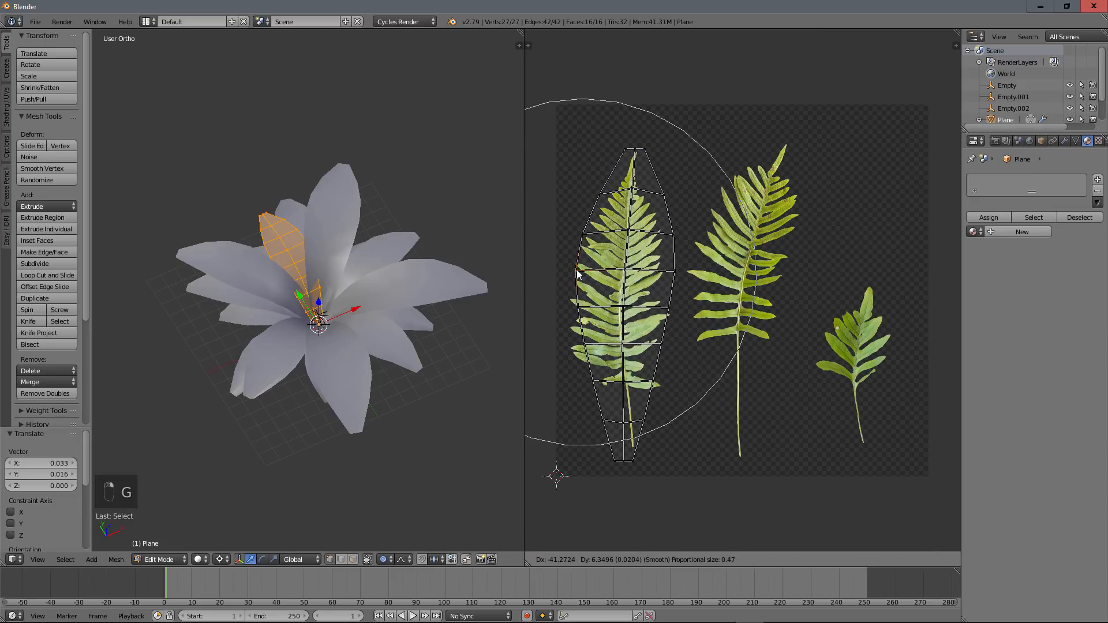
{"action": "left_click", "coordinate": [579, 327]}
{"action": "key", "text": "g"}
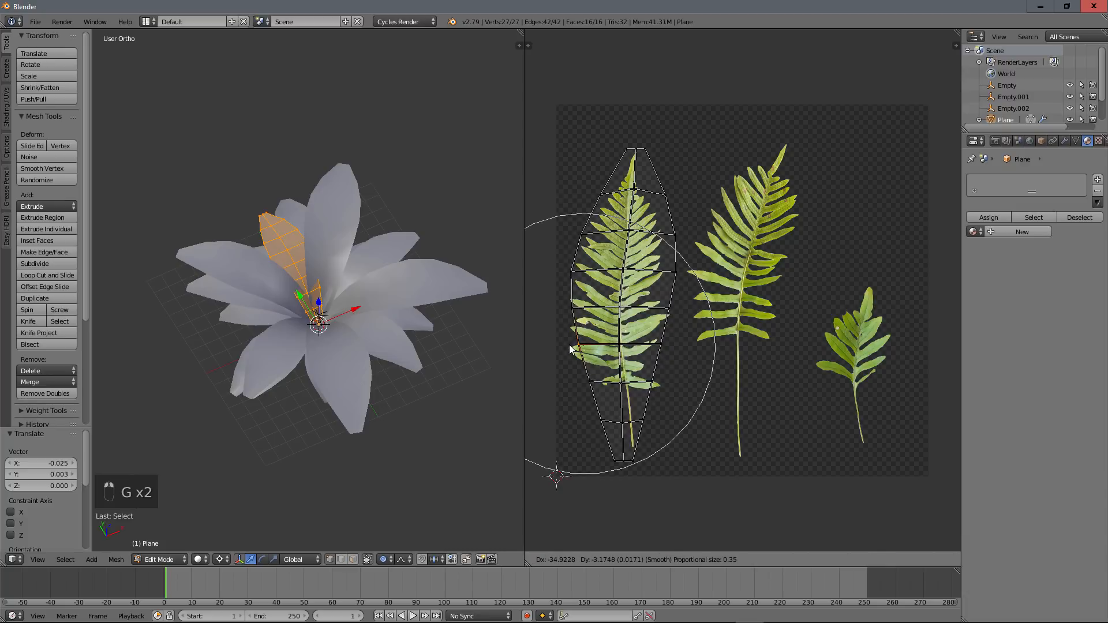
{"action": "left_click", "coordinate": [622, 333]}
Pull three points on the lower half of the UV island's right edge outward to enclose the left fern's leaflets
{"action": "right_click", "coordinate": [668, 312]}
{"action": "key", "text": "g"}
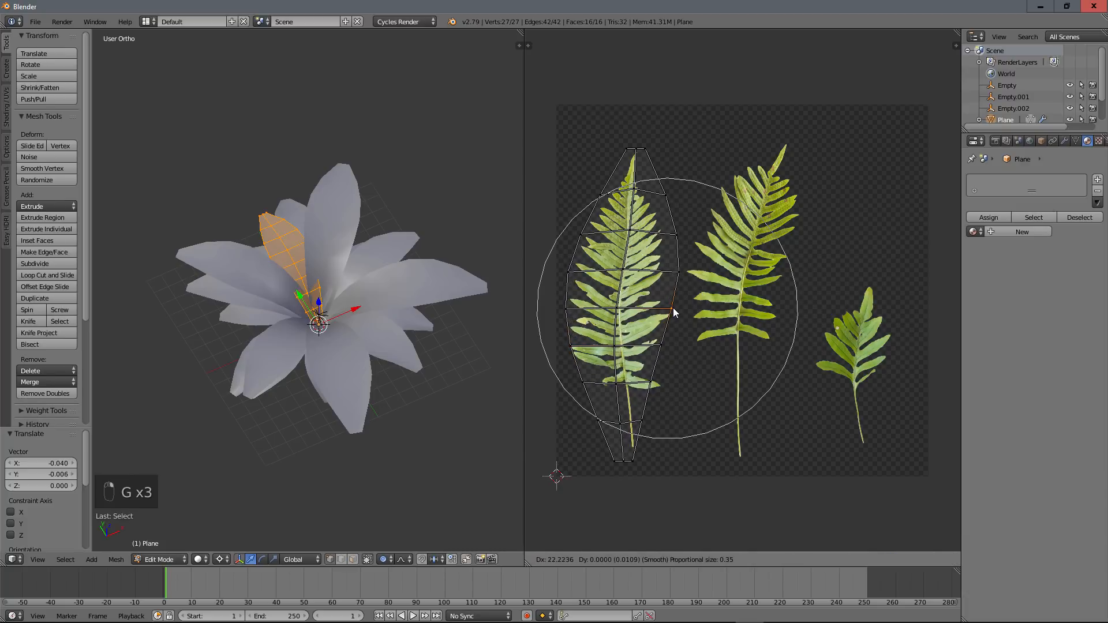
{"action": "left_click", "coordinate": [676, 313]}
{"action": "right_click", "coordinate": [664, 346]}
{"action": "key", "text": "g"}
{"action": "left_click", "coordinate": [670, 349]}
{"action": "right_click", "coordinate": [661, 384]}
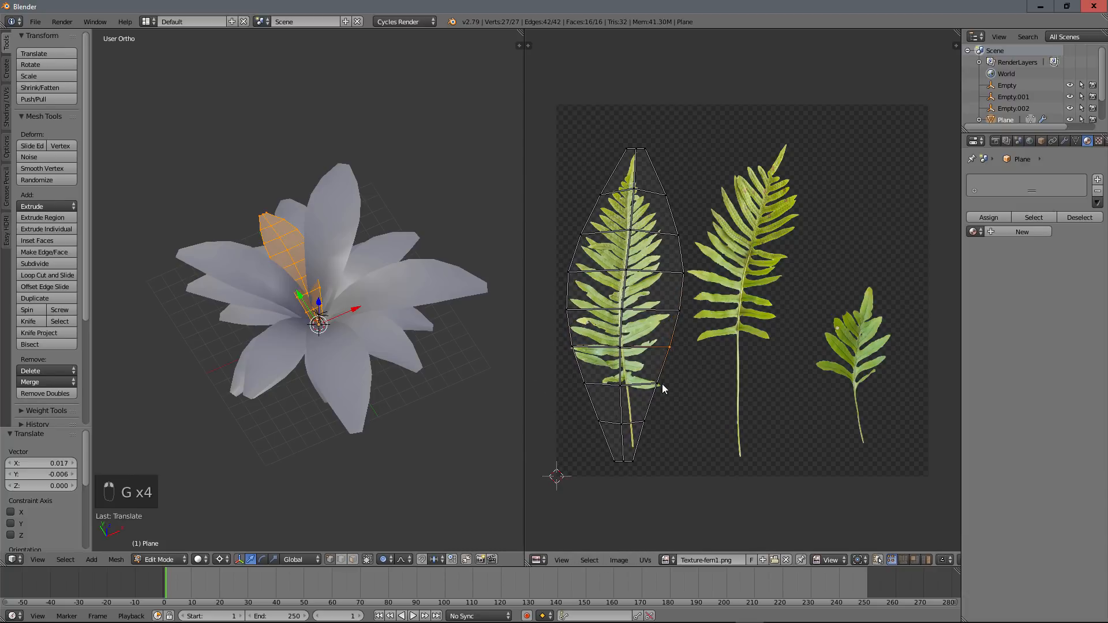
{"action": "key", "text": "g"}
{"action": "left_click", "coordinate": [672, 388]}
Widen the UV island's lower left edge and move its bottom middle point onto the end of the left fern's stem
{"action": "right_click", "coordinate": [577, 351]}
{"action": "key", "text": "g"}
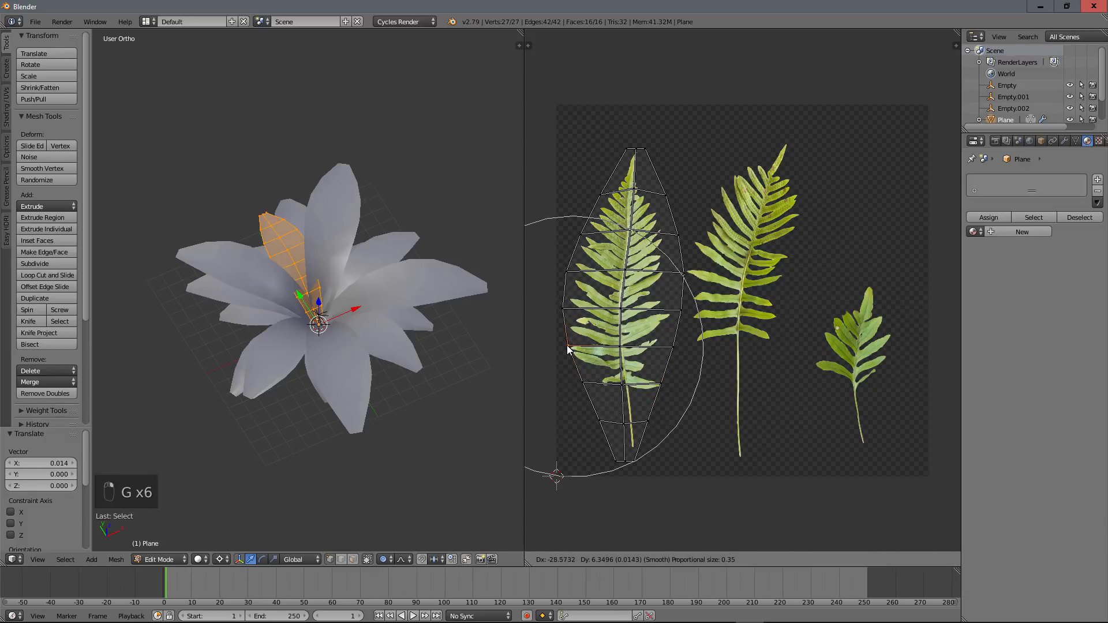
{"action": "left_click", "coordinate": [574, 354]}
{"action": "right_click", "coordinate": [626, 462]}
{"action": "key", "text": "g"}
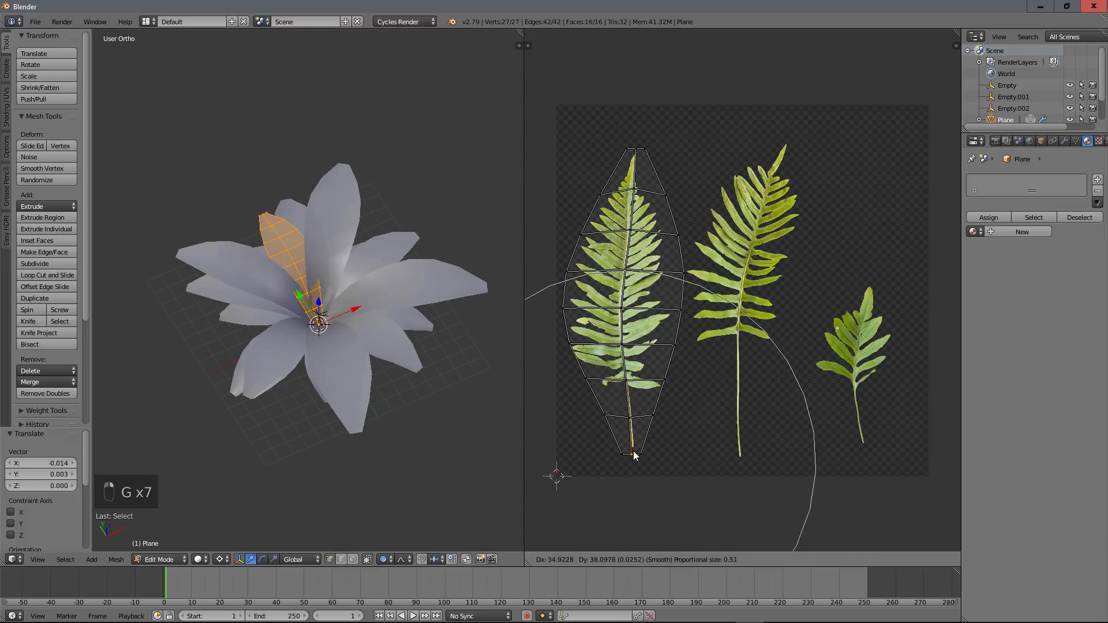
{"action": "left_click", "coordinate": [634, 451]}
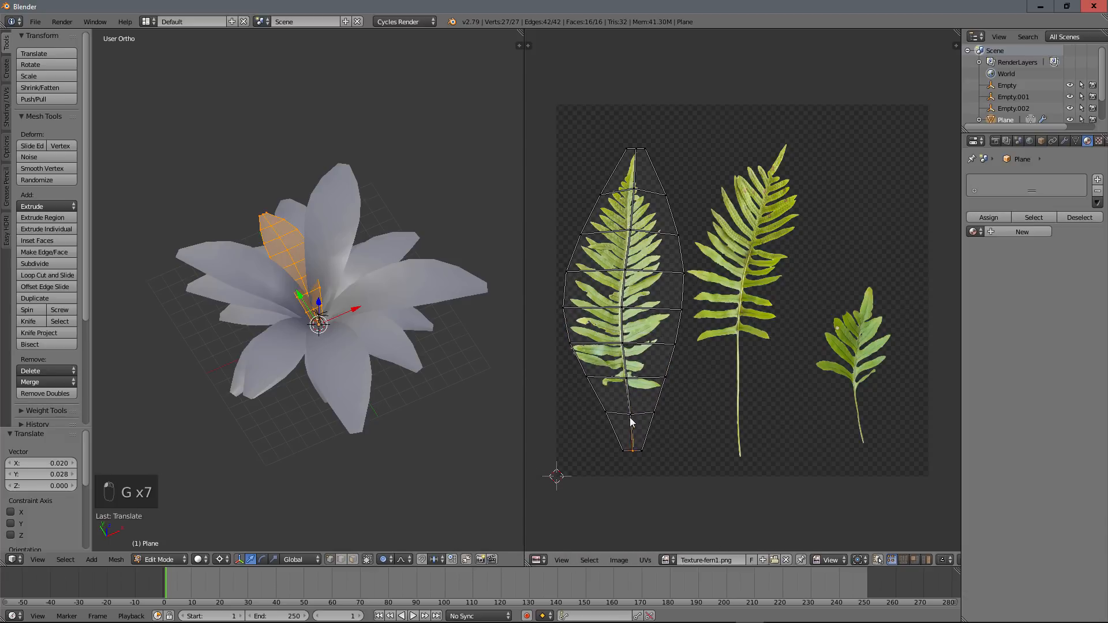
Fine-tune the lower left edge point and the bottom middle point around the left fern's leaflets and stem
{"action": "right_click", "coordinate": [574, 350]}
{"action": "key", "text": "g"}
{"action": "left_click", "coordinate": [573, 352]}
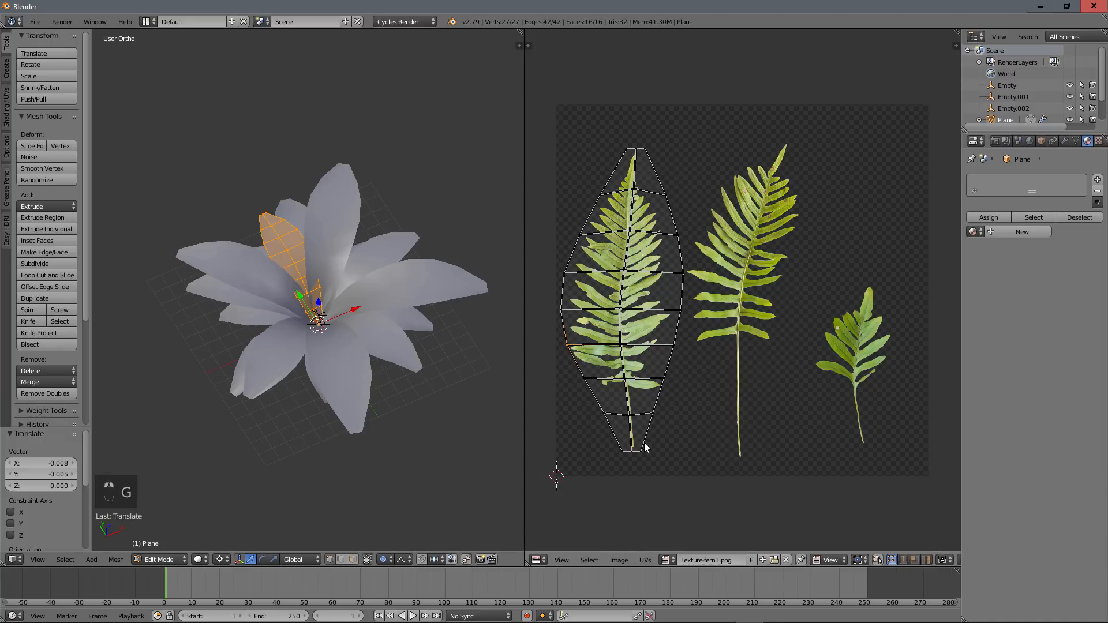
{"action": "right_click", "coordinate": [637, 454]}
{"action": "key", "text": "g"}
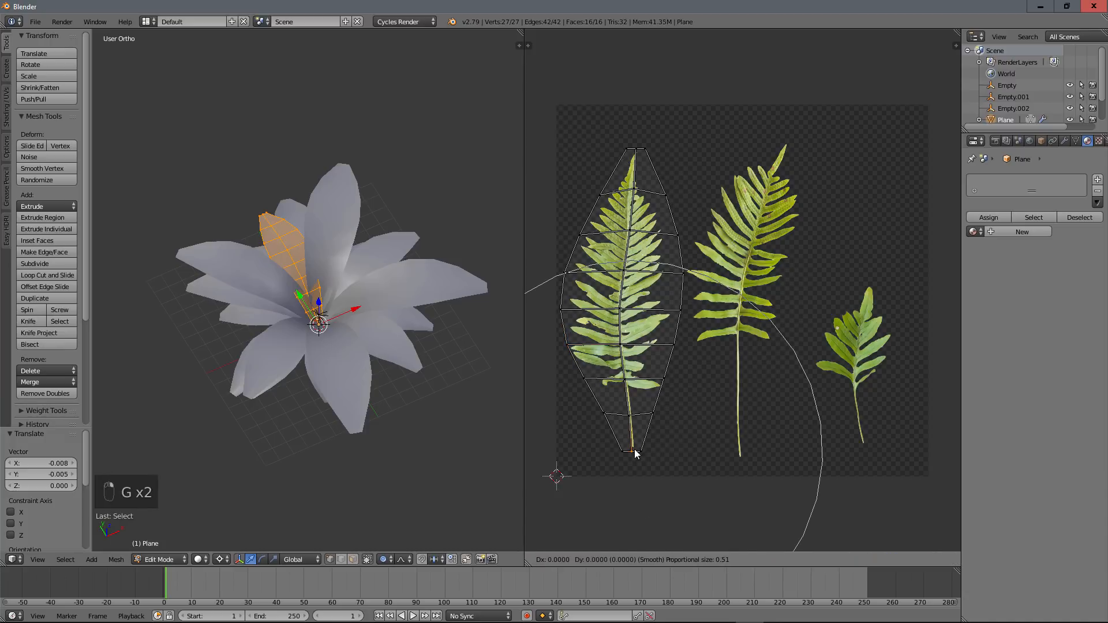
{"action": "left_click", "coordinate": [639, 443]}
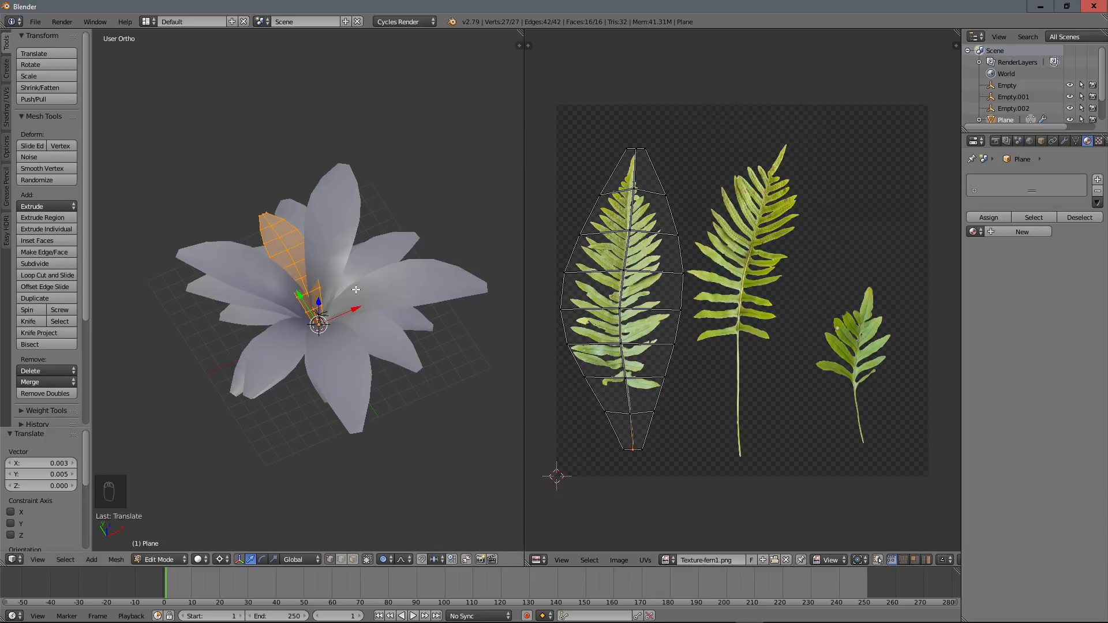
Switch from the current leaf mesh to editing the lower leaf layer, Plane.001, and unwrap all its faces
{"action": "key", "text": "Tab"}
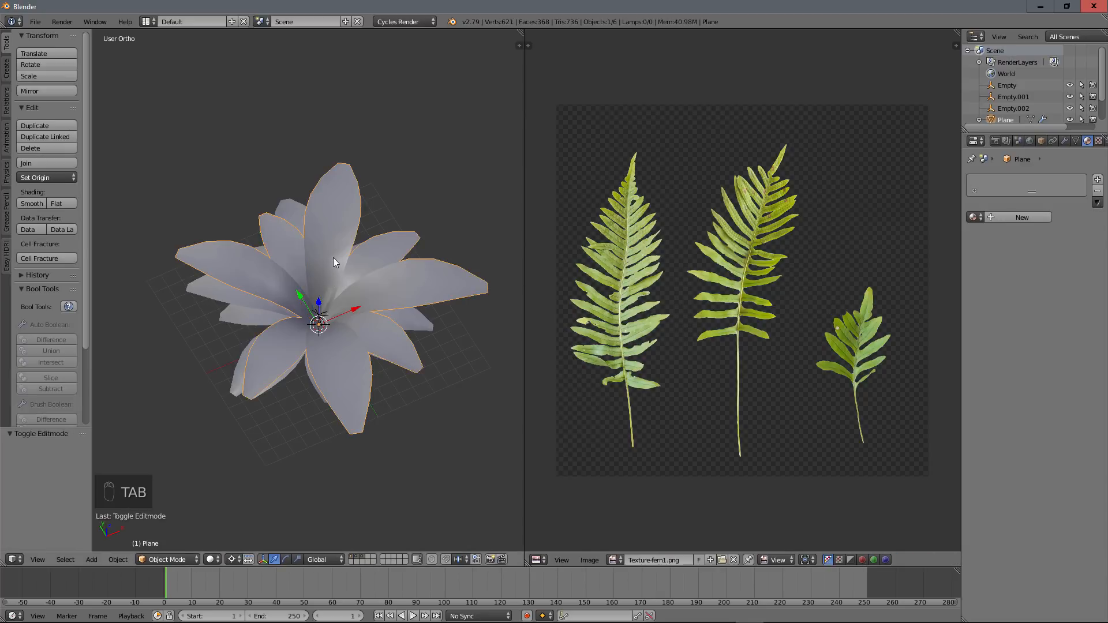
{"action": "middle_click_drag", "start_coordinate": [333, 257], "coordinate": [459, 241]}
{"action": "right_click", "coordinate": [406, 206]}
{"action": "key", "text": "Tab"}
{"action": "key", "text": "a"}
{"action": "key", "text": "a"}
{"action": "key", "text": "a"}
{"action": "key", "text": "a"}
{"action": "left_click", "coordinate": [458, 241]}
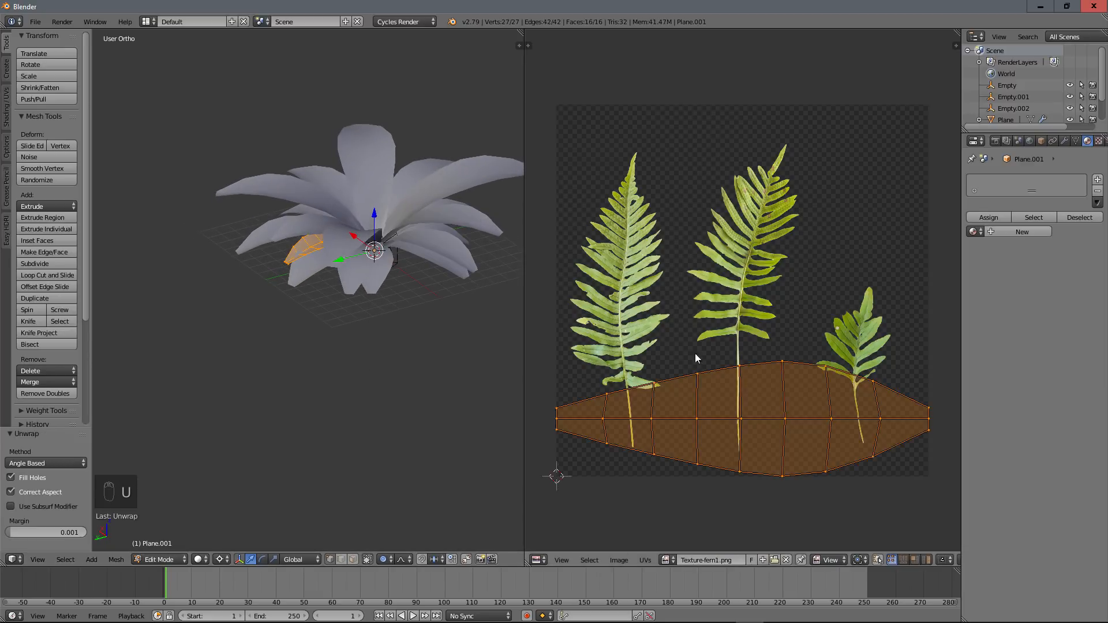
Rotate the UV island of Plane.001 by -90 degrees
{"action": "scroll", "coordinate": [769, 404], "scroll_direction": "down", "scroll_amount": 2}
{"action": "type", "text": "r"}
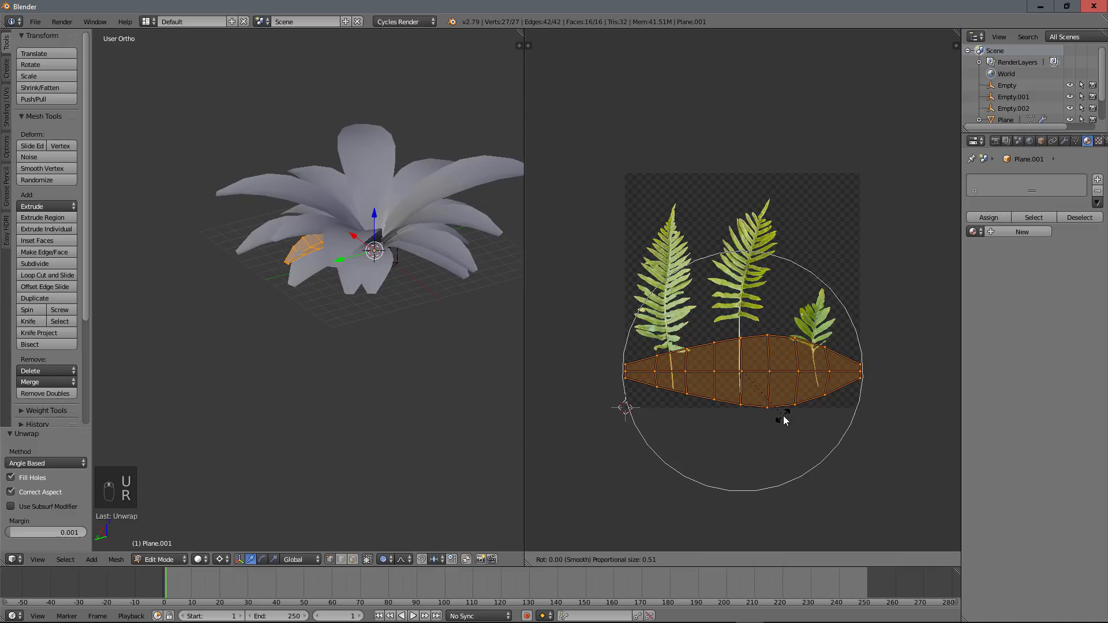
{"action": "type", "text": "90"}
{"action": "key", "text": "Return"}
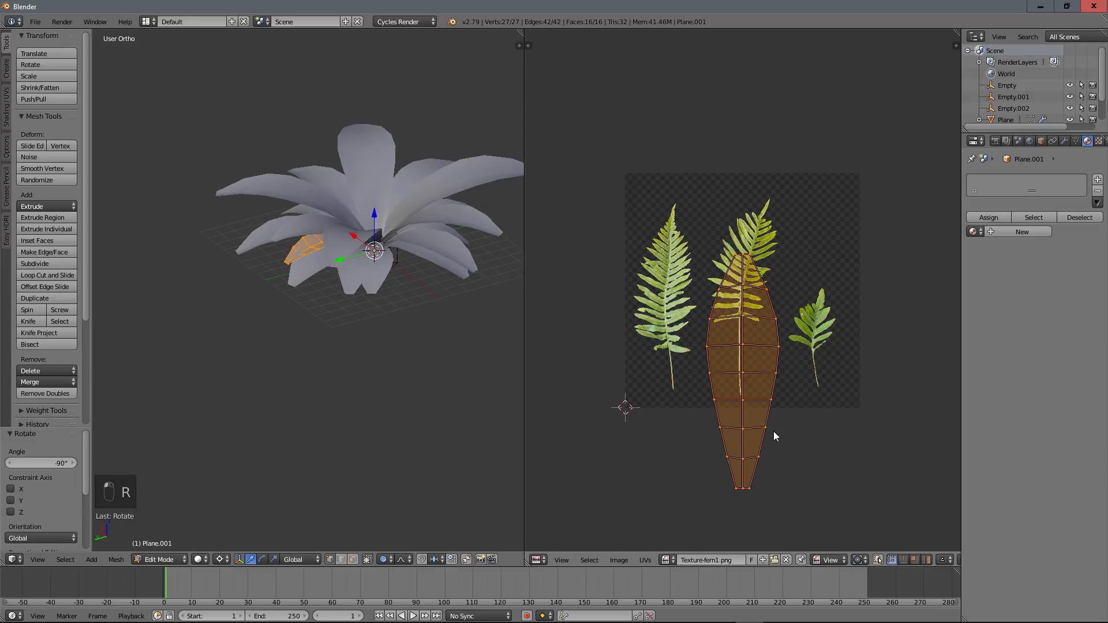
Move the Plane.001 UV island over the middle fern and scale it down to about 0.91
{"action": "key", "text": "g"}
{"action": "left_click", "coordinate": [775, 352]}
{"action": "scroll", "coordinate": [780, 389], "scroll_direction": "up", "scroll_amount": 3}
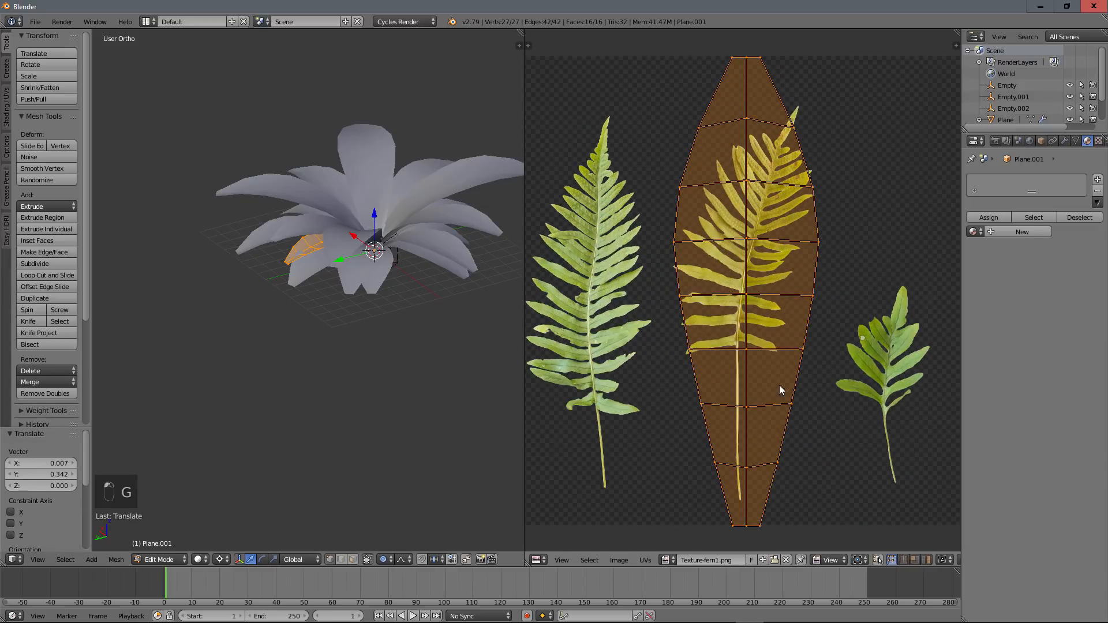
{"action": "key", "text": "g"}
{"action": "key", "text": "s"}
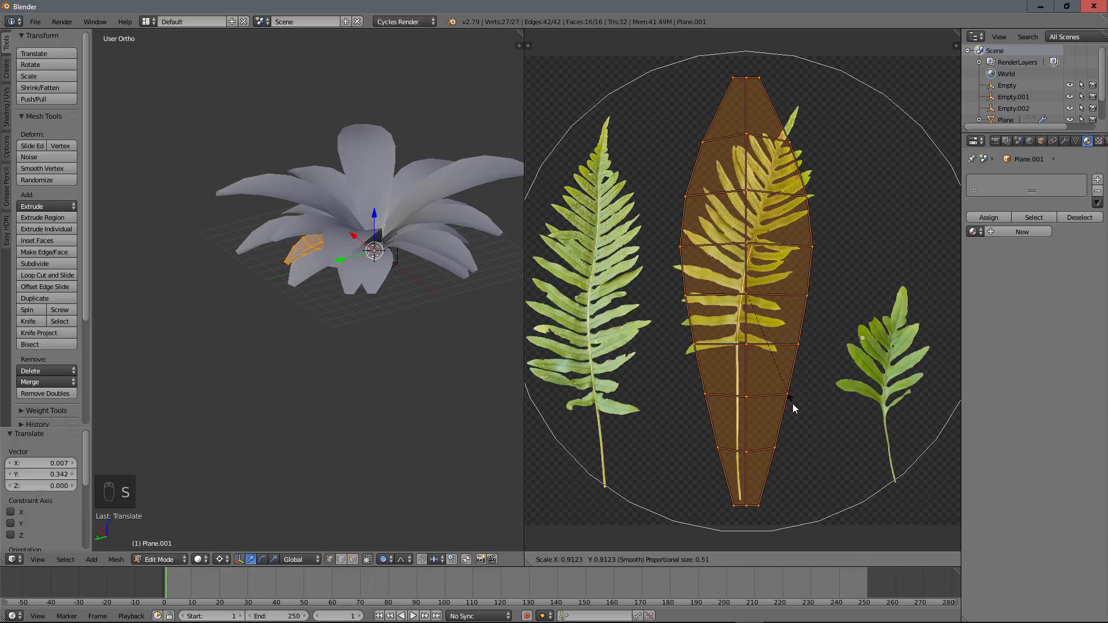
{"action": "left_click", "coordinate": [792, 404]}
Bend the top of the UV island toward the middle fern's tip, adjusting its top points and the upper midrib point
{"action": "right_click_drag", "start_coordinate": [746, 80], "coordinate": [795, 94]}
{"action": "right_click", "coordinate": [804, 95]}
{"action": "key", "text": "g"}
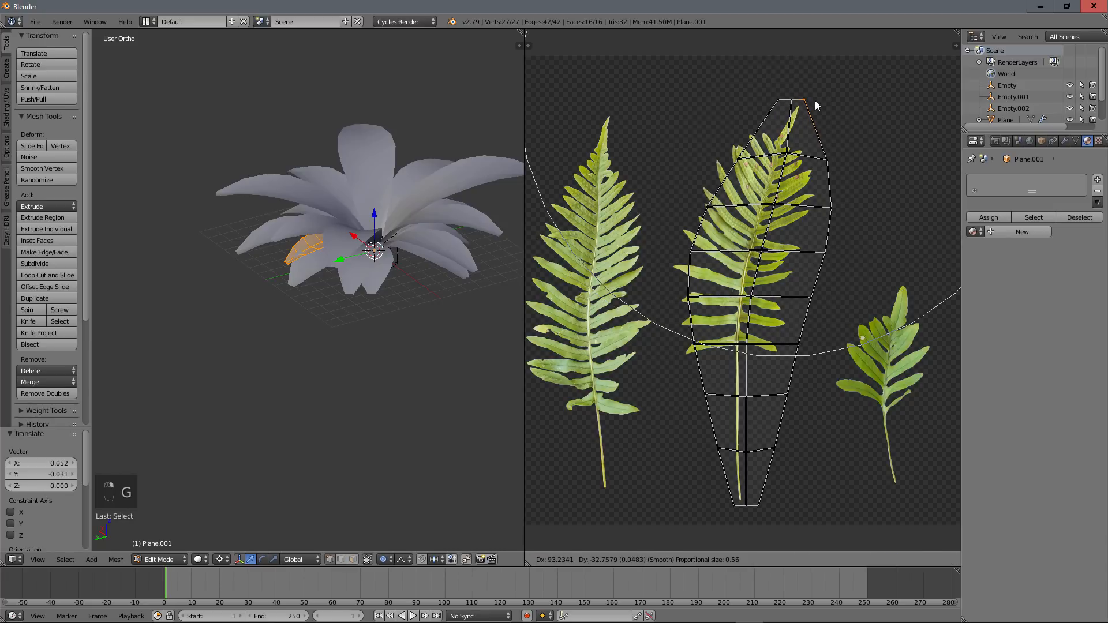
{"action": "left_click", "coordinate": [815, 99]}
{"action": "key", "text": "g"}
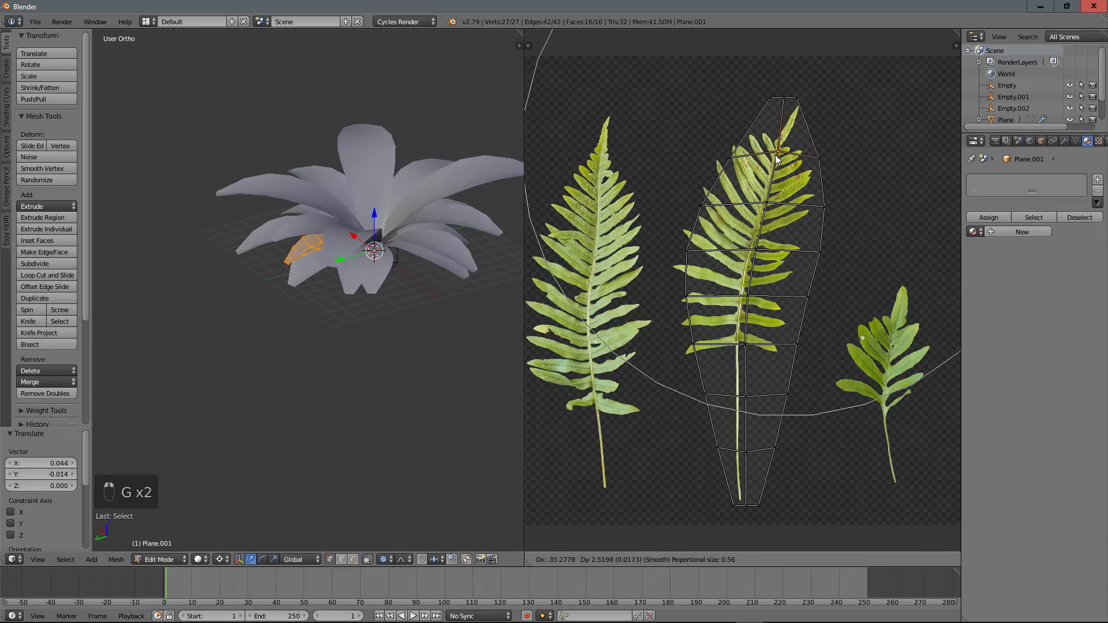
{"action": "left_click", "coordinate": [799, 99]}
{"action": "key", "text": "g"}
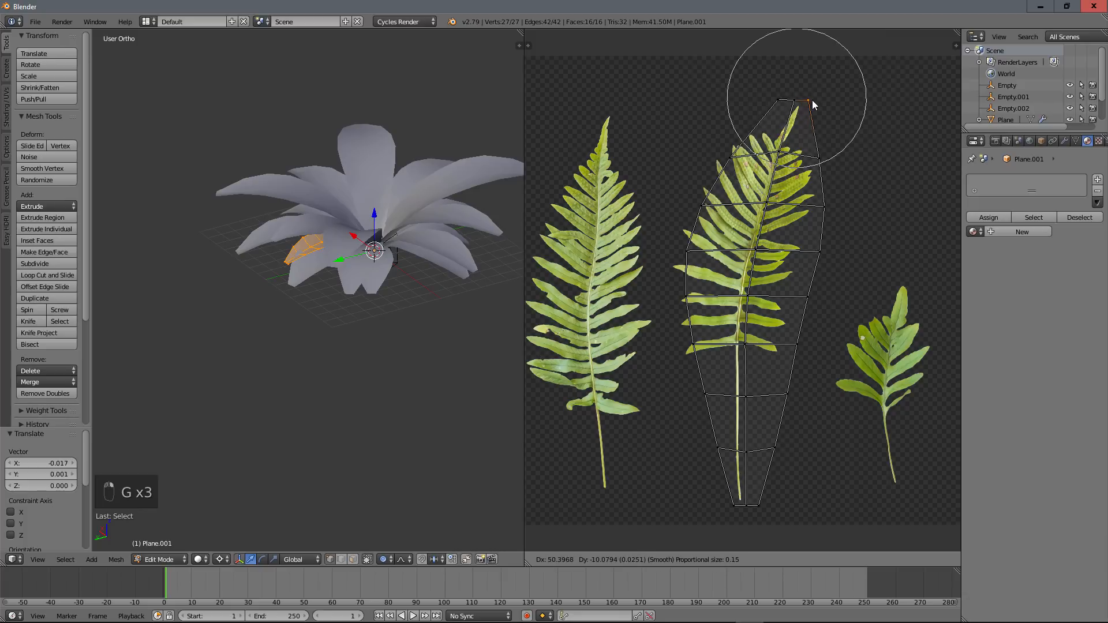
{"action": "left_click", "coordinate": [814, 101]}
Pull the upper-left outline points of the Plane.001 UV island outward around the middle fern's upper fronds using proportional editing
{"action": "right_click", "coordinate": [738, 157]}
{"action": "key", "text": "g"}
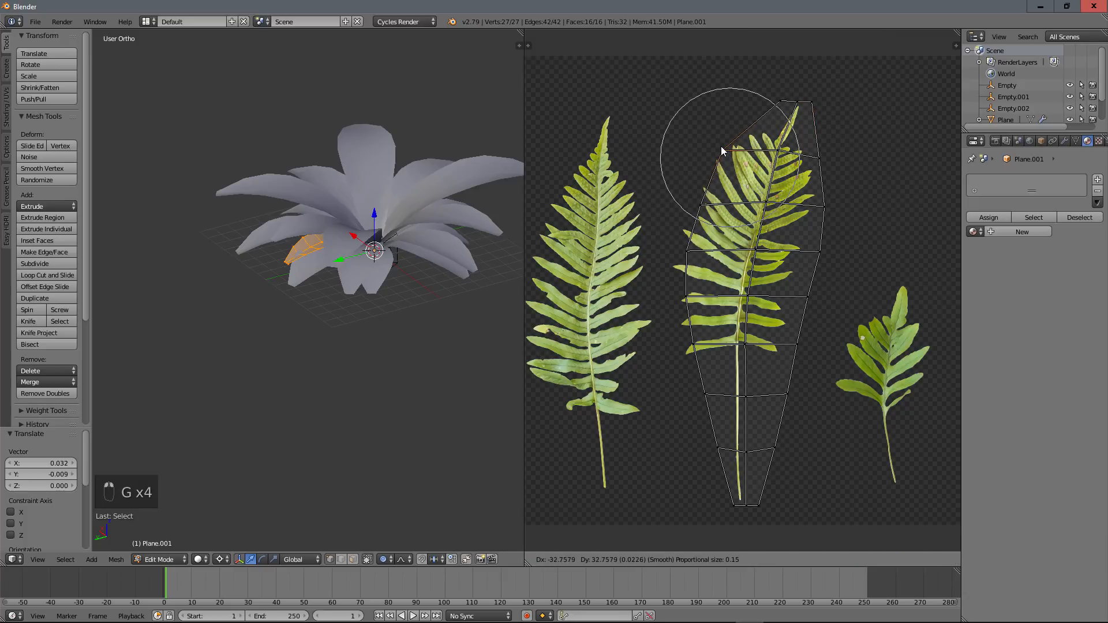
{"action": "scroll", "coordinate": [725, 153], "scroll_direction": "down", "scroll_amount": 2}
{"action": "left_click", "coordinate": [723, 153]}
{"action": "right_click", "coordinate": [689, 246]}
{"action": "key", "text": "g"}
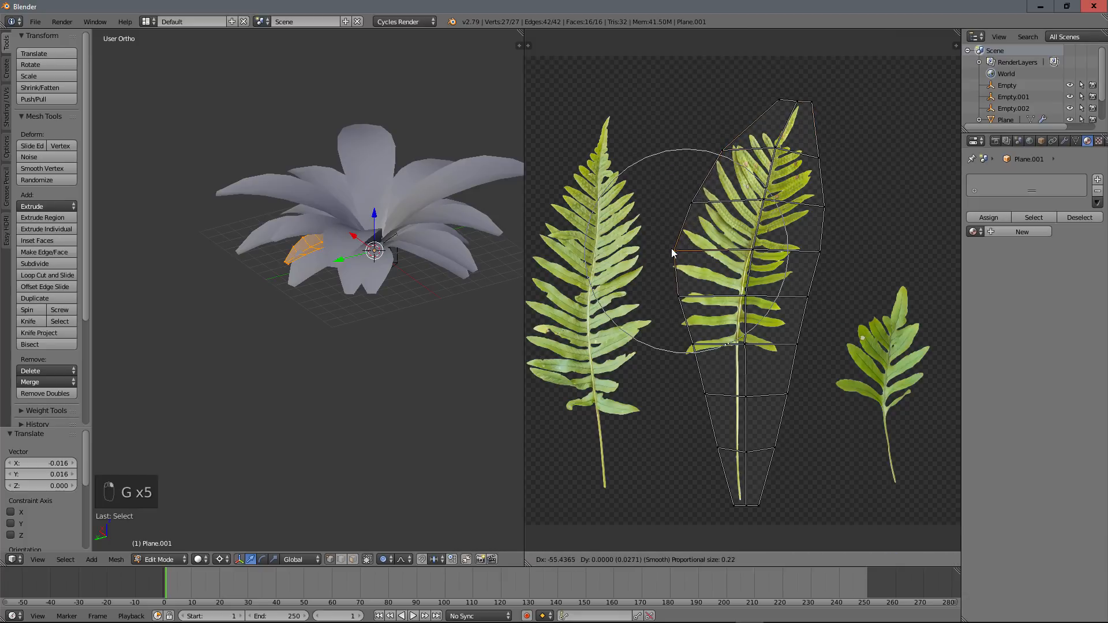
{"action": "left_click", "coordinate": [672, 248]}
Move the lower-left outline points of the UV island outward and slightly down to enclose the middle fern's lowest fronds
{"action": "right_click", "coordinate": [682, 304]}
{"action": "key", "text": "g"}
{"action": "left_click", "coordinate": [670, 311]}
{"action": "right_click", "coordinate": [691, 346]}
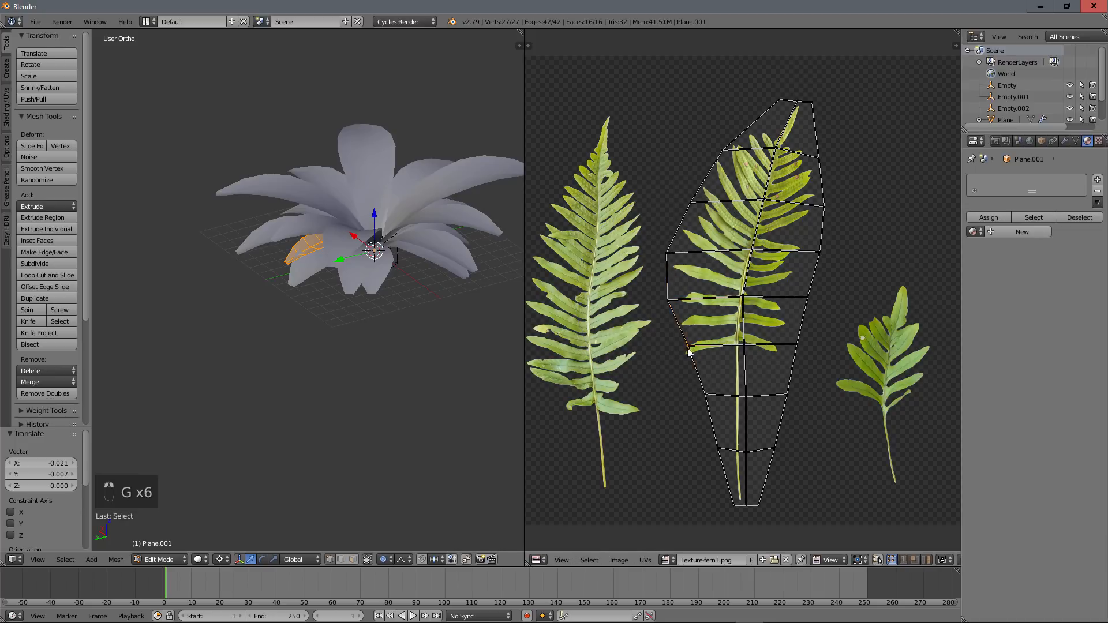
{"action": "key", "text": "g"}
{"action": "left_click", "coordinate": [677, 360]}
Nudge the island's right edge inward and move its base midpoint onto the end of the middle fern's stem
{"action": "right_click", "coordinate": [814, 254]}
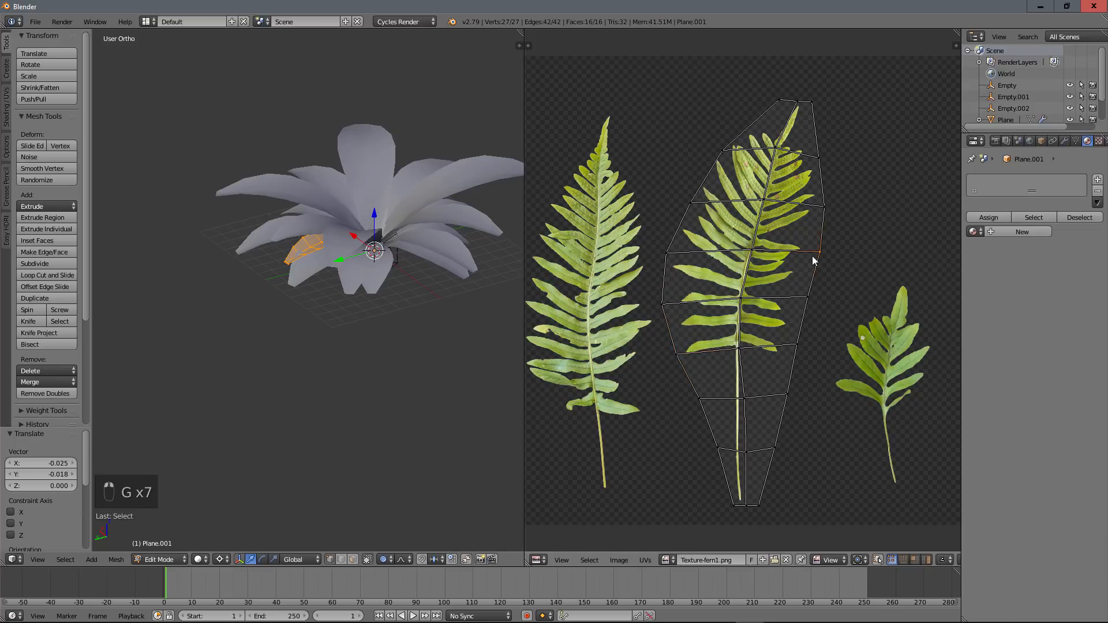
{"action": "key", "text": "g"}
{"action": "left_click", "coordinate": [806, 257]}
{"action": "right_click", "coordinate": [743, 505]}
{"action": "key", "text": "g"}
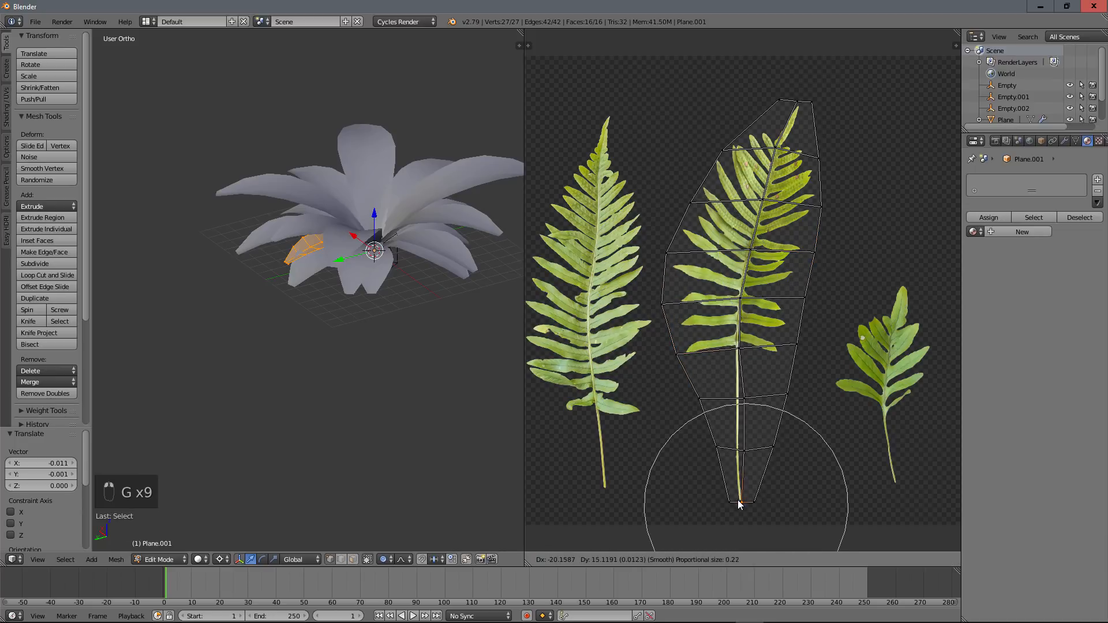
{"action": "left_click", "coordinate": [739, 502]}
{"action": "scroll", "coordinate": [776, 294], "scroll_direction": "down", "scroll_amount": 3}
Switch from Plane.001 to editing the lowest leaf layer, Plane.002, and unwrap all its faces
{"action": "key", "text": "Tab"}
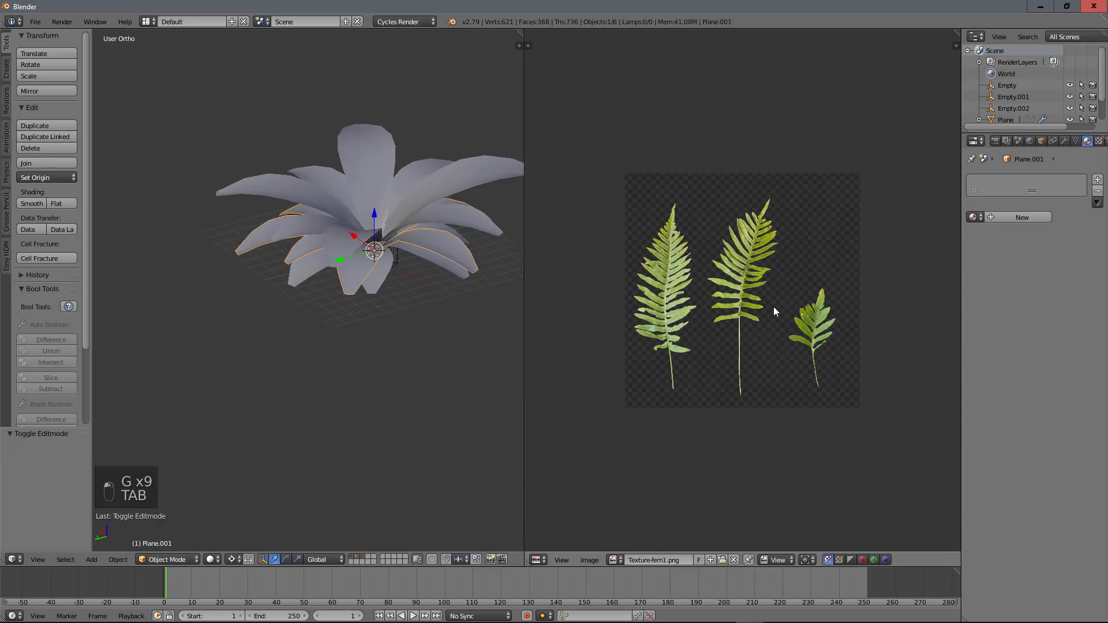
{"action": "middle_click_drag", "start_coordinate": [390, 280], "coordinate": [371, 266]}
{"action": "right_click", "coordinate": [394, 237]}
{"action": "key", "text": "Tab"}
{"action": "key", "text": "a"}
{"action": "key", "text": "a"}
{"action": "key", "text": "a"}
{"action": "key", "text": "a"}
{"action": "key", "text": "a"}
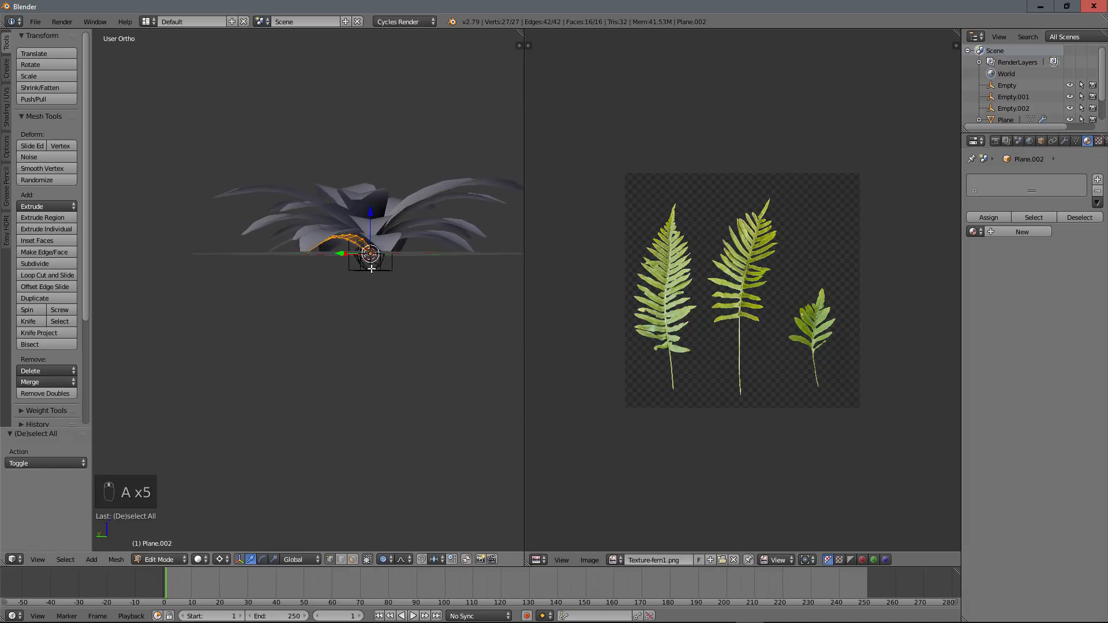
{"action": "key", "text": "u"}
{"action": "left_click", "coordinate": [371, 269]}
{"action": "scroll", "coordinate": [797, 401], "scroll_direction": "down", "scroll_amount": 2}
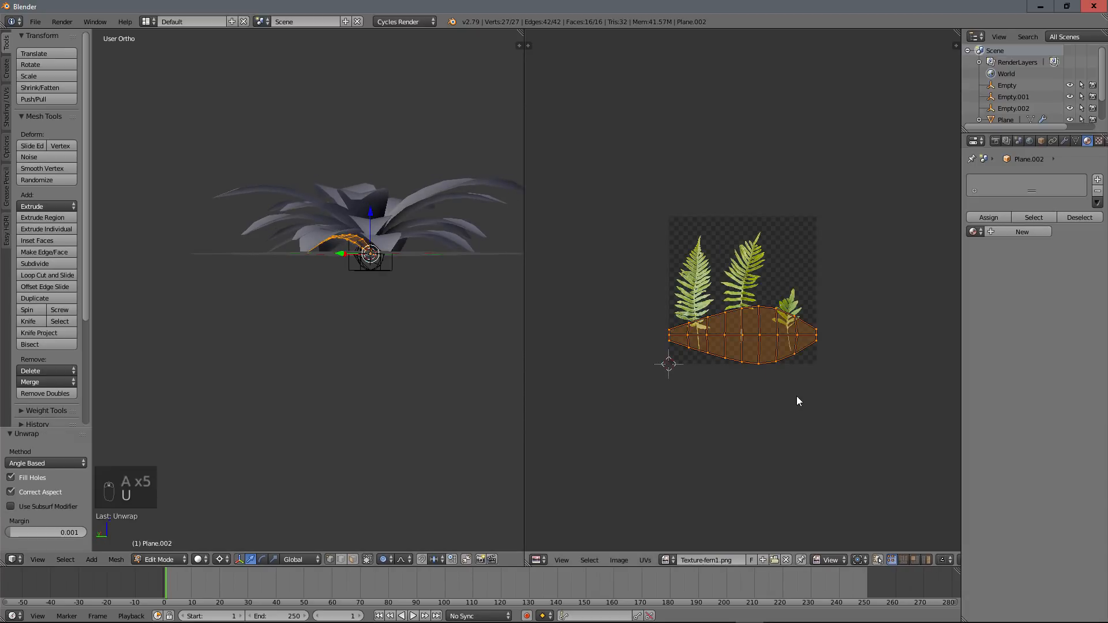
Rotate the UV island of Plane.002 by -90 degrees
{"action": "scroll", "coordinate": [797, 401], "scroll_direction": "up", "scroll_amount": 1}
{"action": "key", "text": "t"}
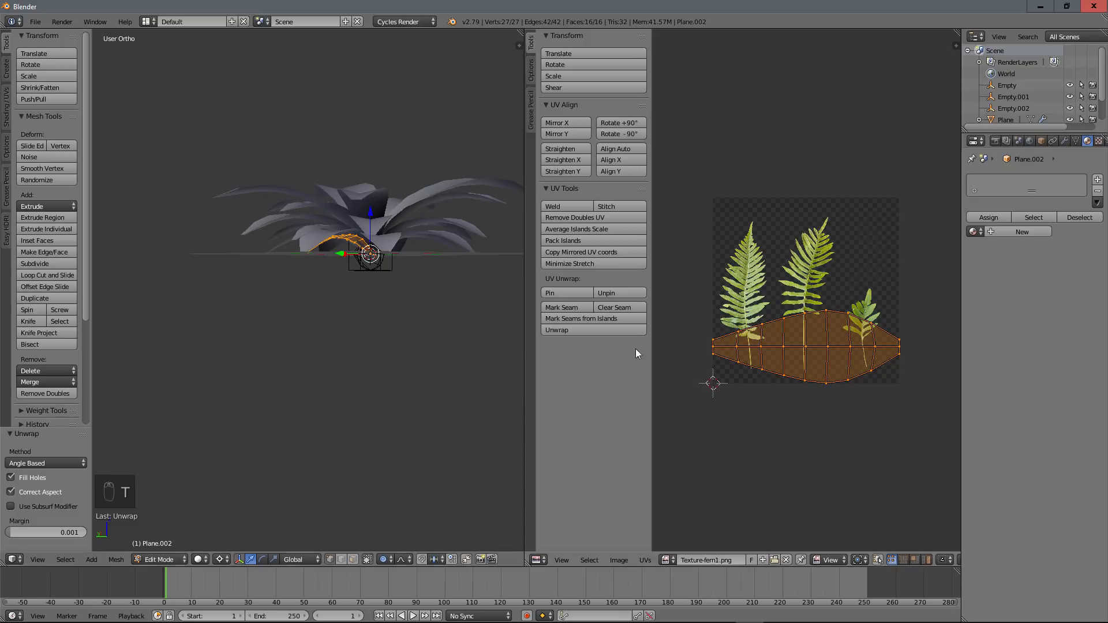
{"action": "key", "text": "t"}
{"action": "type", "text": "r"}
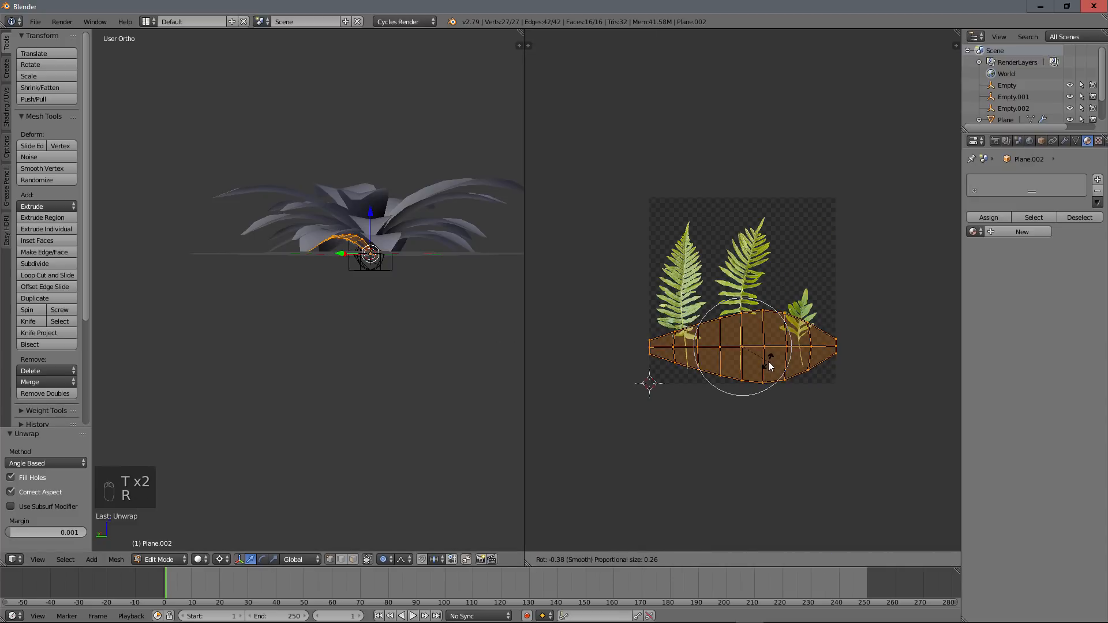
{"action": "type", "text": "90"}
{"action": "left_click", "coordinate": [767, 359]}
{"action": "scroll", "coordinate": [779, 361], "scroll_direction": "up", "scroll_amount": 2}
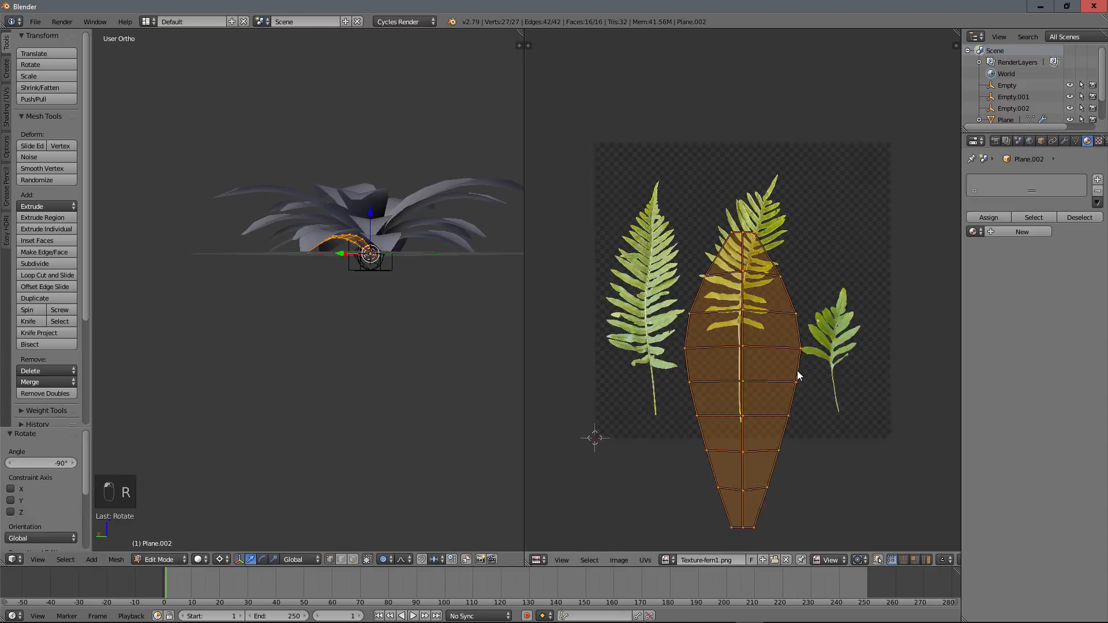
Move the Plane.002 UV island over the small fern and scale it down to about 0.51
{"action": "key", "text": "g"}
{"action": "left_click", "coordinate": [884, 361]}
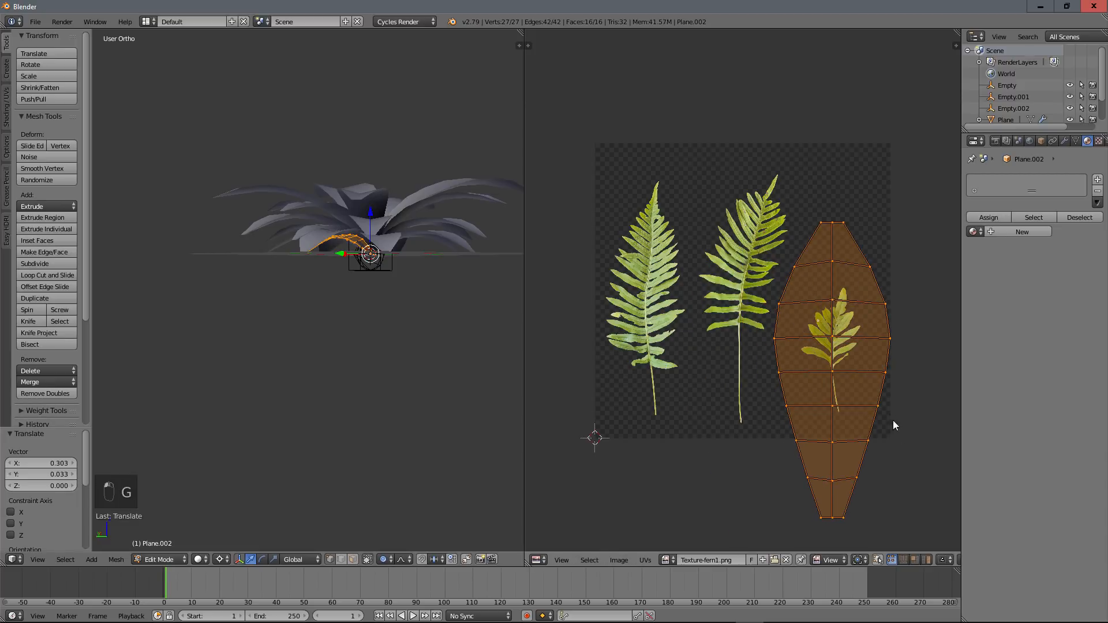
{"action": "key", "text": "s"}
{"action": "left_click", "coordinate": [880, 389]}
{"action": "scroll", "coordinate": [879, 422], "scroll_direction": "up", "scroll_amount": 2}
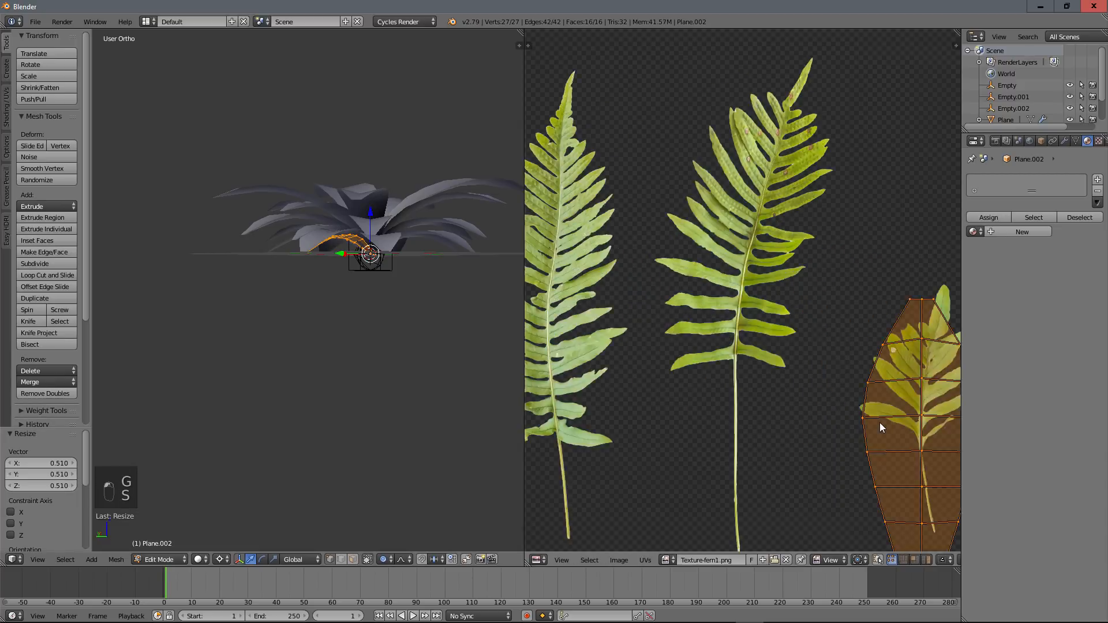
Reposition the UV island centrally over the small fern and scale it down by a further factor of about 0.85
{"action": "scroll", "coordinate": [860, 402], "scroll_direction": "down", "scroll_amount": 1}
{"action": "middle_click_drag", "start_coordinate": [860, 401], "coordinate": [806, 394]}
{"action": "key", "text": "g"}
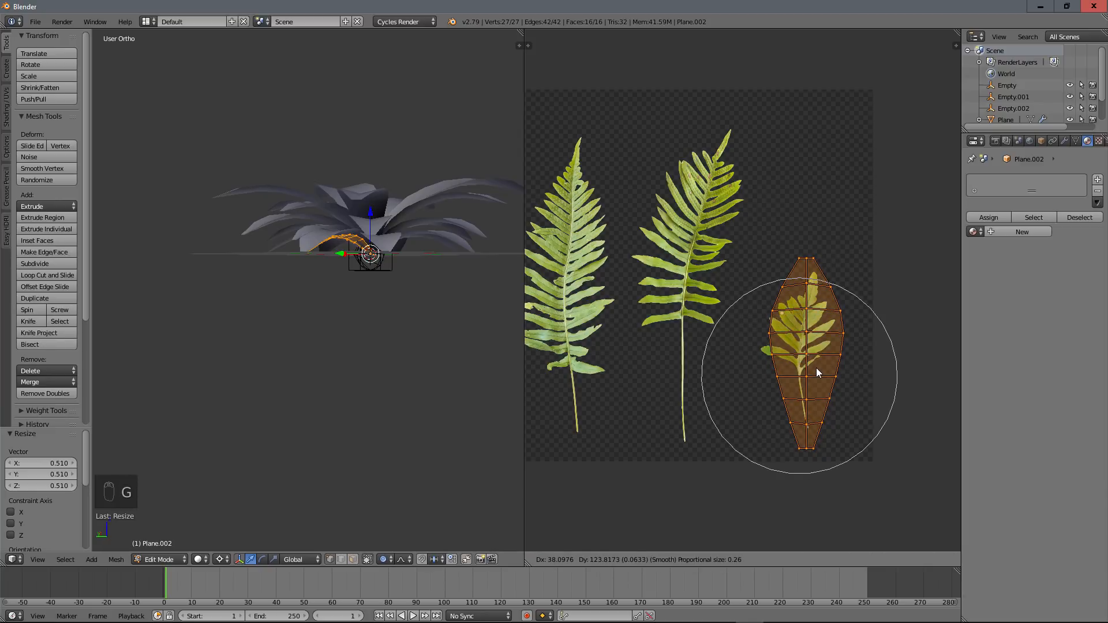
{"action": "left_click", "coordinate": [816, 368]}
{"action": "key", "text": "s"}
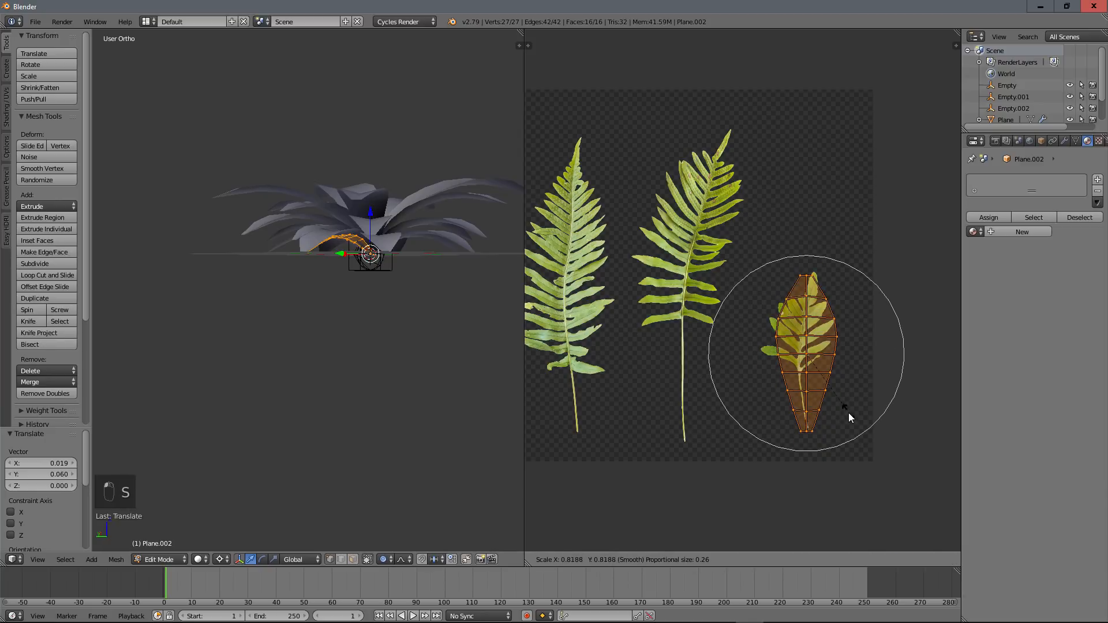
{"action": "left_click", "coordinate": [851, 415]}
Widen the Plane.002 UV island along X by a factor of about 1.185
{"action": "key", "text": "s"}
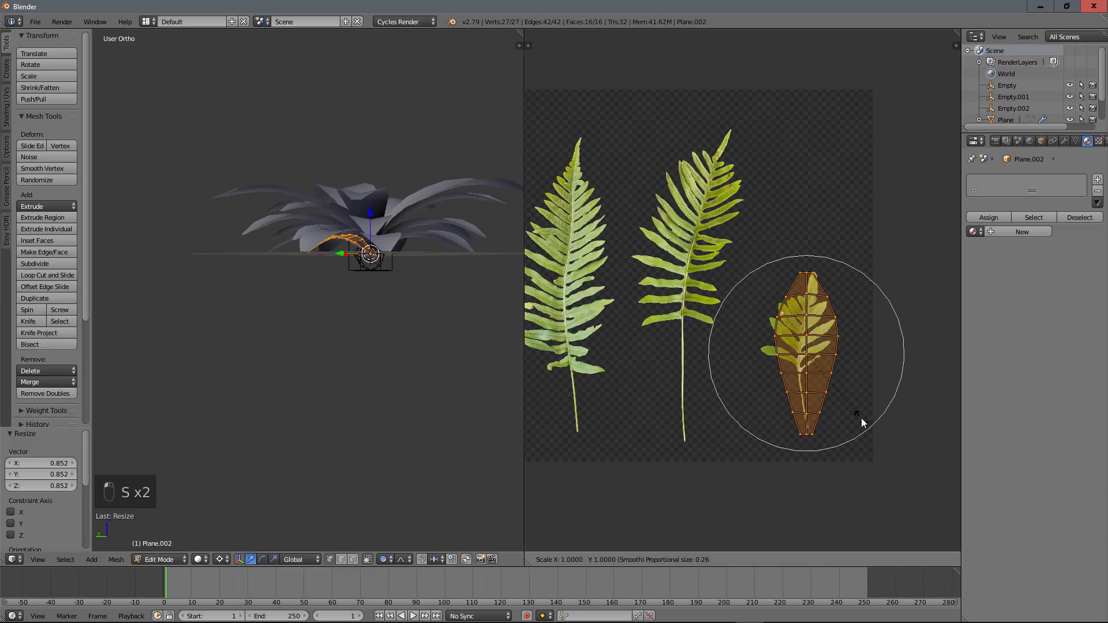
{"action": "key", "text": "x"}
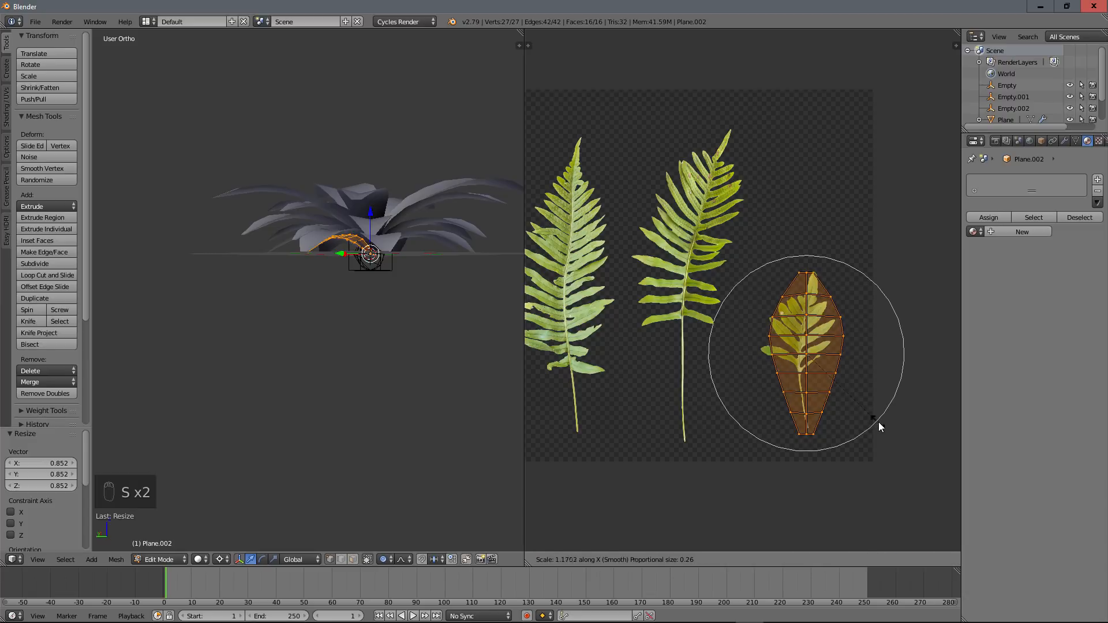
{"action": "left_click", "coordinate": [878, 422]}
Shape the UV island to the small fern by adjusting its top midpoint, widest left point and base midpoint with proportional editing
{"action": "scroll", "coordinate": [857, 382], "scroll_direction": "up", "scroll_amount": 2}
{"action": "right_click", "coordinate": [843, 274]}
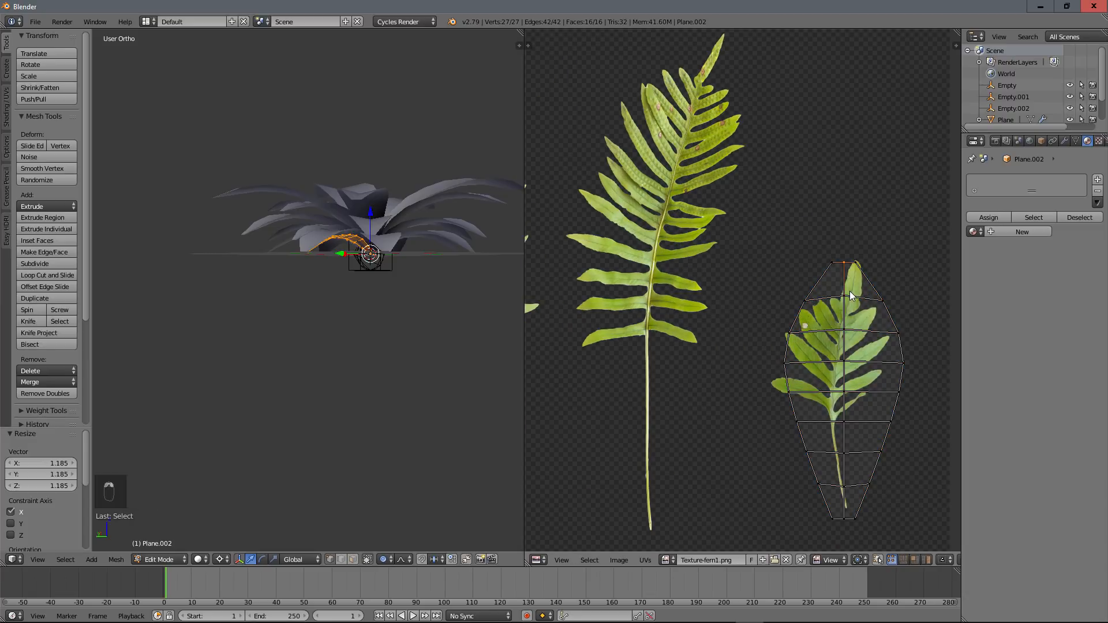
{"action": "key", "text": "g"}
{"action": "left_click", "coordinate": [828, 315]}
{"action": "right_click", "coordinate": [784, 369]}
{"action": "key", "text": "g"}
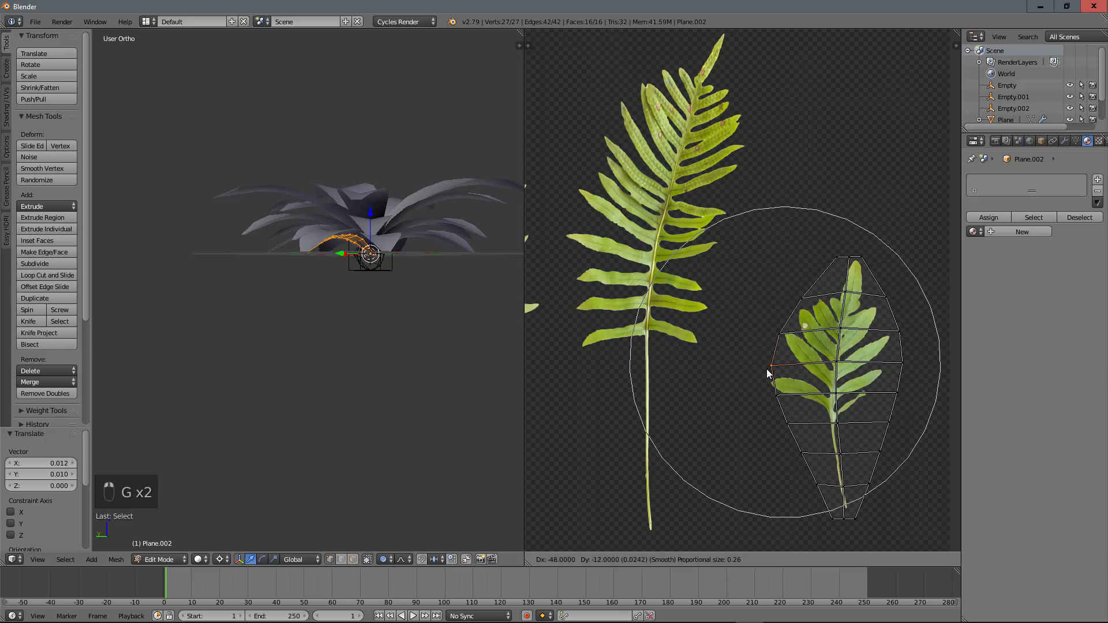
{"action": "scroll", "coordinate": [769, 371], "scroll_direction": "down", "scroll_amount": 2}
{"action": "left_click", "coordinate": [763, 374]}
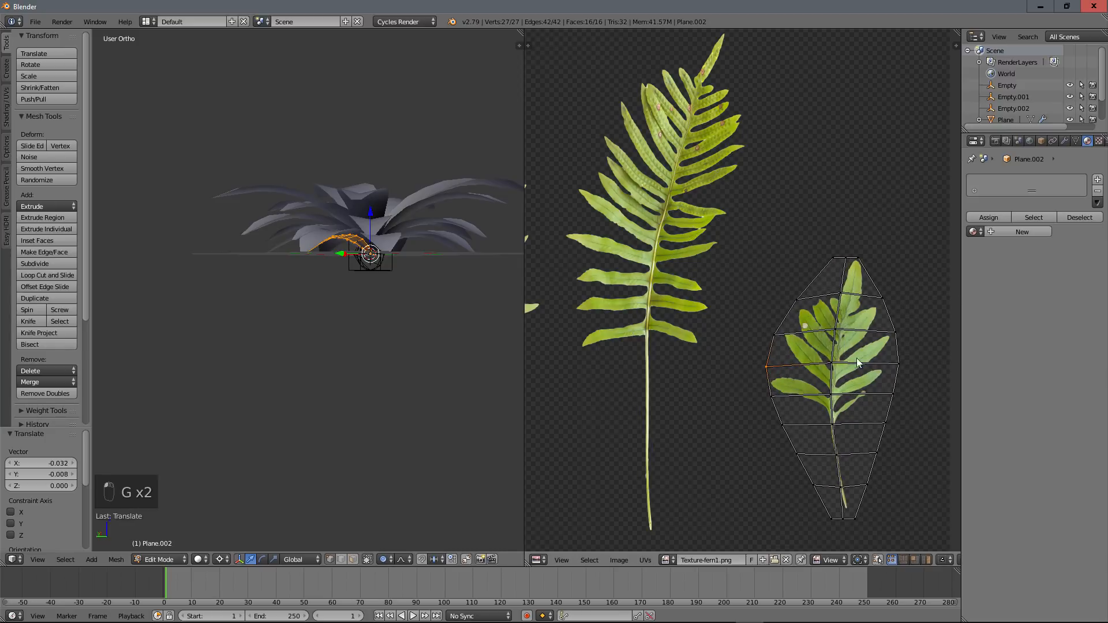
{"action": "right_click", "coordinate": [846, 512]}
{"action": "key", "text": "g"}
{"action": "left_click", "coordinate": [850, 508]}
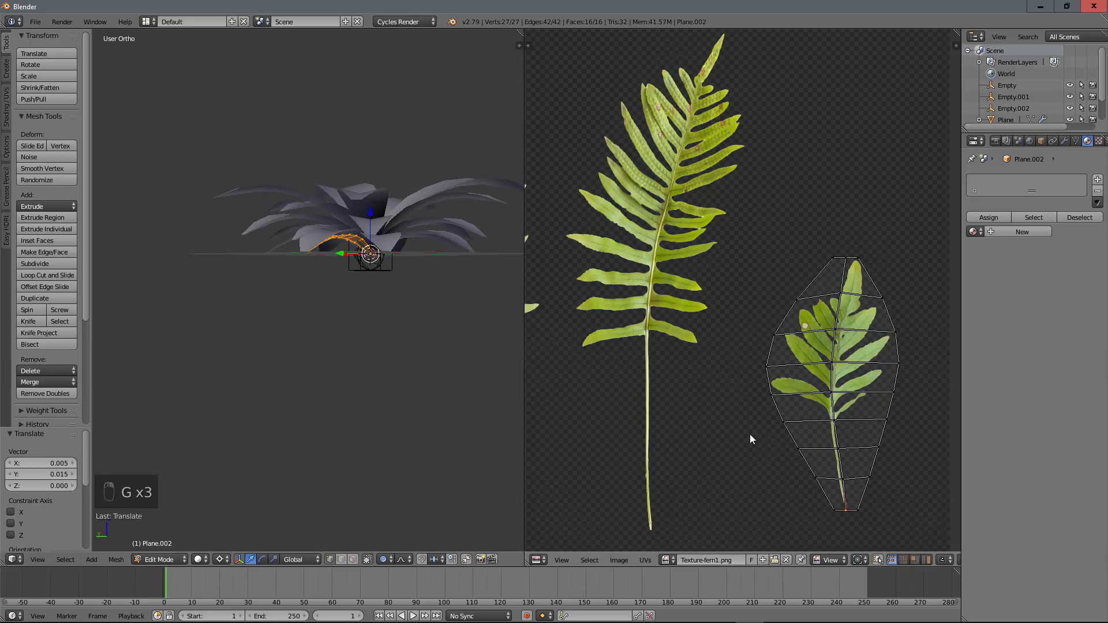
Leave Plane.002, check the UV layout of Plane.001 over the middle fern, and view the whole plant from several angles
{"action": "key", "text": "Tab"}
{"action": "right_click", "coordinate": [473, 231]}
{"action": "key", "text": "Tab"}
{"action": "scroll", "coordinate": [731, 414], "scroll_direction": "up", "scroll_amount": 3}
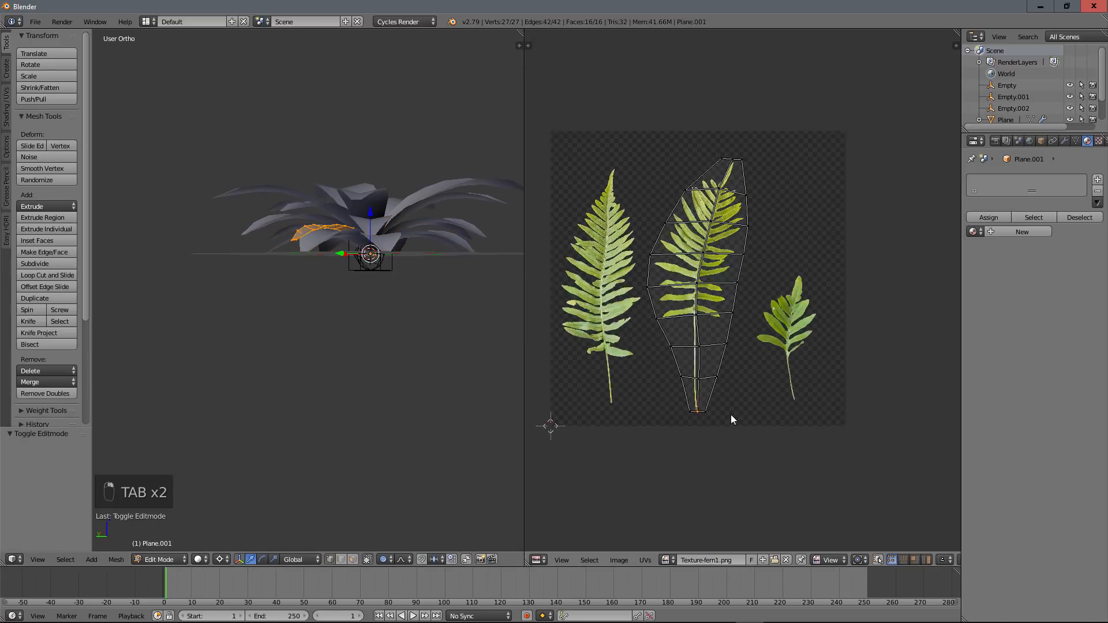
{"action": "key", "text": "Tab"}
{"action": "middle_click_drag", "start_coordinate": [380, 266], "coordinate": [379, 244]}
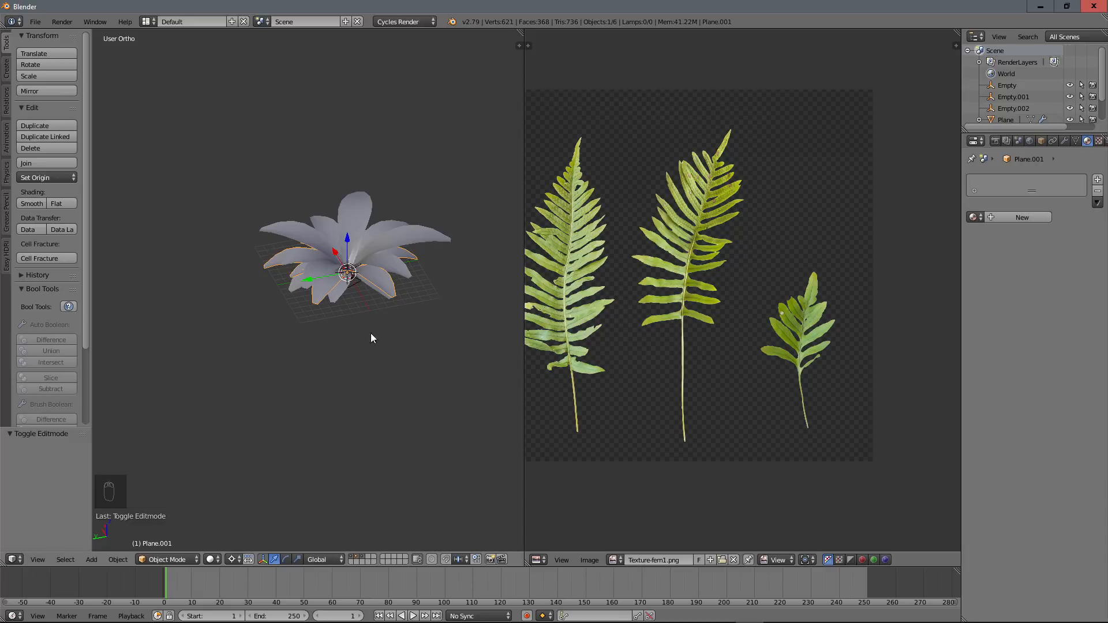
{"action": "middle_click_drag", "start_coordinate": [371, 333], "coordinate": [351, 242]}
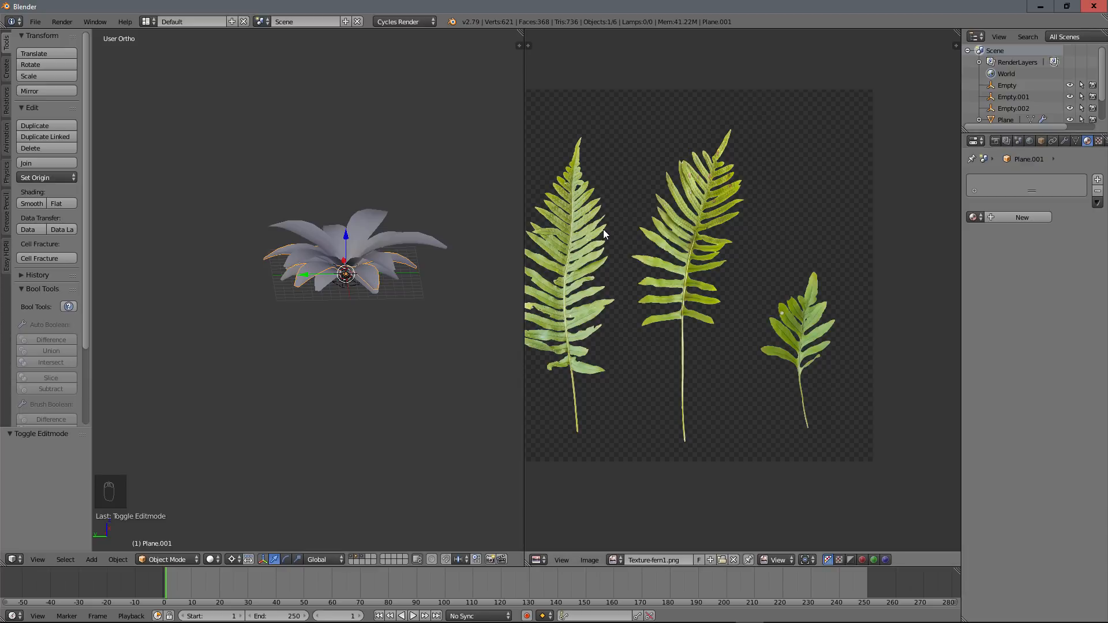
{"action": "middle_click_drag", "start_coordinate": [392, 261], "coordinate": [369, 278], "text": "shift"}
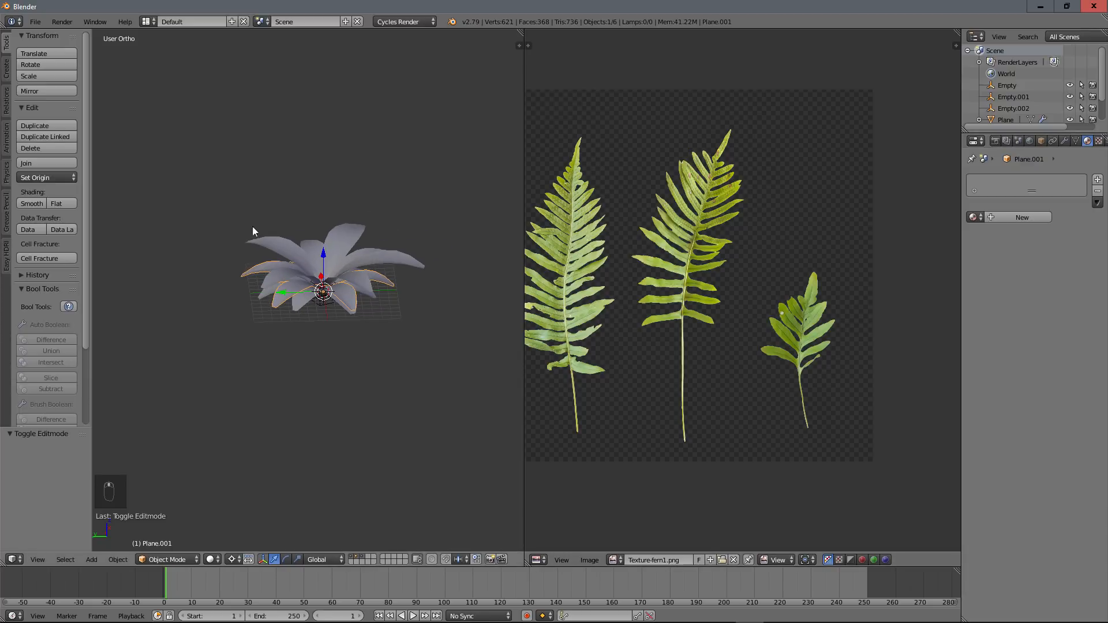
{"action": "middle_click_drag", "start_coordinate": [287, 325], "coordinate": [321, 306]}
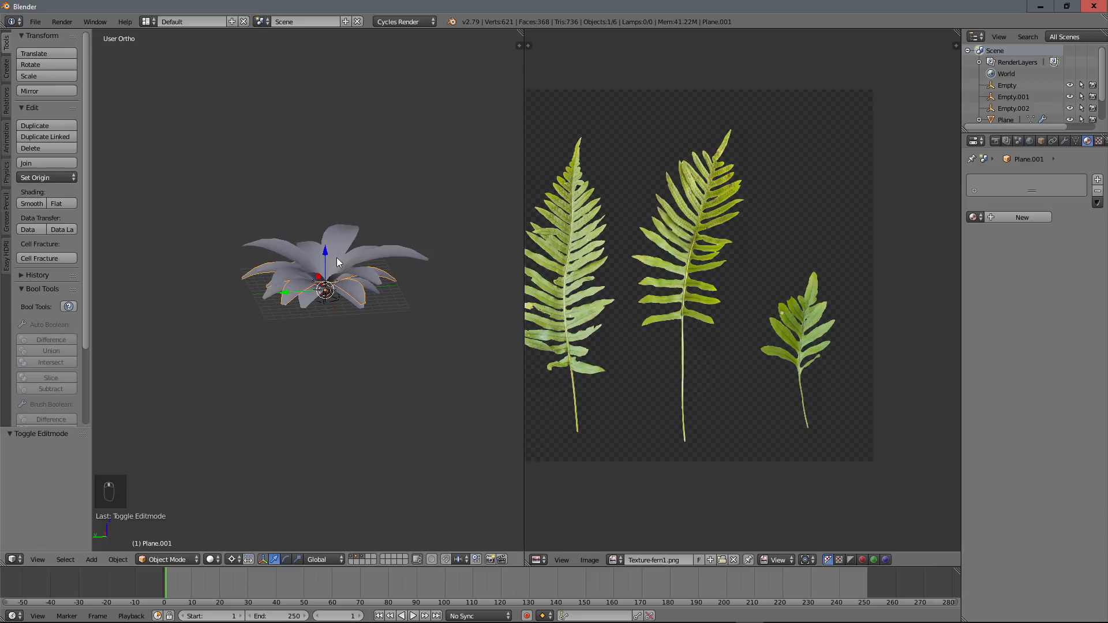
Create a new material named Fern on the uppermost leaf layer, Plane
{"action": "right_click", "coordinate": [337, 233]}
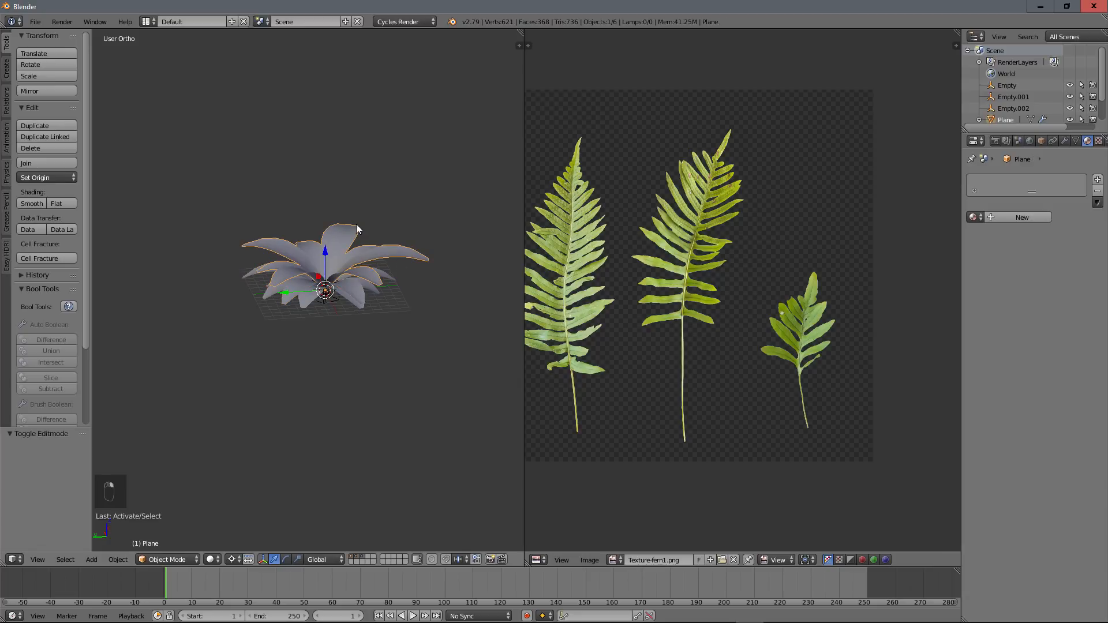
{"action": "left_click", "coordinate": [1023, 217]}
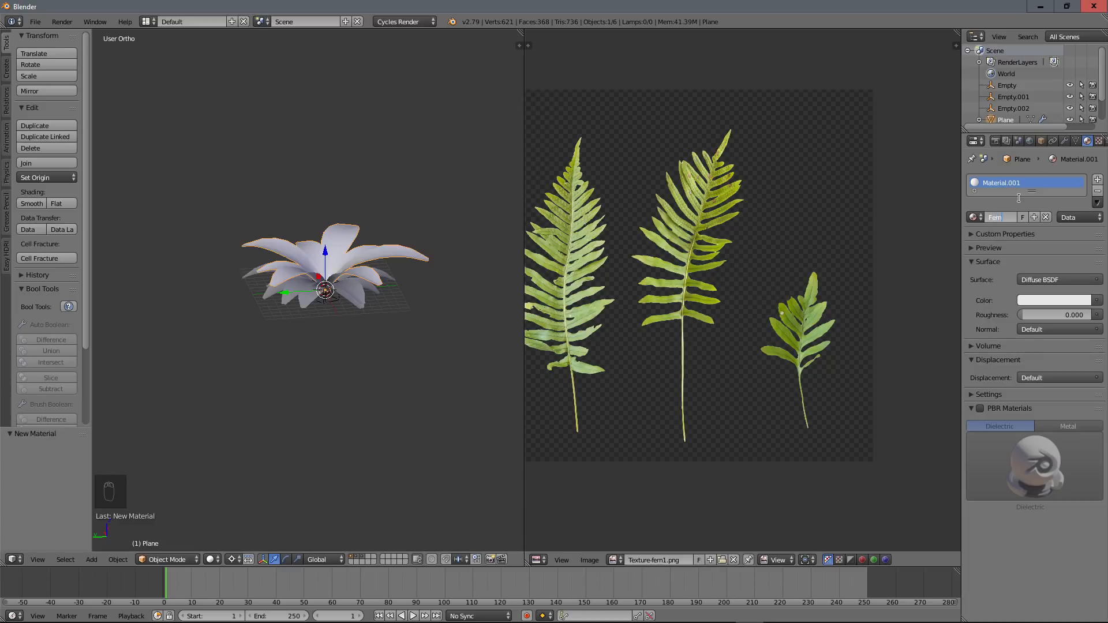
{"action": "key", "text": "Return"}
Assign the existing Fern material to the two lower leaf layers, Plane.001 and Plane.002
{"action": "scroll", "coordinate": [414, 241], "scroll_direction": "up", "scroll_amount": 3}
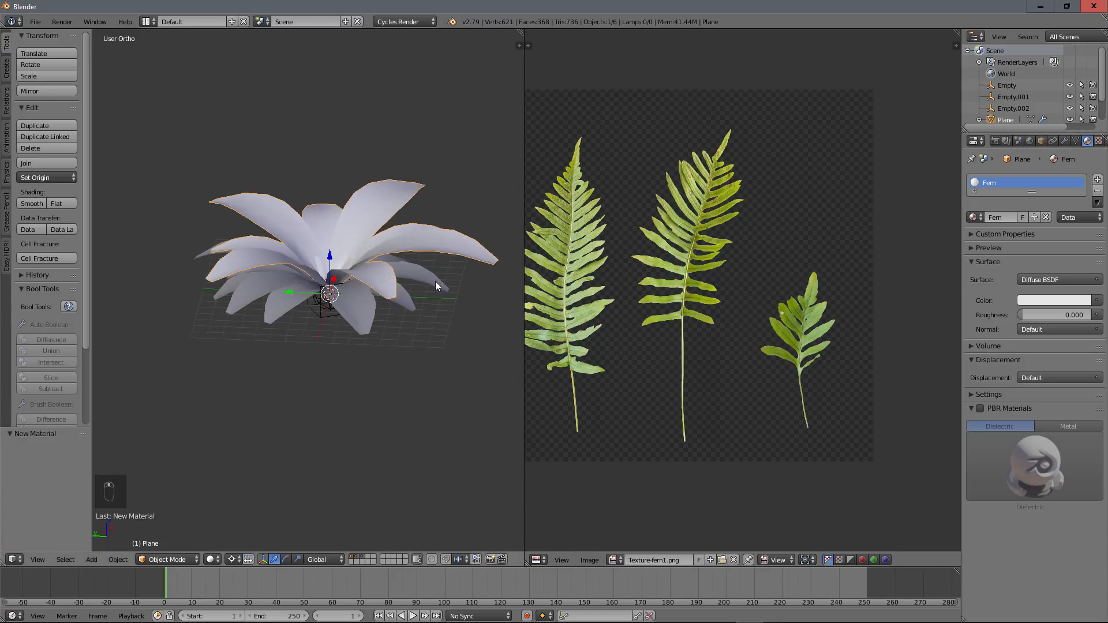
{"action": "right_click", "coordinate": [435, 281]}
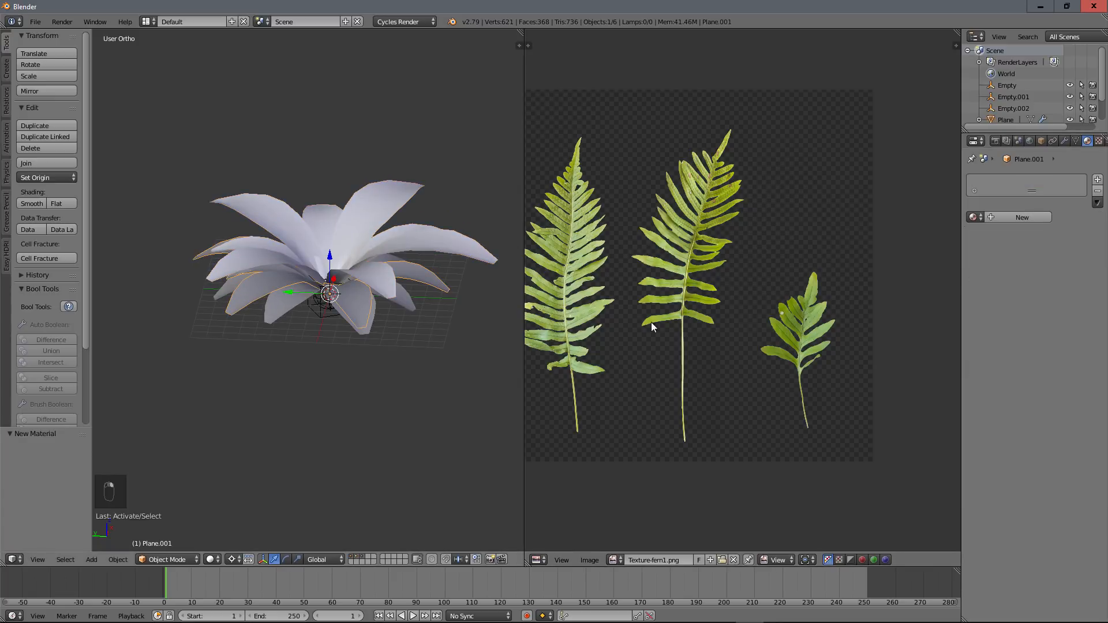
{"action": "left_click", "coordinate": [976, 218]}
{"action": "left_click", "coordinate": [963, 235]}
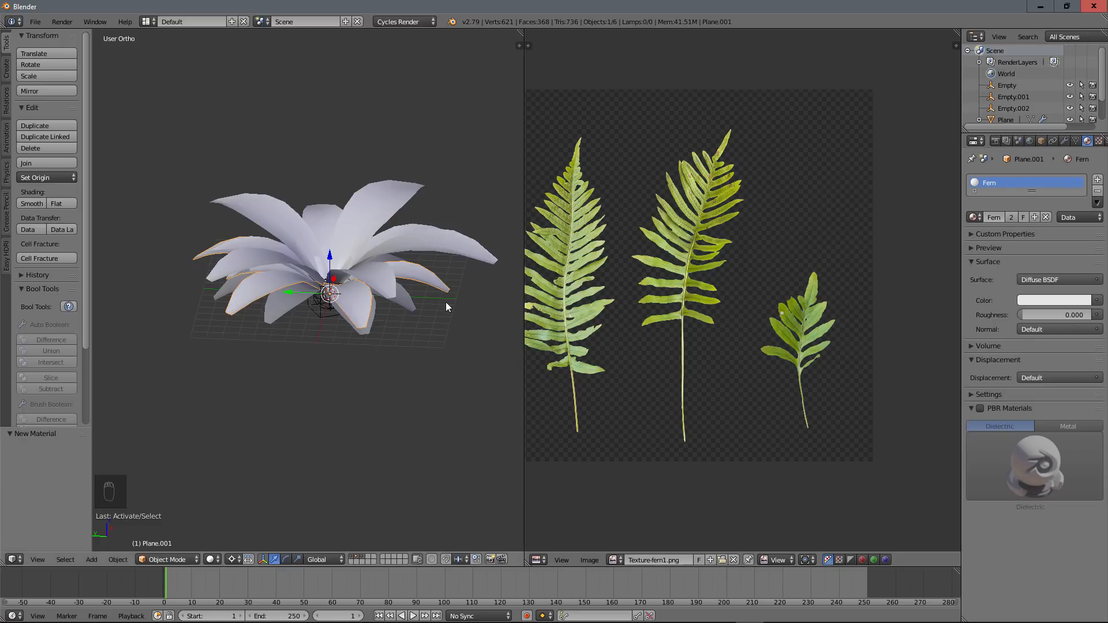
{"action": "right_click", "coordinate": [434, 303]}
{"action": "left_click", "coordinate": [974, 217]}
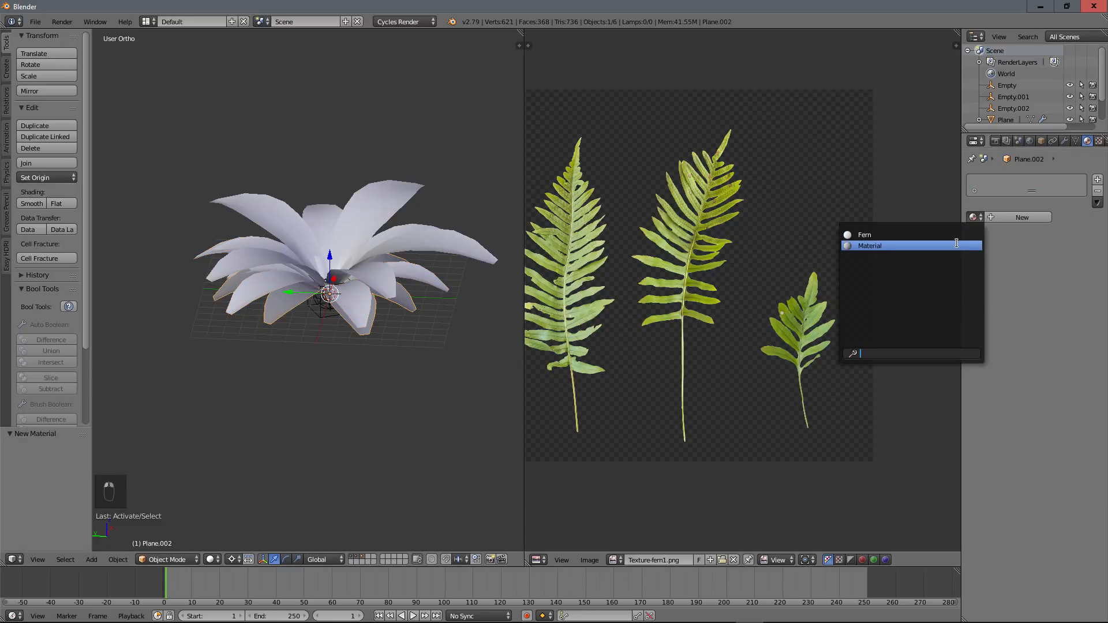
{"action": "left_click", "coordinate": [970, 234]}
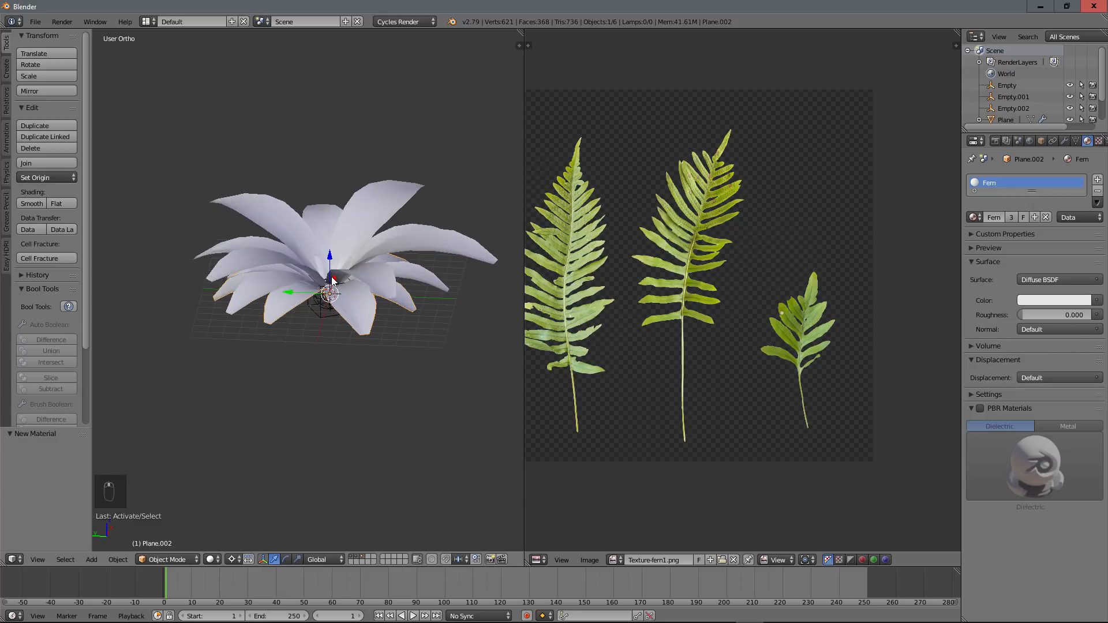
Split the image editor area horizontally and turn its upper half into a Node Editor
{"action": "left_click_drag", "start_coordinate": [953, 36], "coordinate": [946, 270]}
{"action": "left_click", "coordinate": [544, 265]}
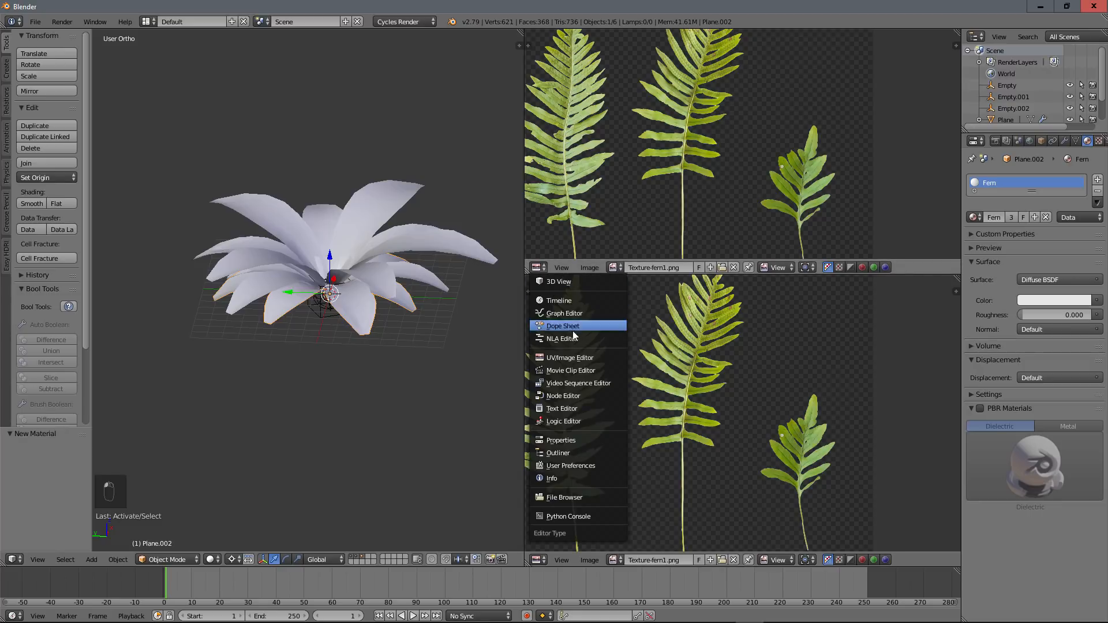
{"action": "left_click", "coordinate": [566, 396]}
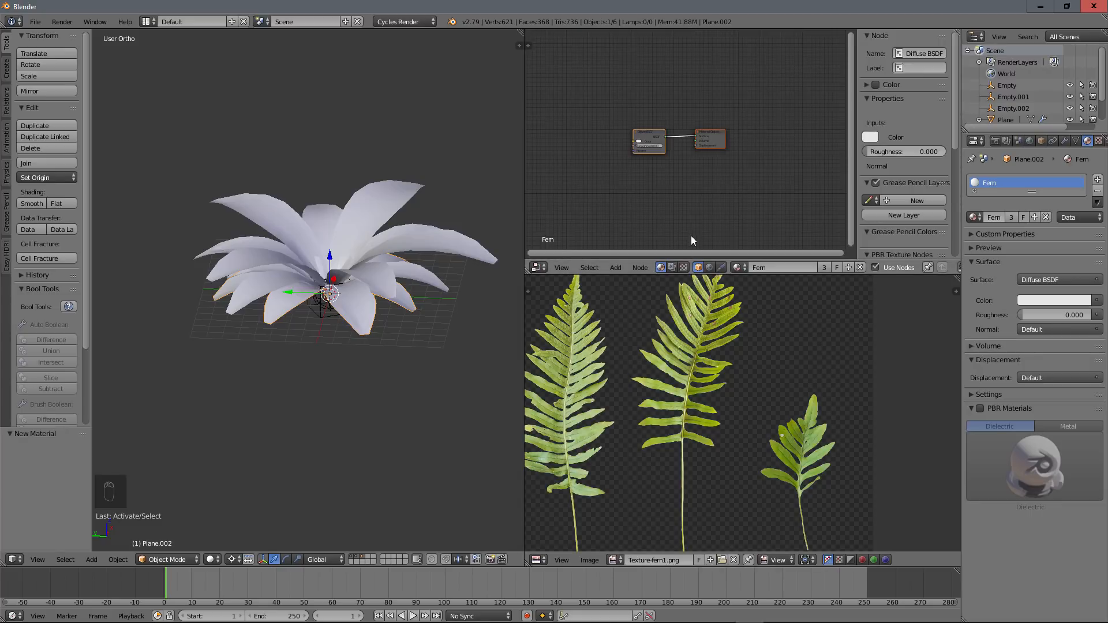
Enlarge the Node Editor, narrow its properties region, and place Texture-fern1.png in the Fern material as an image texture node
{"action": "left_click_drag", "start_coordinate": [737, 279], "coordinate": [738, 353]}
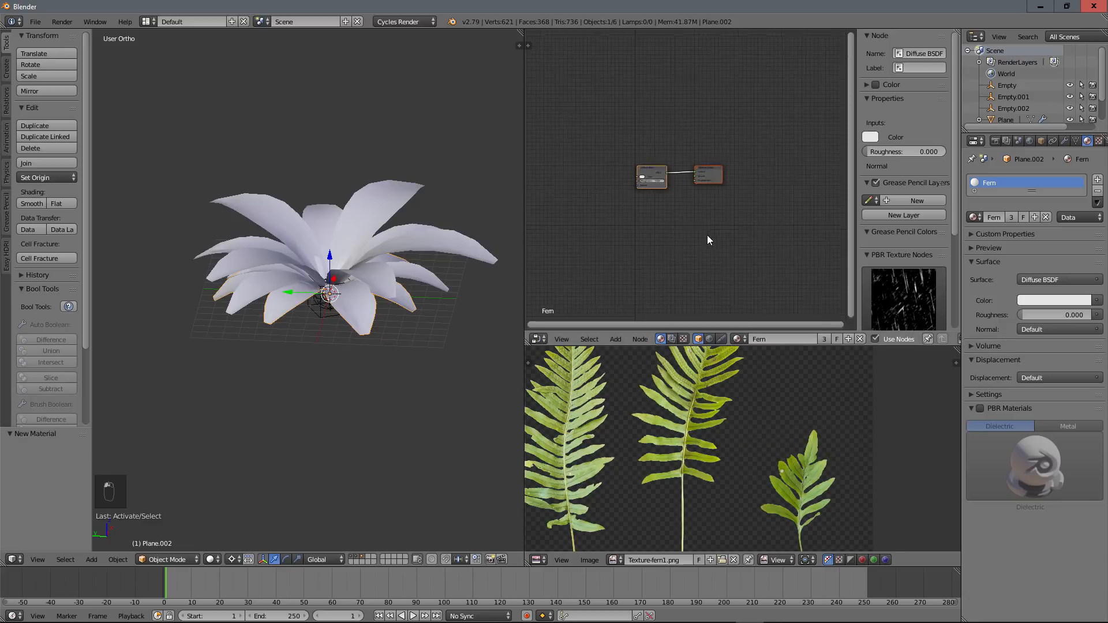
{"action": "left_click_drag", "start_coordinate": [857, 111], "coordinate": [926, 113]}
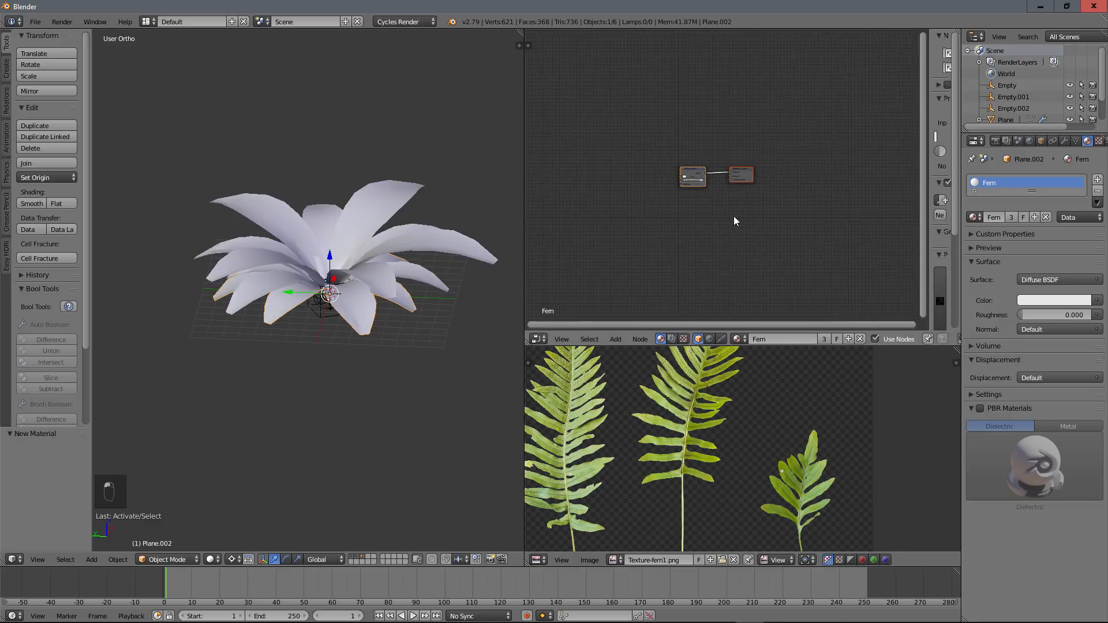
{"action": "key", "text": "Home"}
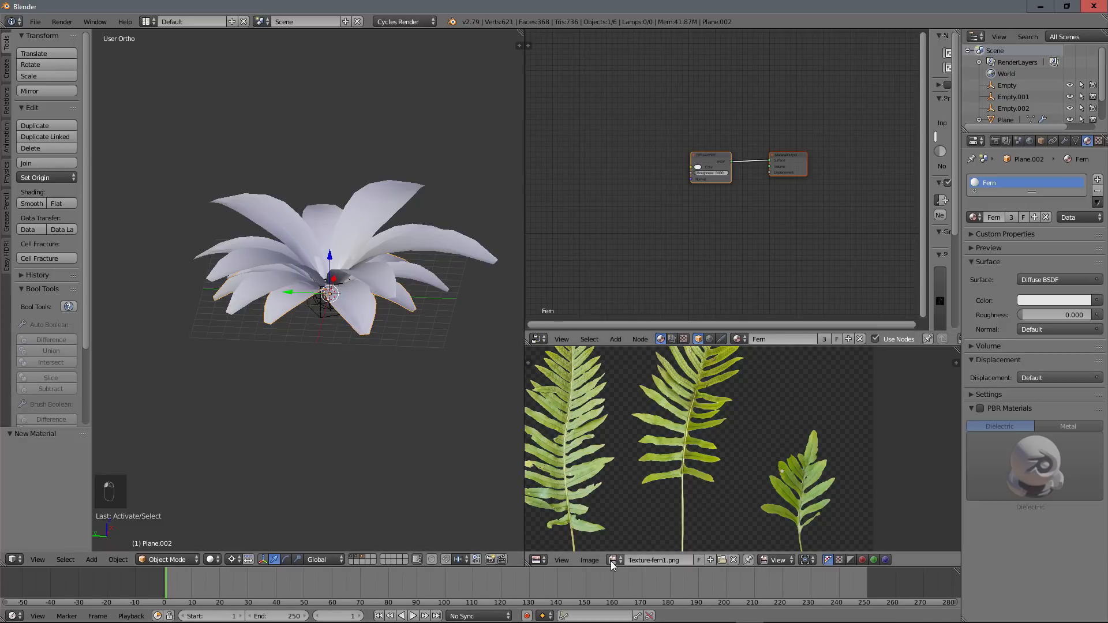
{"action": "left_click_drag", "start_coordinate": [611, 561], "coordinate": [583, 148]}
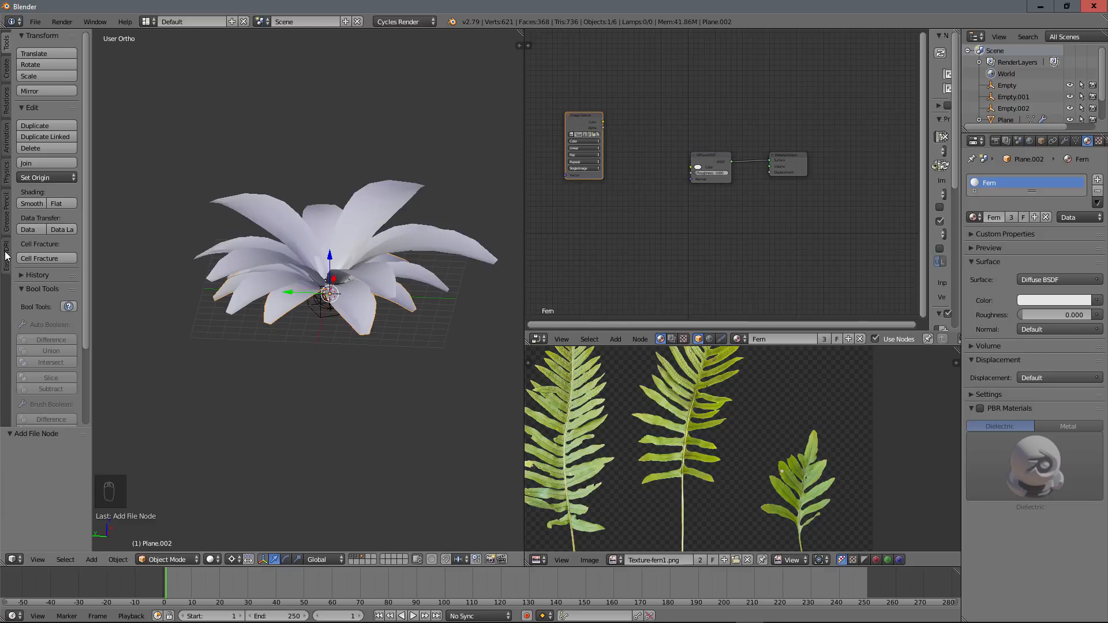
Look up the Easy HDRI add-on in the user preferences by searching for "eas" to check whether it is enabled
{"action": "left_click", "coordinate": [34, 23]}
{"action": "left_click", "coordinate": [55, 150]}
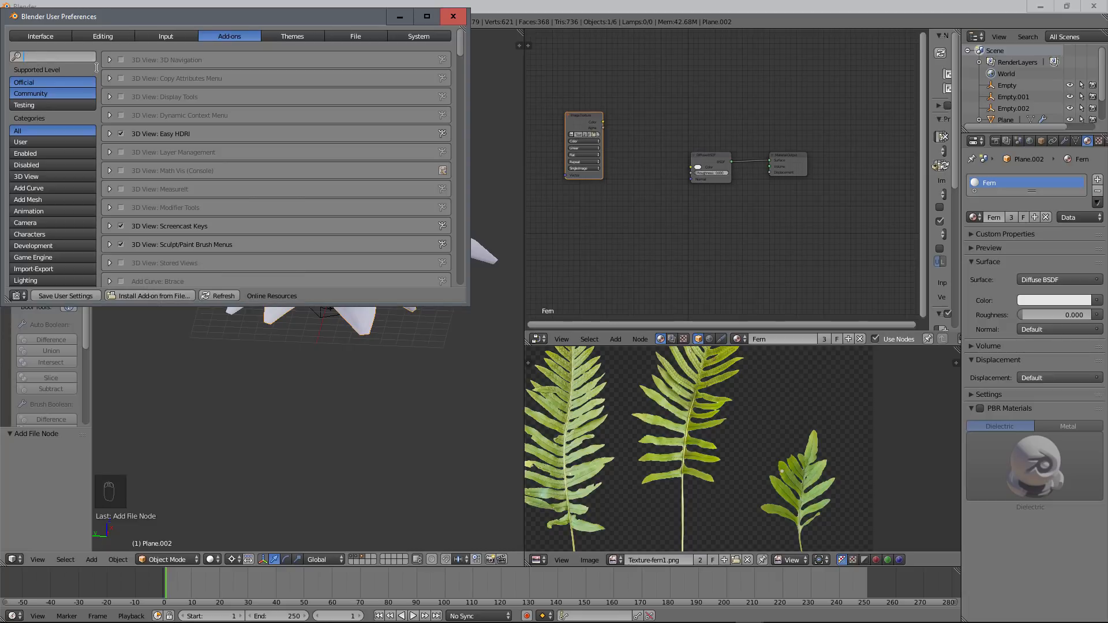
{"action": "type", "text": "eas"}
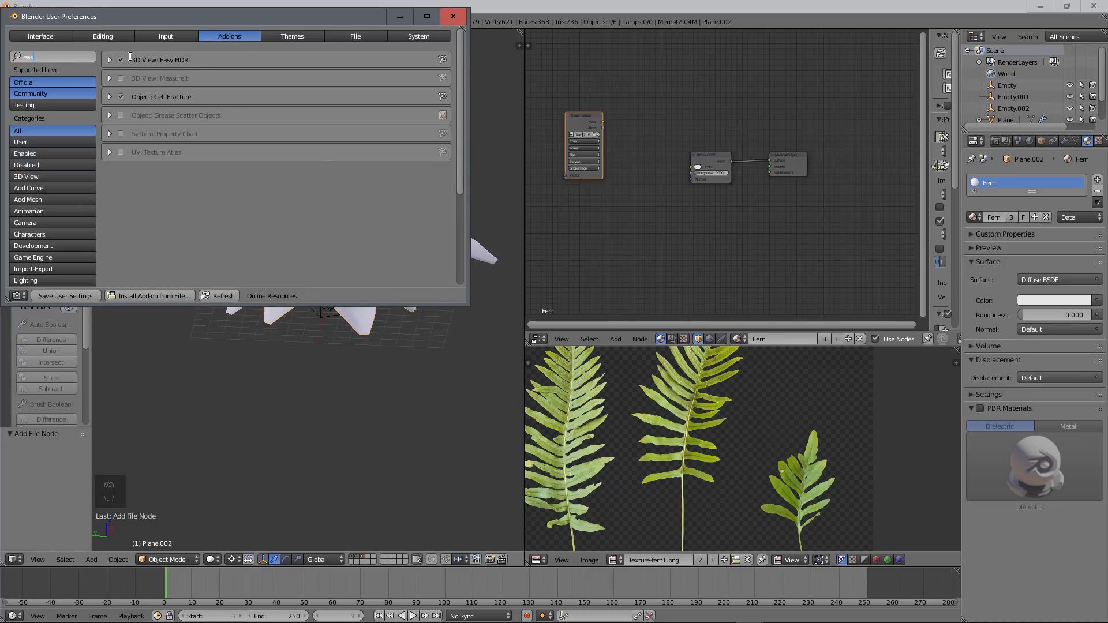
{"action": "left_click", "coordinate": [456, 21]}
Create the Easy HDRI world nodes for the scene
{"action": "left_click", "coordinate": [5, 260]}
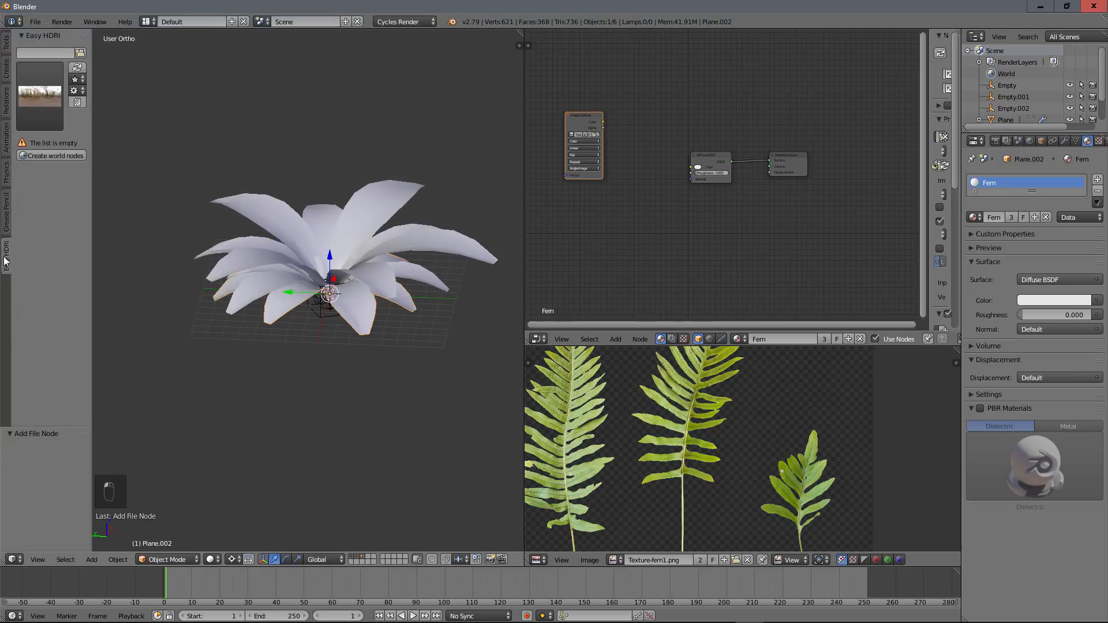
{"action": "left_click", "coordinate": [58, 160]}
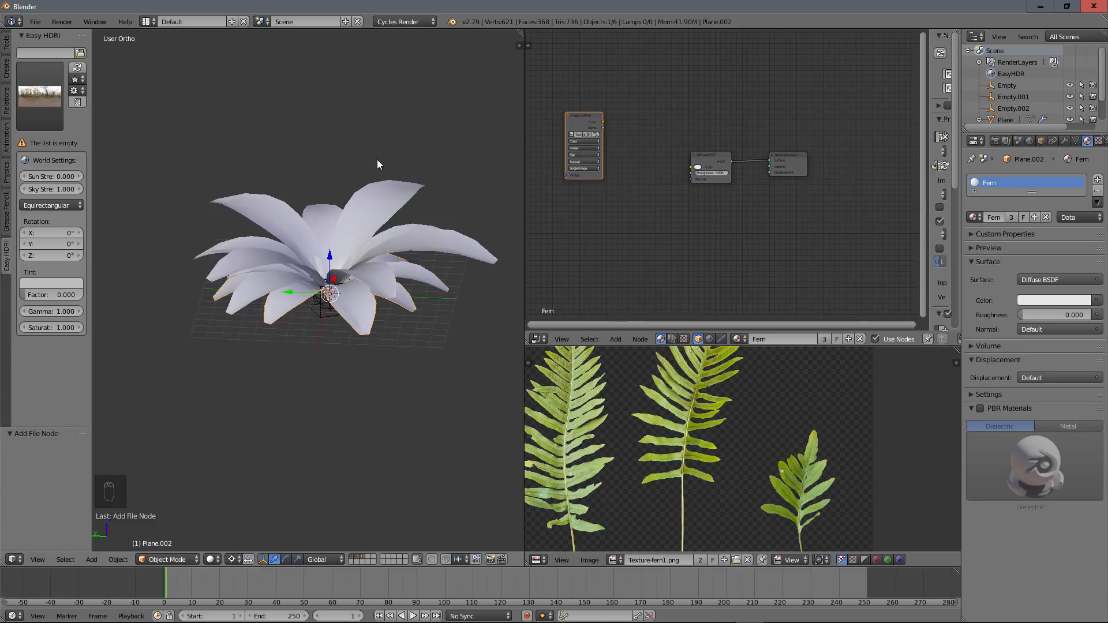
{"action": "middle_click_drag", "start_coordinate": [220, 155], "coordinate": [212, 196]}
{"action": "middle_click_drag", "start_coordinate": [355, 277], "coordinate": [375, 191]}
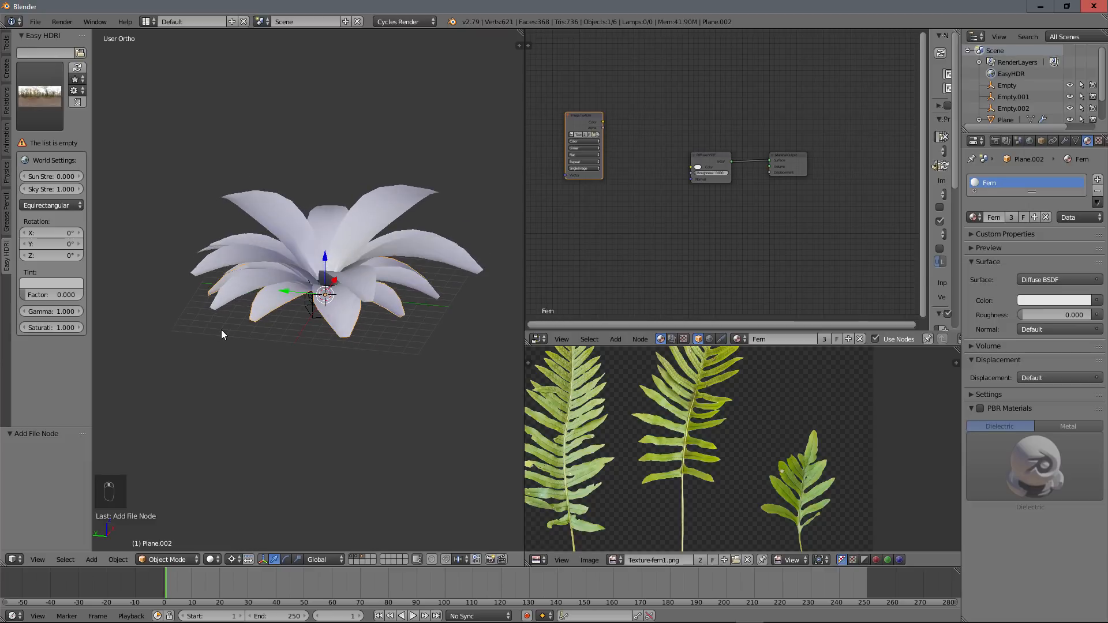
Set Easy HDRI's source folder to HdriHaven inside the hdri textures folder and briefly preview the plant in rendered shading
{"action": "left_click", "coordinate": [79, 54]}
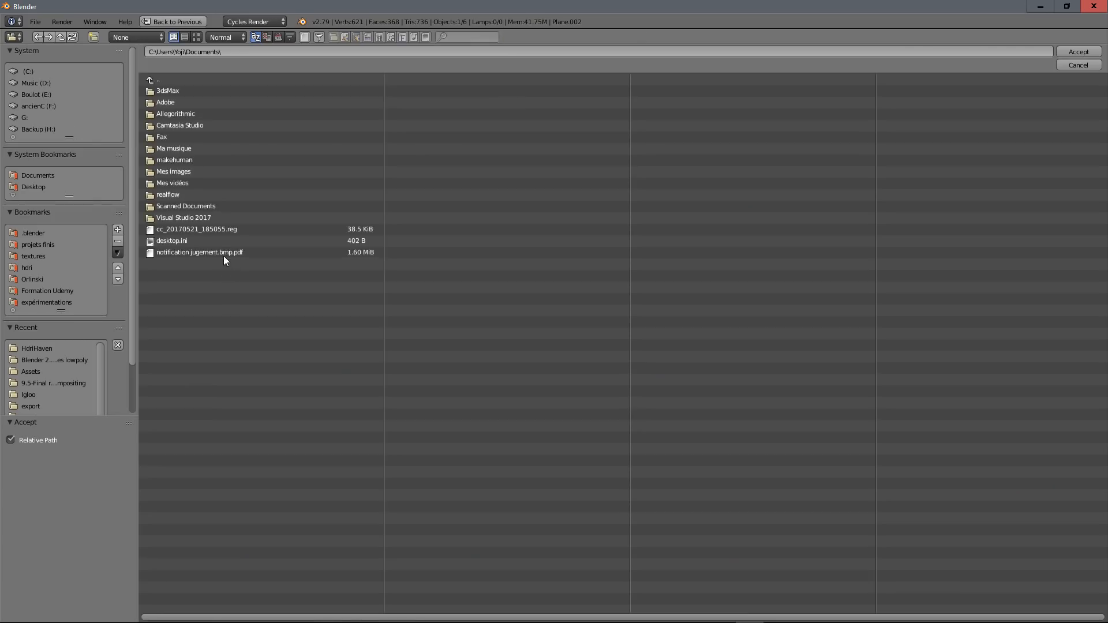
{"action": "left_click", "coordinate": [29, 267]}
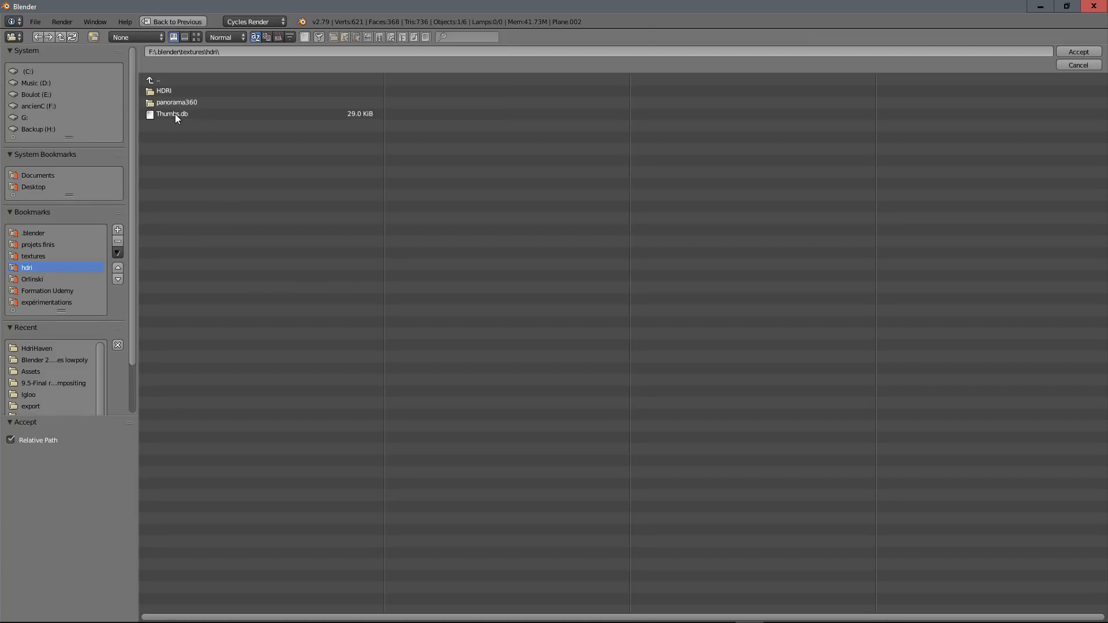
{"action": "double_click", "coordinate": [172, 91]}
{"action": "double_click", "coordinate": [182, 100]}
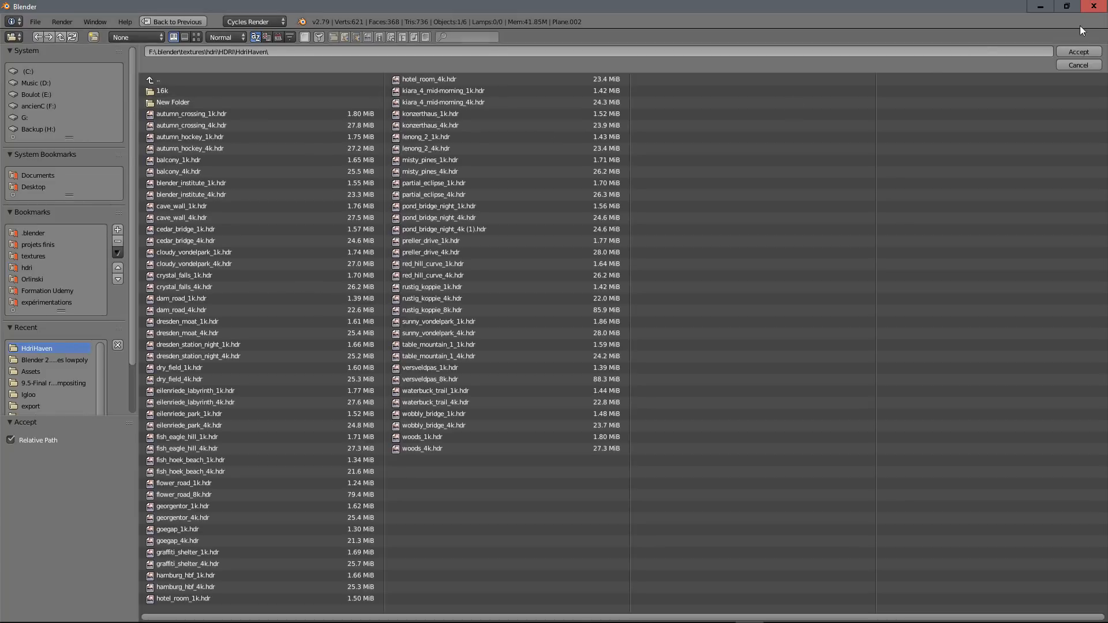
{"action": "left_click", "coordinate": [1079, 51]}
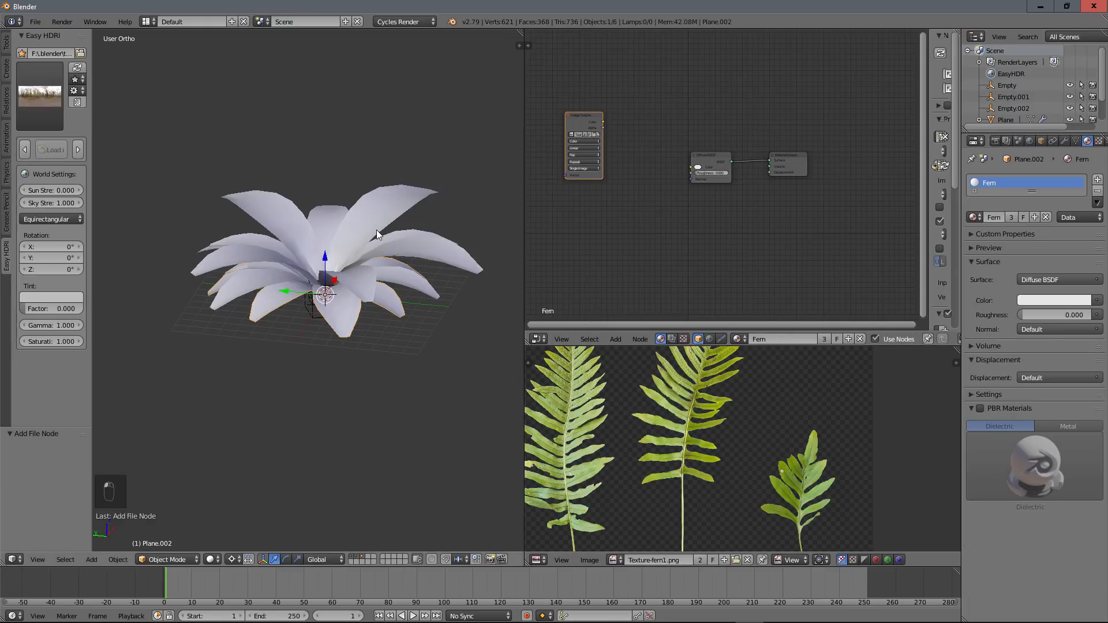
{"action": "key", "text": "shift+z"}
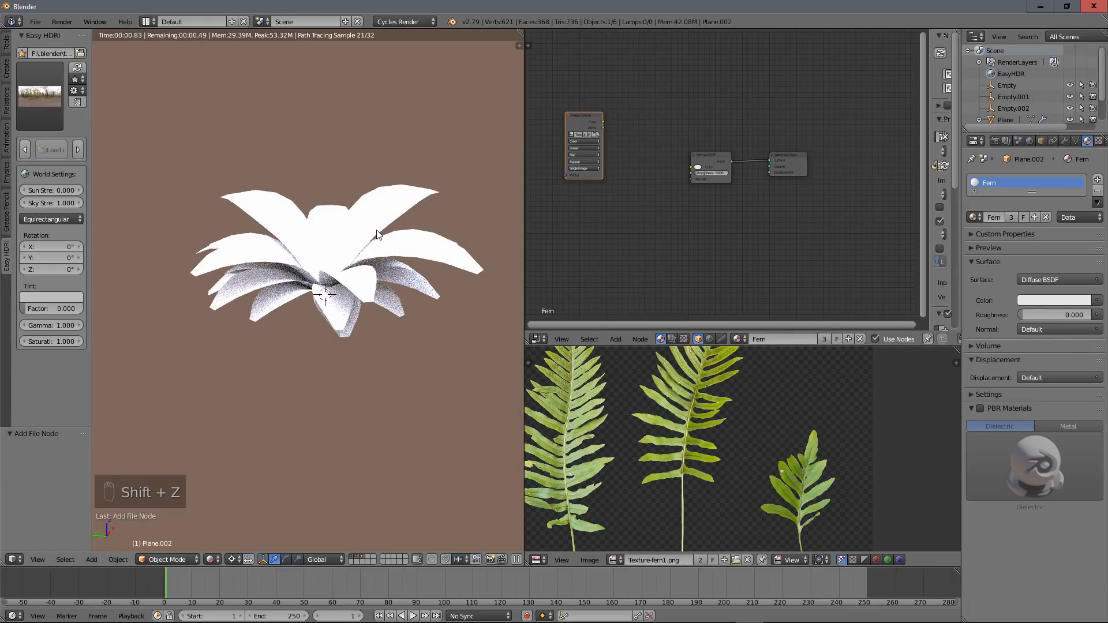
{"action": "key", "text": "shift+z"}
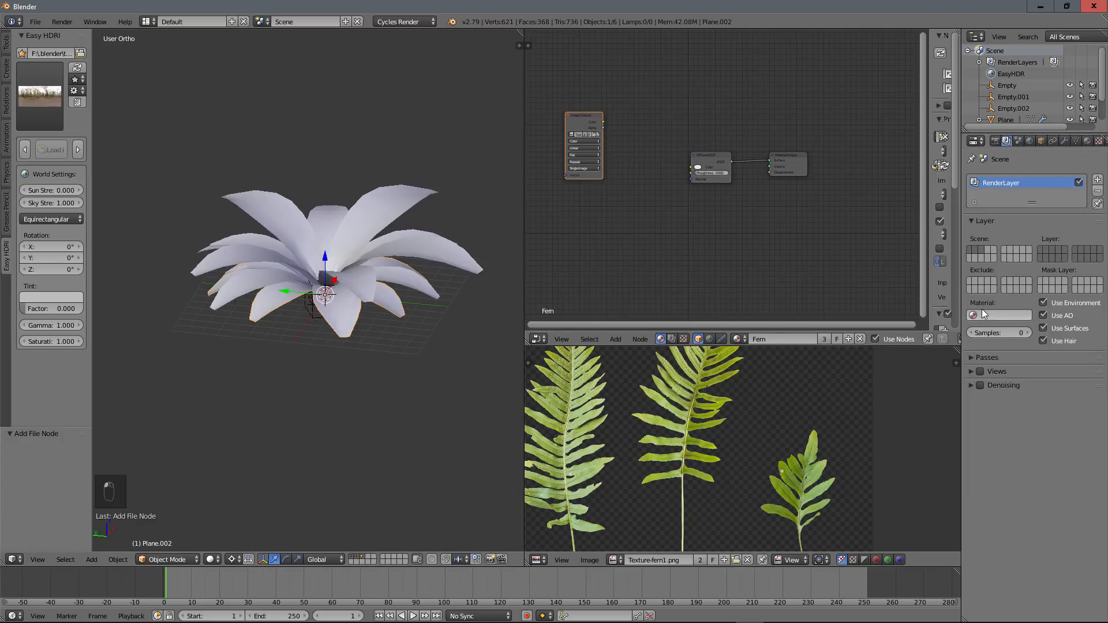
Set the scene's color management to the Filmic view transform with the Medium High Contrast look
{"action": "left_click", "coordinate": [1019, 141]}
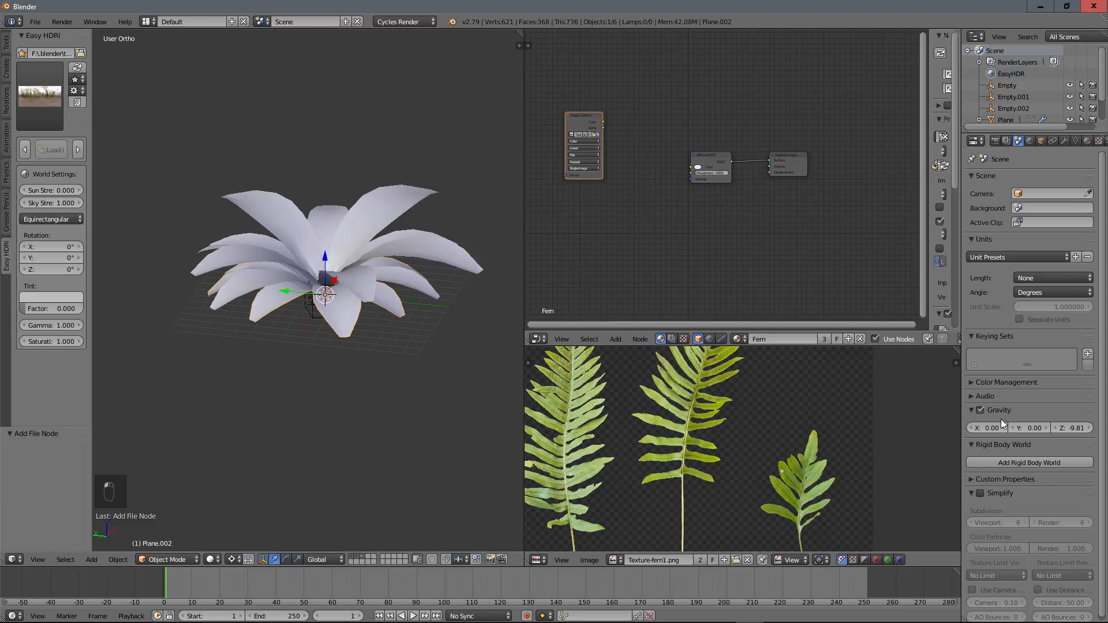
{"action": "left_click", "coordinate": [973, 383]}
{"action": "left_click", "coordinate": [1035, 443]}
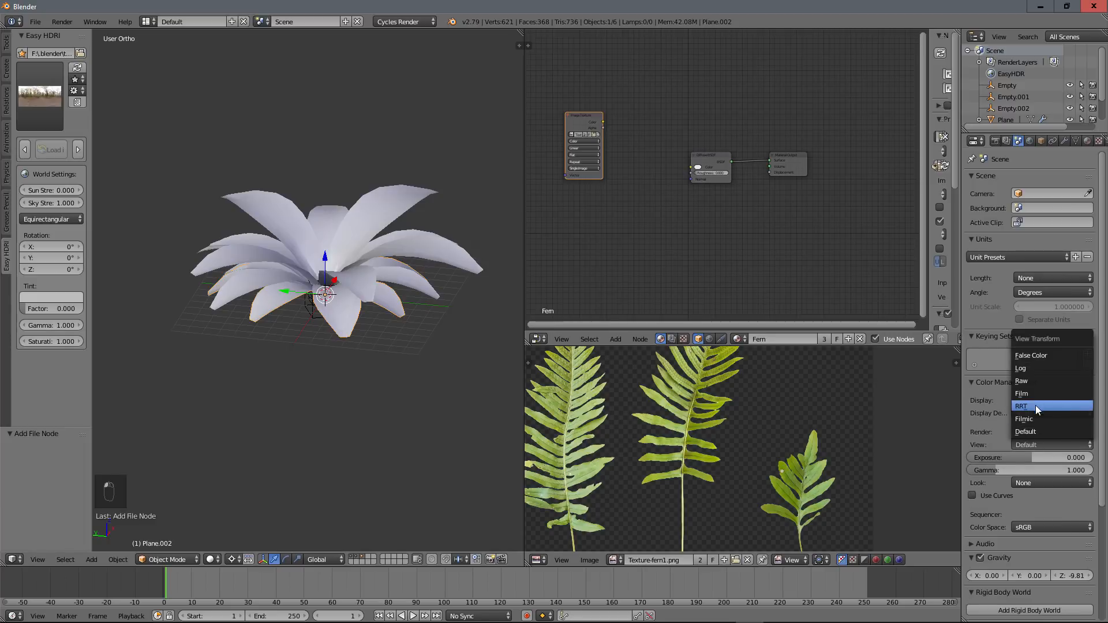
{"action": "left_click", "coordinate": [1037, 418]}
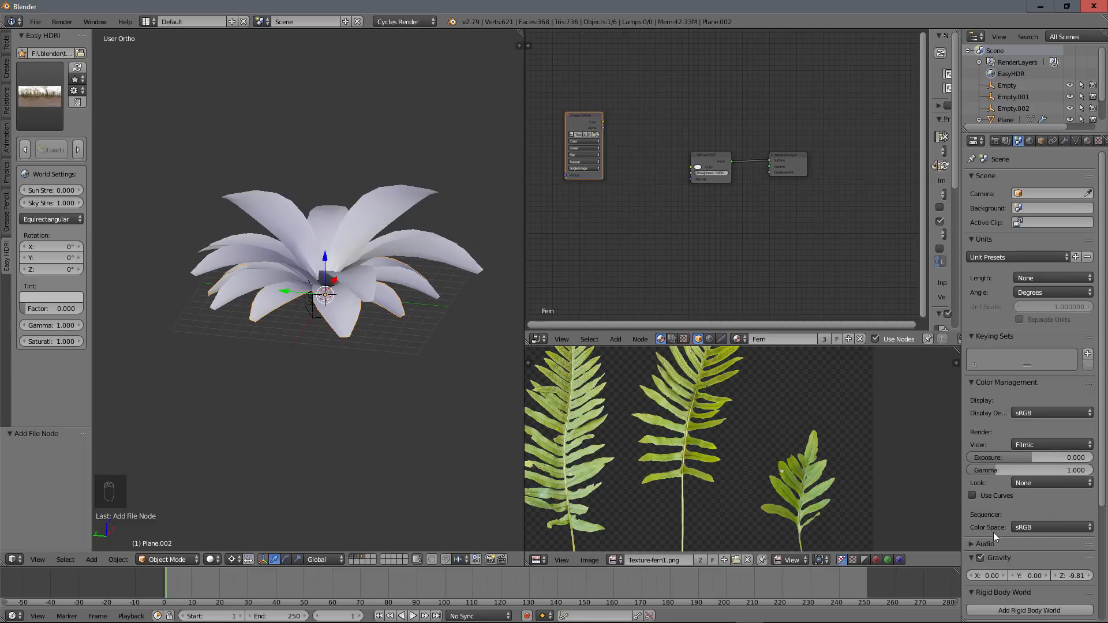
{"action": "left_click", "coordinate": [1056, 483]}
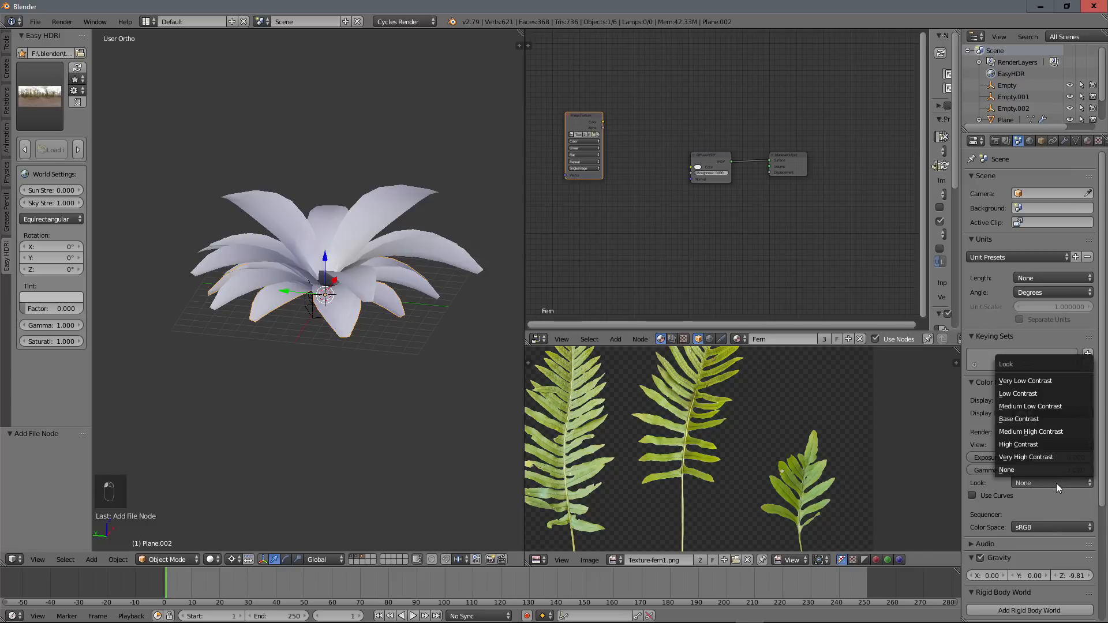
{"action": "left_click", "coordinate": [1040, 433]}
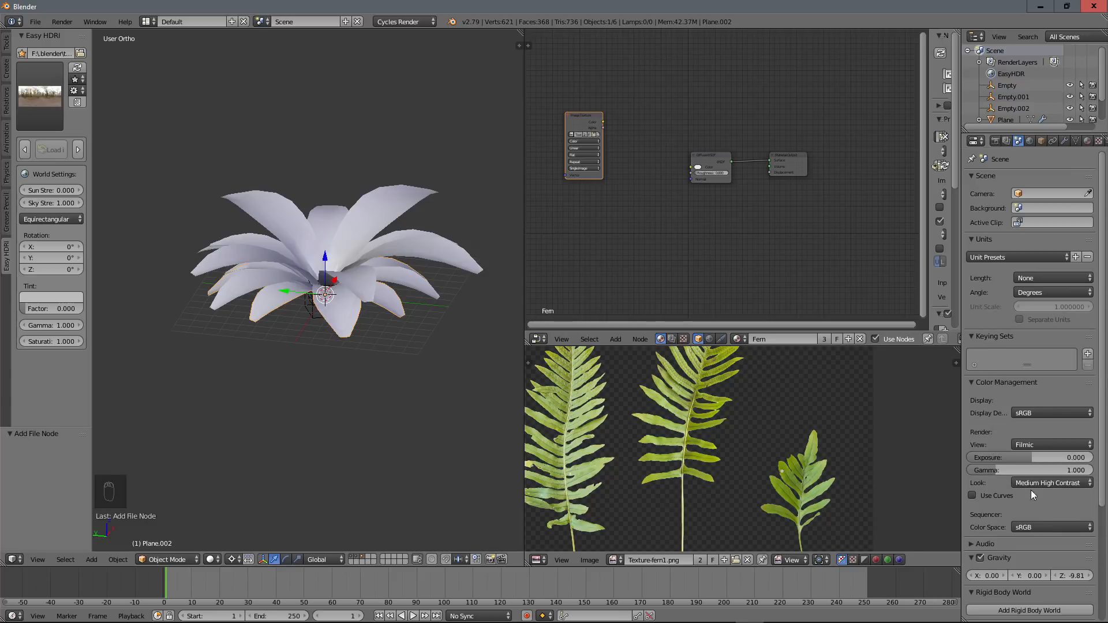
{"action": "left_click", "coordinate": [978, 382]}
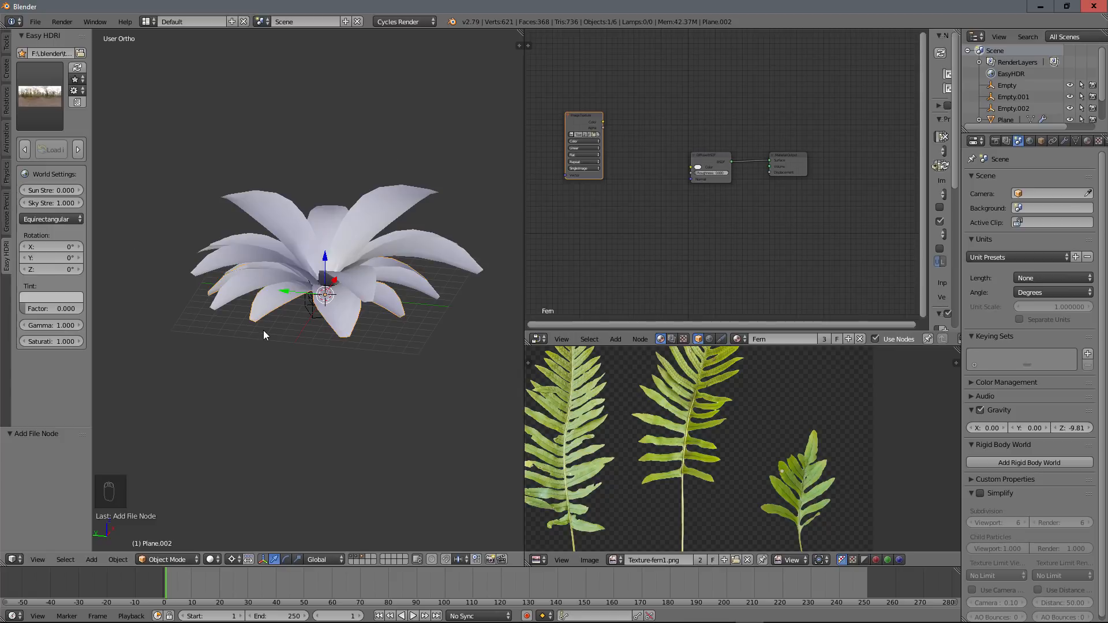
Replace the Fern material's Diffuse BSDF node with a Principled BSDF placed between the image texture and the material output
{"action": "middle_click_drag", "start_coordinate": [381, 281], "coordinate": [326, 268]}
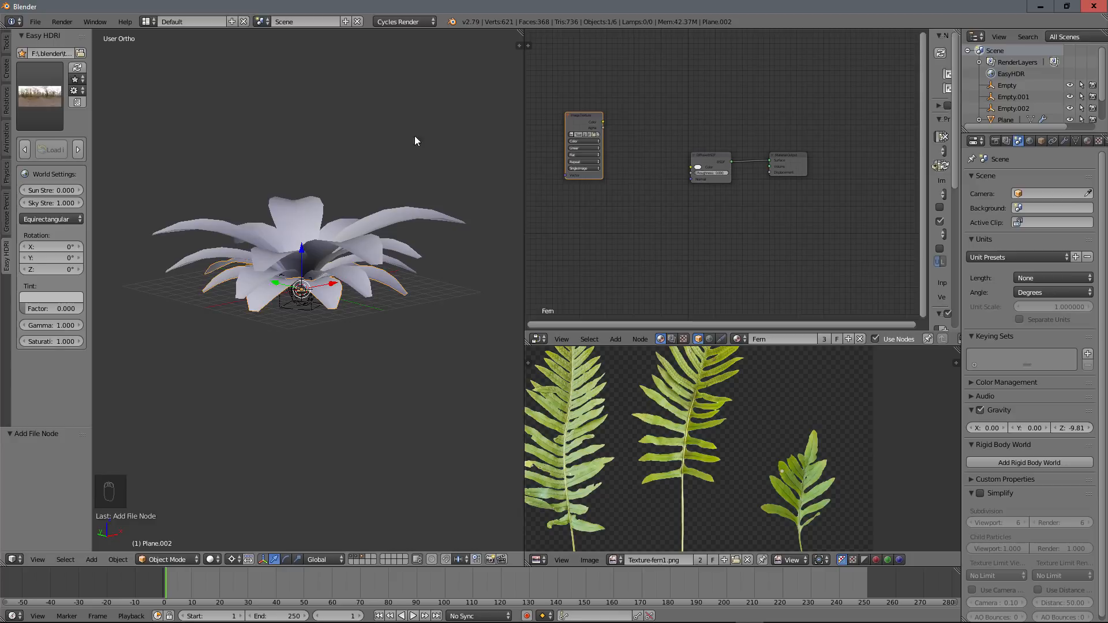
{"action": "middle_click_drag", "start_coordinate": [361, 226], "coordinate": [361, 253]}
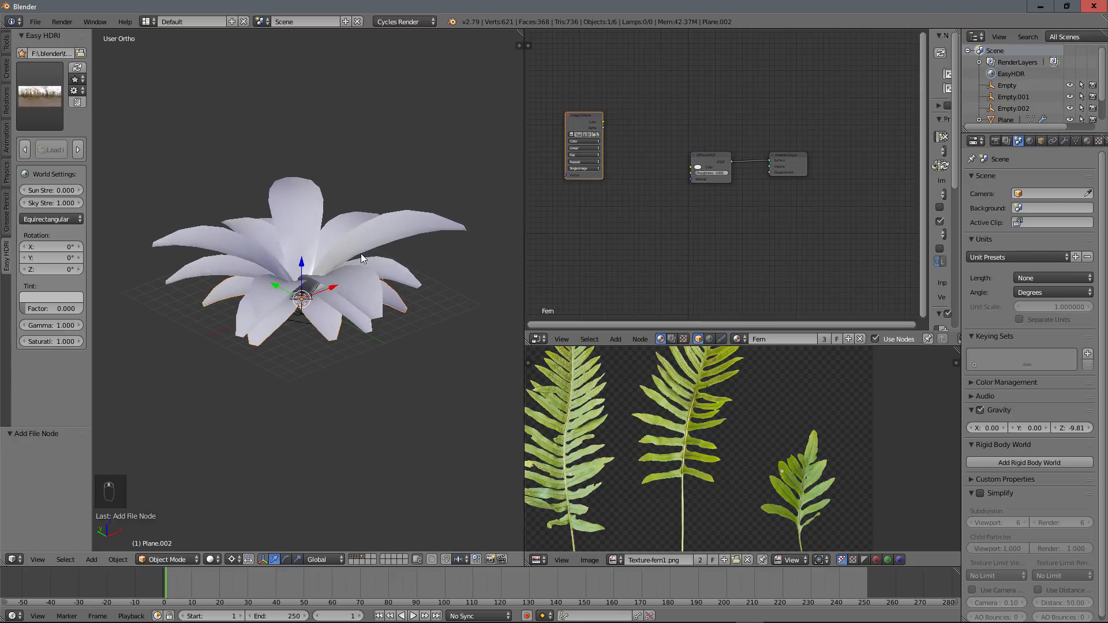
{"action": "right_click", "coordinate": [726, 167]}
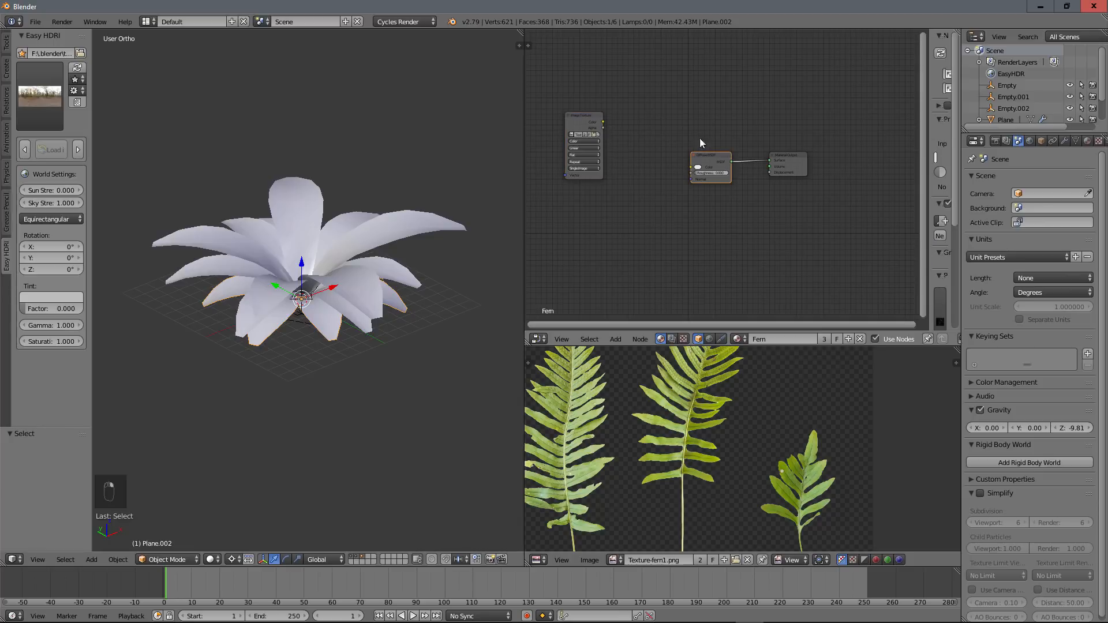
{"action": "key", "text": "Delete"}
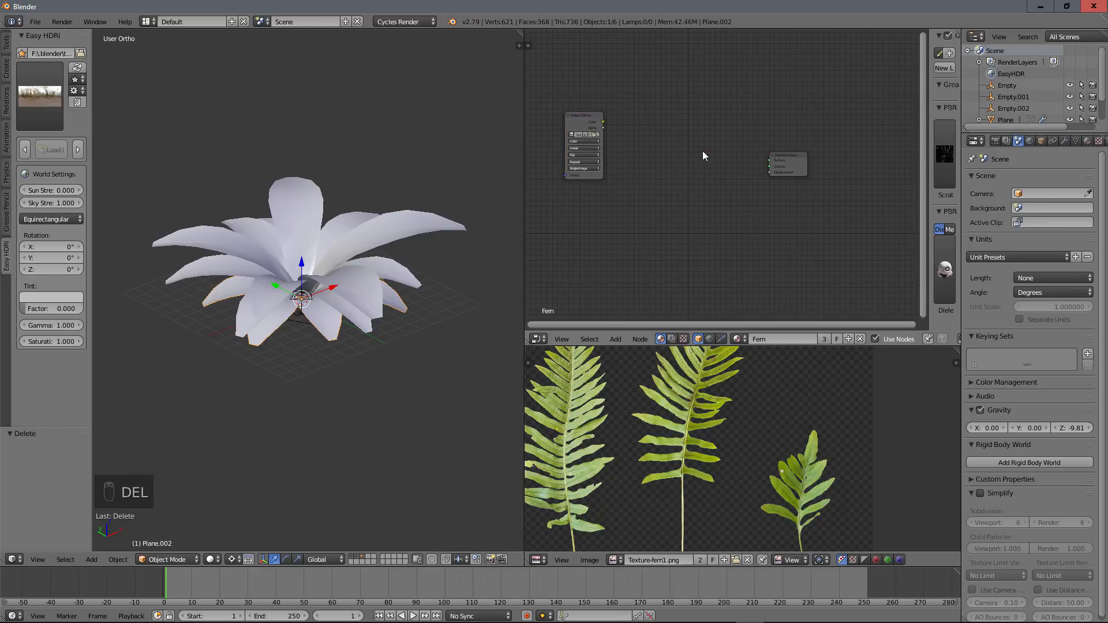
{"action": "key", "text": "shift+a"}
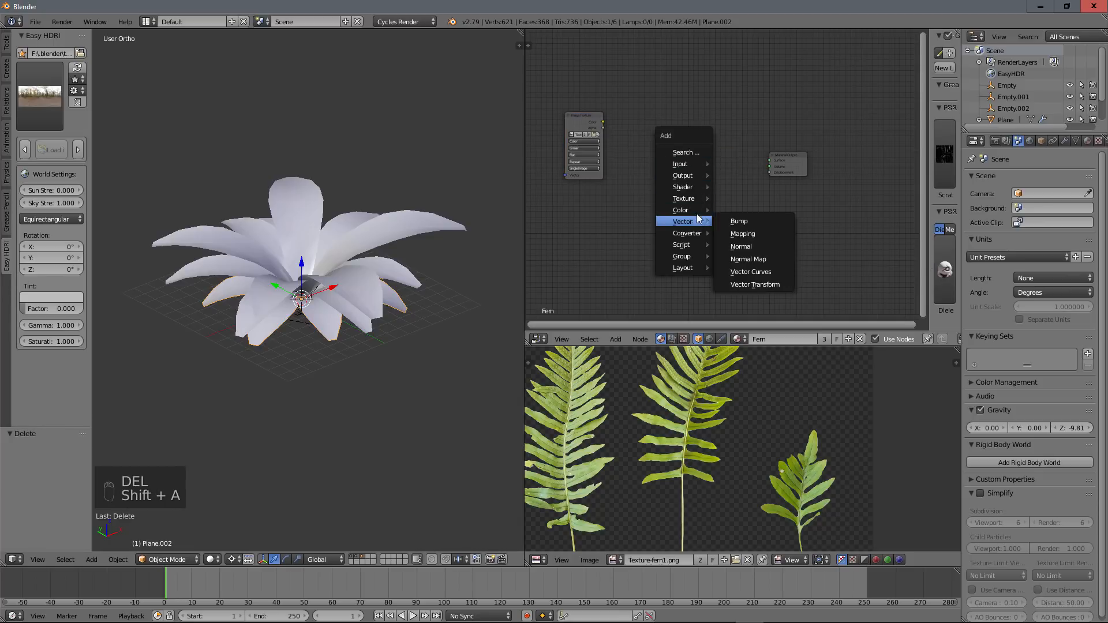
{"action": "mouse_move", "coordinate": [699, 195]}
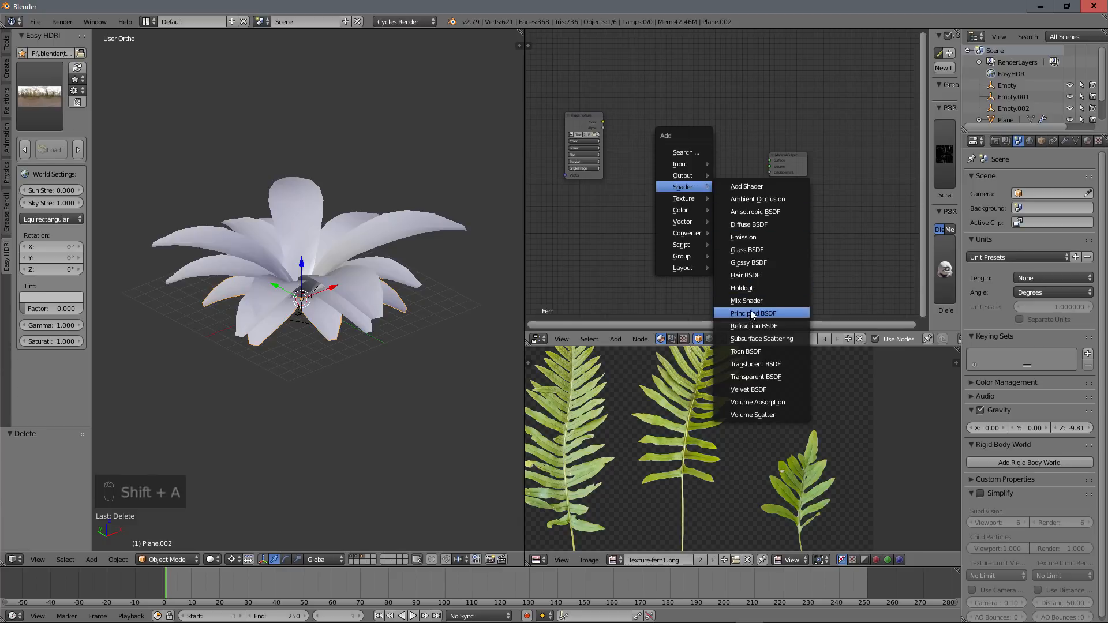
{"action": "left_click", "coordinate": [751, 316]}
{"action": "left_click", "coordinate": [702, 237]}
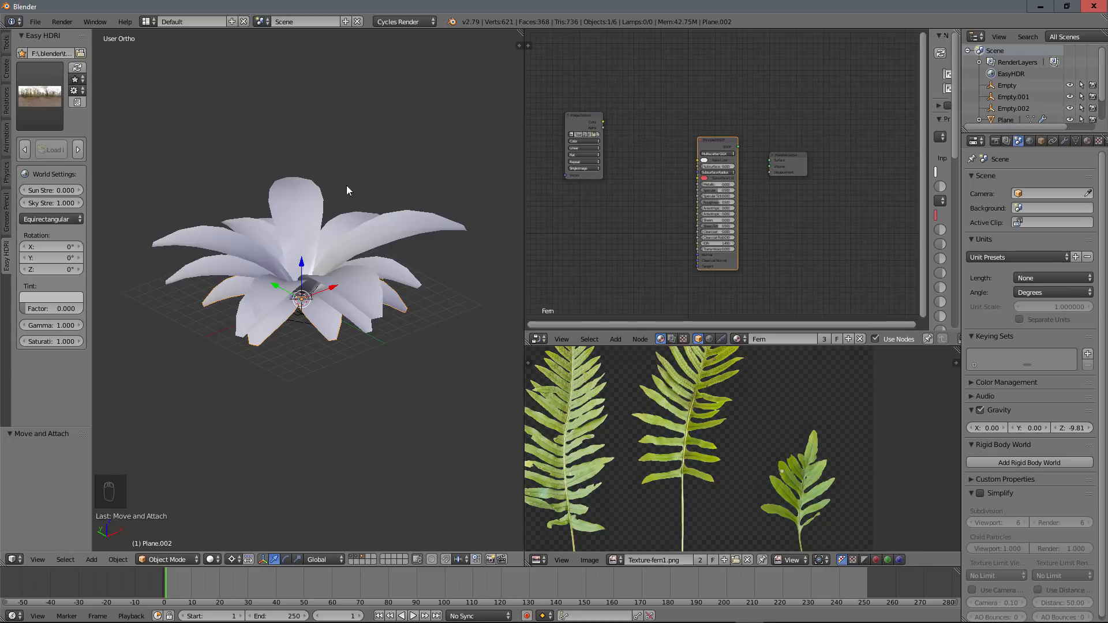
Show the viewport in rendered shading and preview the image texture's color output on the plant through an emission viewer
{"action": "key", "text": "shift+z"}
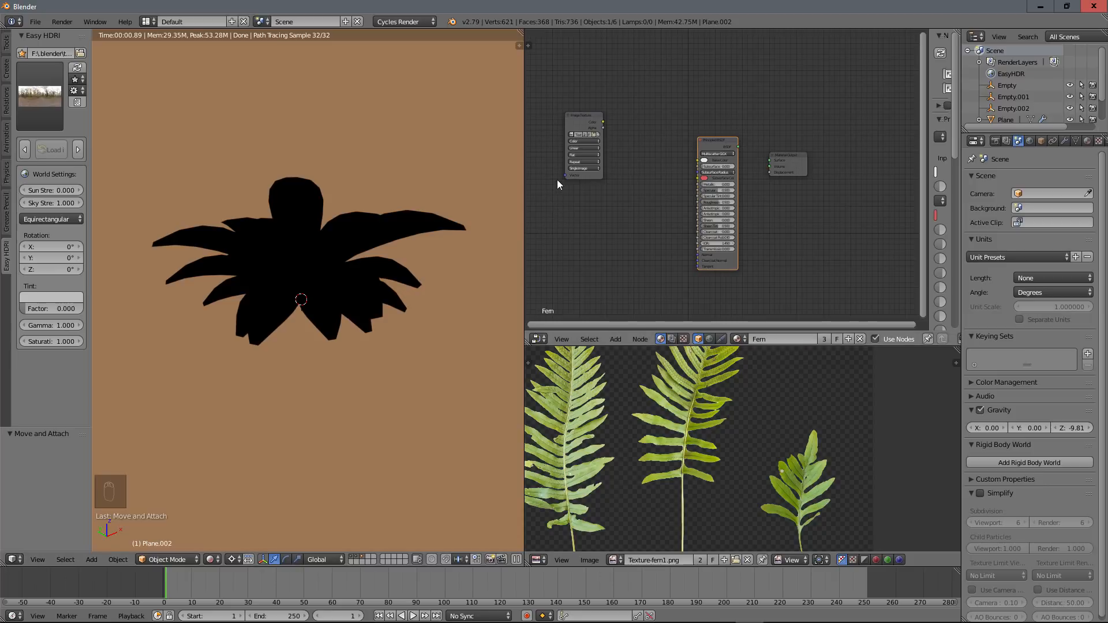
{"action": "left_click", "coordinate": [580, 115], "text": "ctrl+shift"}
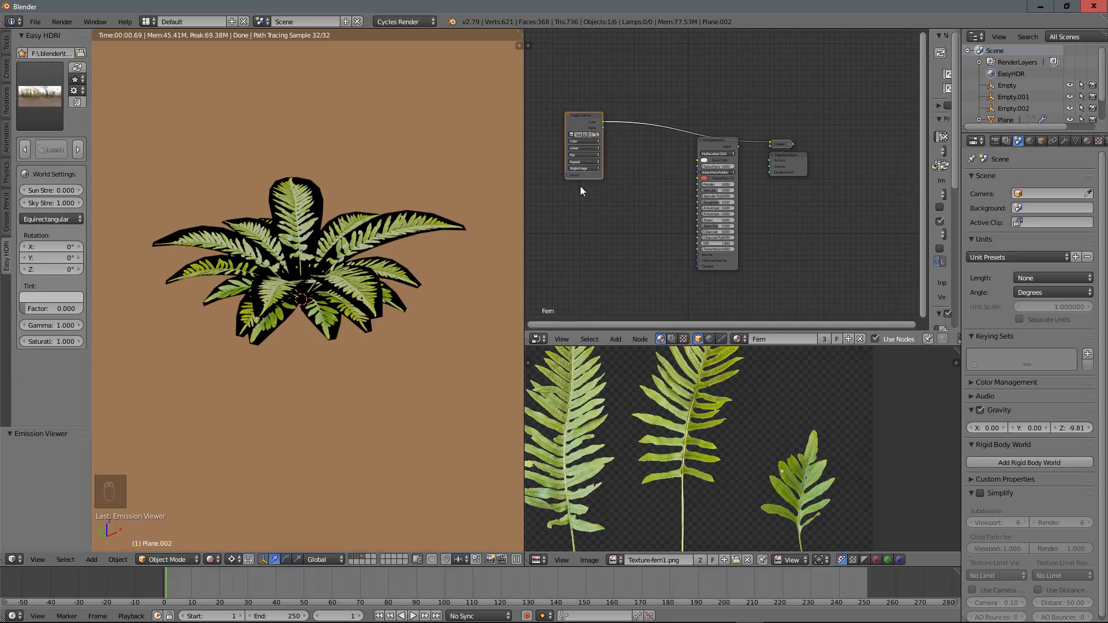
Look up the Node Wrangler add-on in the user preferences by searching for "node" to check whether it is enabled
{"action": "left_click", "coordinate": [34, 23]}
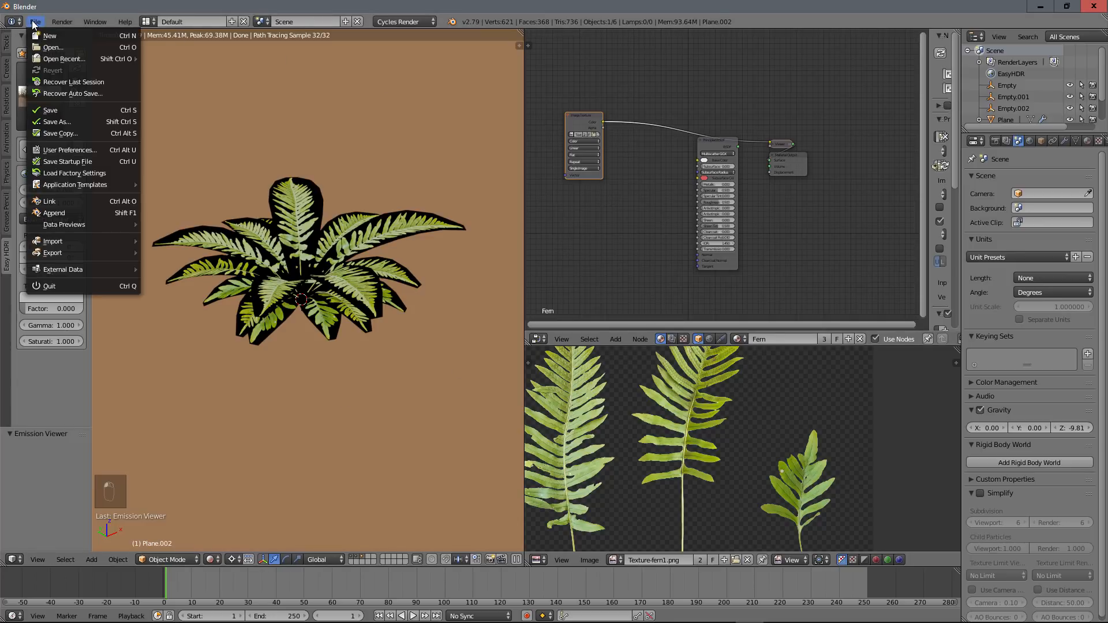
{"action": "left_click", "coordinate": [69, 152]}
{"action": "left_click", "coordinate": [40, 60]}
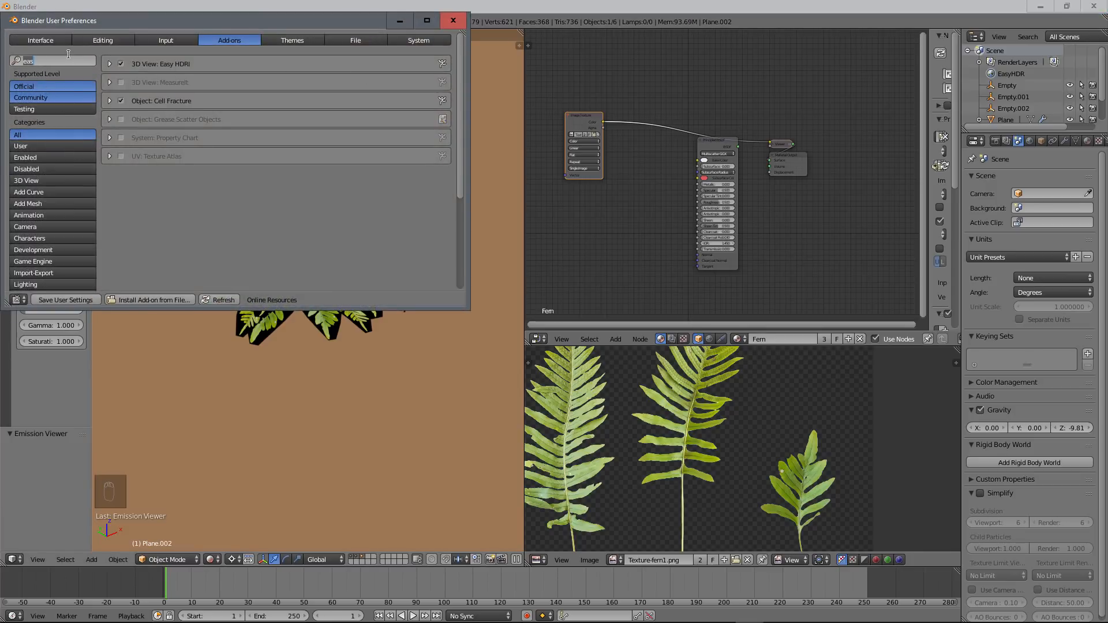
{"action": "type", "text": "node"}
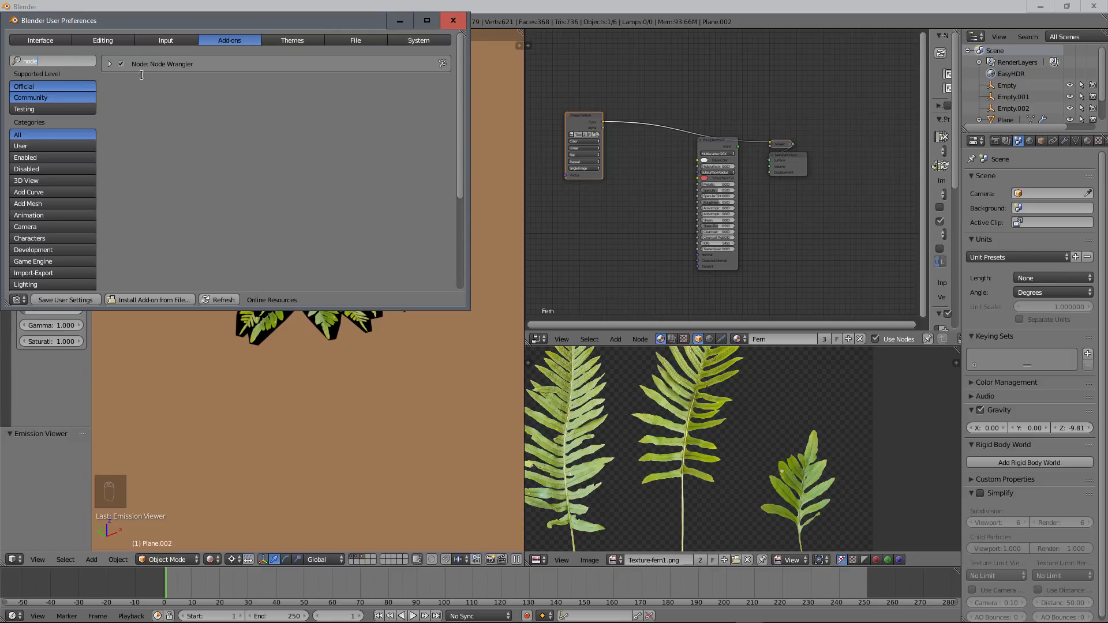
{"action": "left_click", "coordinate": [453, 21]}
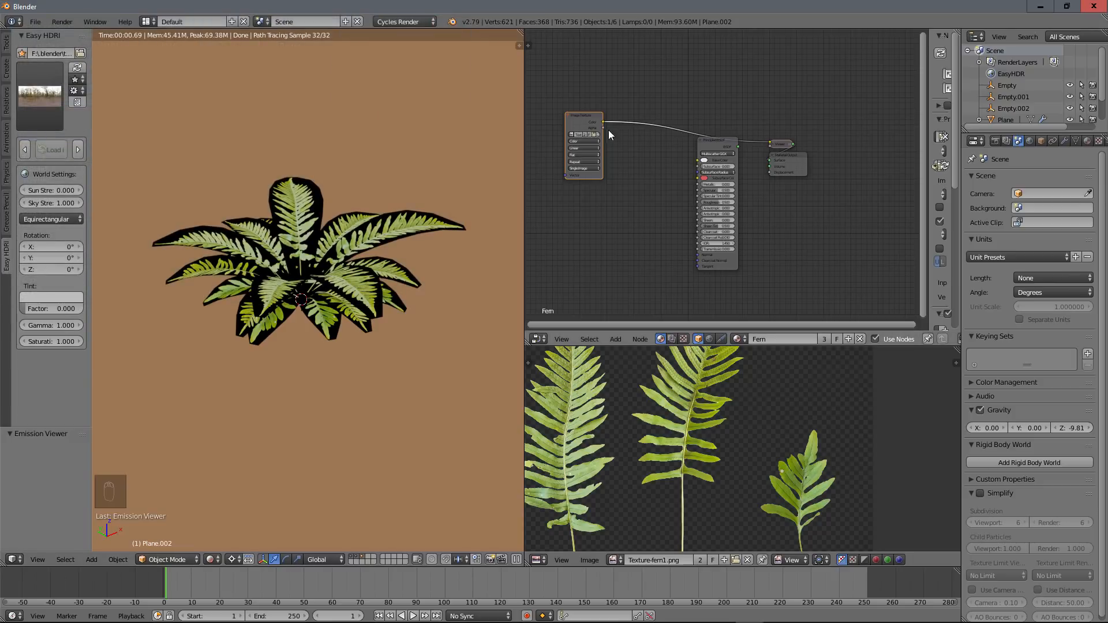
Preview the image texture's alpha output on the plant through the emission viewer
{"action": "left_click", "coordinate": [583, 117], "text": "ctrl+shift"}
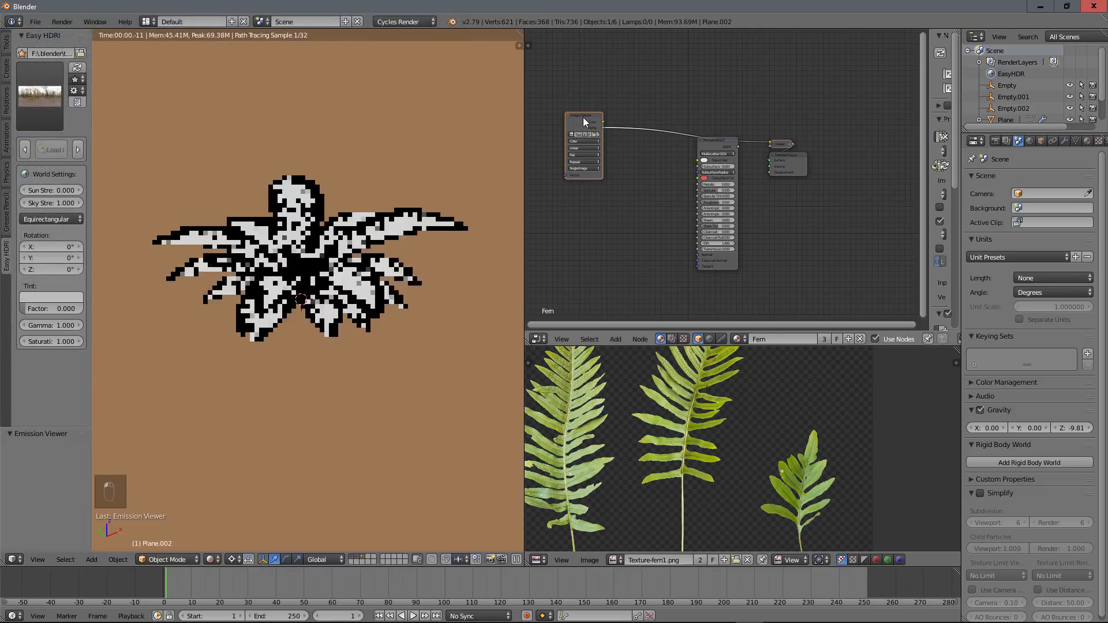
Switch the plant preview between the Principled BSDF shader and the image texture's color output
{"action": "left_click", "coordinate": [717, 139], "text": "ctrl+shift"}
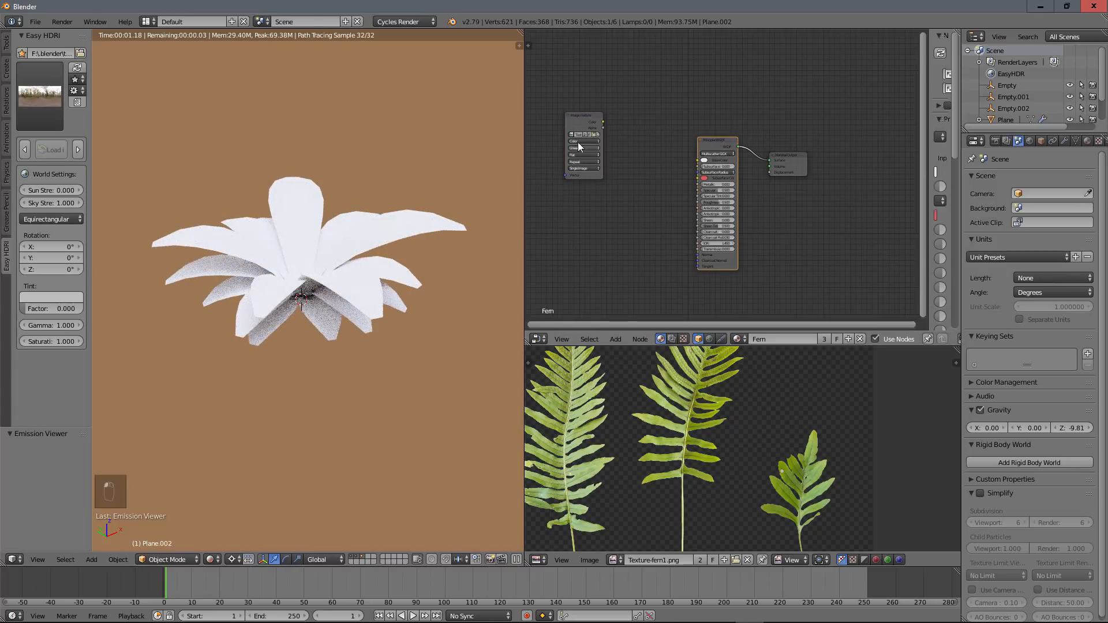
{"action": "left_click", "coordinate": [583, 116], "text": "ctrl+shift"}
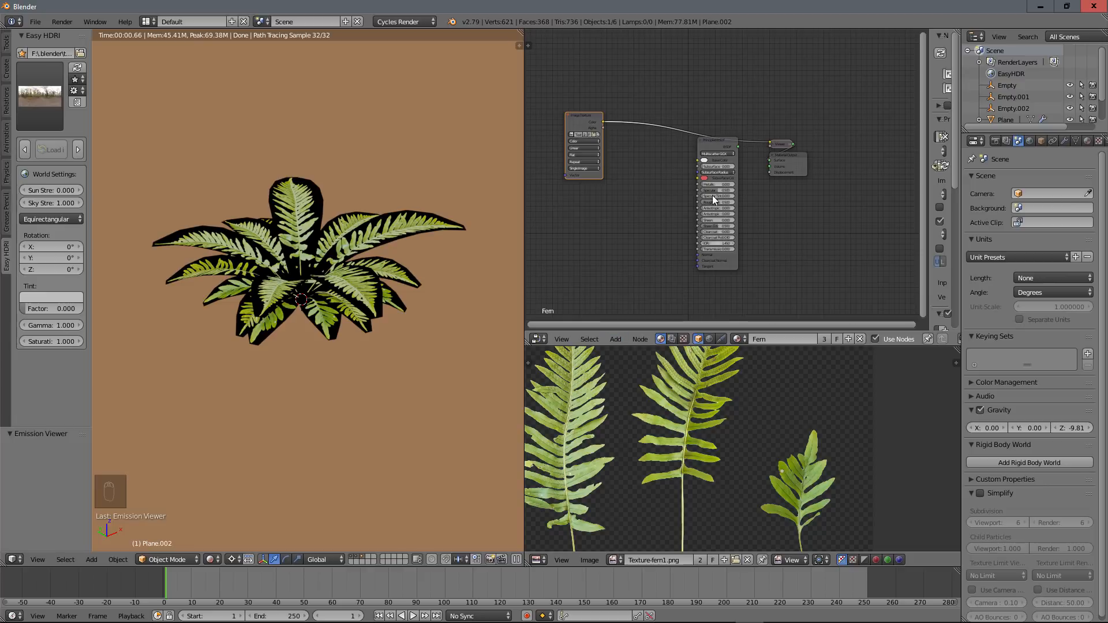
{"action": "scroll", "coordinate": [742, 171], "scroll_direction": "up", "scroll_amount": 2}
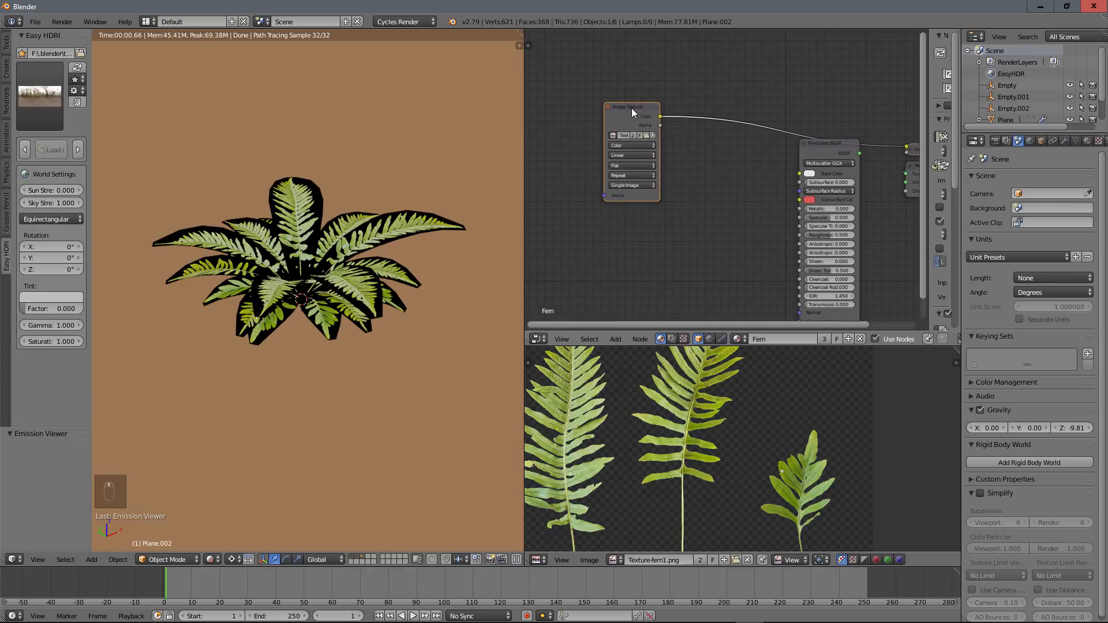
{"action": "left_click", "coordinate": [826, 153], "text": "ctrl+shift"}
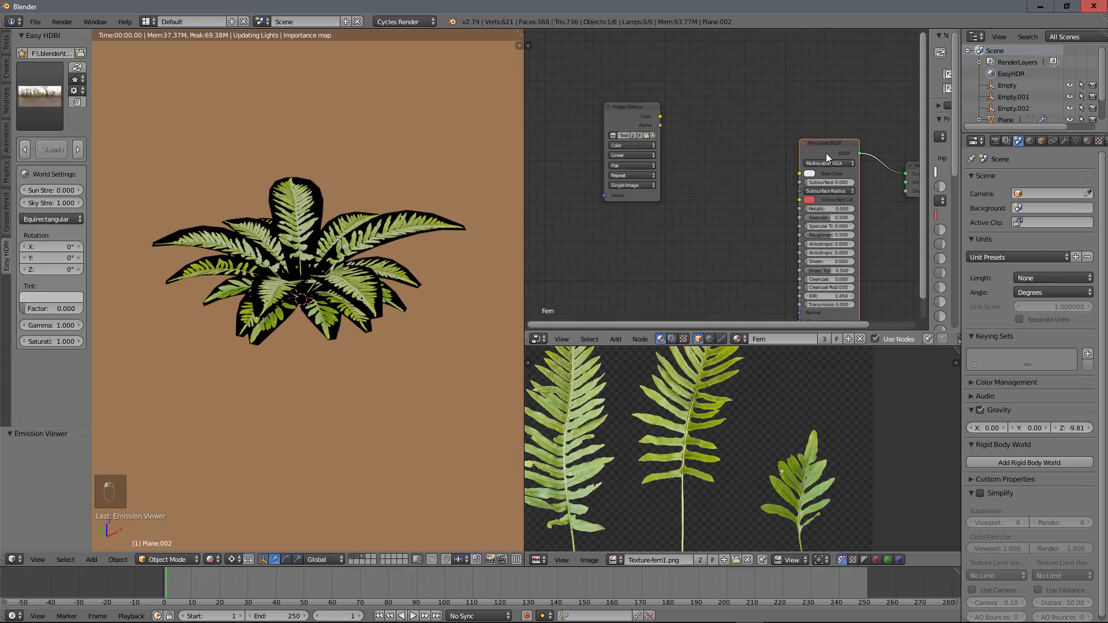
Preview the image texture's alpha output on the plant and examine the black-and-white leaf mask up close
{"action": "left_click", "coordinate": [615, 102], "text": "ctrl+shift"}
{"action": "left_click", "coordinate": [625, 112], "text": "ctrl+shift"}
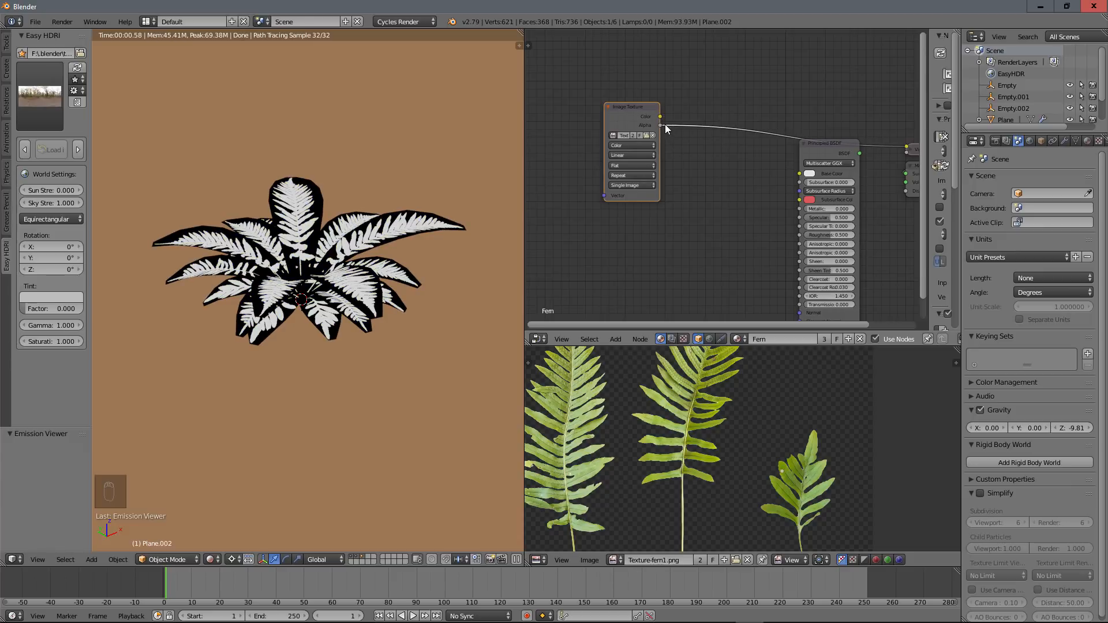
{"action": "scroll", "coordinate": [227, 158], "scroll_direction": "up", "scroll_amount": 5}
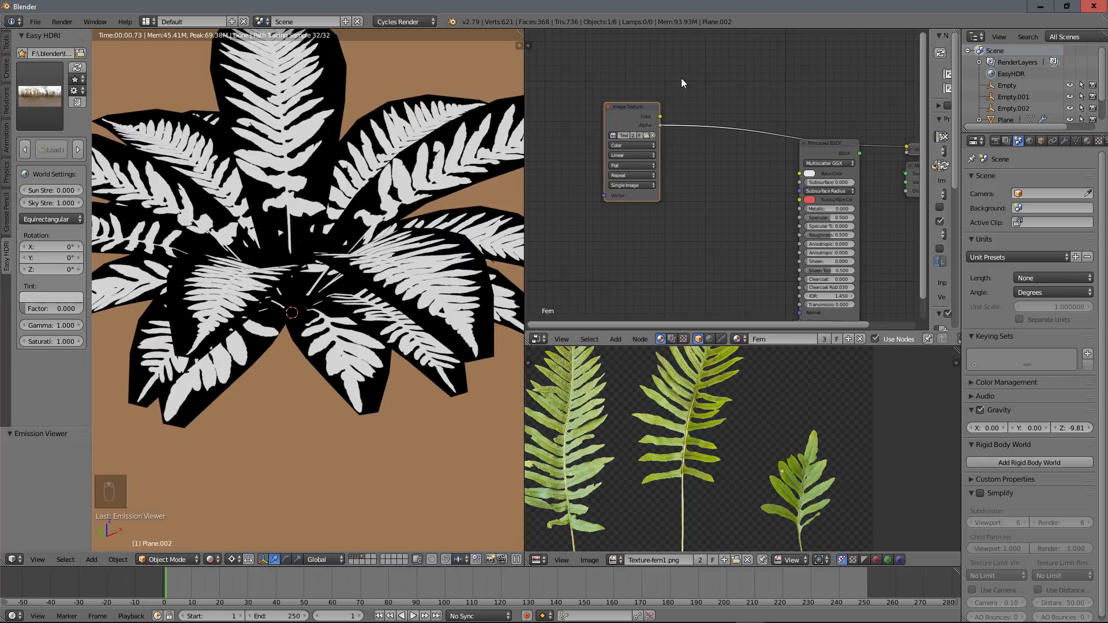
{"action": "scroll", "coordinate": [300, 148], "scroll_direction": "down", "scroll_amount": 3}
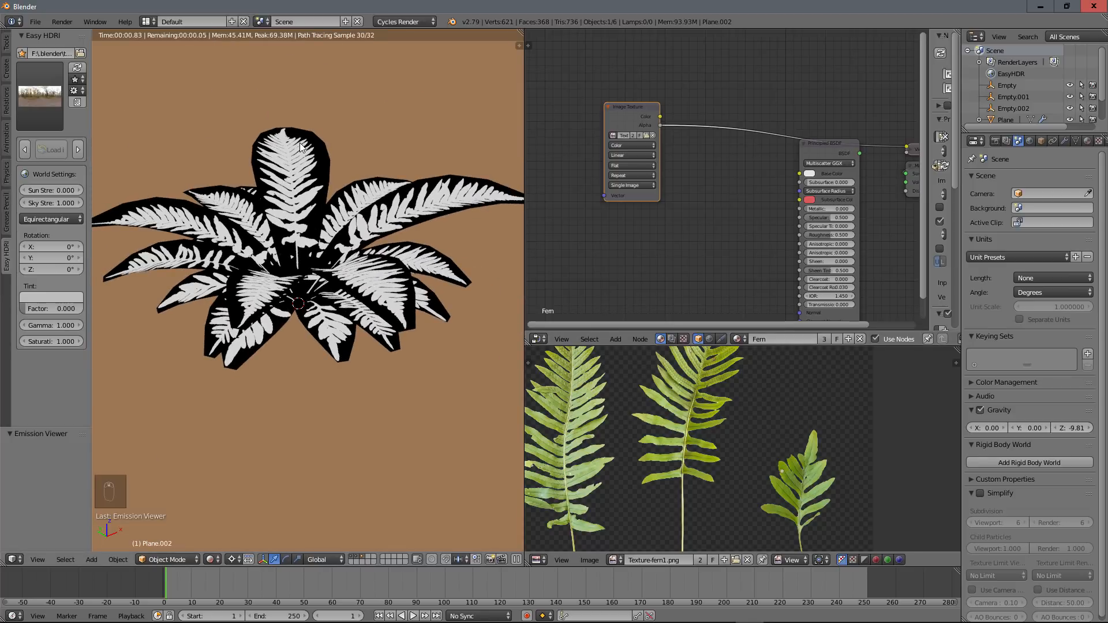
{"action": "scroll", "coordinate": [742, 155], "scroll_direction": "down", "scroll_amount": 3}
Rearrange the shader nodes, link the image texture's color to the Principled BSDF's Base Color, and feed the shader directly to the material output
{"action": "left_click_drag", "start_coordinate": [809, 173], "coordinate": [904, 150]}
{"action": "left_click", "coordinate": [724, 148]}
{"action": "left_click_drag", "start_coordinate": [725, 147], "coordinate": [729, 122]}
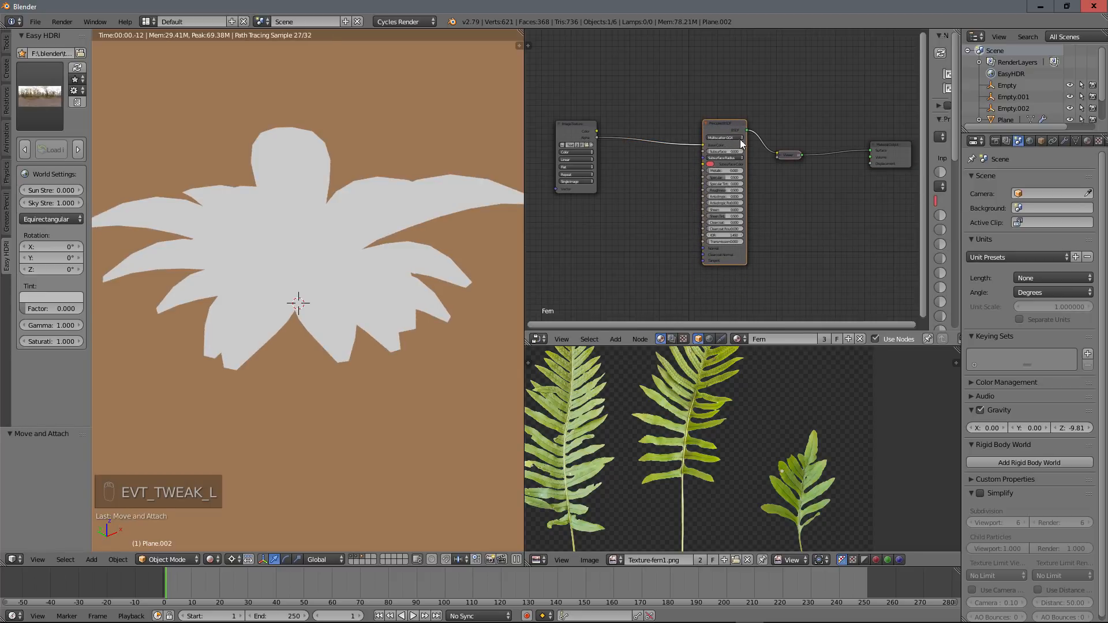
{"action": "scroll", "coordinate": [613, 185], "scroll_direction": "up", "scroll_amount": 2}
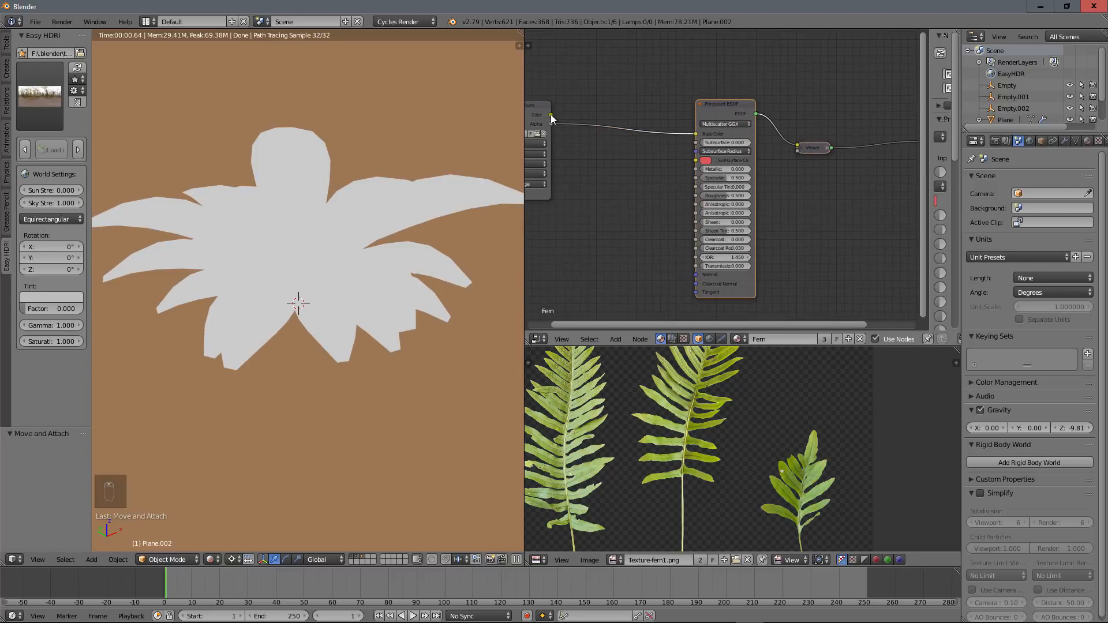
{"action": "left_click_drag", "start_coordinate": [550, 114], "coordinate": [696, 134]}
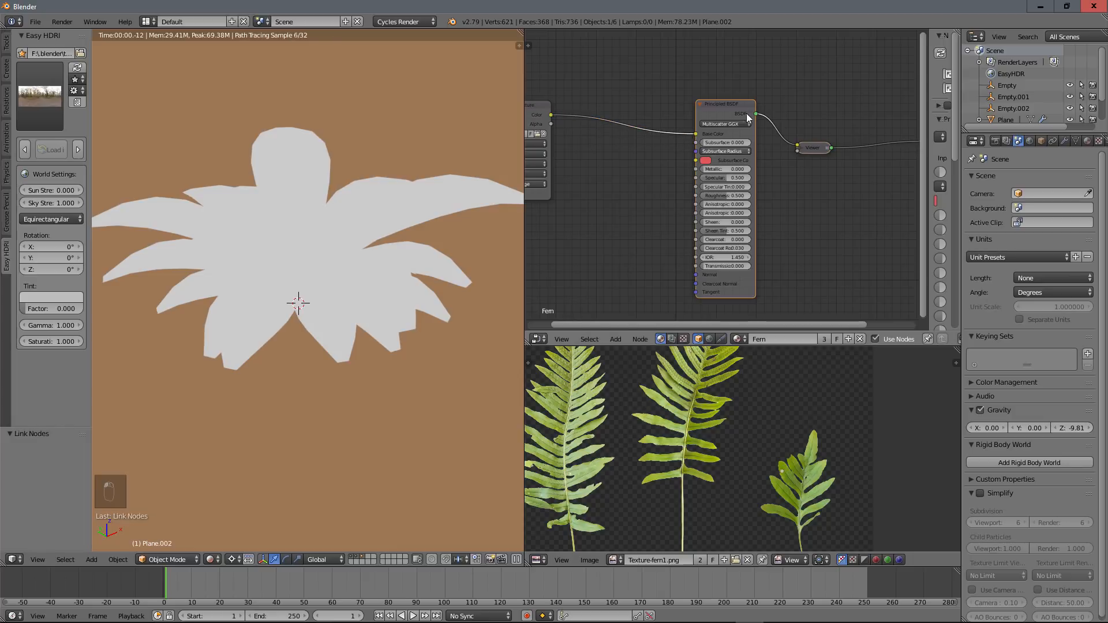
{"action": "left_click", "coordinate": [745, 114], "text": "ctrl+shift"}
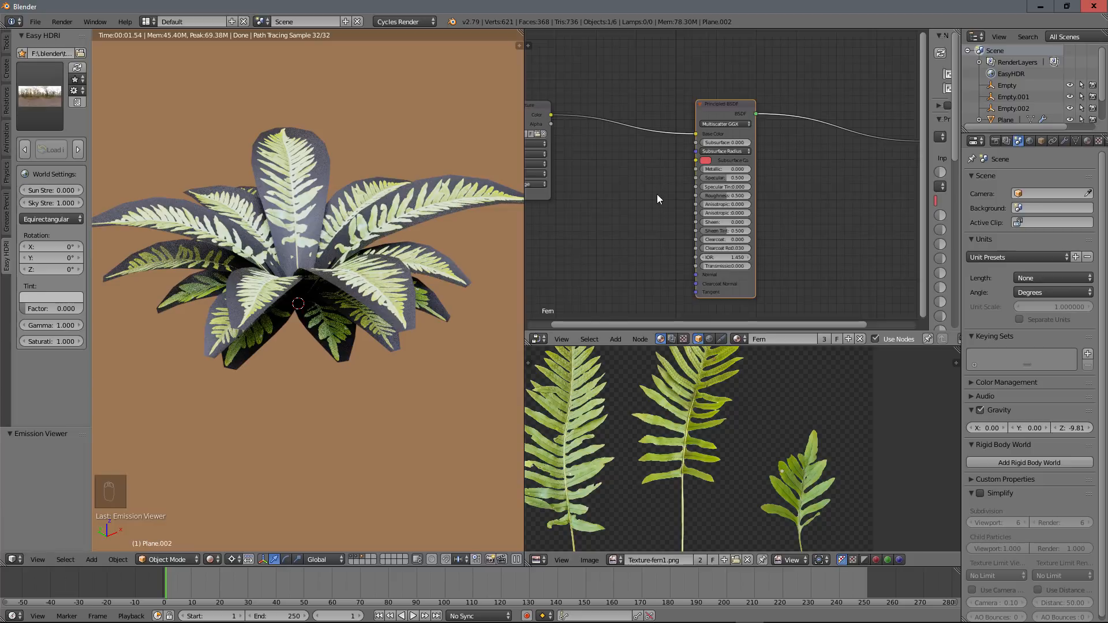
Move the Image Texture node aside and insert a ColorRamp node between its color output and the Principled BSDF's Base Color
{"action": "key", "text": "Home"}
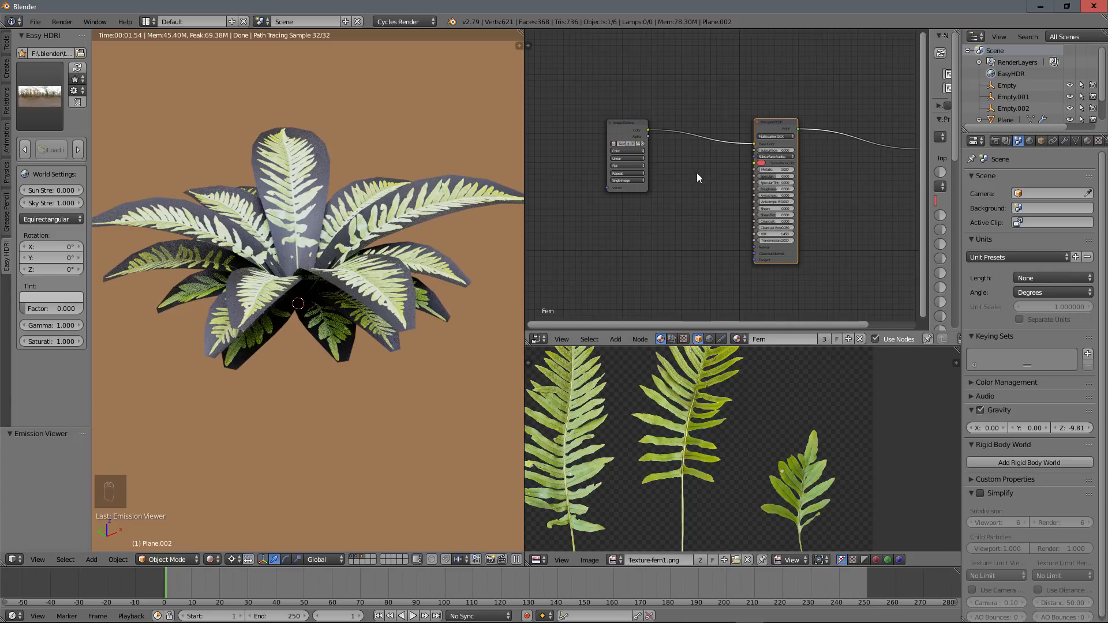
{"action": "scroll", "coordinate": [708, 212], "scroll_direction": "up", "scroll_amount": 2}
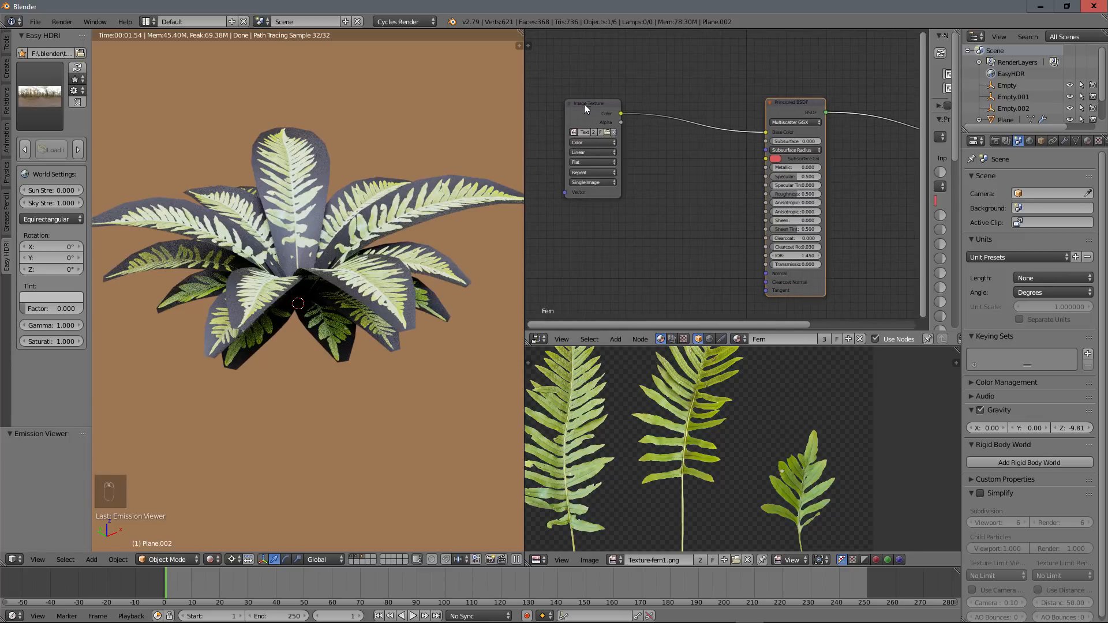
{"action": "left_click_drag", "start_coordinate": [584, 106], "coordinate": [556, 104]}
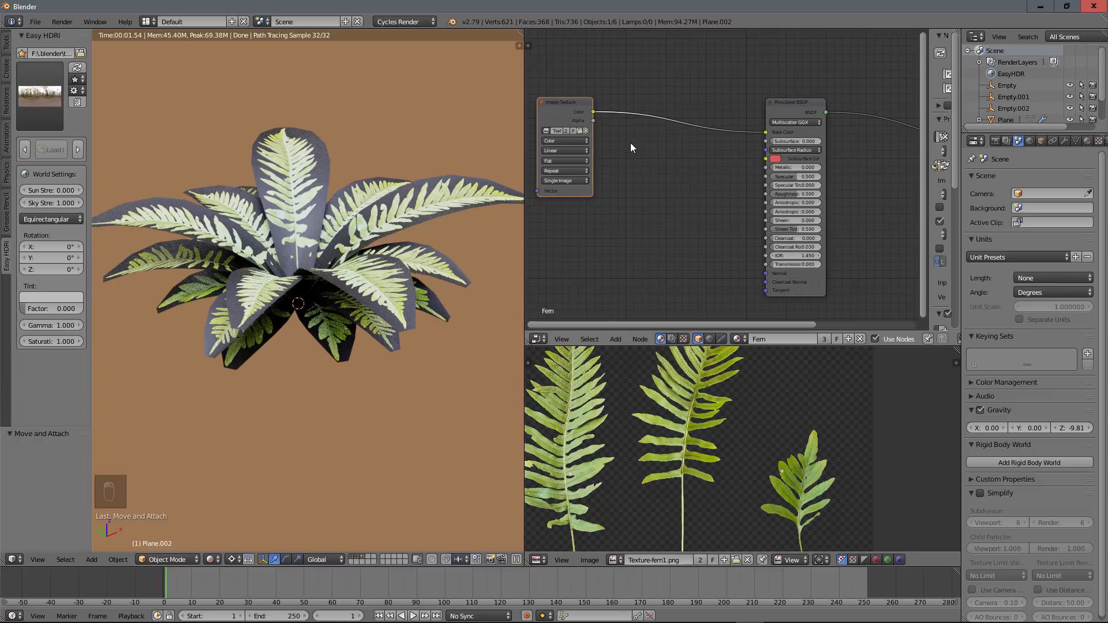
{"action": "scroll", "coordinate": [361, 257], "scroll_direction": "up", "scroll_amount": 8}
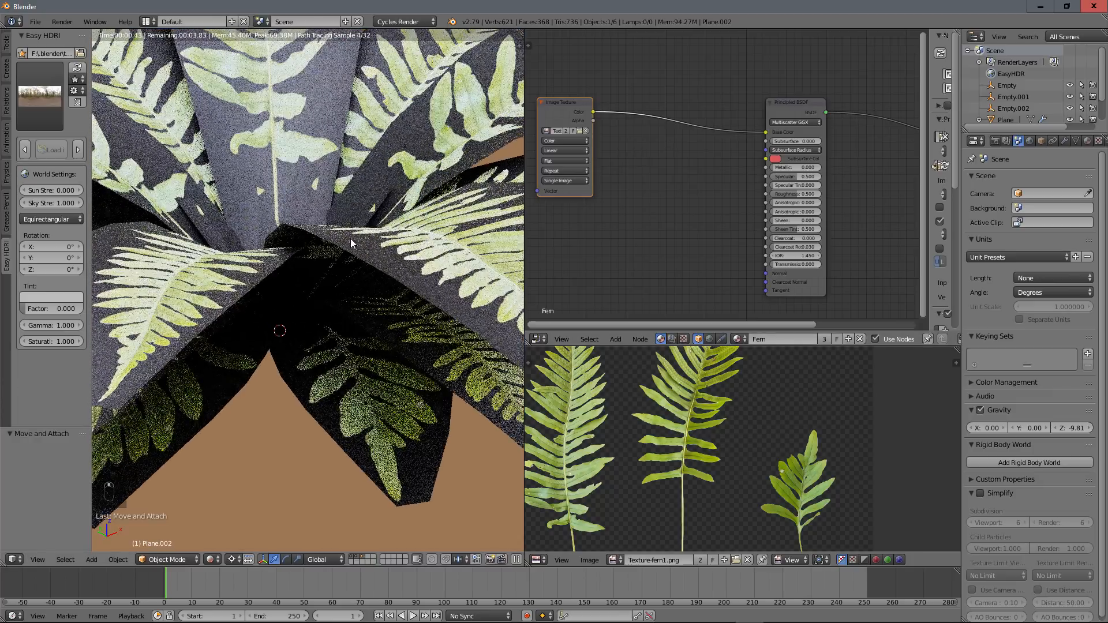
{"action": "middle_click_drag", "start_coordinate": [252, 279], "coordinate": [230, 283], "text": "shift"}
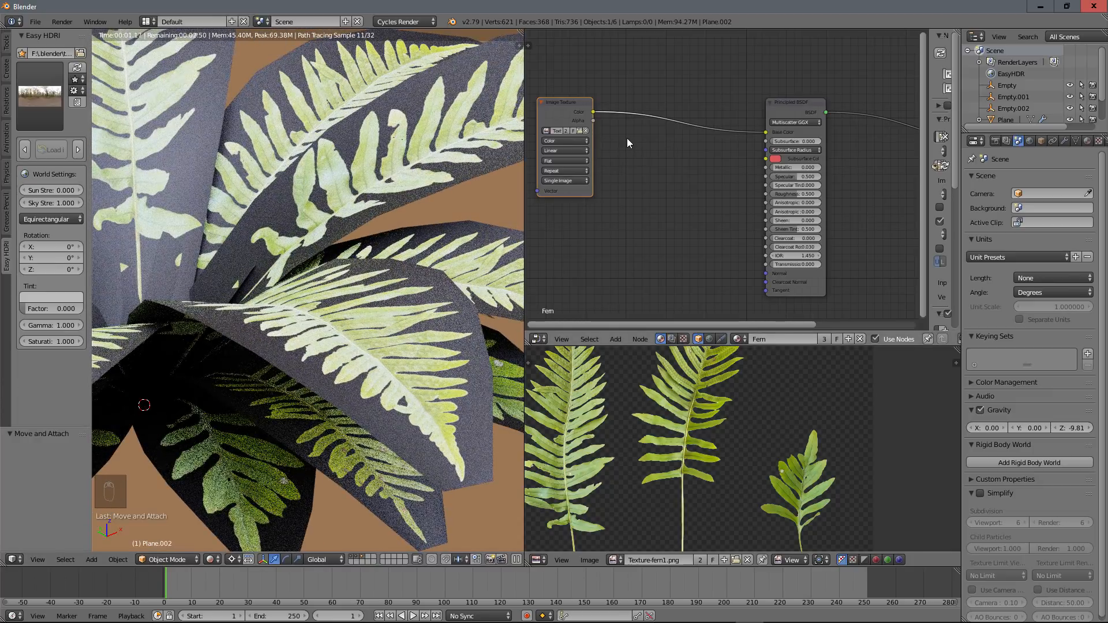
{"action": "key", "text": "shift+a"}
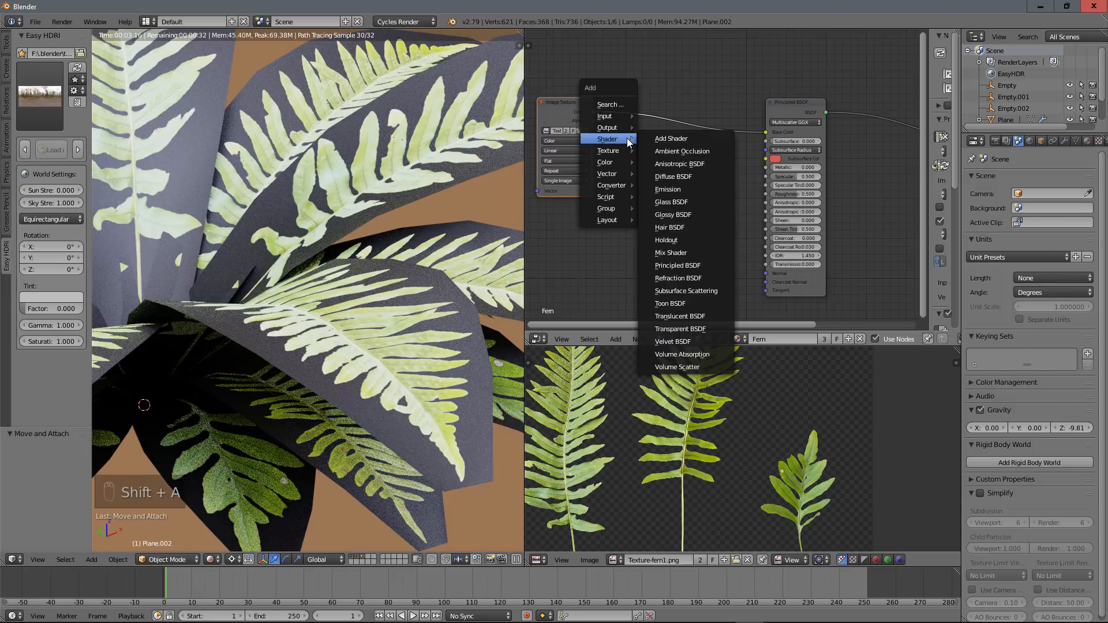
{"action": "mouse_move", "coordinate": [622, 186]}
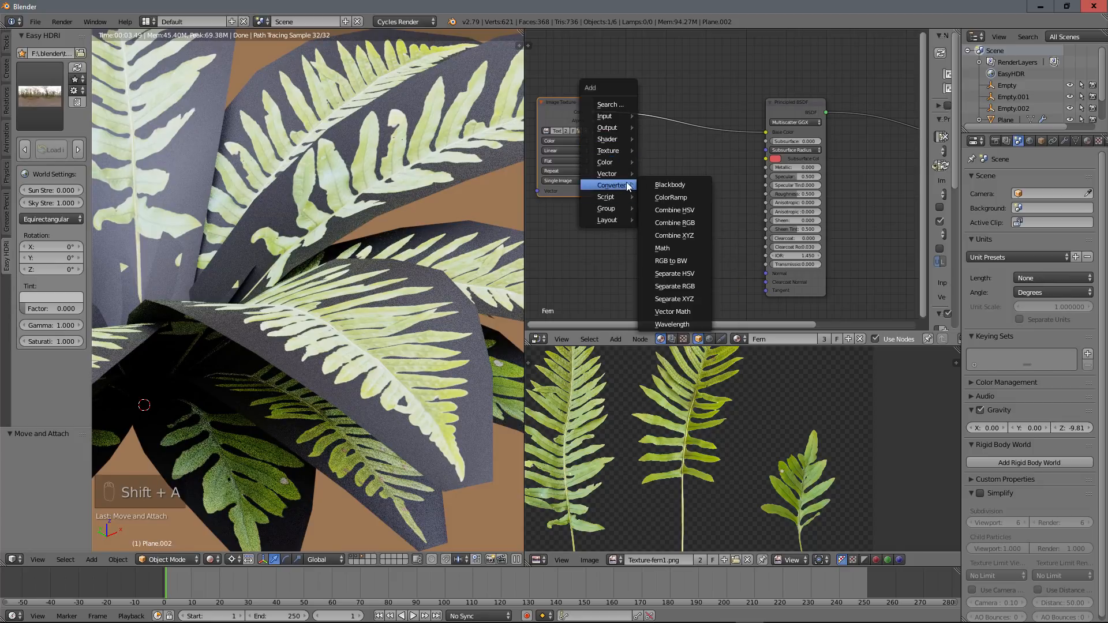
{"action": "left_click", "coordinate": [675, 199]}
{"action": "left_click", "coordinate": [673, 115]}
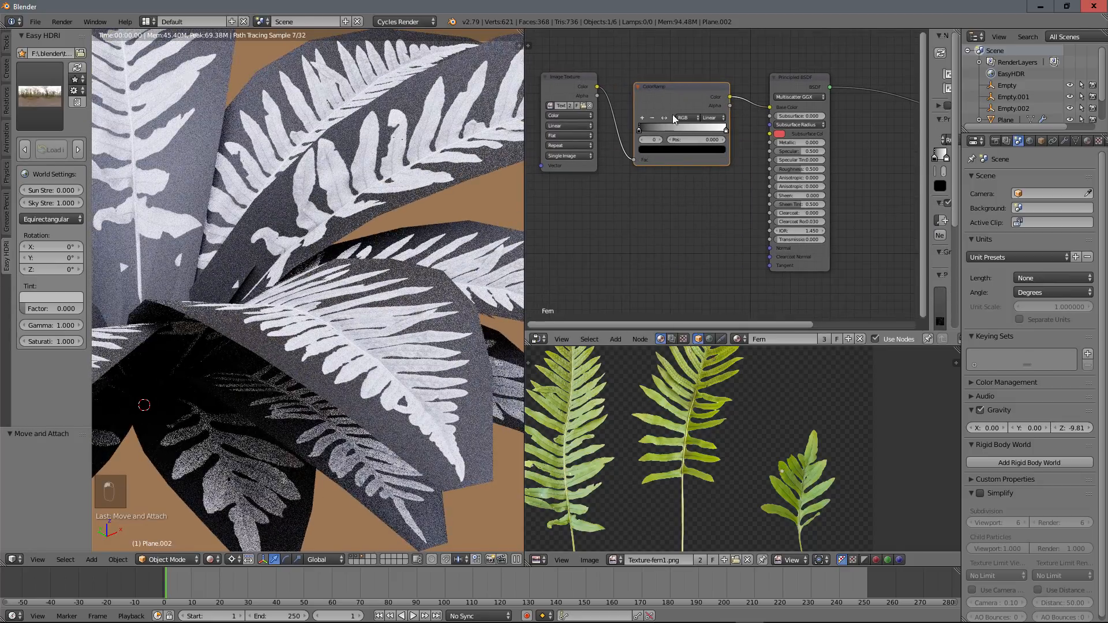
Move the ColorRamp below the link, reconnect the texture's color directly to Base Color, and preview the ColorRamp's output on the plant
{"action": "left_click_drag", "start_coordinate": [673, 106], "coordinate": [661, 182]}
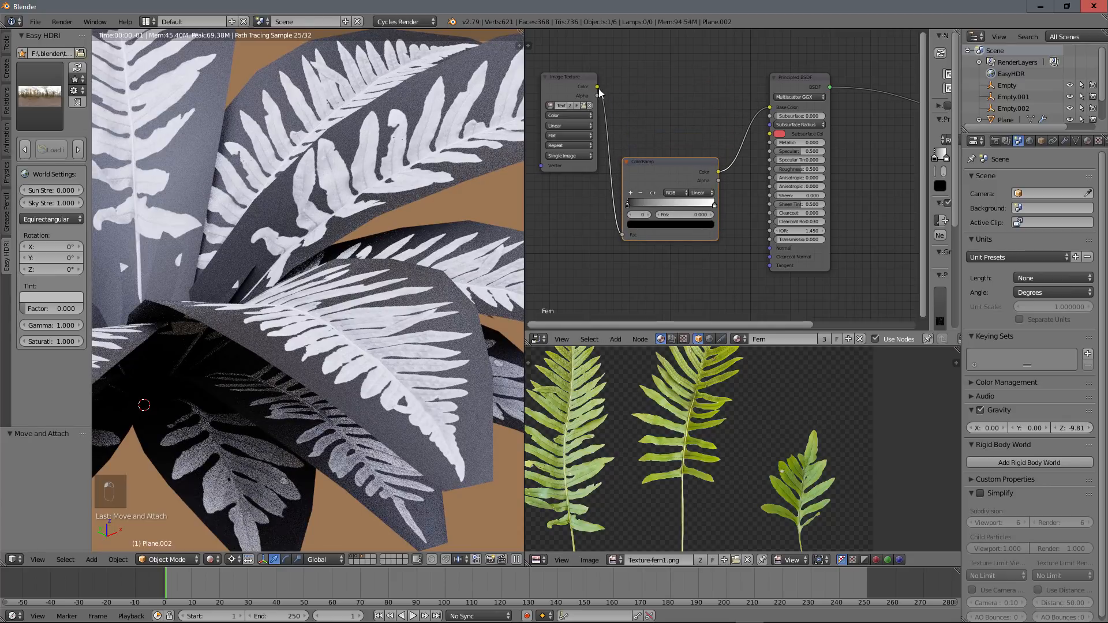
{"action": "left_click_drag", "start_coordinate": [596, 86], "coordinate": [769, 107]}
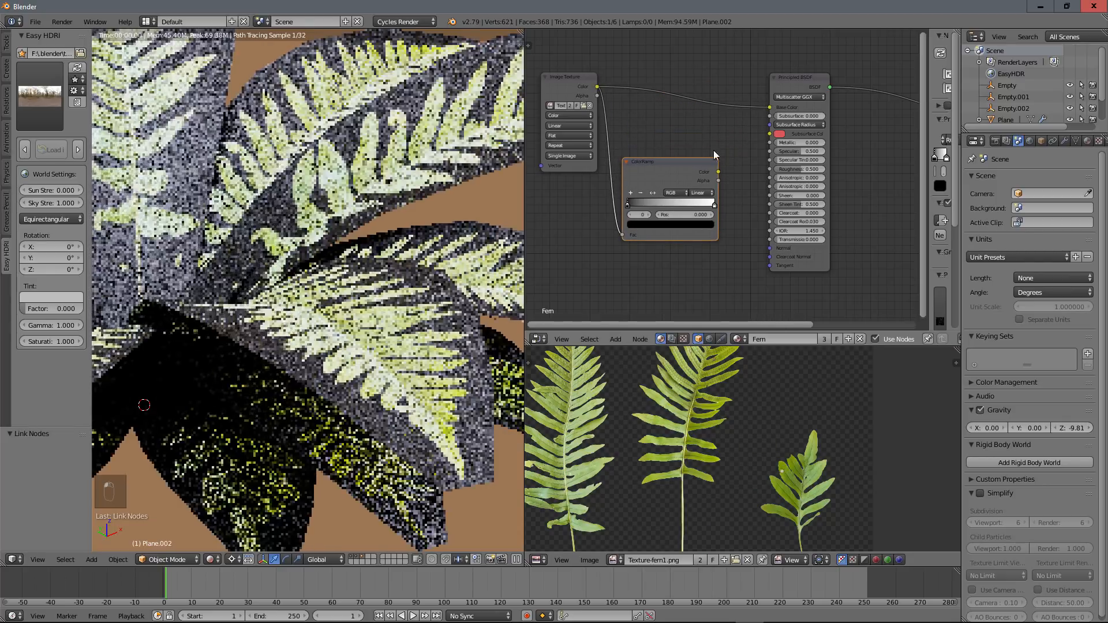
{"action": "left_click", "coordinate": [681, 168], "text": "ctrl+shift"}
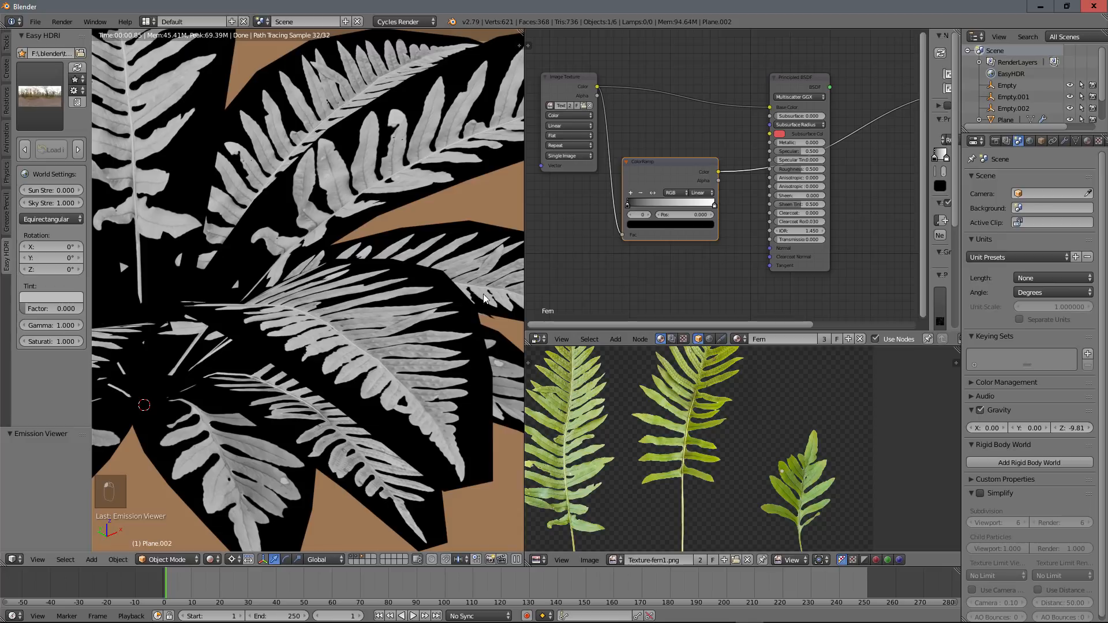
Make room between the nodes and insert a Bump node on the link after the ColorRamp
{"action": "scroll", "coordinate": [753, 229], "scroll_direction": "down", "scroll_amount": 1}
{"action": "middle_click_drag", "start_coordinate": [713, 180], "coordinate": [732, 152]}
{"action": "left_click_drag", "start_coordinate": [817, 63], "coordinate": [836, 49]}
{"action": "left_click_drag", "start_coordinate": [683, 142], "coordinate": [672, 169]}
{"action": "key", "text": "shift+a"}
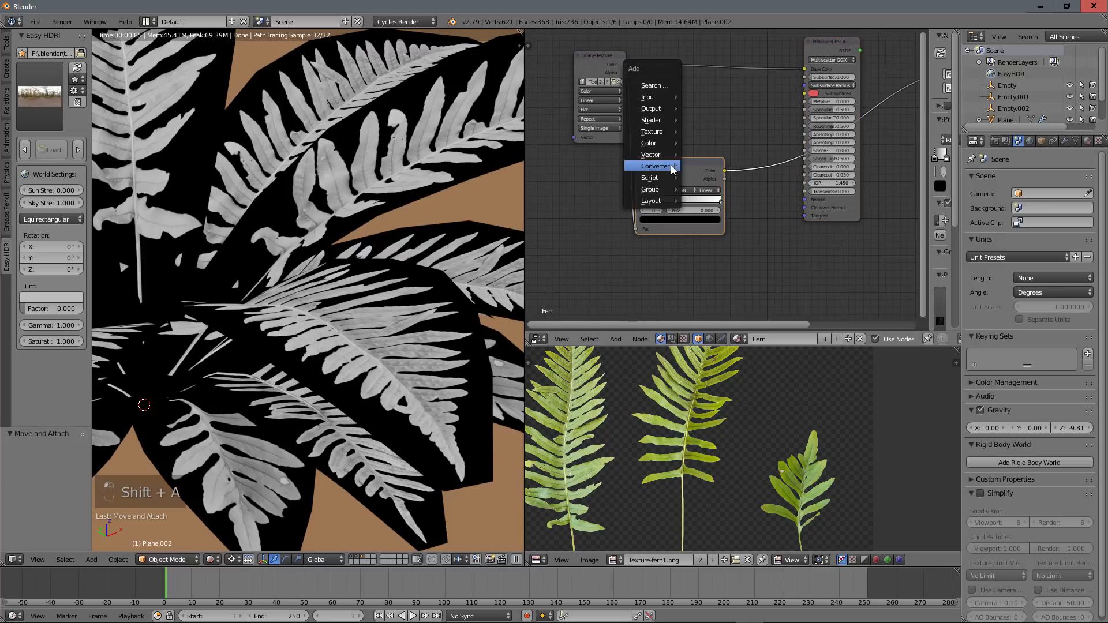
{"action": "mouse_move", "coordinate": [672, 169]}
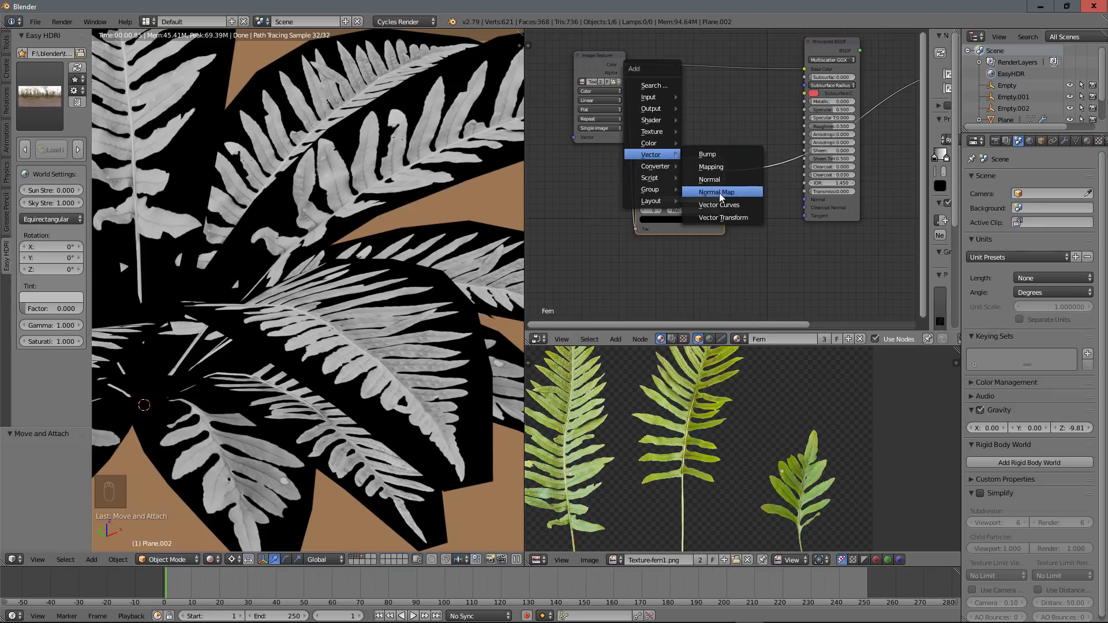
{"action": "left_click", "coordinate": [716, 155]}
{"action": "left_click", "coordinate": [767, 210]}
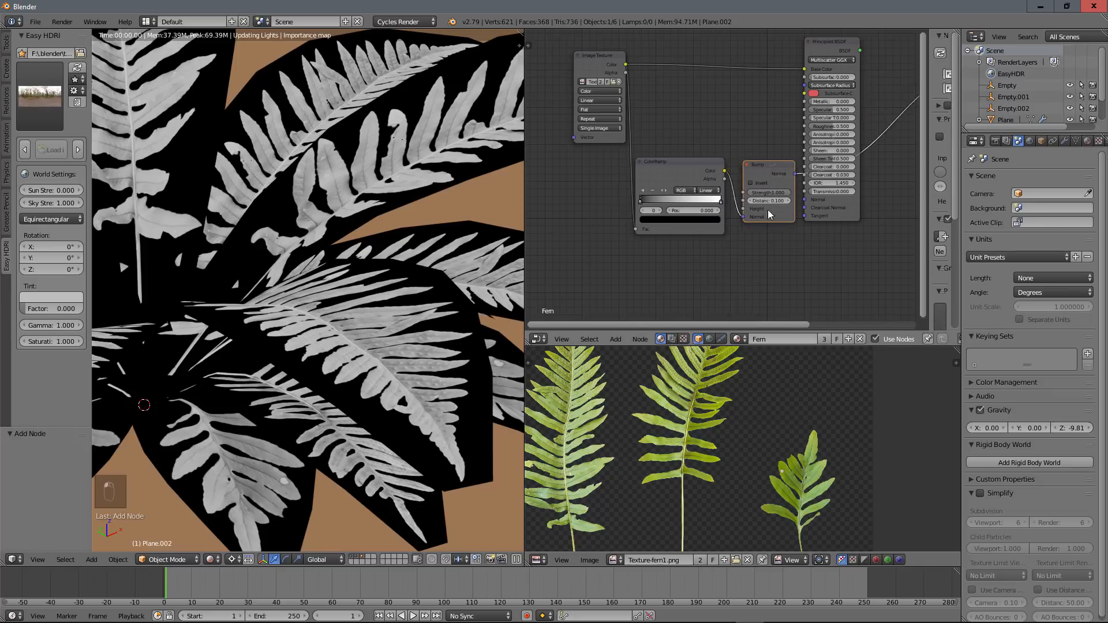
Move the ColorRamp's link to the Bump node's Height input and connect the Bump output to the Principled BSDF's Normal input
{"action": "middle_click_drag", "start_coordinate": [770, 260], "coordinate": [712, 257]}
{"action": "scroll", "coordinate": [794, 170], "scroll_direction": "up", "scroll_amount": 2}
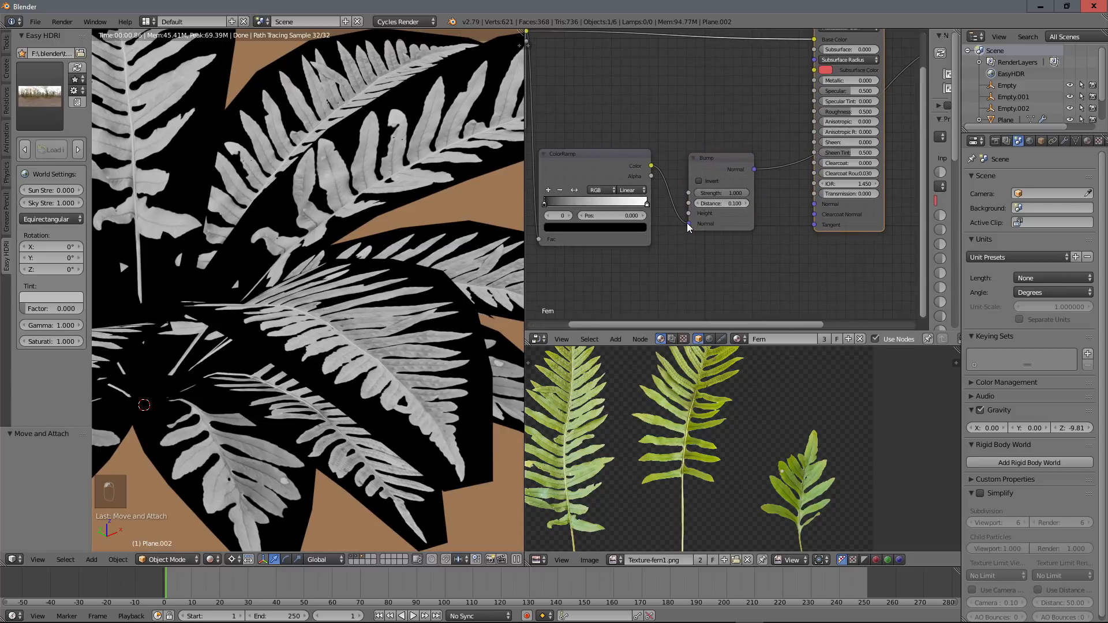
{"action": "left_click_drag", "start_coordinate": [687, 223], "coordinate": [687, 214]}
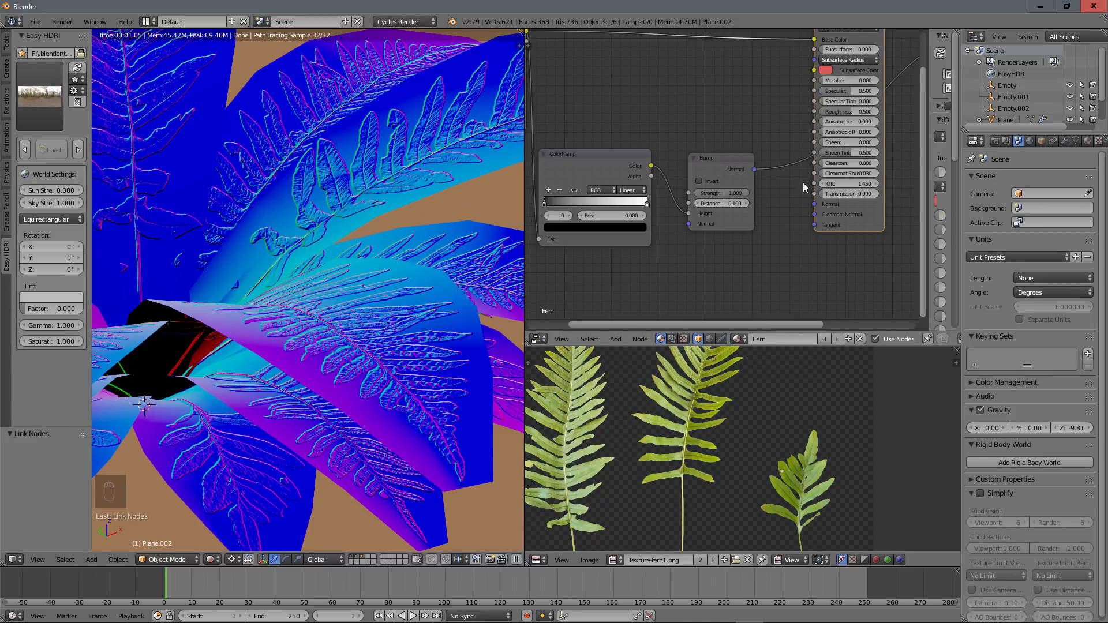
{"action": "left_click_drag", "start_coordinate": [754, 169], "coordinate": [813, 203]}
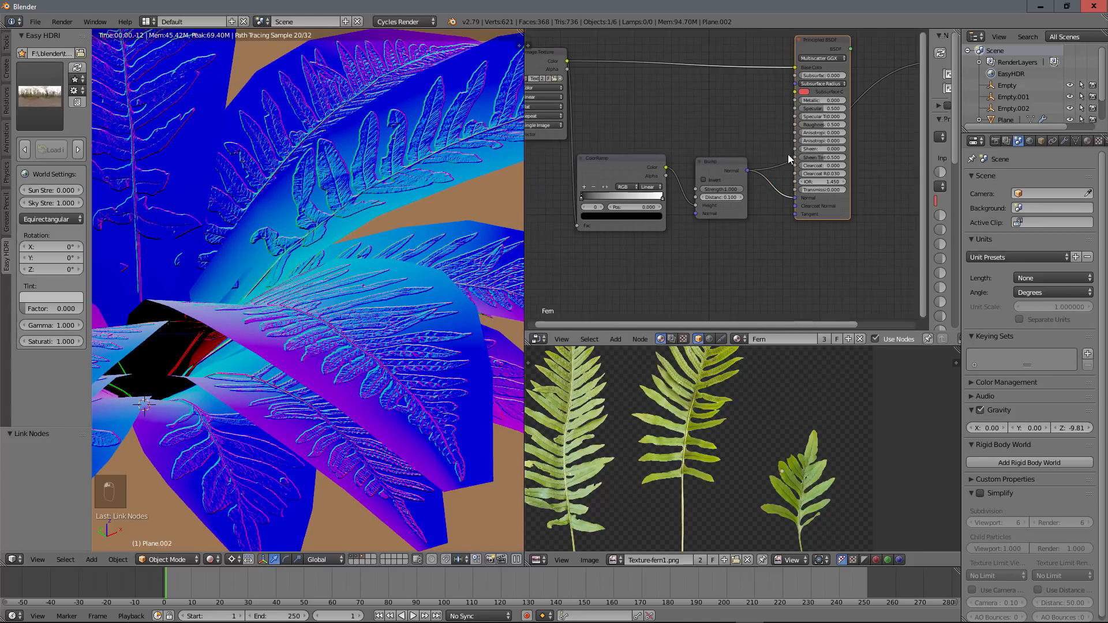
Set the Bump node's strength to 0.6 and show the Principled BSDF shader on the plant again
{"action": "scroll", "coordinate": [732, 224], "scroll_direction": "up", "scroll_amount": 1}
{"action": "left_click", "coordinate": [726, 196]}
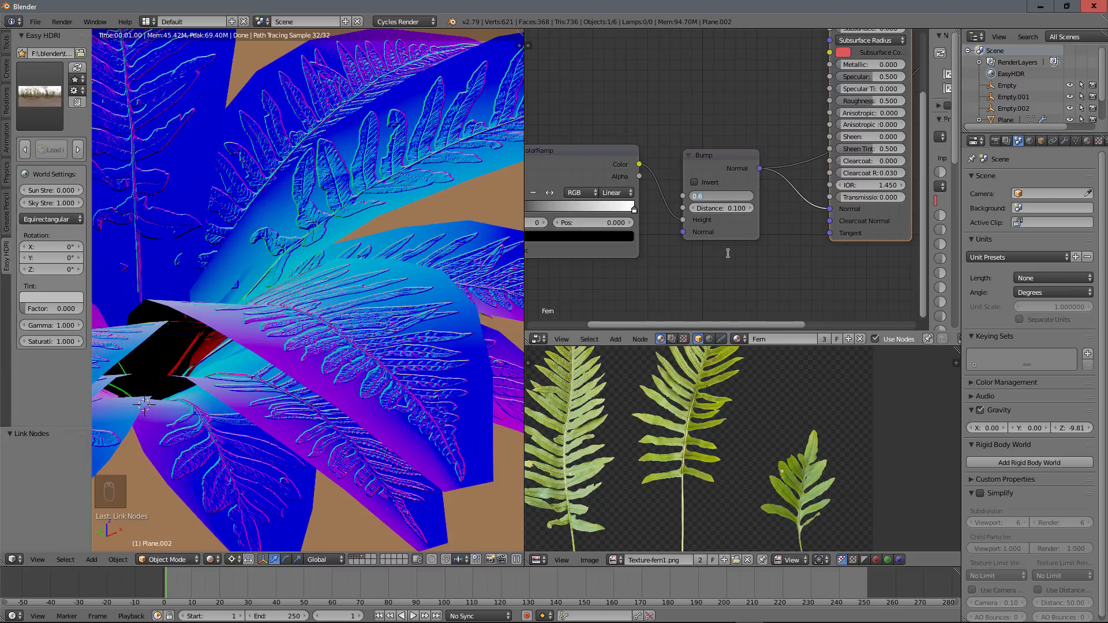
{"action": "key", "text": "Return"}
{"action": "scroll", "coordinate": [734, 194], "scroll_direction": "down", "scroll_amount": 3}
{"action": "middle_click_drag", "start_coordinate": [732, 193], "coordinate": [699, 241]}
{"action": "left_click", "coordinate": [798, 75], "text": "ctrl+shift"}
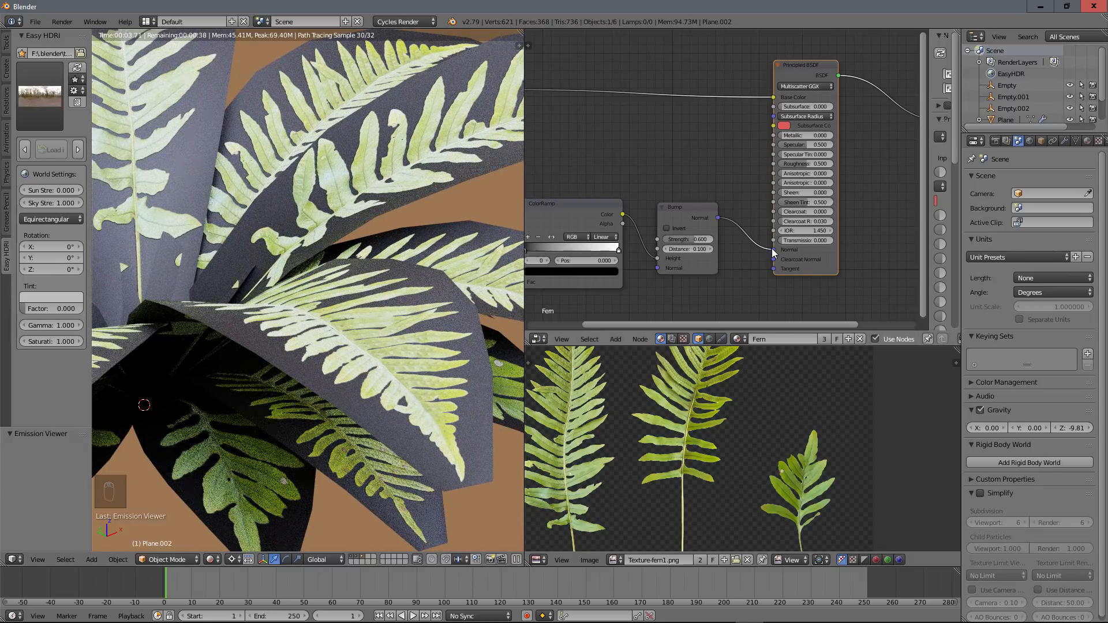
Unlink the Bump node from the Principled BSDF's Normal input and relink it to compare the leaf surface with and without bump
{"action": "left_click_drag", "start_coordinate": [773, 250], "coordinate": [750, 248]}
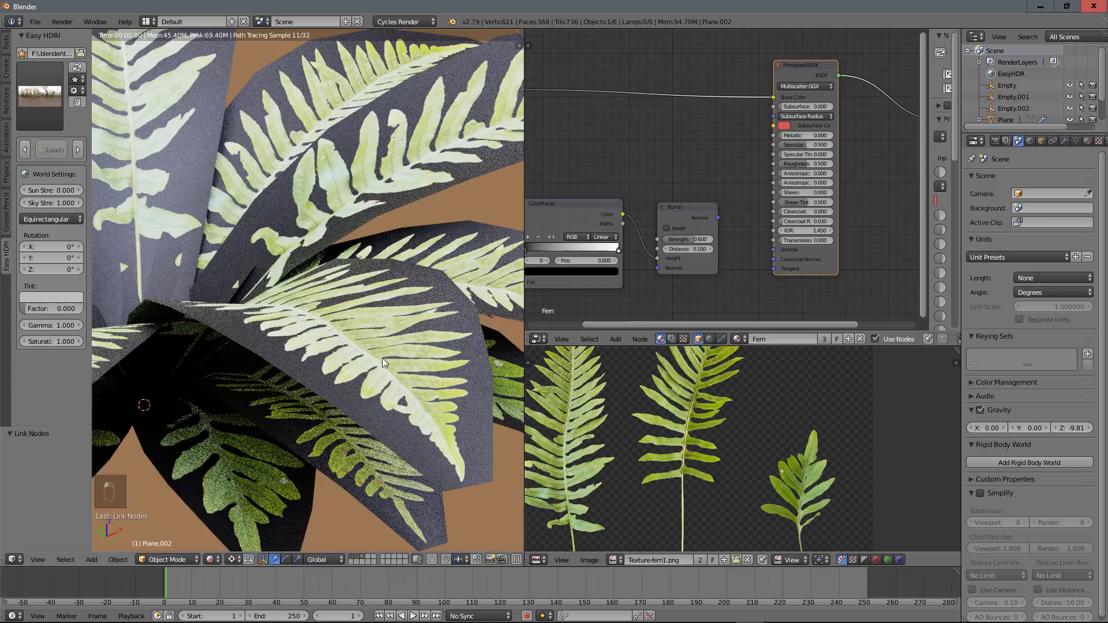
{"action": "scroll", "coordinate": [396, 366], "scroll_direction": "up", "scroll_amount": 6}
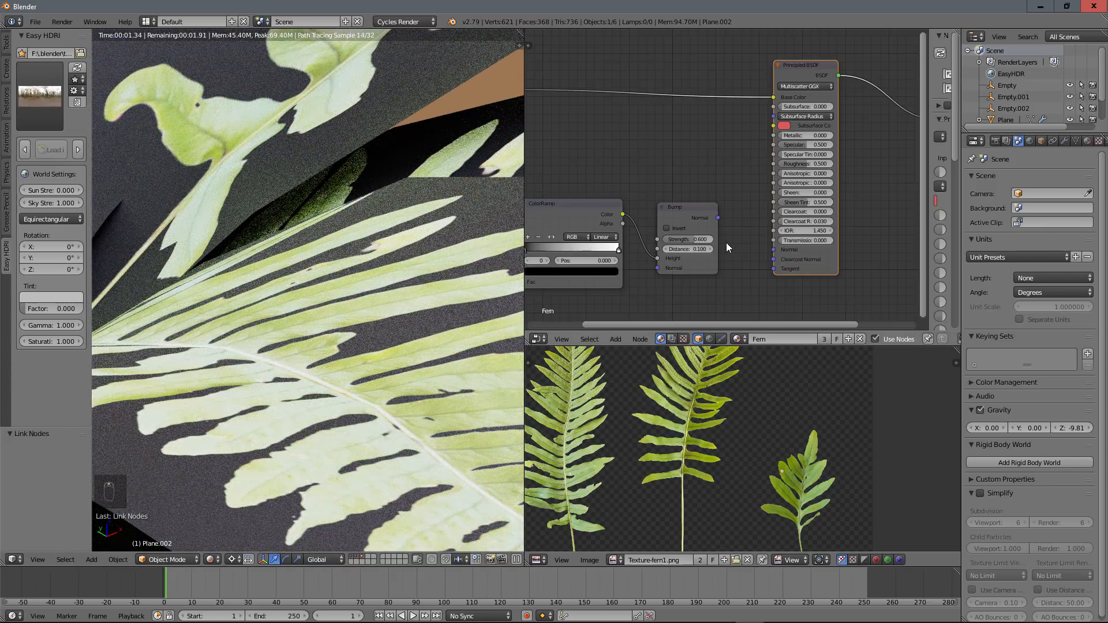
{"action": "scroll", "coordinate": [722, 254], "scroll_direction": "up", "scroll_amount": 1}
{"action": "middle_click_drag", "start_coordinate": [734, 240], "coordinate": [741, 236]}
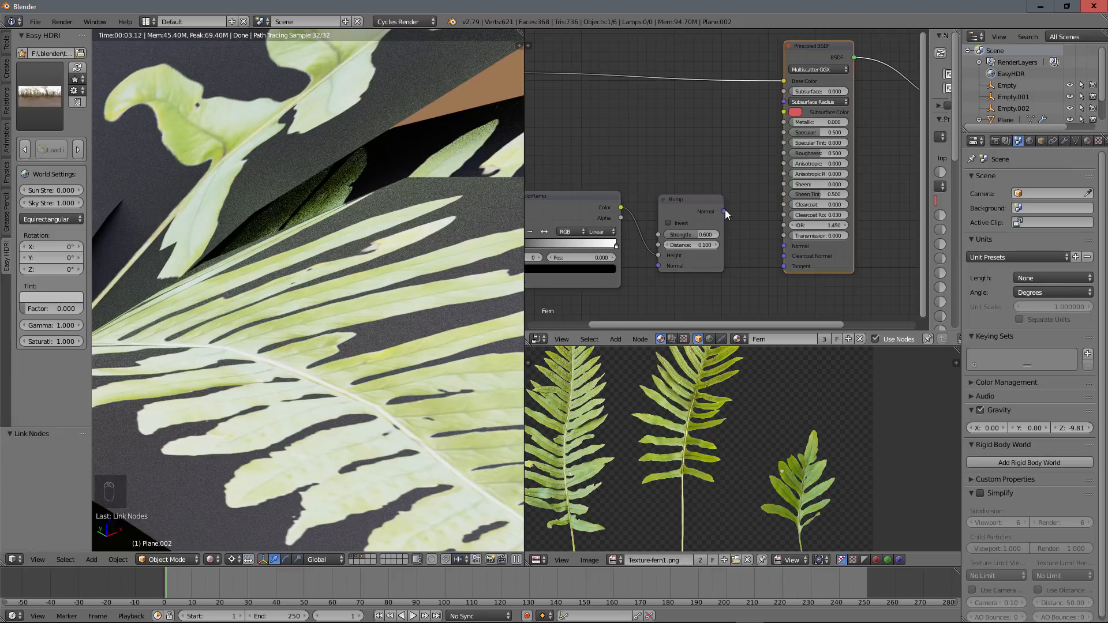
{"action": "left_click_drag", "start_coordinate": [723, 211], "coordinate": [783, 246]}
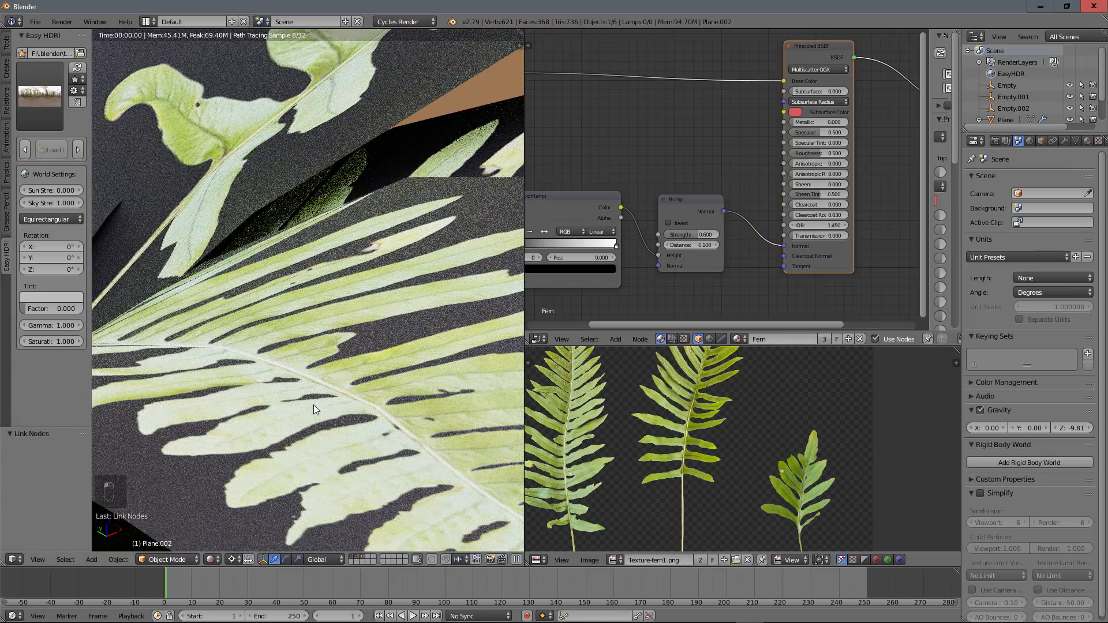
{"action": "scroll", "coordinate": [255, 140], "scroll_direction": "down", "scroll_amount": 6}
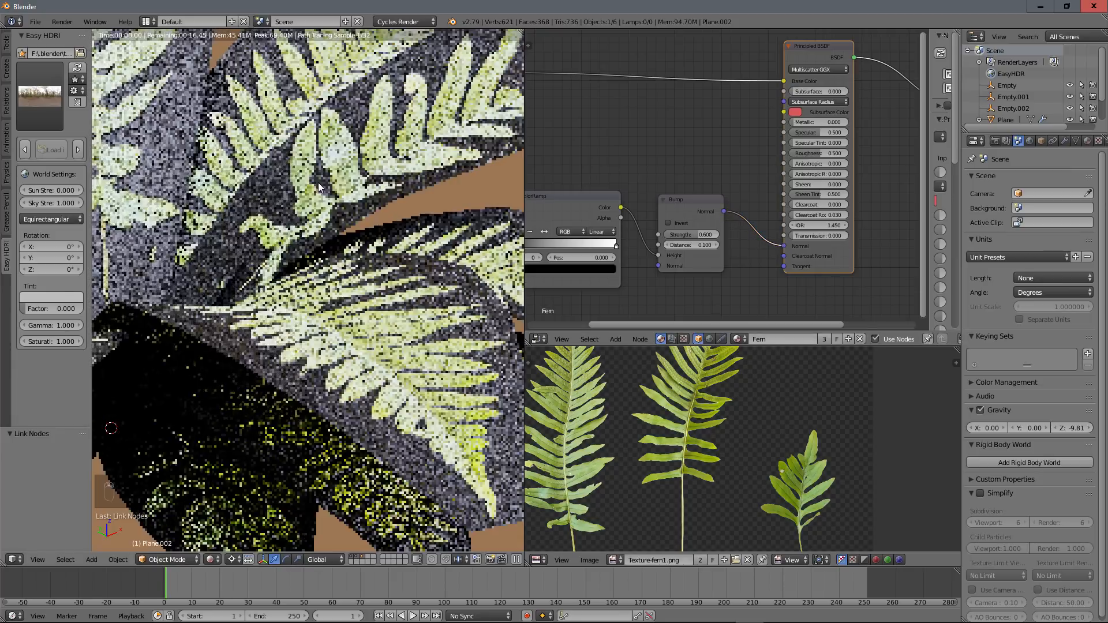
{"action": "middle_click_drag", "start_coordinate": [312, 232], "coordinate": [366, 185]}
{"action": "scroll", "coordinate": [319, 191], "scroll_direction": "down", "scroll_amount": 3}
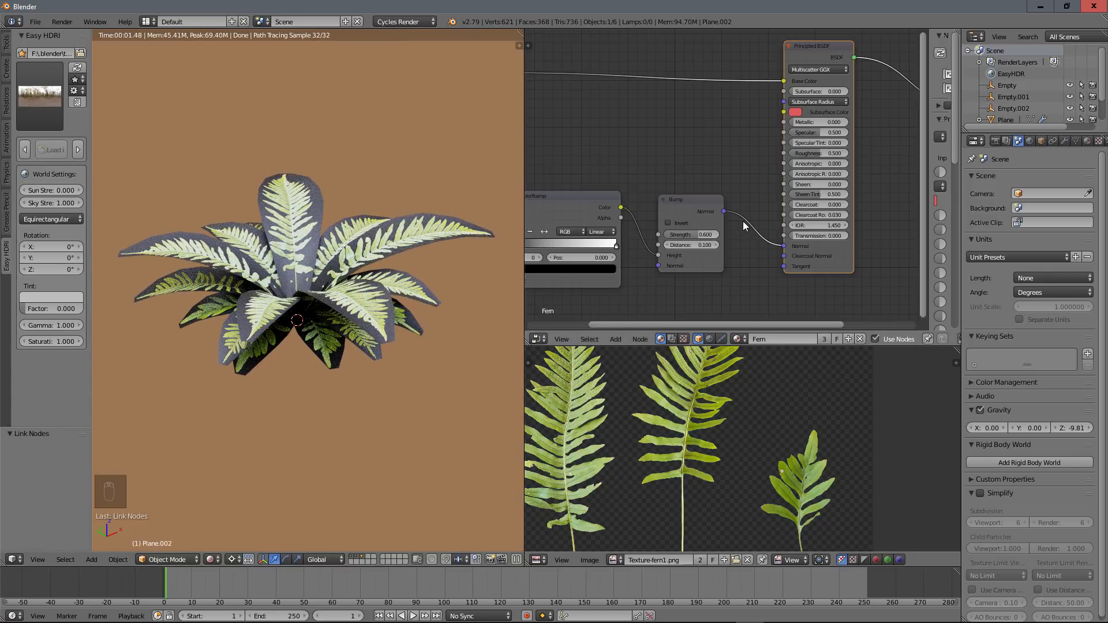
{"action": "middle_click_drag", "start_coordinate": [337, 319], "coordinate": [336, 241]}
{"action": "scroll", "coordinate": [343, 243], "scroll_direction": "up", "scroll_amount": 5}
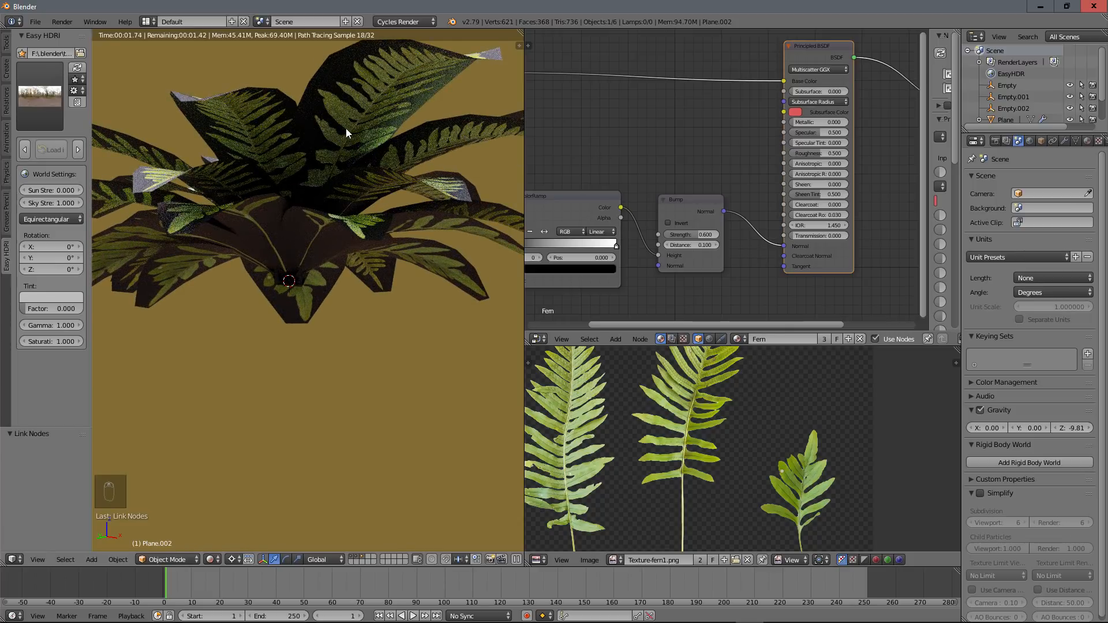
{"action": "middle_click_drag", "start_coordinate": [345, 128], "coordinate": [341, 202]}
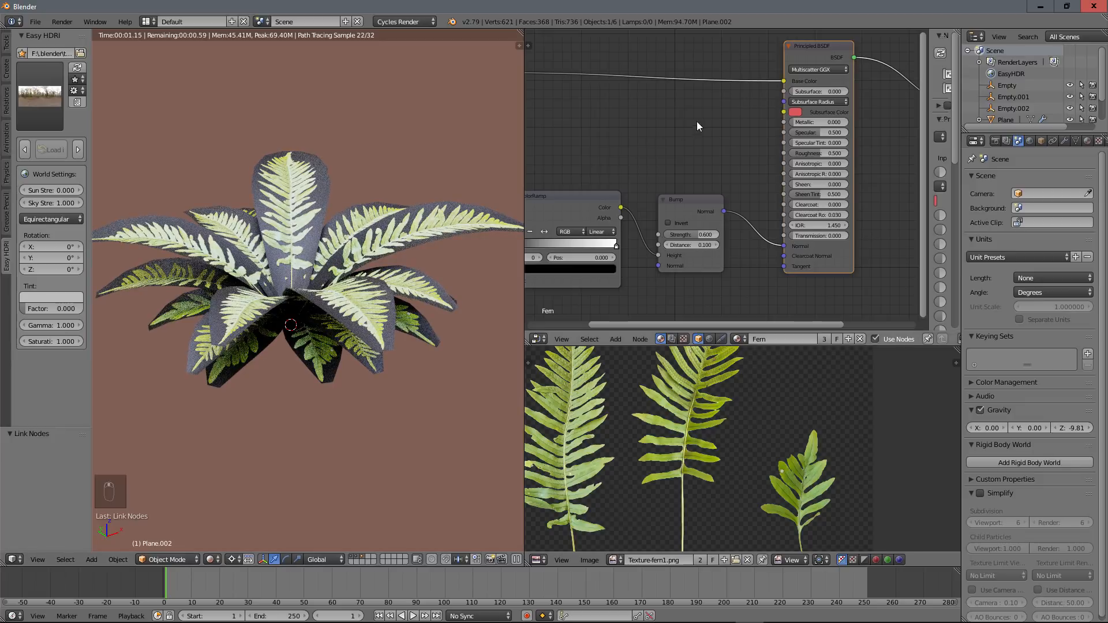
Add a Translucent BSDF node and place it above the Principled BSDF
{"action": "scroll", "coordinate": [697, 126], "scroll_direction": "down", "scroll_amount": 2}
{"action": "middle_click_drag", "start_coordinate": [715, 136], "coordinate": [690, 145]}
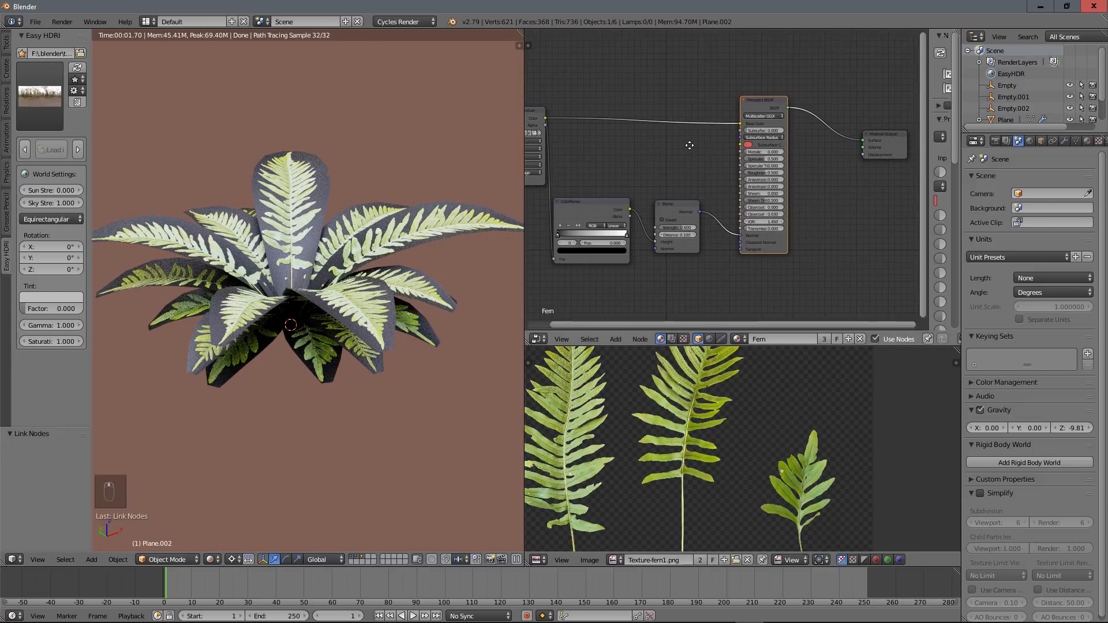
{"action": "key", "text": "shift+a"}
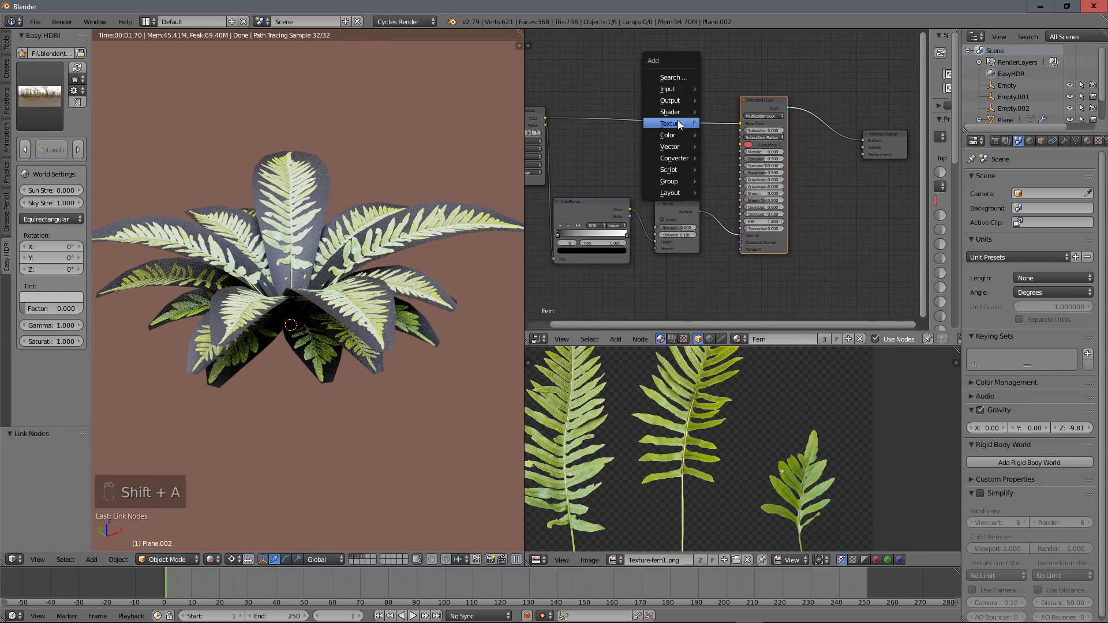
{"action": "mouse_move", "coordinate": [676, 112]}
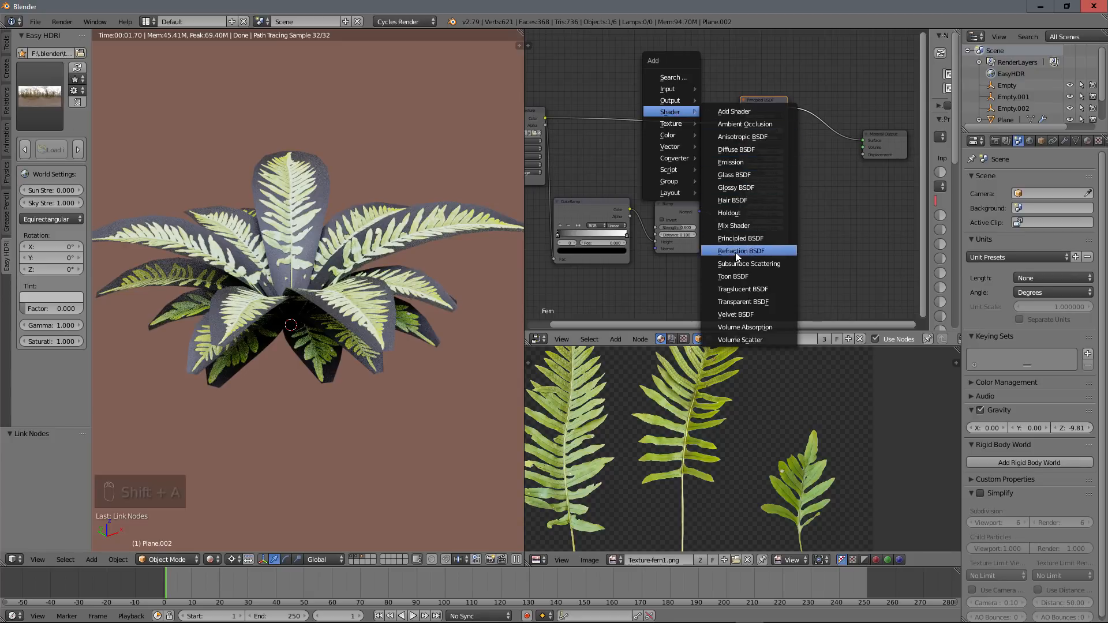
{"action": "left_click", "coordinate": [741, 289]}
{"action": "left_click", "coordinate": [724, 40]}
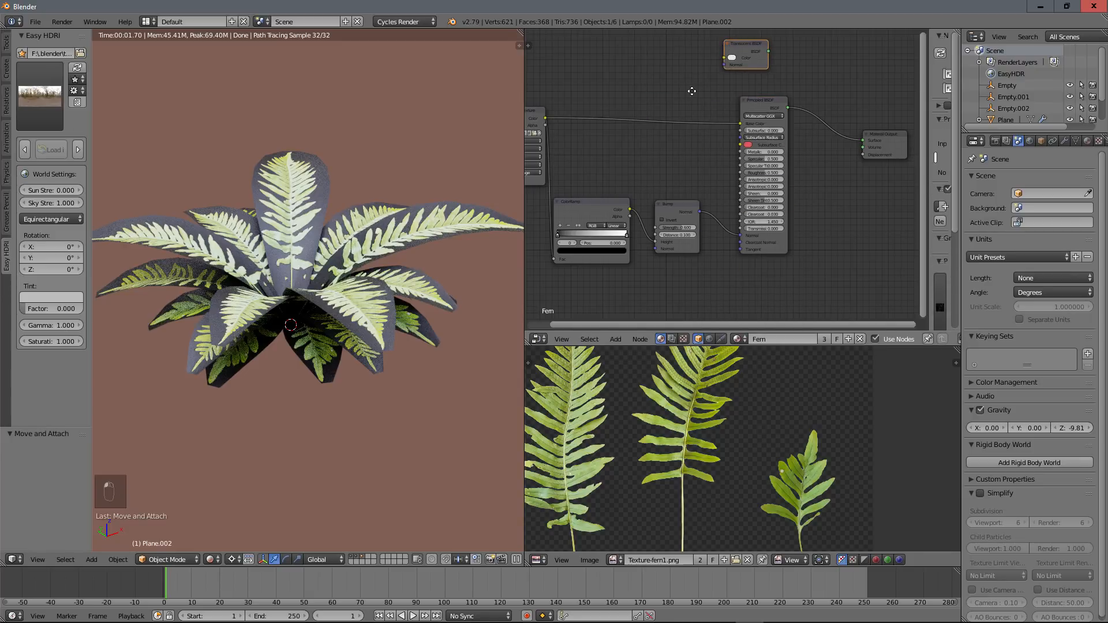
Link the Image Texture's Color to the Translucent BSDF's Color input and the Bump node's output to its Normal input
{"action": "key", "text": "Home"}
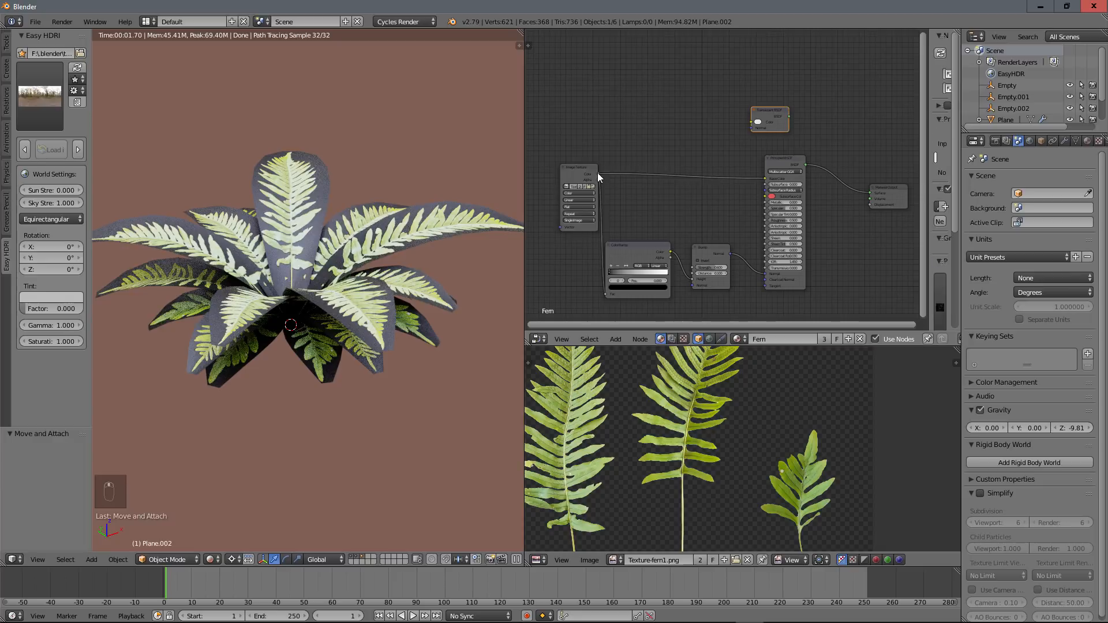
{"action": "left_click_drag", "start_coordinate": [598, 173], "coordinate": [752, 122]}
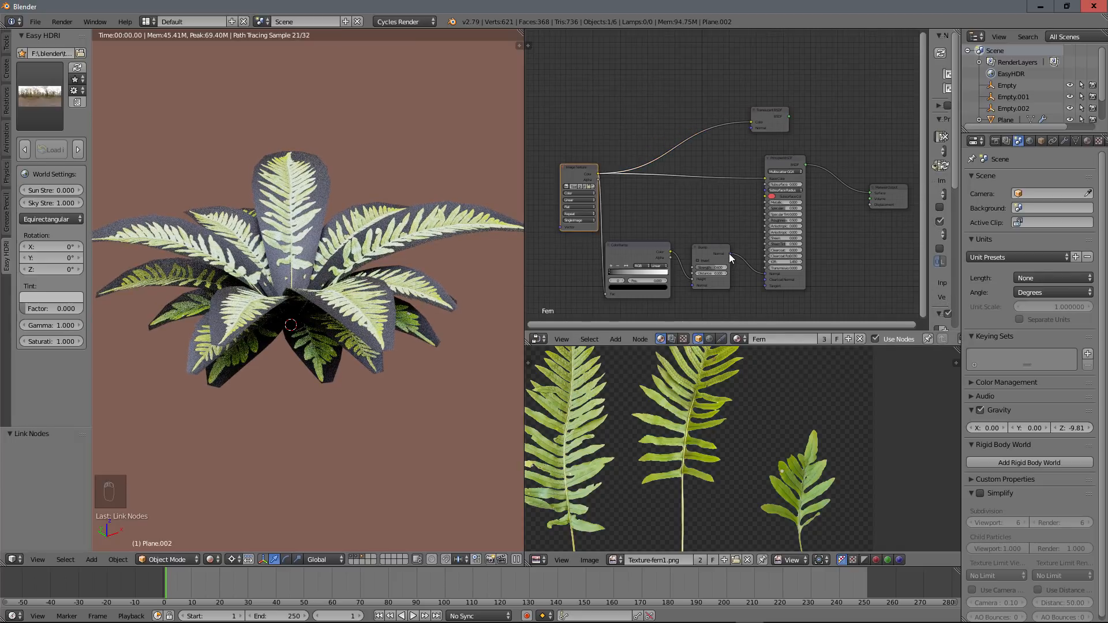
{"action": "left_click_drag", "start_coordinate": [729, 254], "coordinate": [752, 128]}
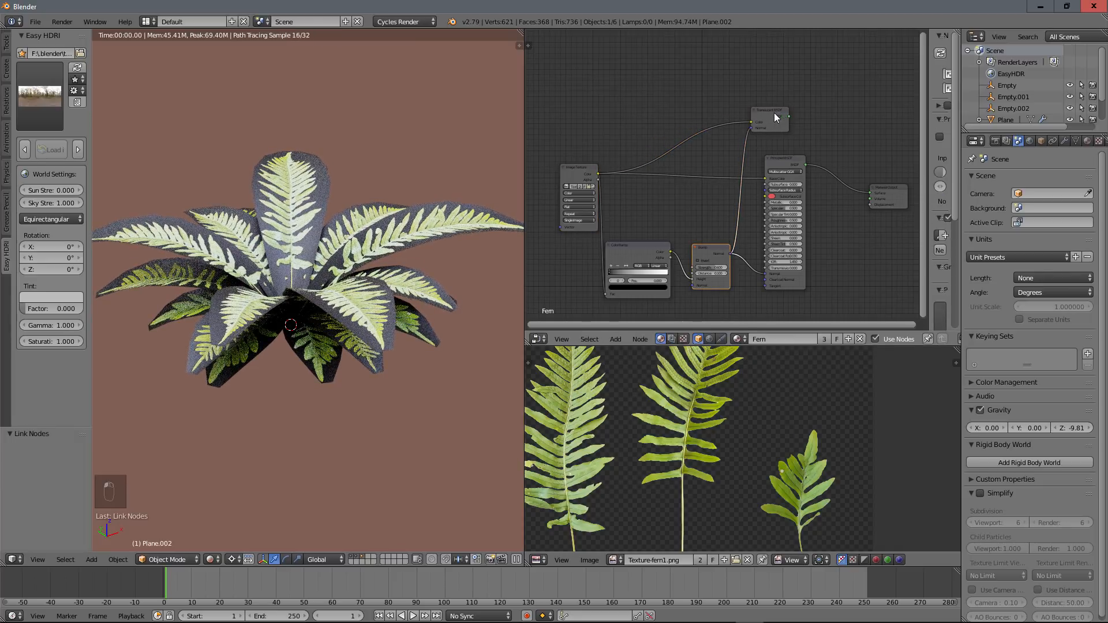
Show only the Translucent BSDF on the plant and check the leaves from several angles against the light
{"action": "left_click", "coordinate": [776, 118], "text": "ctrl+shift"}
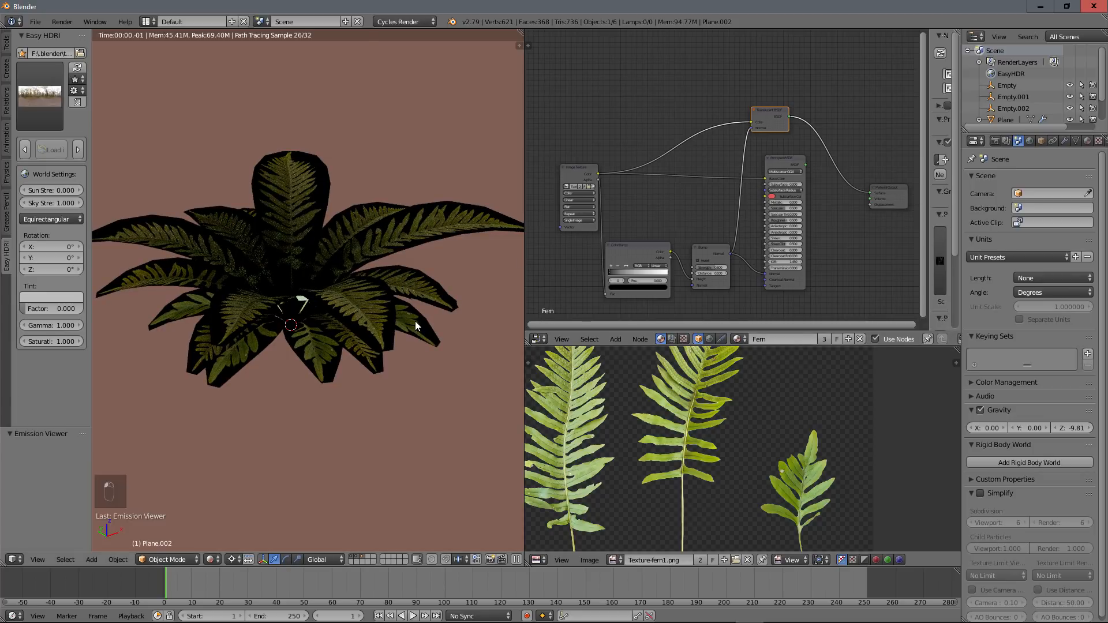
{"action": "middle_click_drag", "start_coordinate": [415, 326], "coordinate": [365, 272]}
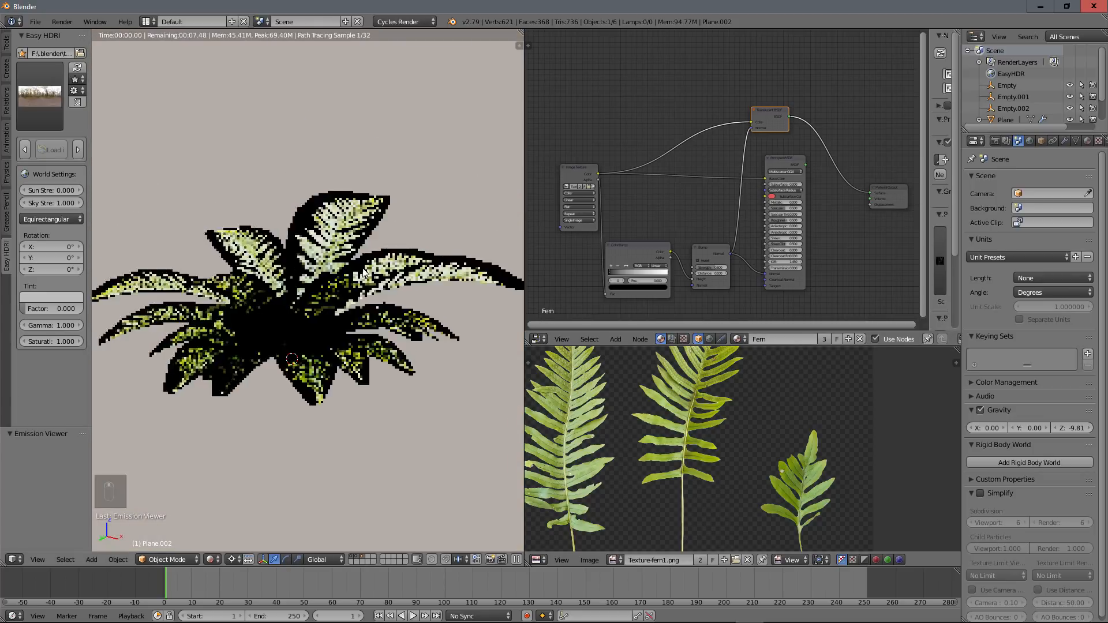
{"action": "scroll", "coordinate": [365, 272], "scroll_direction": "up", "scroll_amount": 2}
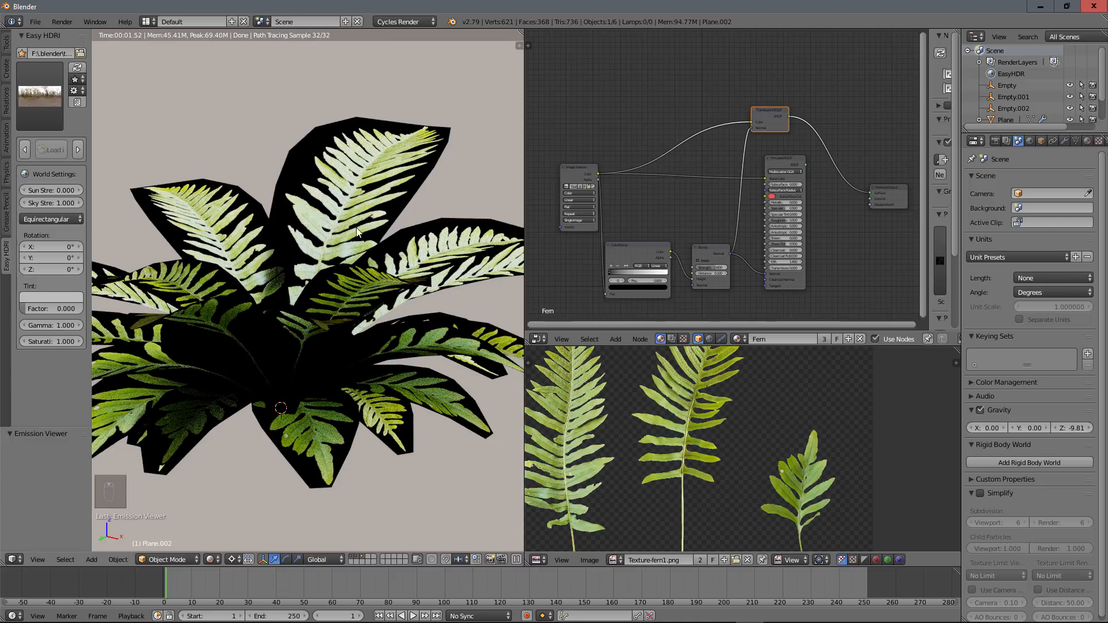
{"action": "middle_click_drag", "start_coordinate": [357, 228], "coordinate": [387, 220]}
{"action": "scroll", "coordinate": [386, 204], "scroll_direction": "down", "scroll_amount": 2}
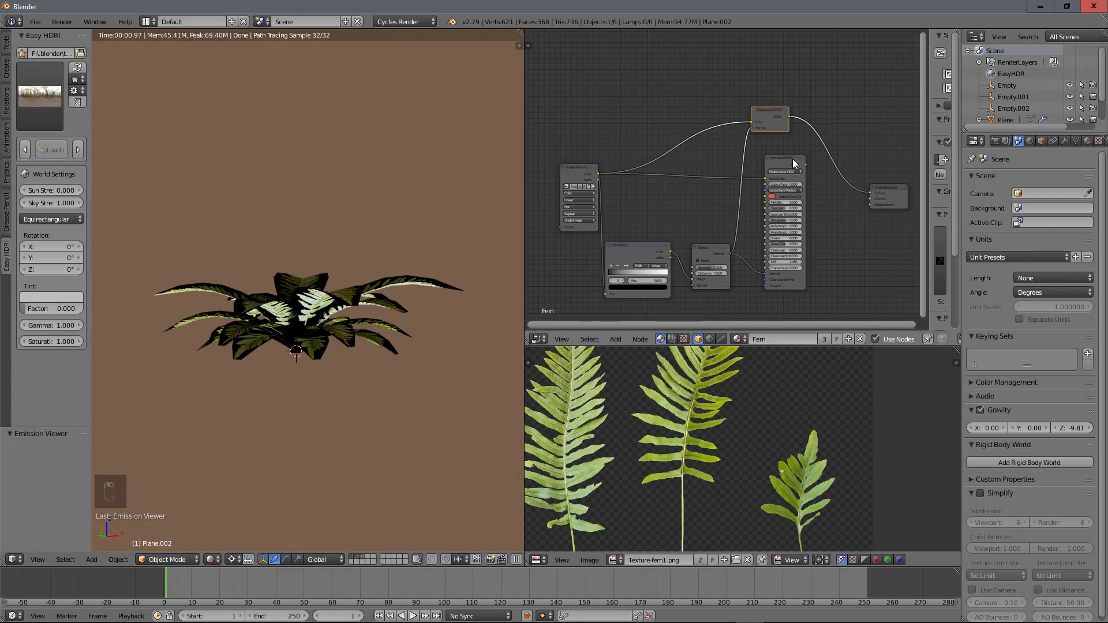
Align the Principled BSDF under the Translucent BSDF and insert a Mix Shader on the link between the Translucent BSDF and the Material Output
{"action": "left_click", "coordinate": [791, 162]}
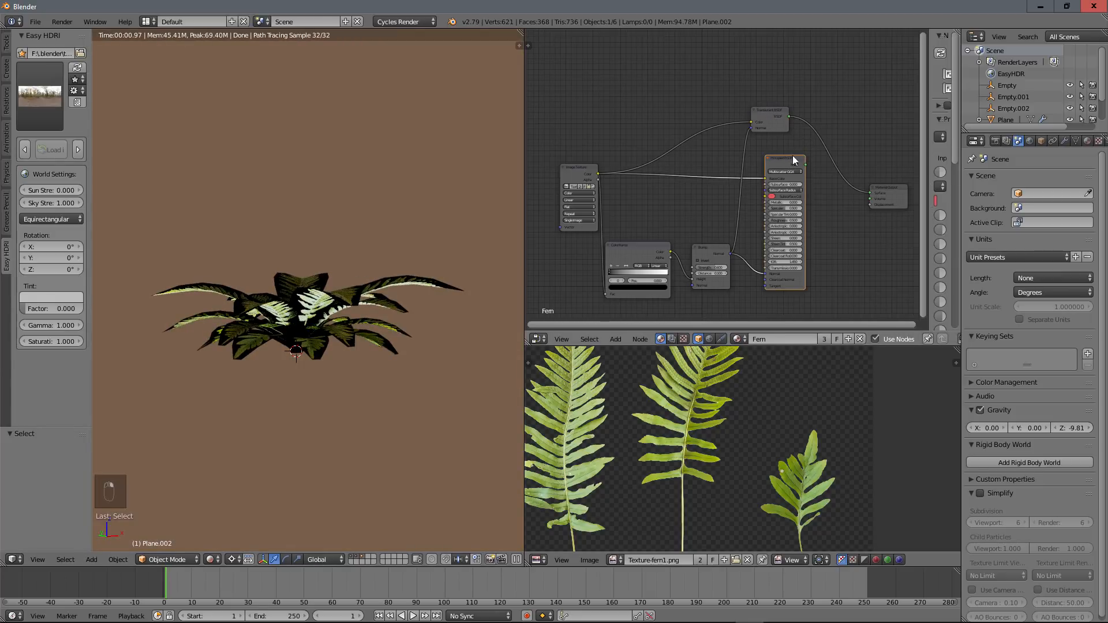
{"action": "left_click_drag", "start_coordinate": [787, 165], "coordinate": [774, 163]}
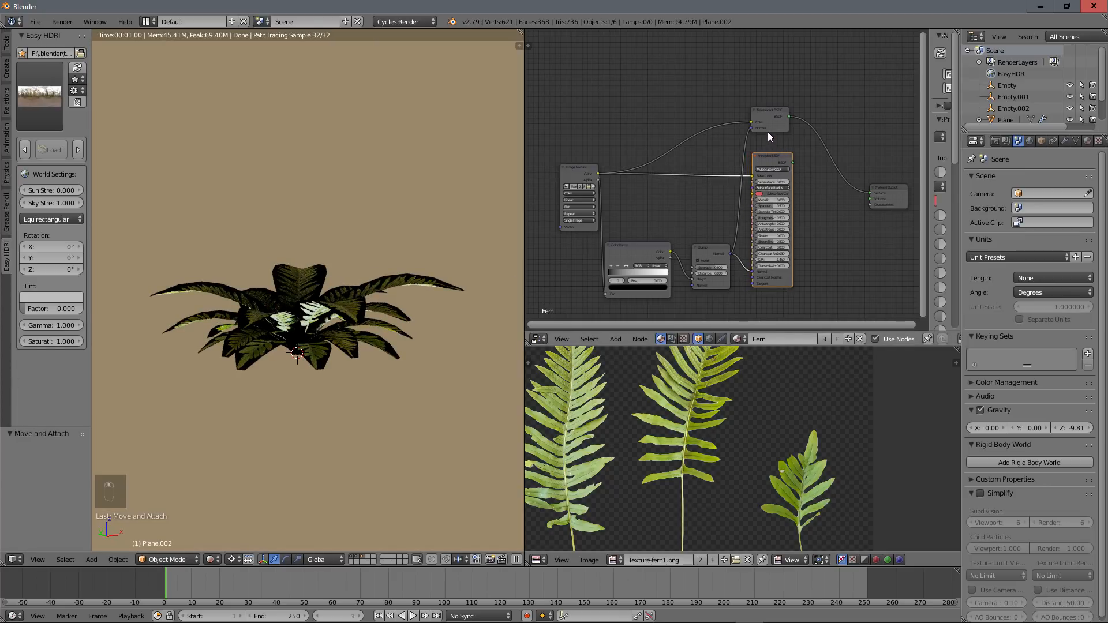
{"action": "key", "text": "shift+a"}
{"action": "mouse_move", "coordinate": [768, 131]}
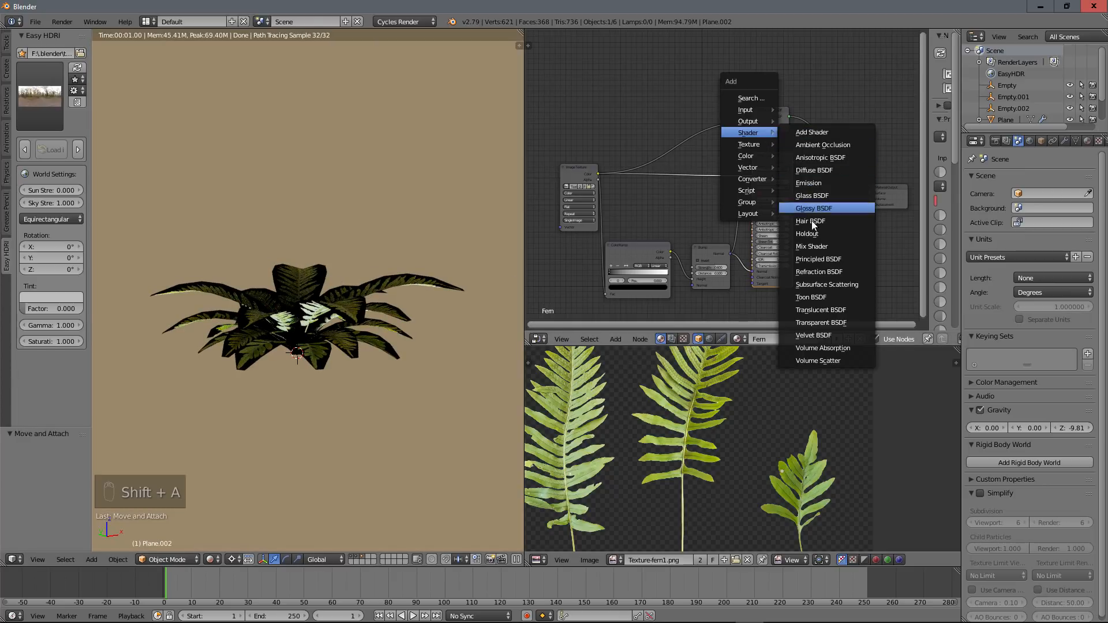
{"action": "left_click", "coordinate": [816, 252]}
{"action": "left_click", "coordinate": [816, 134]}
Connect the Principled BSDF to the Mix Shader's second Shader input and check the blended result on the plant
{"action": "scroll", "coordinate": [849, 229], "scroll_direction": "up", "scroll_amount": 3}
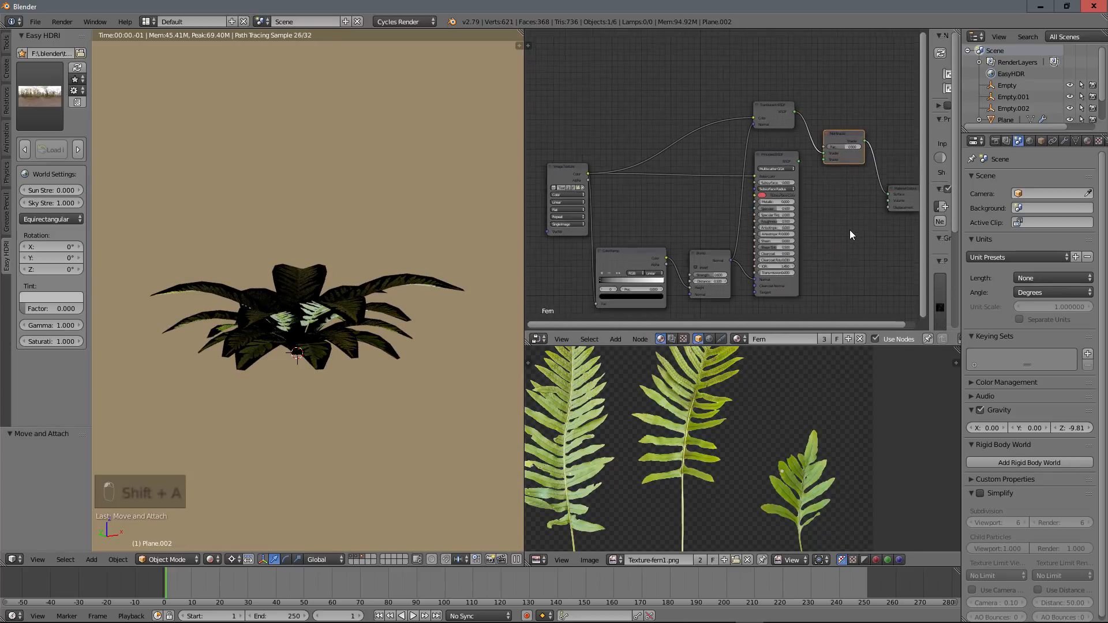
{"action": "left_click_drag", "start_coordinate": [765, 157], "coordinate": [799, 155]}
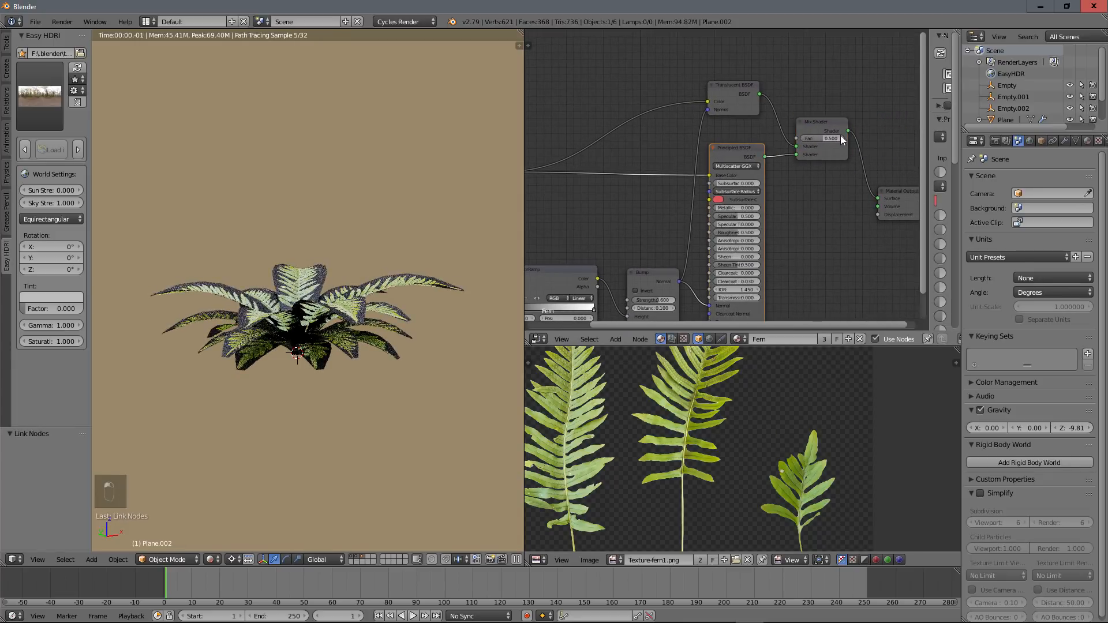
{"action": "middle_click_drag", "start_coordinate": [336, 286], "coordinate": [363, 306]}
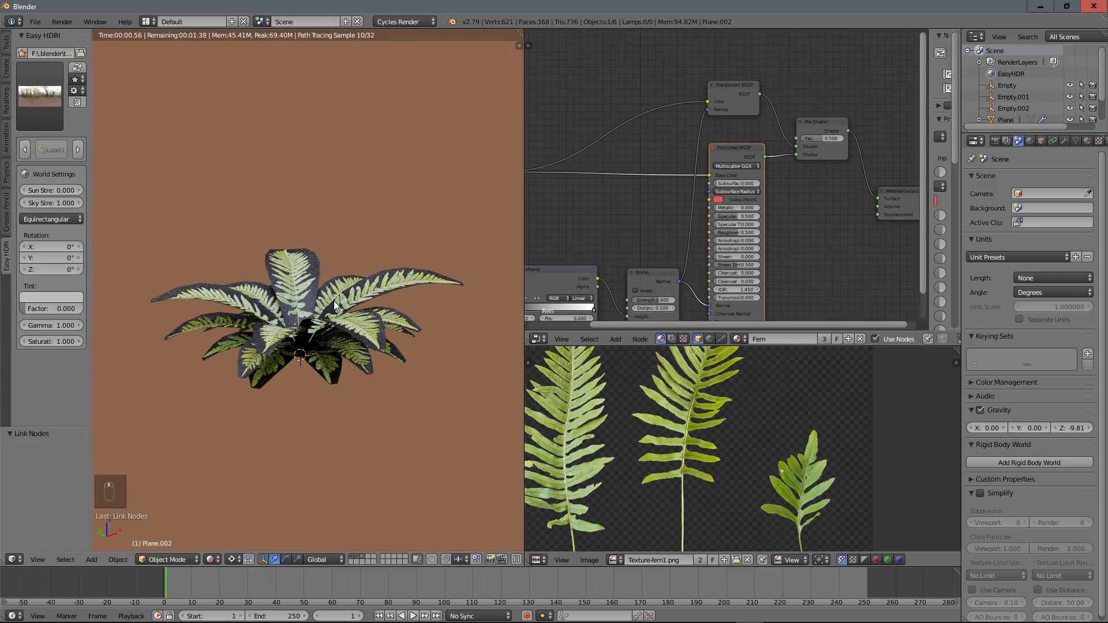
Make room in the node tree by moving the Material Output and the Image Texture node further away from the shaders
{"action": "scroll", "coordinate": [808, 232], "scroll_direction": "down", "scroll_amount": 2}
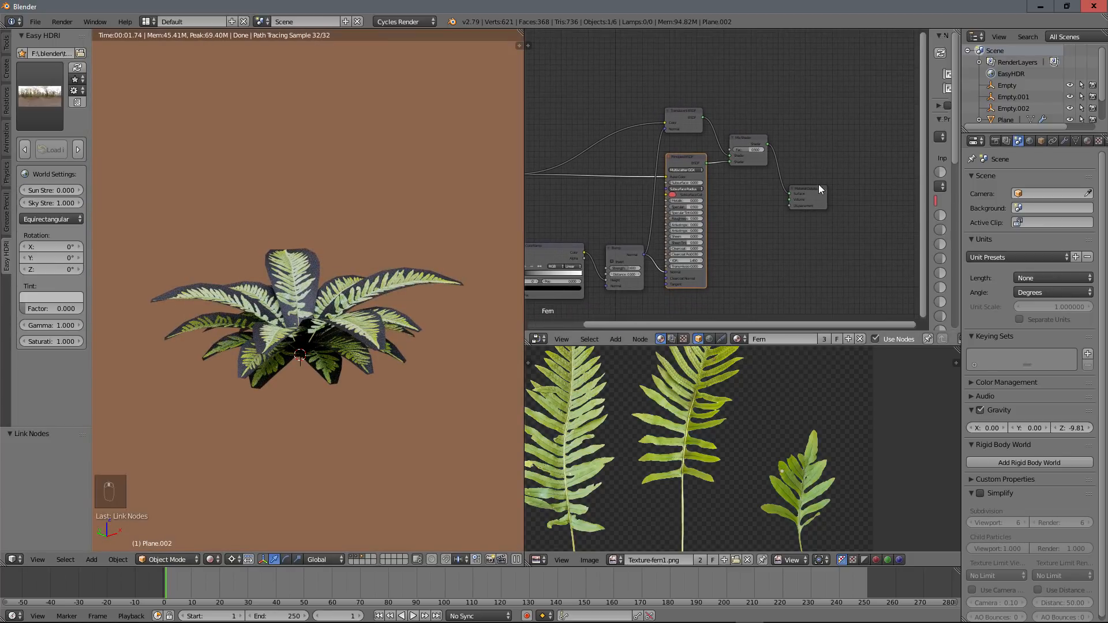
{"action": "left_click_drag", "start_coordinate": [820, 188], "coordinate": [873, 181]}
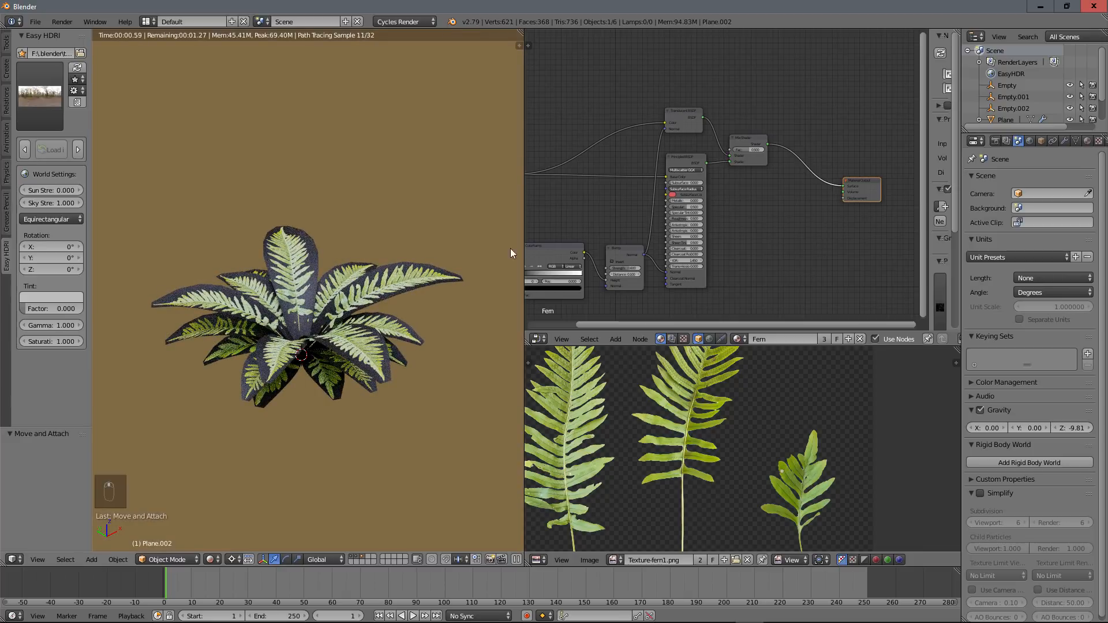
{"action": "scroll", "coordinate": [560, 197], "scroll_direction": "down", "scroll_amount": 2}
{"action": "middle_click_drag", "start_coordinate": [562, 195], "coordinate": [703, 183]}
{"action": "scroll", "coordinate": [645, 186], "scroll_direction": "up", "scroll_amount": 3}
{"action": "left_click_drag", "start_coordinate": [622, 153], "coordinate": [589, 88]}
{"action": "scroll", "coordinate": [625, 172], "scroll_direction": "up", "scroll_amount": 4}
Preview the Image Texture's Color and then its Alpha output on the plant to examine the leaf mask
{"action": "middle_click_drag", "start_coordinate": [669, 165], "coordinate": [750, 194]}
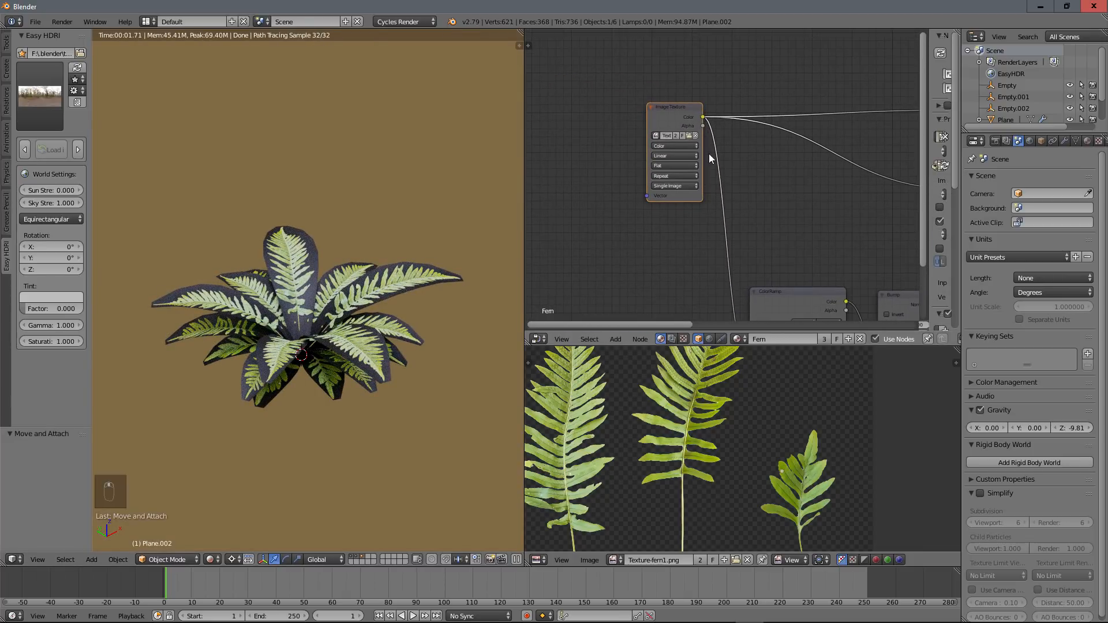
{"action": "left_click", "coordinate": [682, 105], "text": "ctrl+shift"}
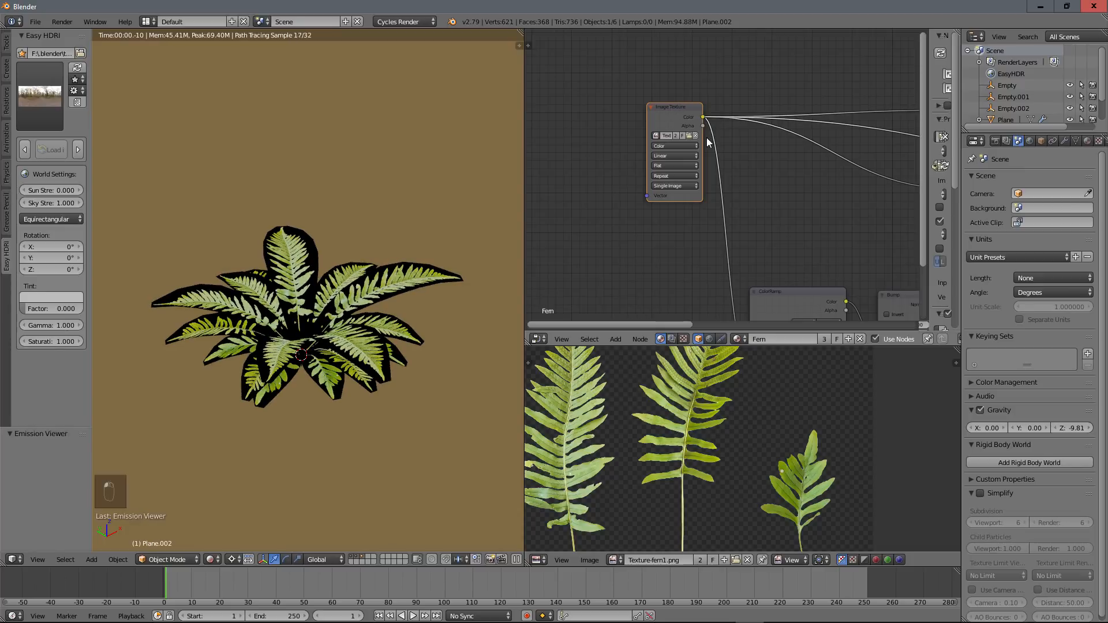
{"action": "left_click", "coordinate": [679, 109], "text": "ctrl+shift"}
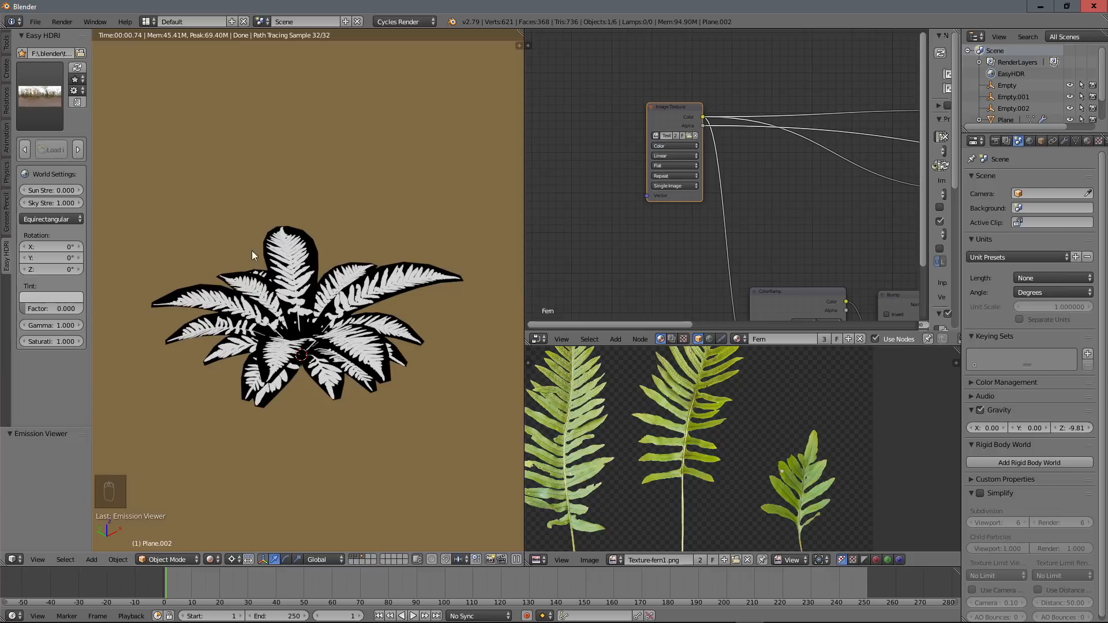
{"action": "key", "text": "Home"}
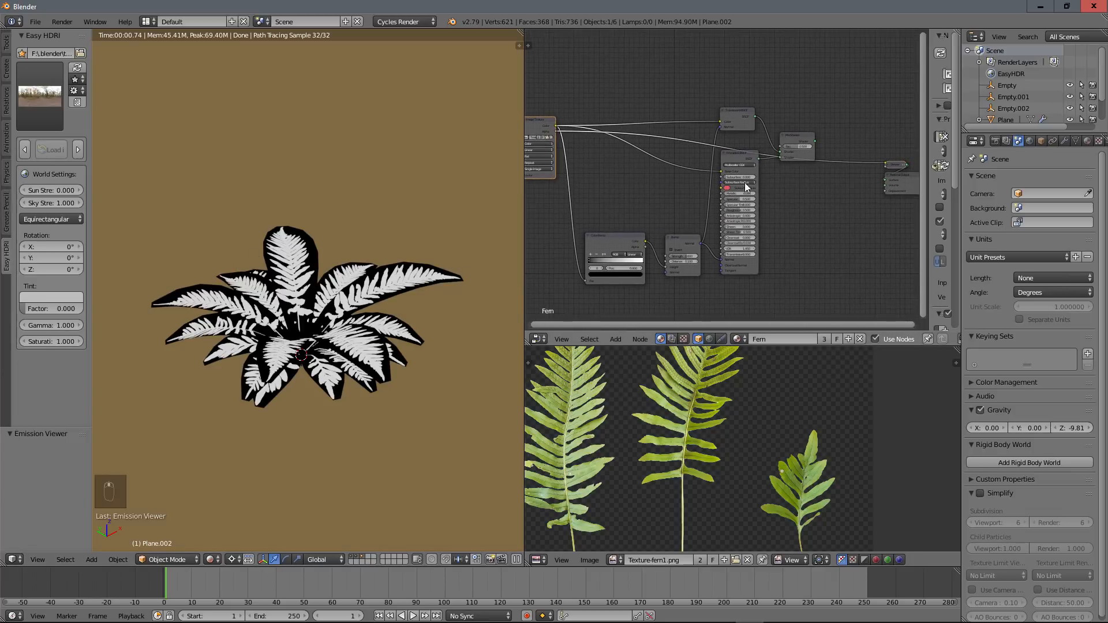
{"action": "middle_click_drag", "start_coordinate": [602, 161], "coordinate": [690, 163]}
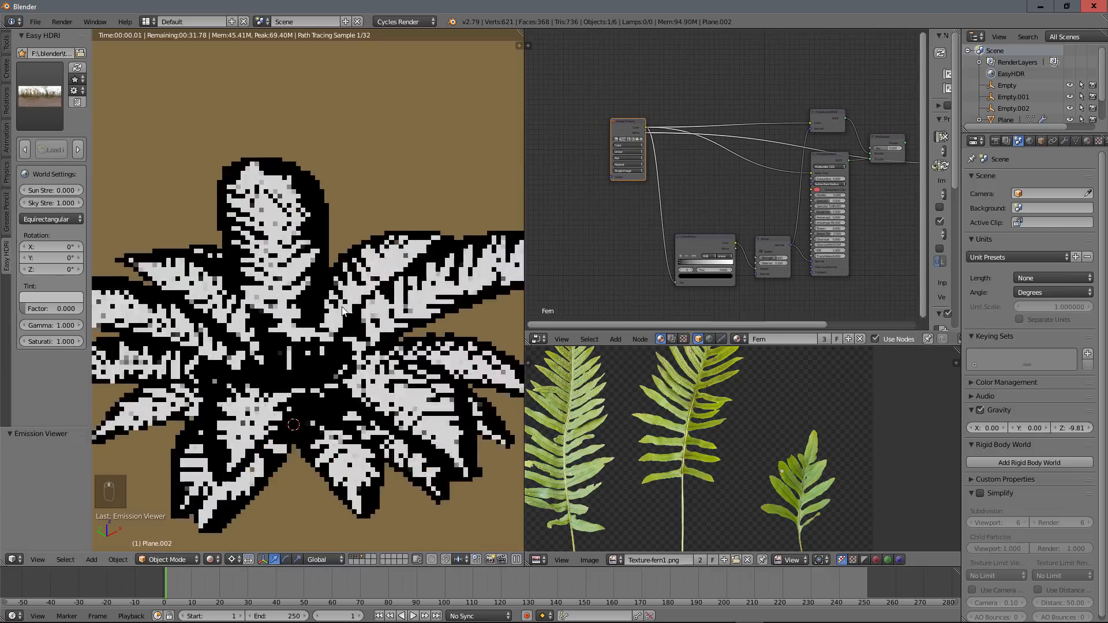
{"action": "scroll", "coordinate": [368, 233], "scroll_direction": "up", "scroll_amount": 3}
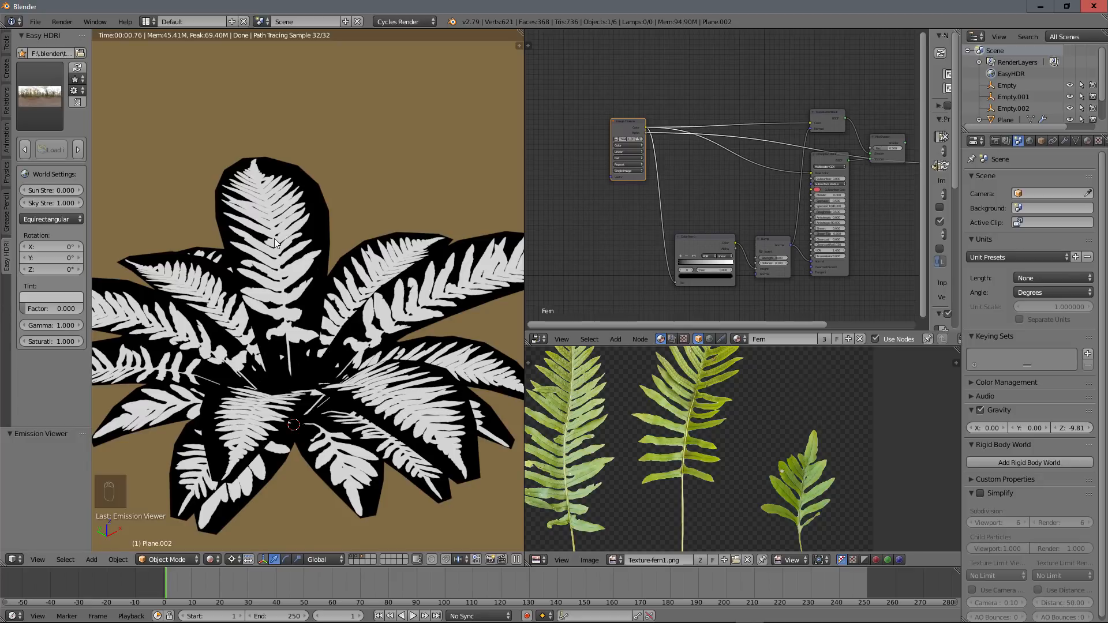
Duplicate the Mix Shader and place the copy between the original and the Material Output
{"action": "middle_click_drag", "start_coordinate": [873, 153], "coordinate": [746, 164]}
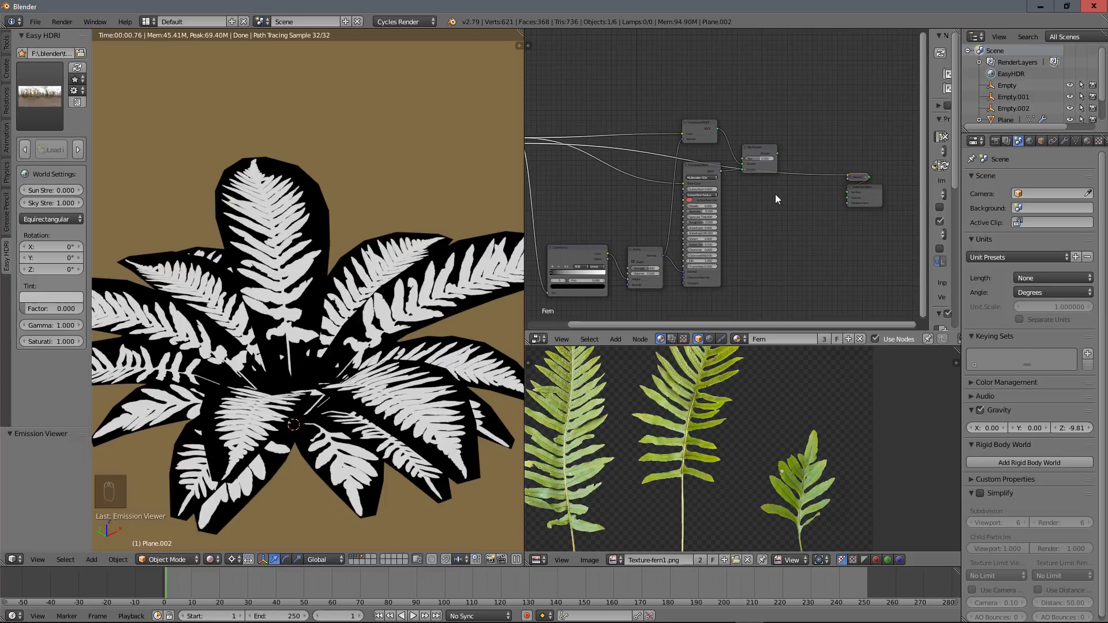
{"action": "left_click", "coordinate": [758, 152]}
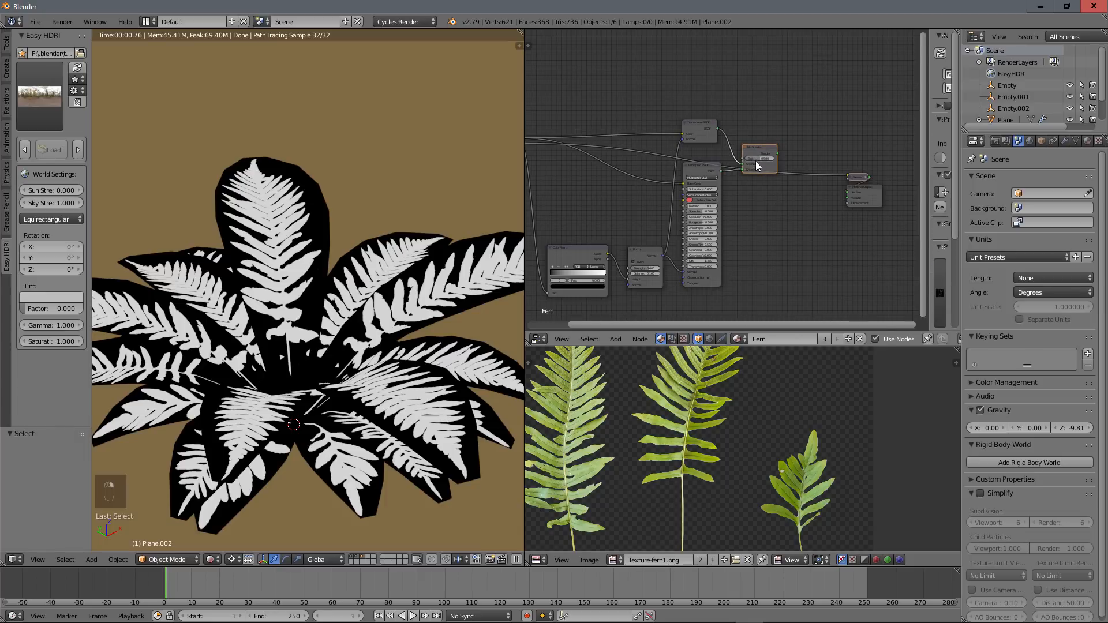
{"action": "key", "text": "shift+d"}
{"action": "left_click", "coordinate": [809, 152]}
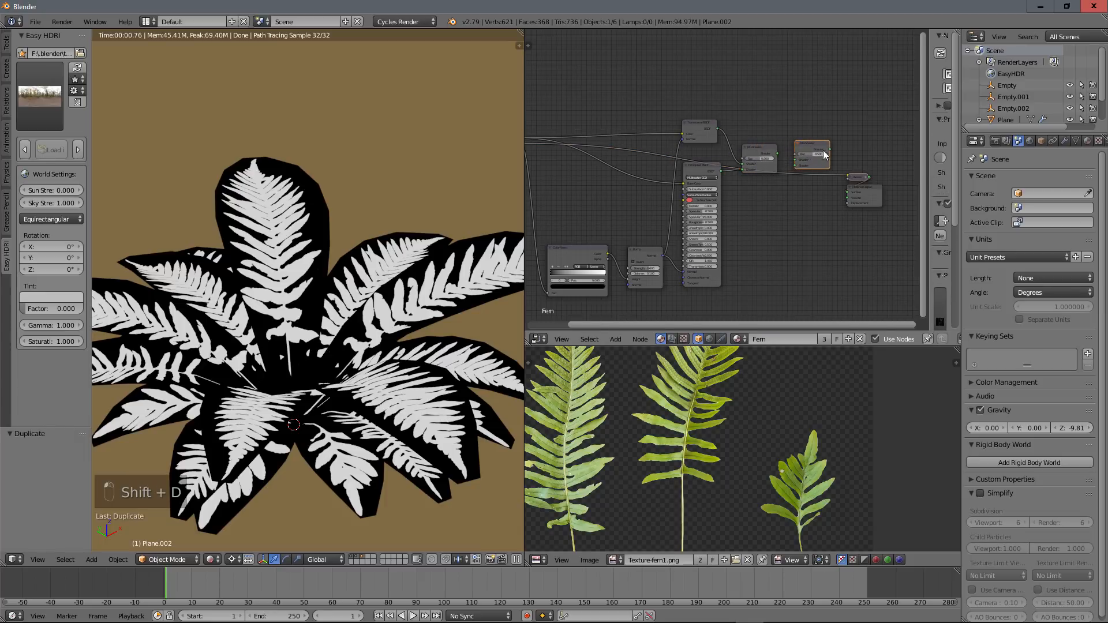
Add a Transparent BSDF node beside the duplicated Mix Shader
{"action": "scroll", "coordinate": [800, 234], "scroll_direction": "up", "scroll_amount": 1}
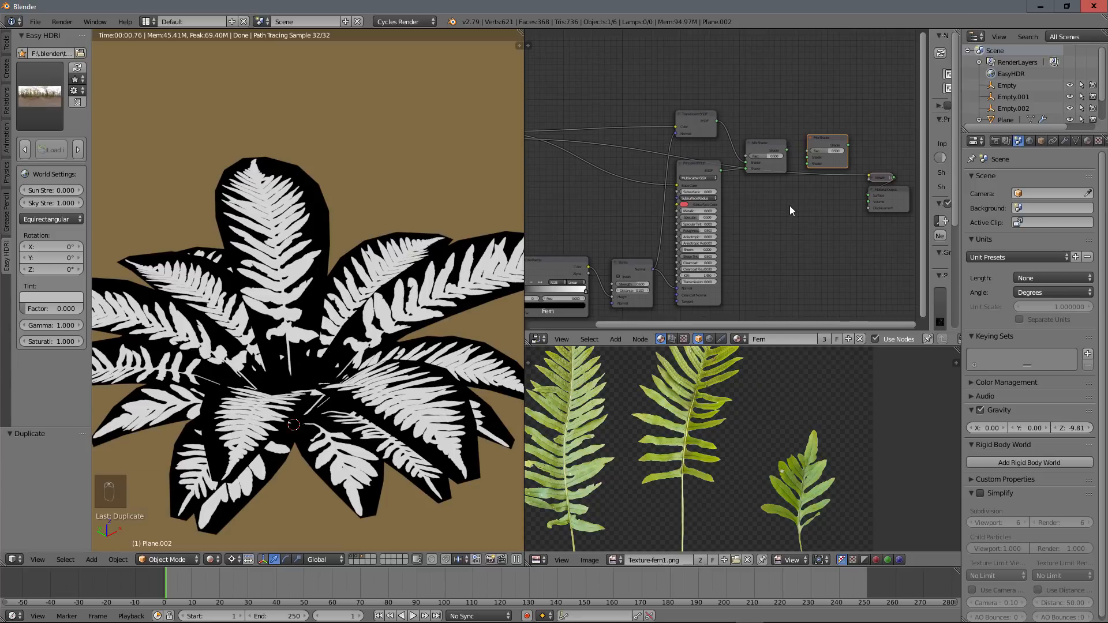
{"action": "key", "text": "shift+a"}
{"action": "mouse_move", "coordinate": [792, 209]}
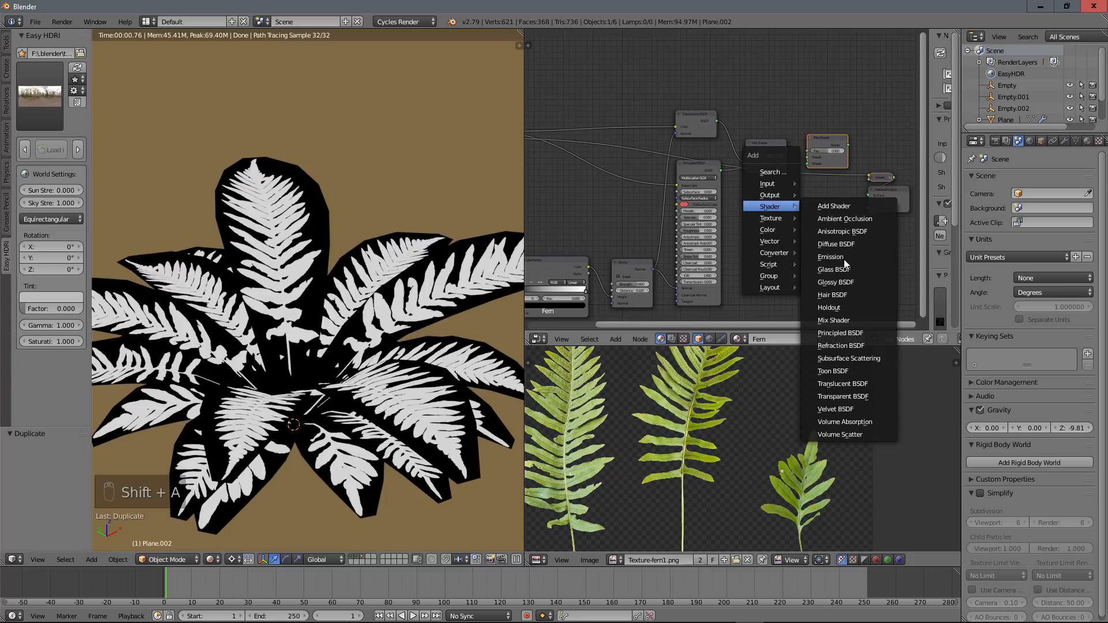
{"action": "left_click", "coordinate": [837, 395]}
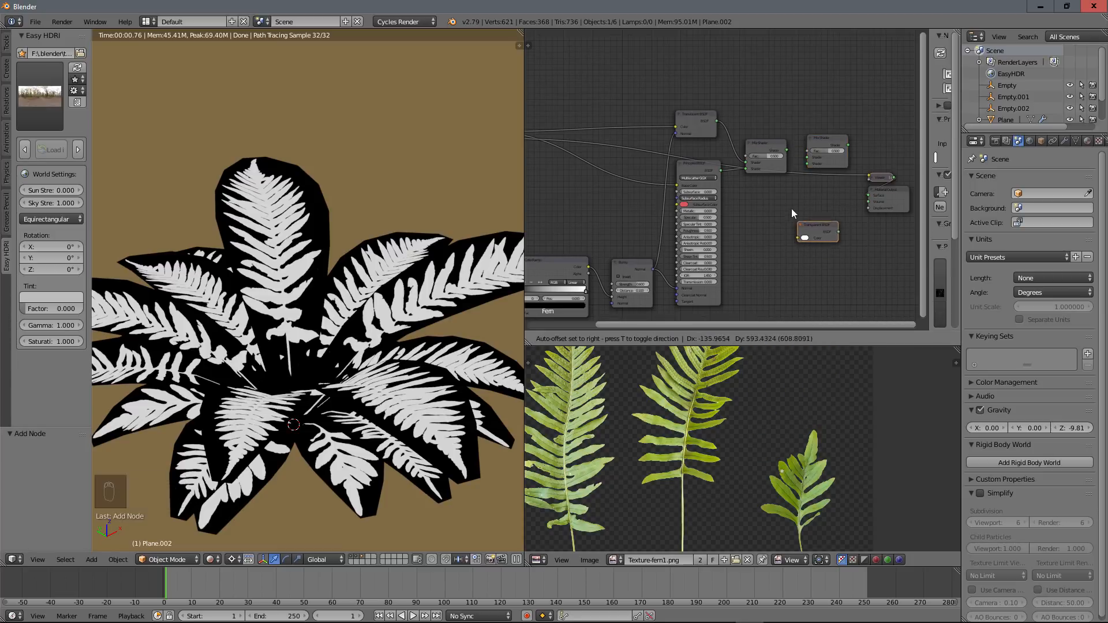
{"action": "left_click", "coordinate": [786, 200]}
Arrange the Transparent BSDF above the first Mix Shader and connect it to the duplicated Mix Shader's first Shader input
{"action": "scroll", "coordinate": [820, 219], "scroll_direction": "up", "scroll_amount": 2}
{"action": "middle_click_drag", "start_coordinate": [843, 205], "coordinate": [798, 214]}
{"action": "left_click_drag", "start_coordinate": [802, 223], "coordinate": [834, 112]}
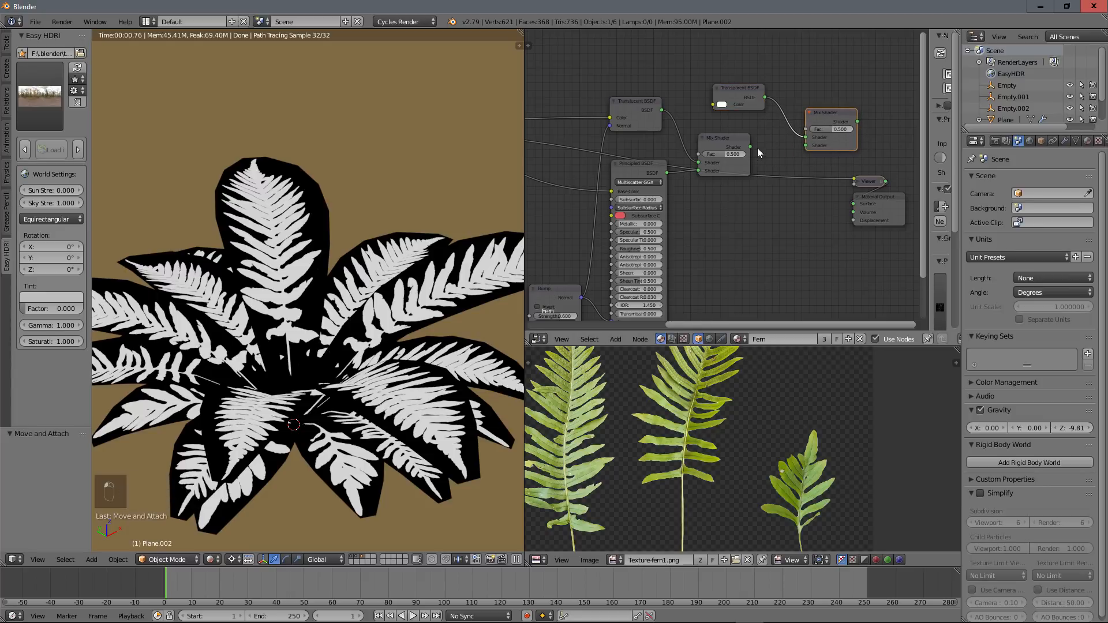
Connect the first Mix Shader to the duplicated Mix Shader's second Shader input, and route the duplicate to the Material Output's Surface
{"action": "left_click_drag", "start_coordinate": [751, 146], "coordinate": [812, 144]}
{"action": "left_click", "coordinate": [830, 113], "text": "ctrl+shift"}
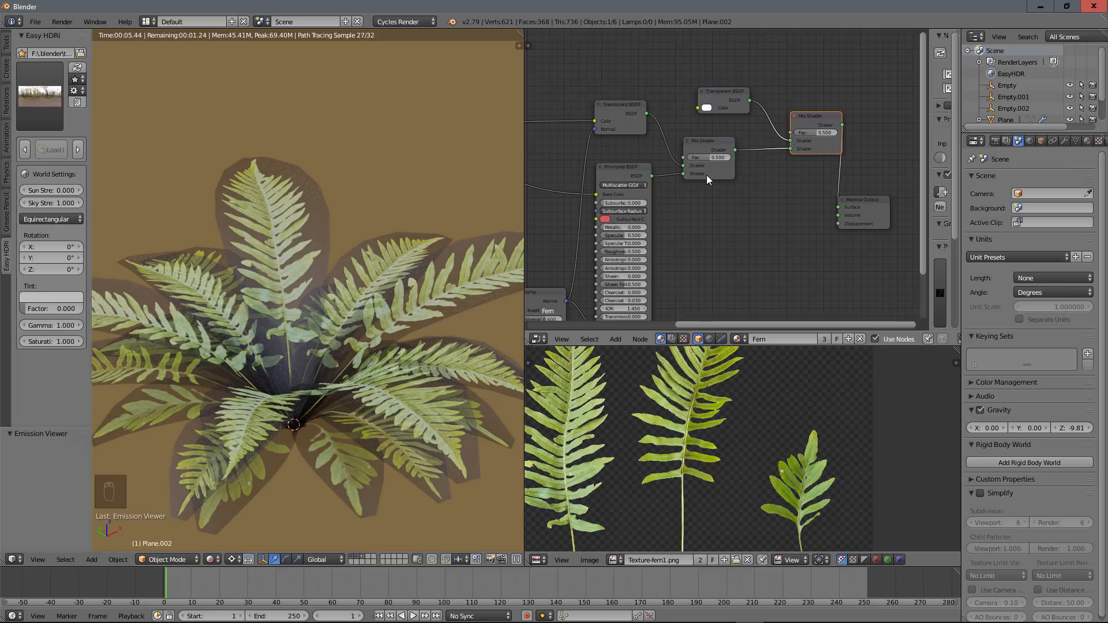
{"action": "scroll", "coordinate": [351, 270], "scroll_direction": "down", "scroll_amount": 5}
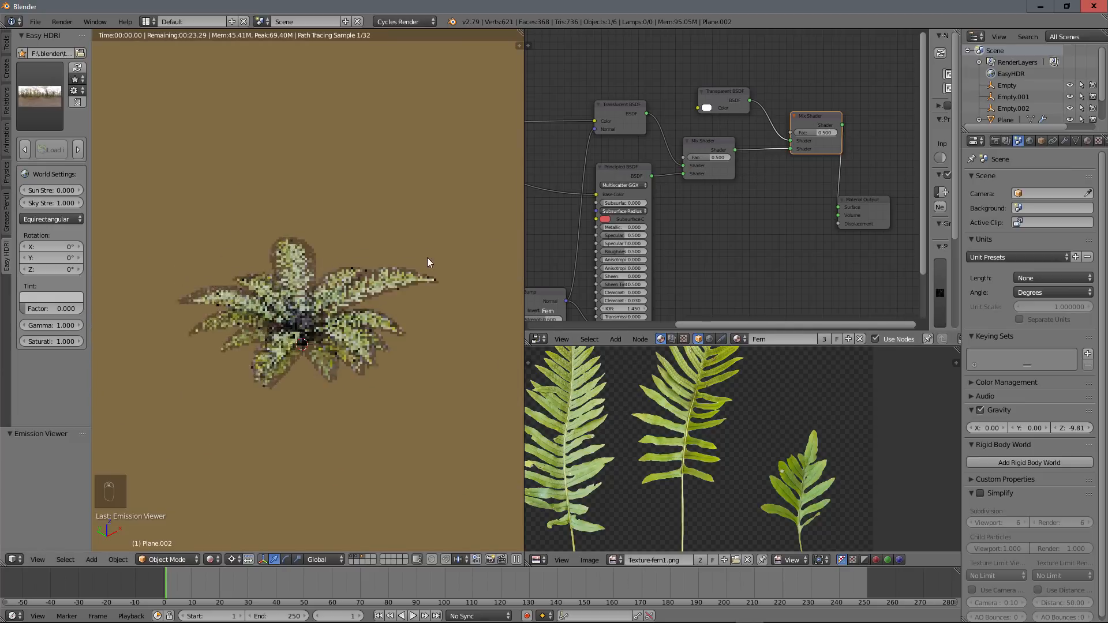
{"action": "scroll", "coordinate": [550, 207], "scroll_direction": "down", "scroll_amount": 1}
Link the Image Texture's Alpha output to the duplicated Mix Shader's Fac input to mask the leaves
{"action": "scroll", "coordinate": [549, 206], "scroll_direction": "down", "scroll_amount": 4}
{"action": "middle_click_drag", "start_coordinate": [635, 151], "coordinate": [719, 149]}
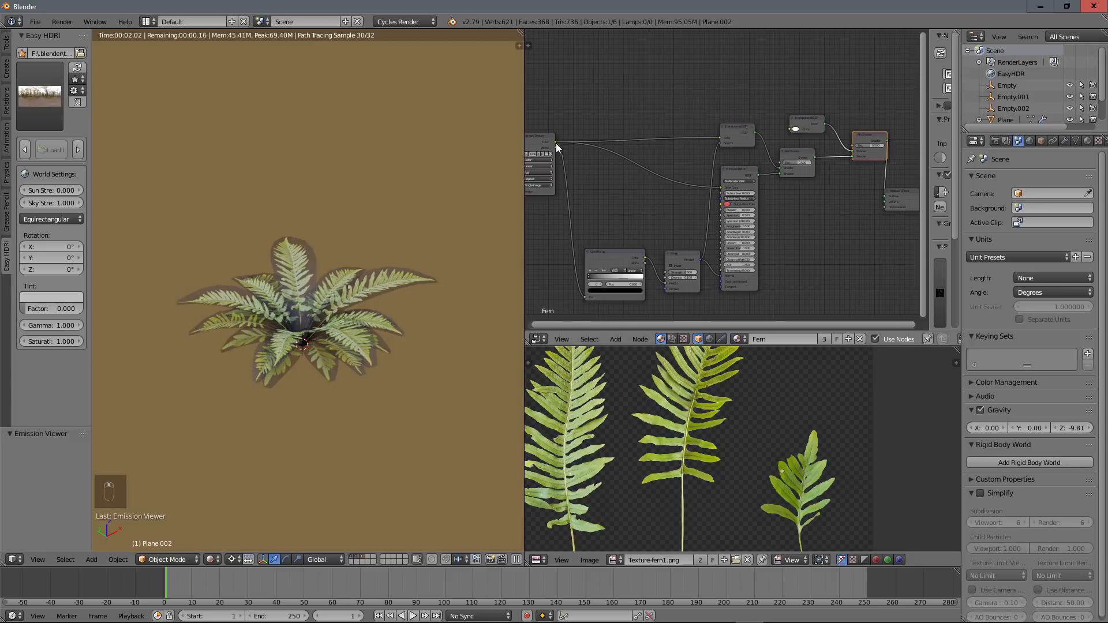
{"action": "left_click_drag", "start_coordinate": [556, 147], "coordinate": [858, 146]}
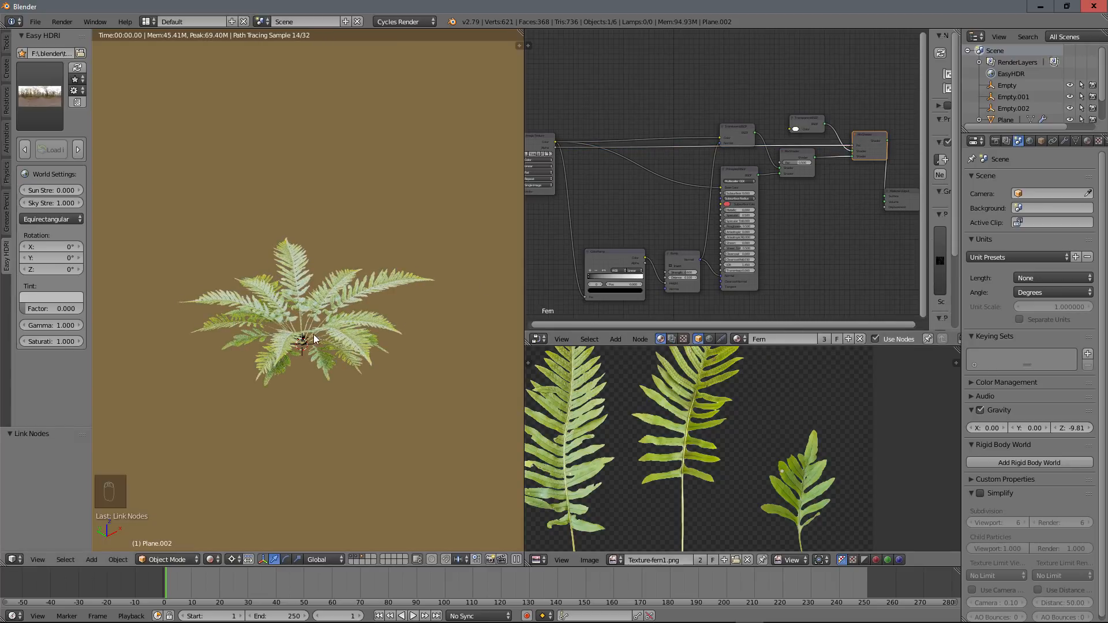
{"action": "scroll", "coordinate": [313, 334], "scroll_direction": "up", "scroll_amount": 4}
{"action": "middle_click_drag", "start_coordinate": [318, 337], "coordinate": [314, 381]}
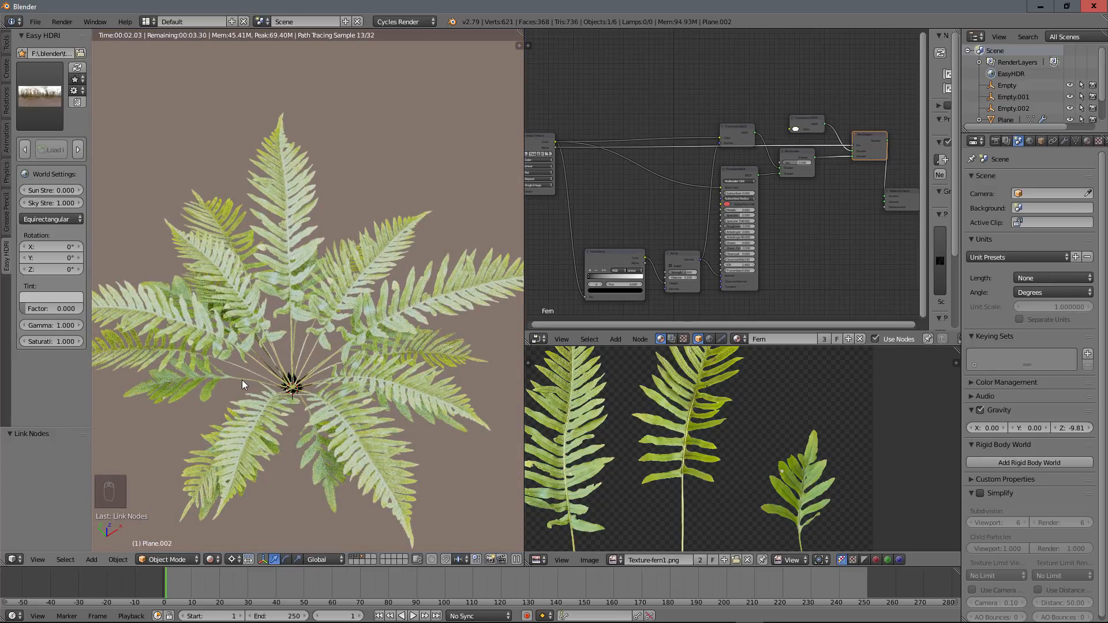
{"action": "scroll", "coordinate": [314, 350], "scroll_direction": "down", "scroll_amount": 3}
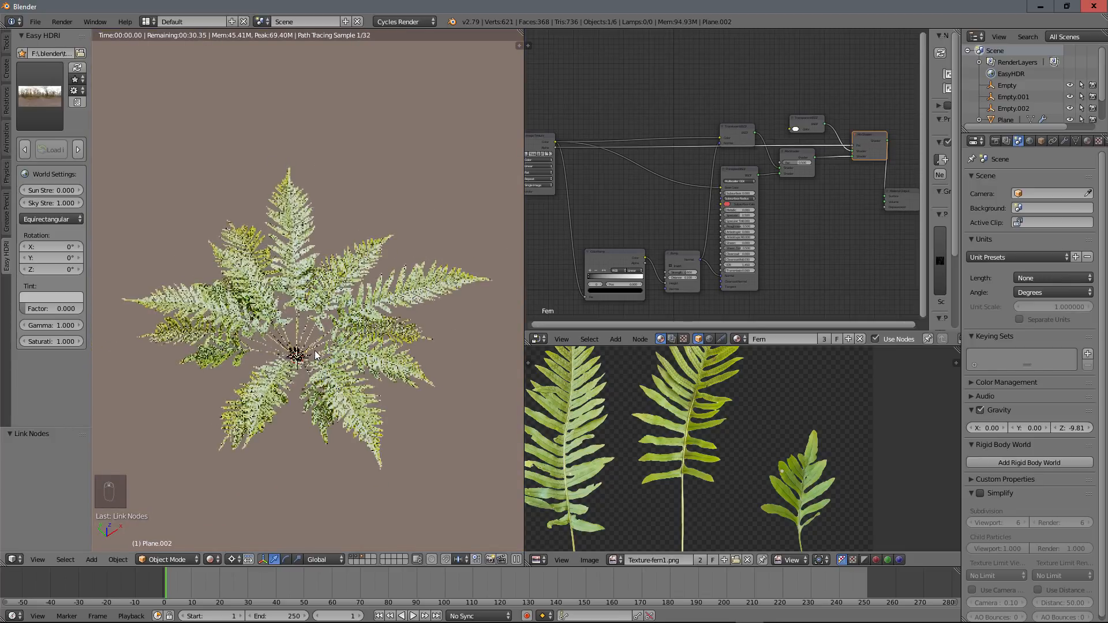
{"action": "middle_click_drag", "start_coordinate": [316, 309], "coordinate": [372, 331]}
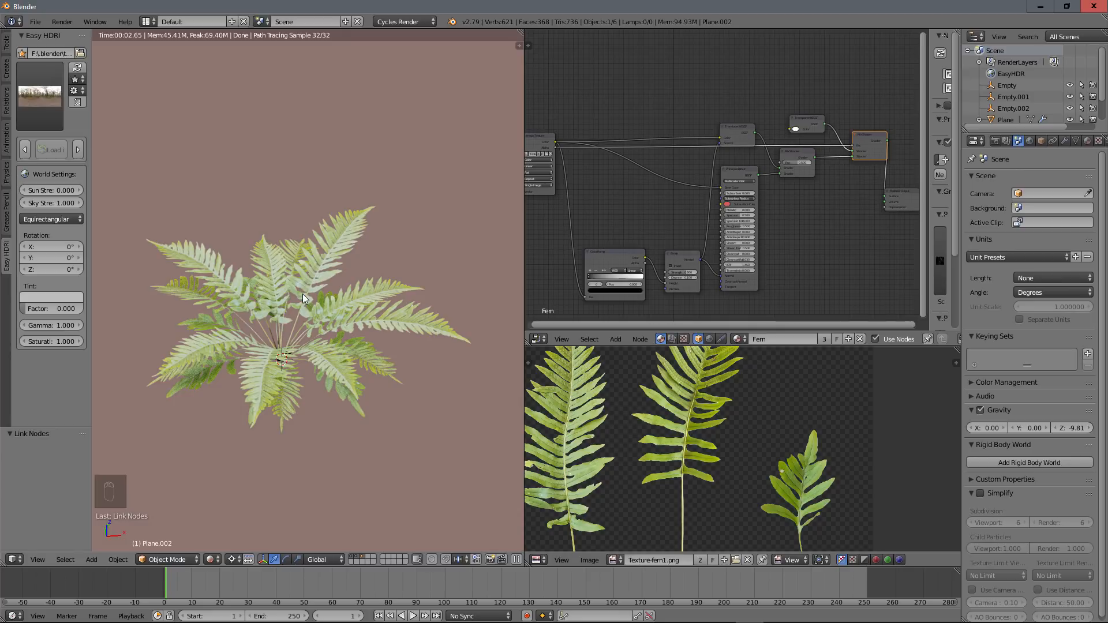
Switch to solid shading, duplicate all three leaf rings in place, move the copies to the fourth layer and display it
{"action": "key", "text": "shift+z"}
{"action": "mouse_move", "coordinate": [306, 298]}
{"action": "middle_mouse_down"}
{"action": "mouse_move", "coordinate": [345, 325]}
{"action": "mouse_move", "coordinate": [321, 285]}
{"action": "mouse_move", "coordinate": [335, 255]}
{"action": "middle_mouse_up"}
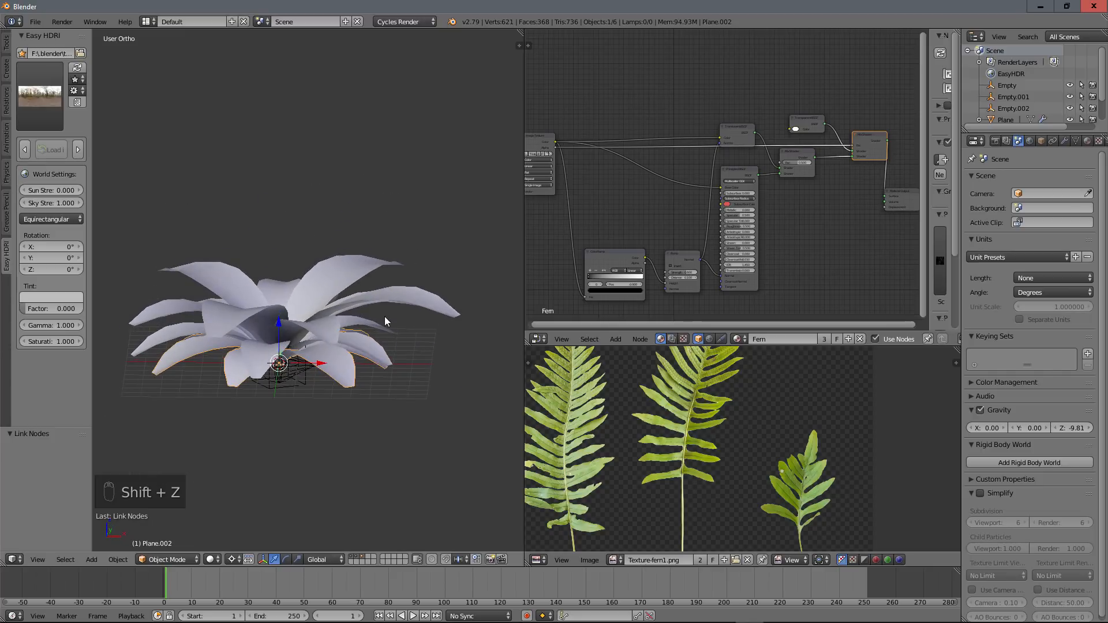
{"action": "middle_click_drag", "start_coordinate": [385, 317], "coordinate": [369, 363]}
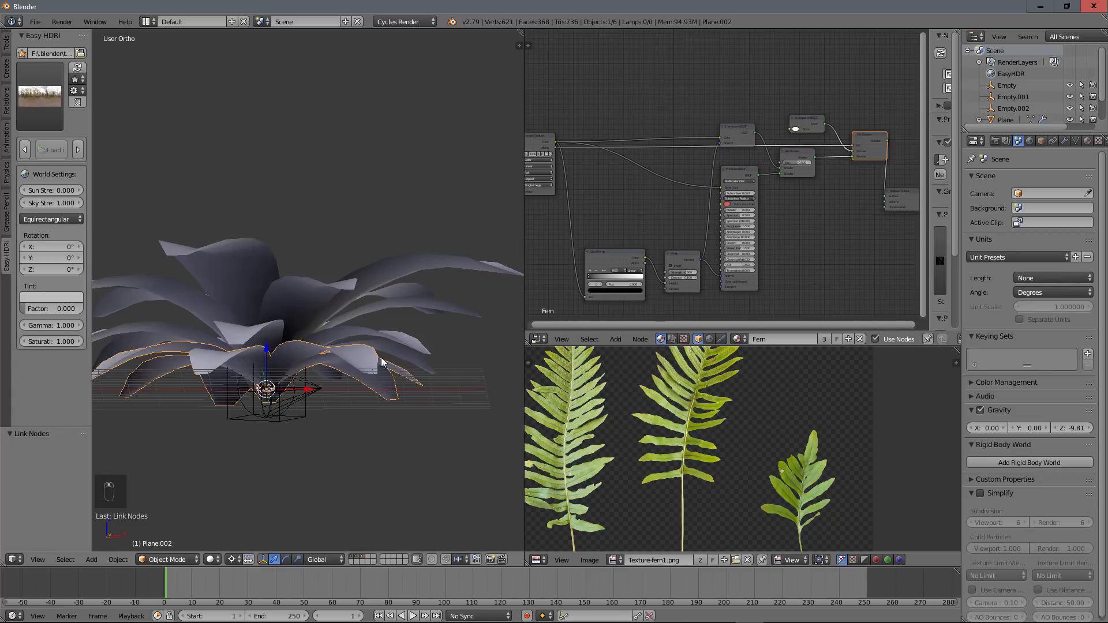
{"action": "right_click", "coordinate": [410, 345], "text": "shift"}
{"action": "right_click", "coordinate": [424, 273], "text": "shift"}
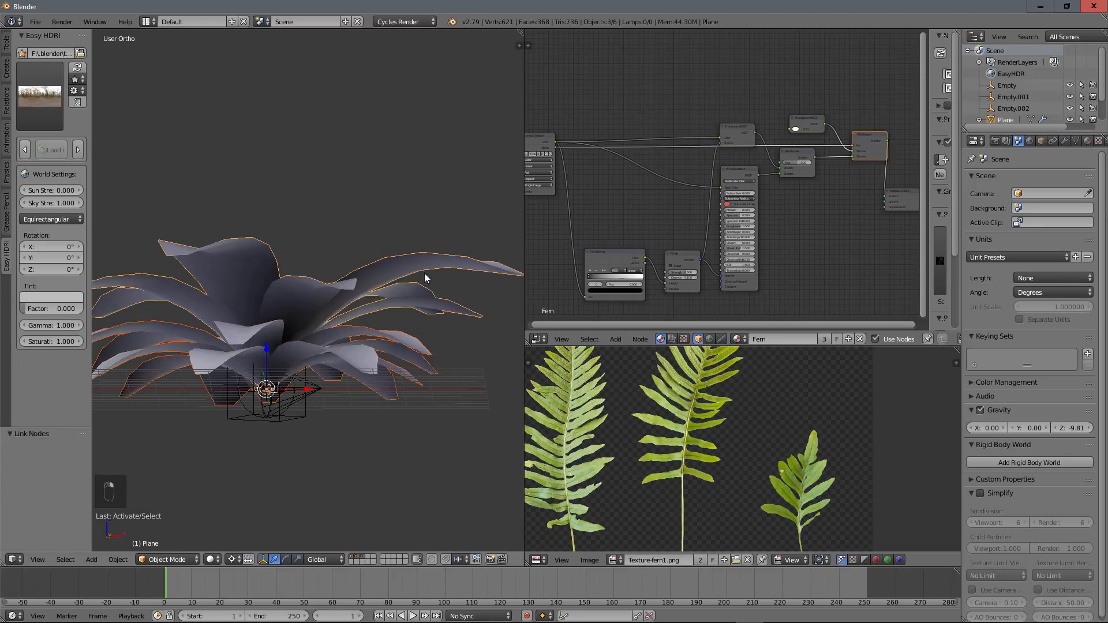
{"action": "scroll", "coordinate": [425, 273], "scroll_direction": "down", "scroll_amount": 4}
{"action": "middle_click_drag", "start_coordinate": [408, 301], "coordinate": [361, 296]}
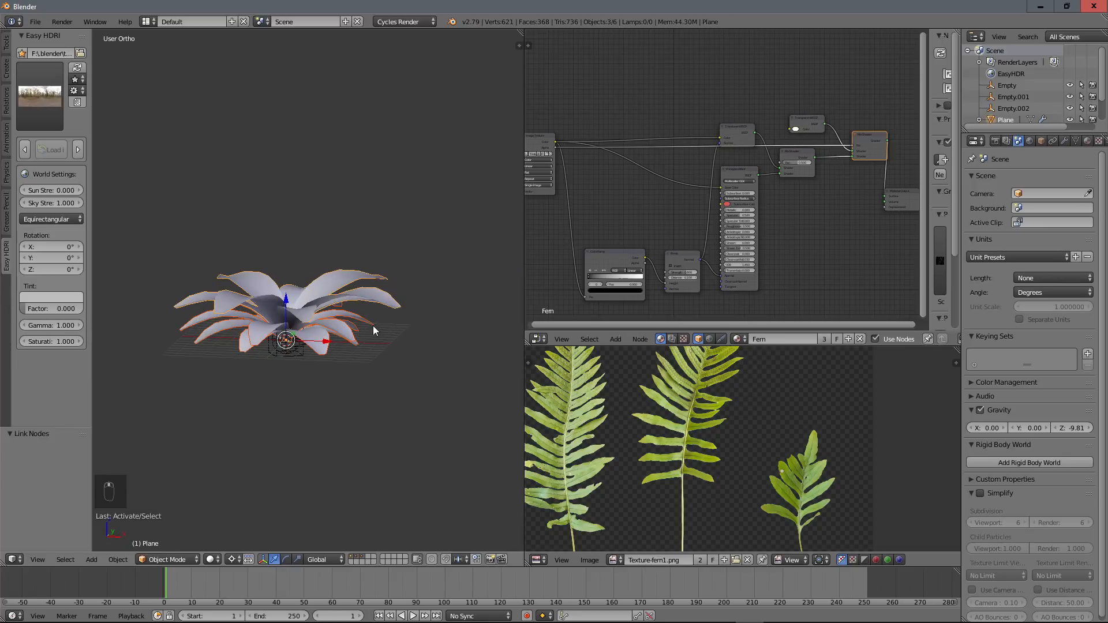
{"action": "scroll", "coordinate": [346, 364], "scroll_direction": "up", "scroll_amount": 2}
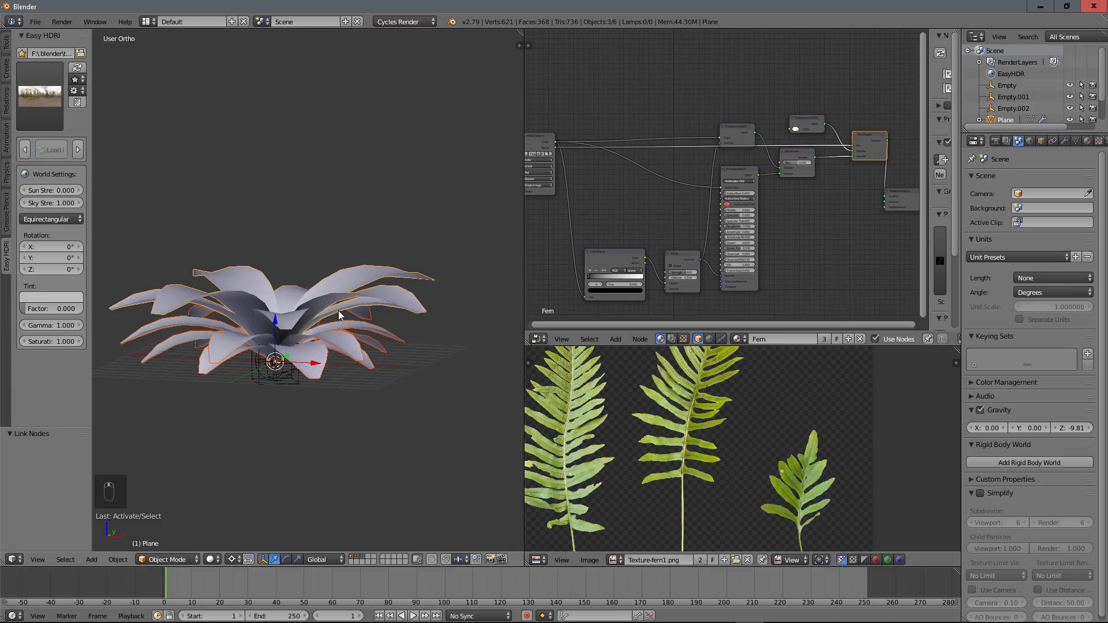
{"action": "key", "text": "shift+d"}
{"action": "right_click", "coordinate": [378, 286]}
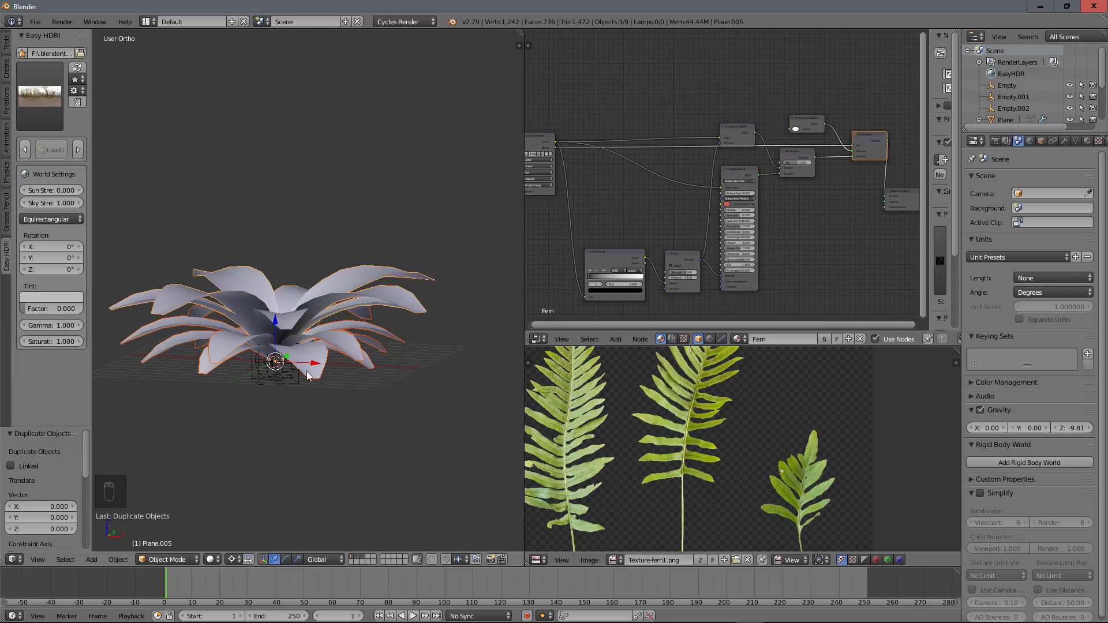
{"action": "key", "text": "m"}
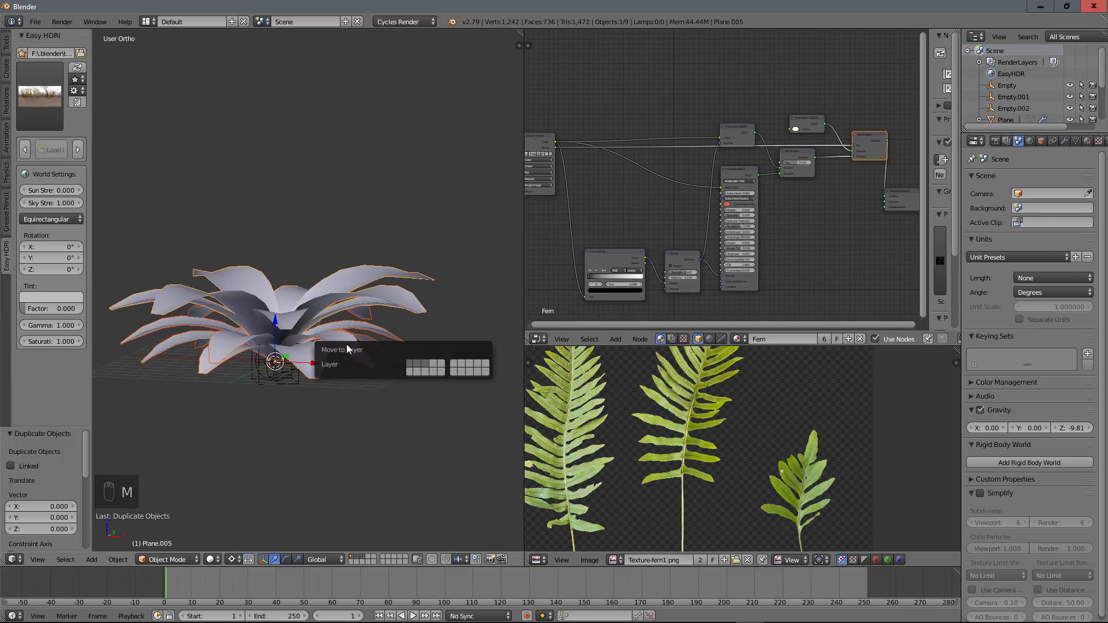
{"action": "left_click", "coordinate": [432, 366]}
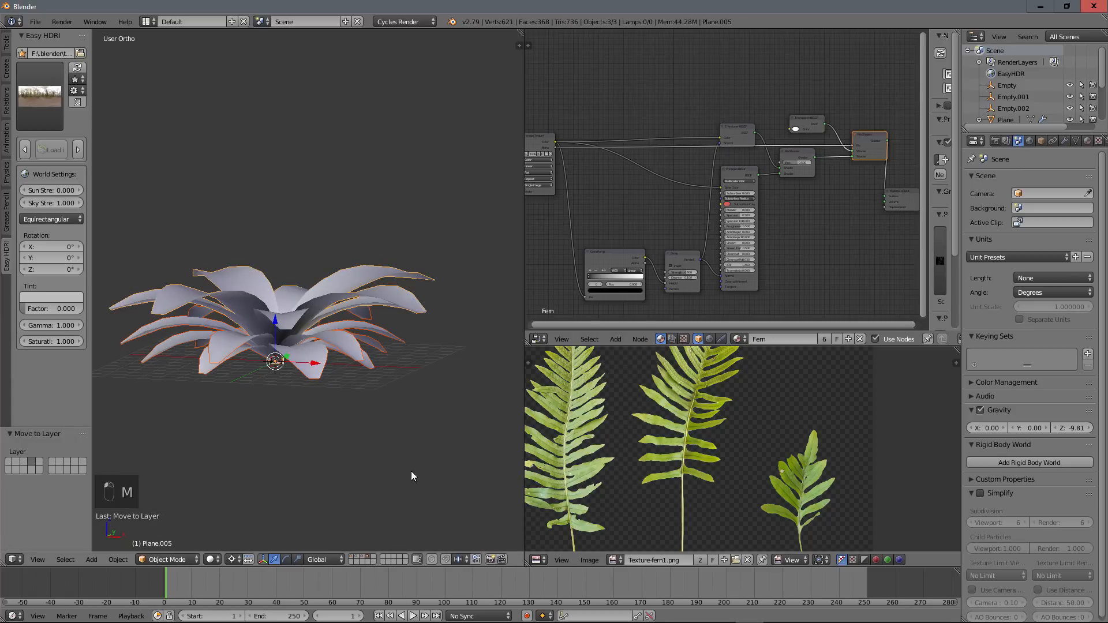
Apply the Array modifier on each of the three duplicated leaf rings
{"action": "middle_click_drag", "start_coordinate": [363, 352], "coordinate": [311, 366]}
{"action": "right_click", "coordinate": [397, 281]}
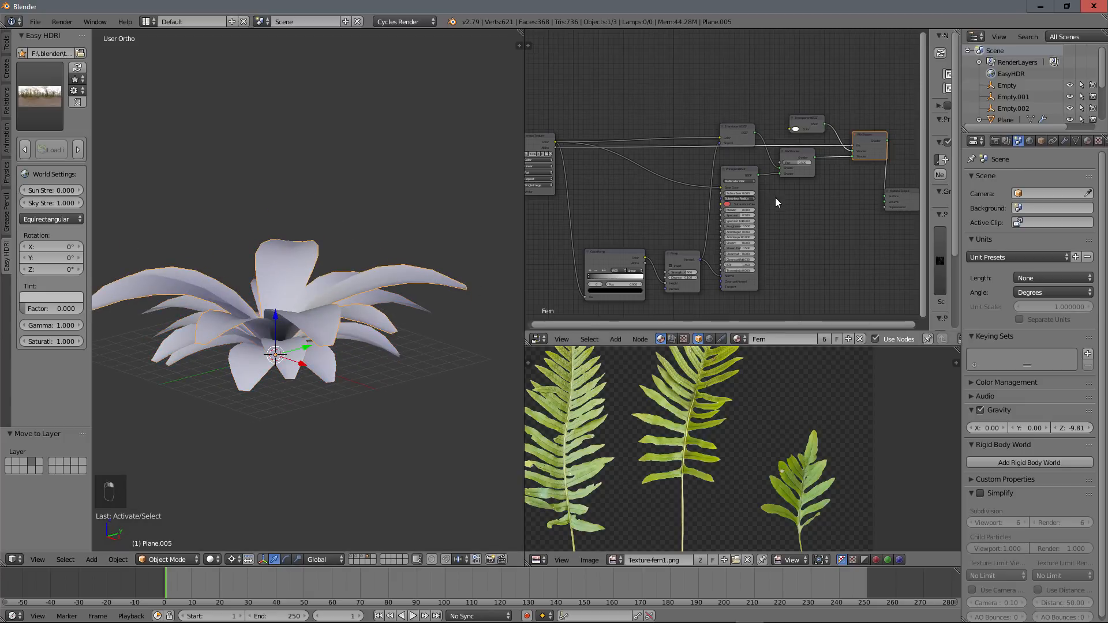
{"action": "left_click", "coordinate": [1064, 141]}
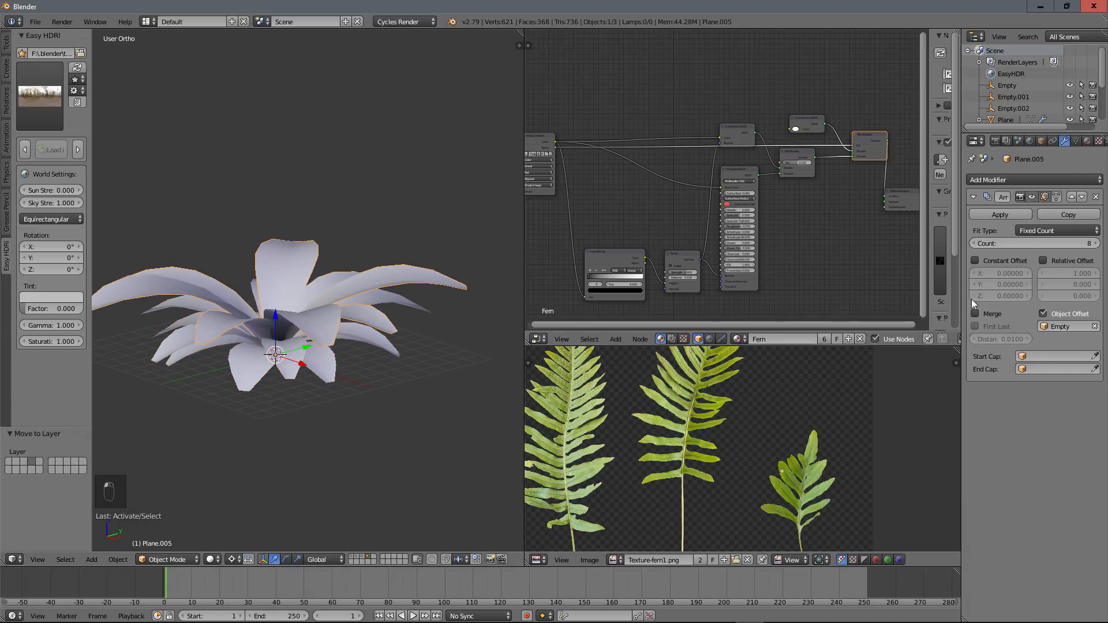
{"action": "left_click", "coordinate": [1006, 214]}
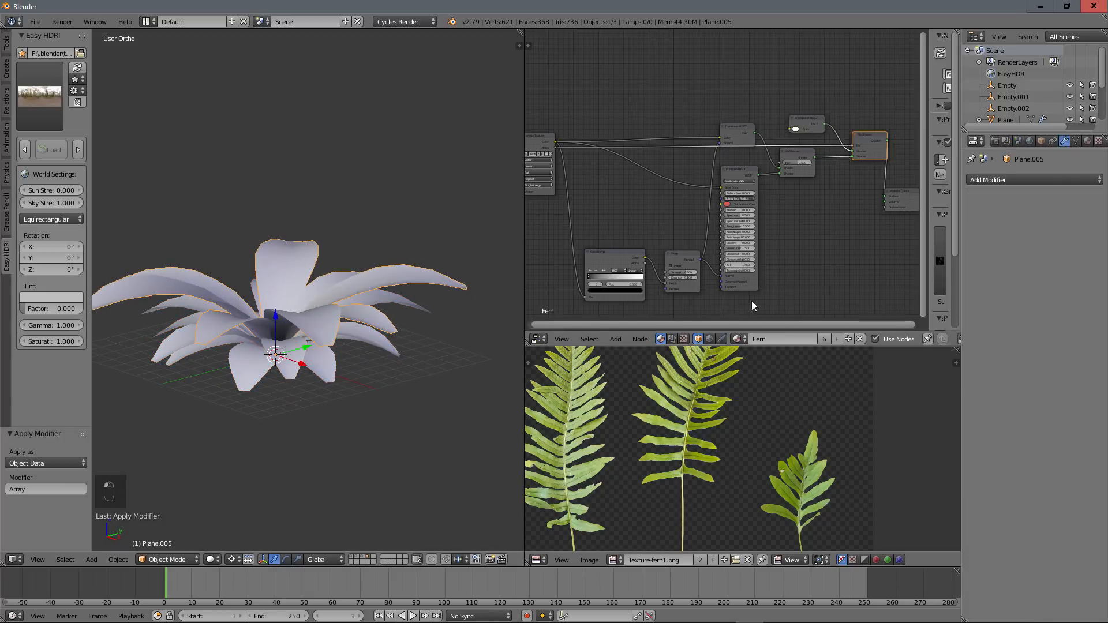
{"action": "right_click", "coordinate": [408, 304]}
{"action": "left_click", "coordinate": [1019, 213]}
{"action": "right_click", "coordinate": [333, 362]}
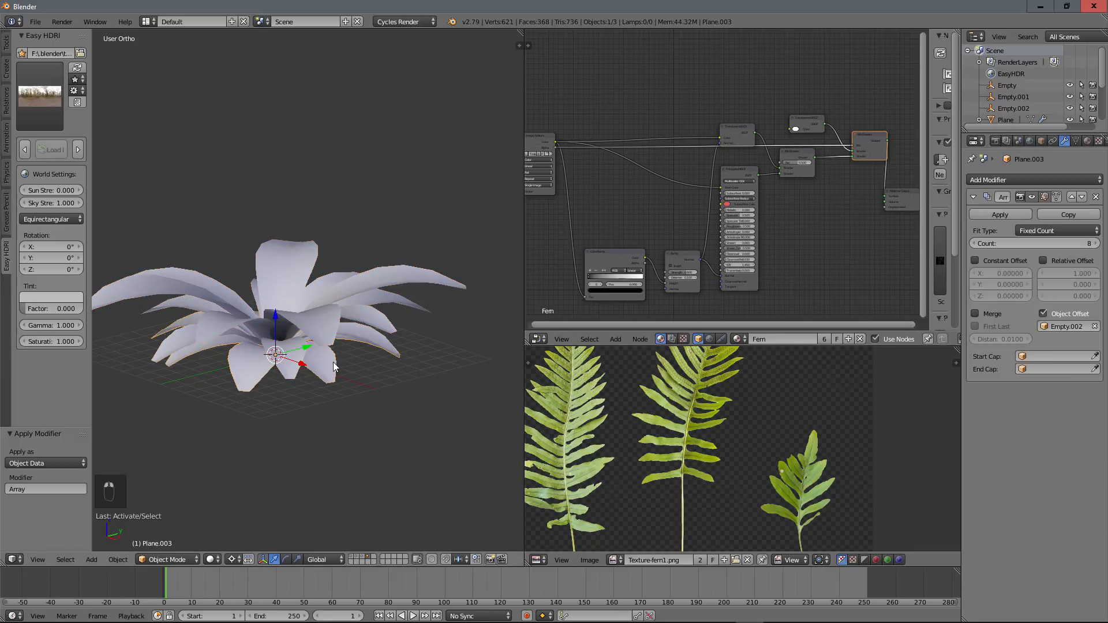
{"action": "left_click", "coordinate": [1009, 216]}
Select all three duplicated leaf rings and join them into a single object
{"action": "right_click", "coordinate": [342, 334], "text": "shift"}
{"action": "middle_click_drag", "start_coordinate": [341, 335], "coordinate": [387, 280]}
{"action": "right_click", "coordinate": [402, 324], "text": "shift"}
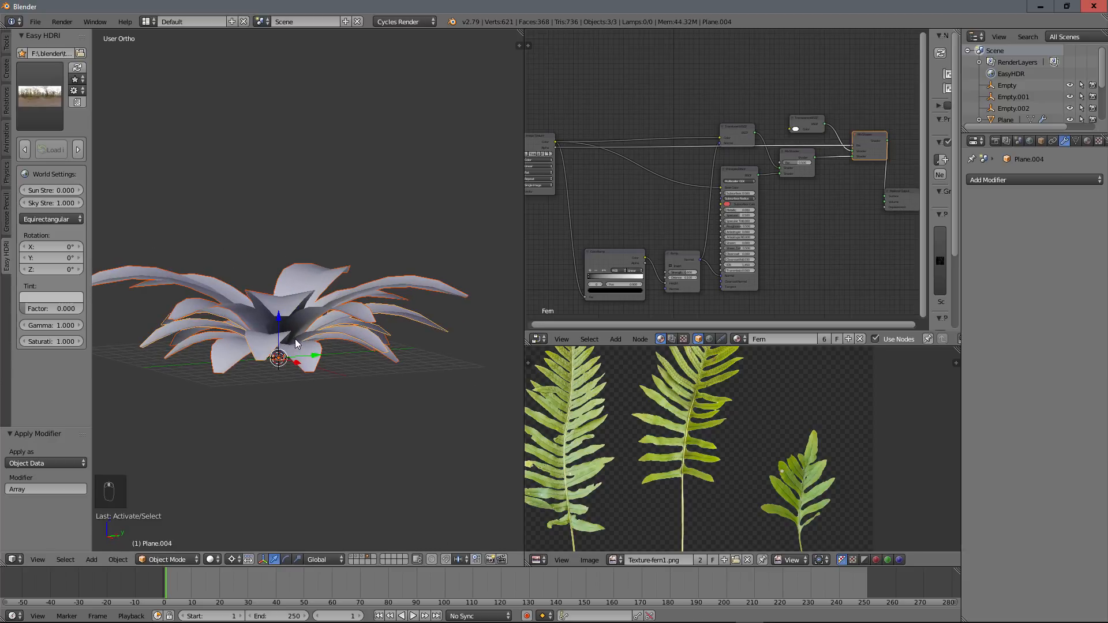
{"action": "middle_click_drag", "start_coordinate": [295, 338], "coordinate": [341, 329]}
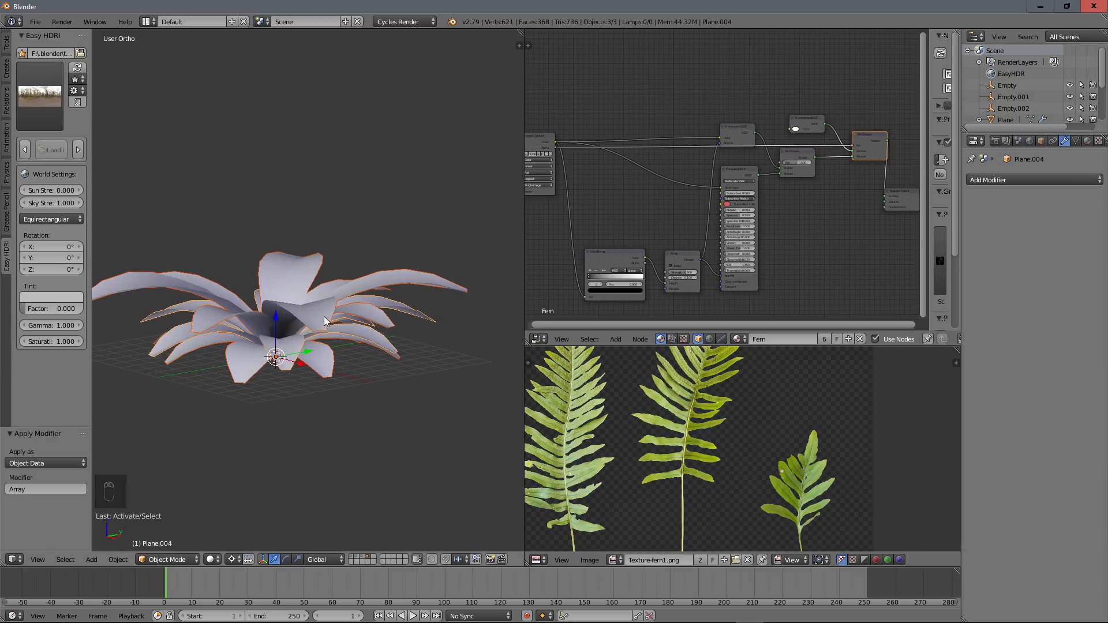
{"action": "key", "text": "ctrl+j"}
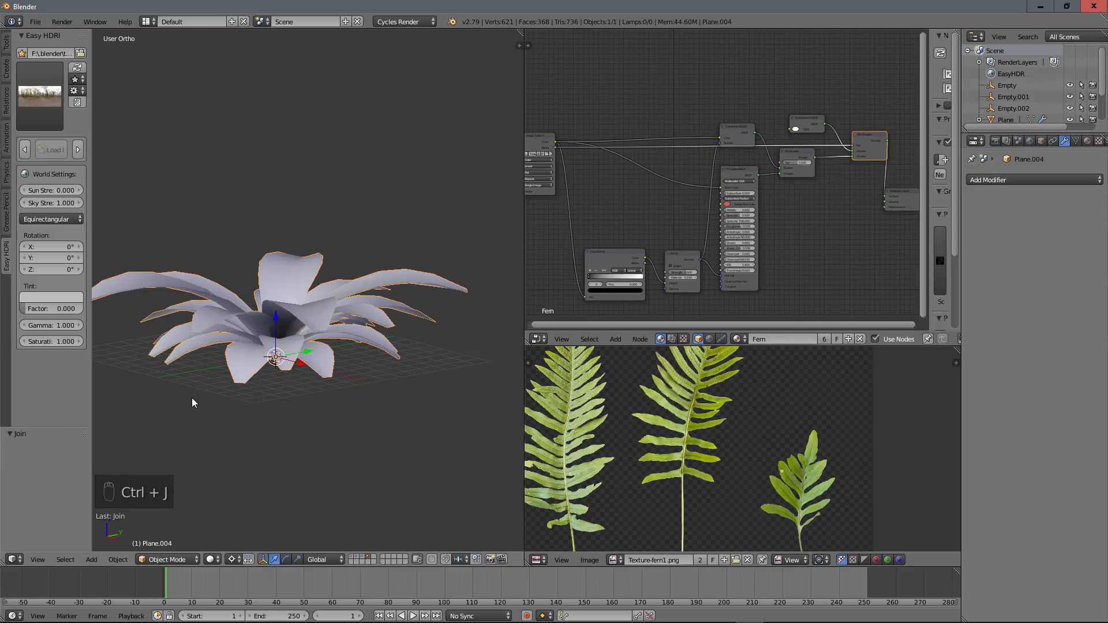
Rename the joined plant object as fern1
{"action": "scroll", "coordinate": [1036, 101], "scroll_direction": "down", "scroll_amount": 3}
{"action": "double_click", "coordinate": [1007, 117]}
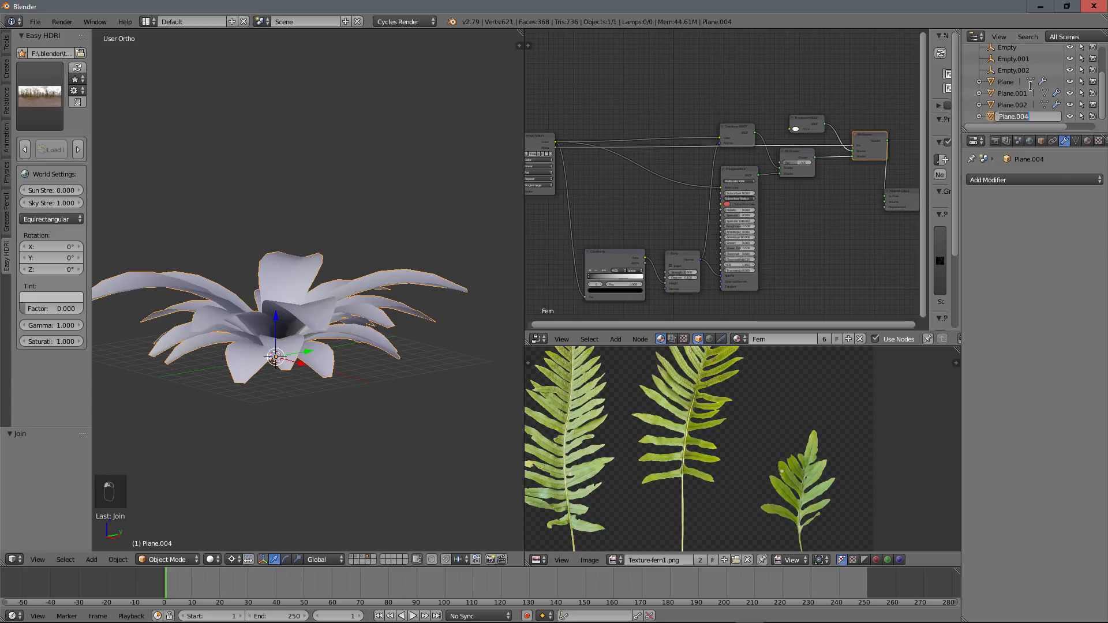
{"action": "type", "text": "fern1"}
{"action": "key", "text": "Return"}
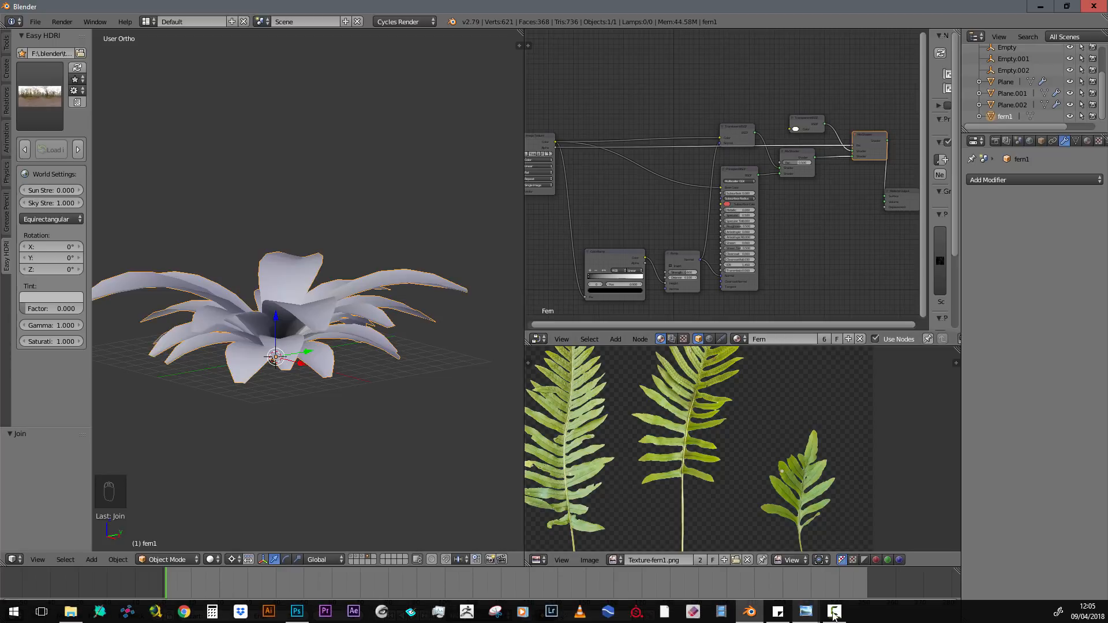
Enter Edit Mode on fern1 and set the pivot point to the 3D Cursor
{"action": "middle_click_drag", "start_coordinate": [366, 243], "coordinate": [165, 251]}
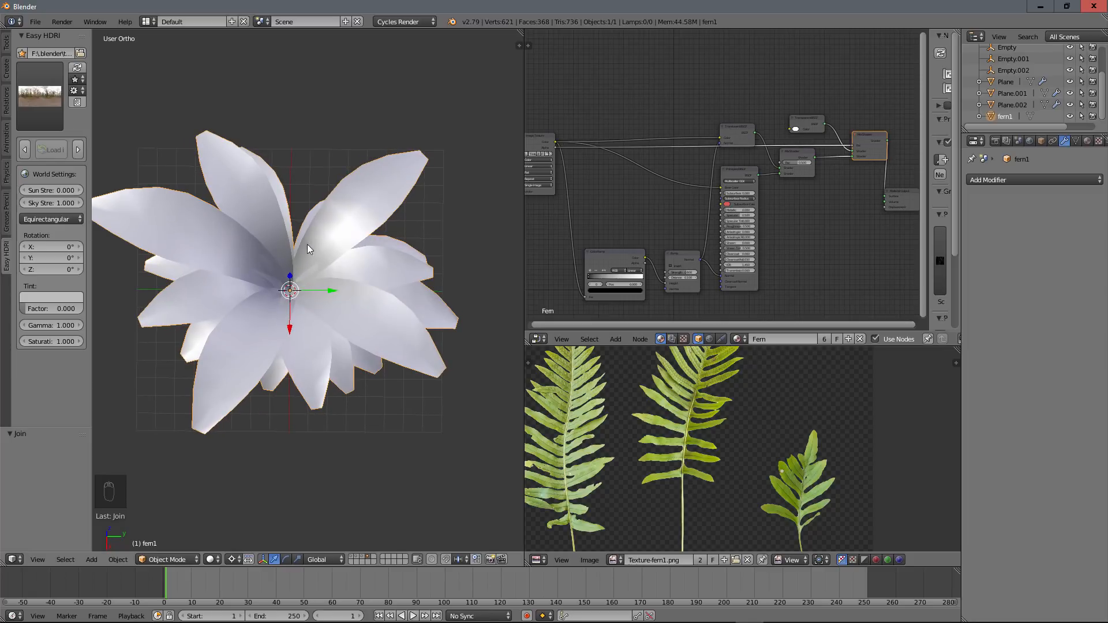
{"action": "middle_click_drag", "start_coordinate": [307, 244], "coordinate": [291, 192]}
{"action": "key", "text": "Tab"}
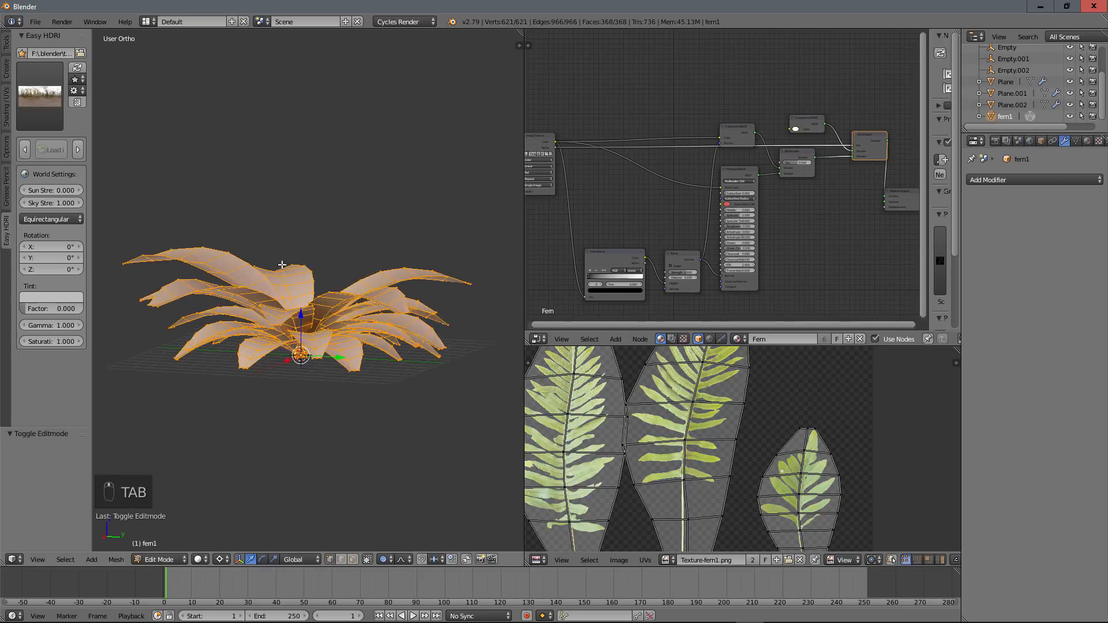
{"action": "right_click", "coordinate": [178, 252]}
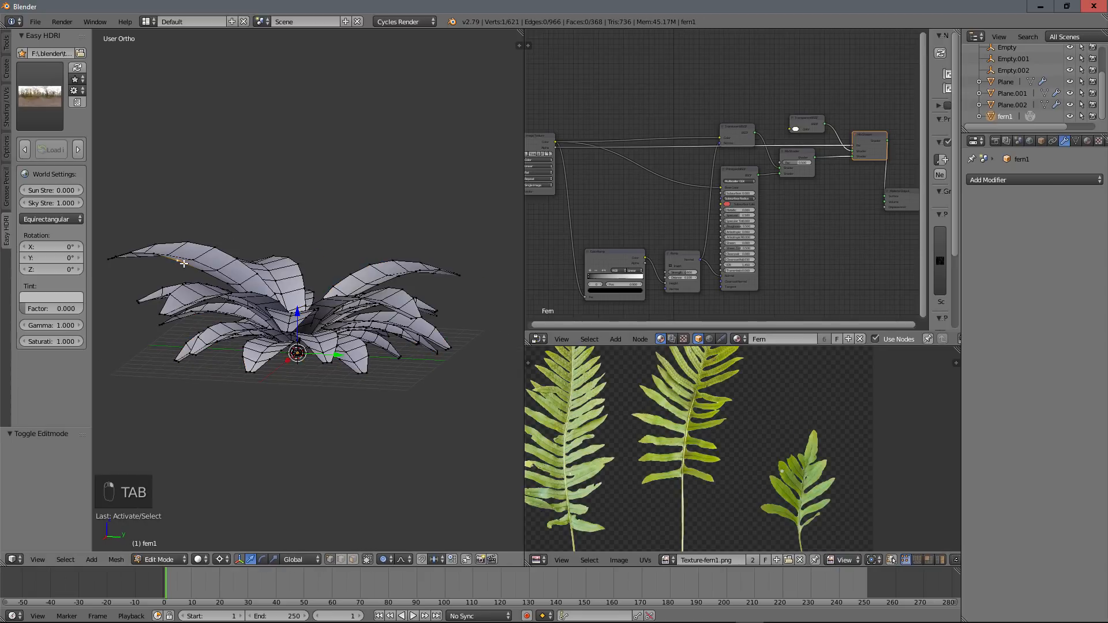
{"action": "middle_click_drag", "start_coordinate": [184, 264], "coordinate": [187, 263]}
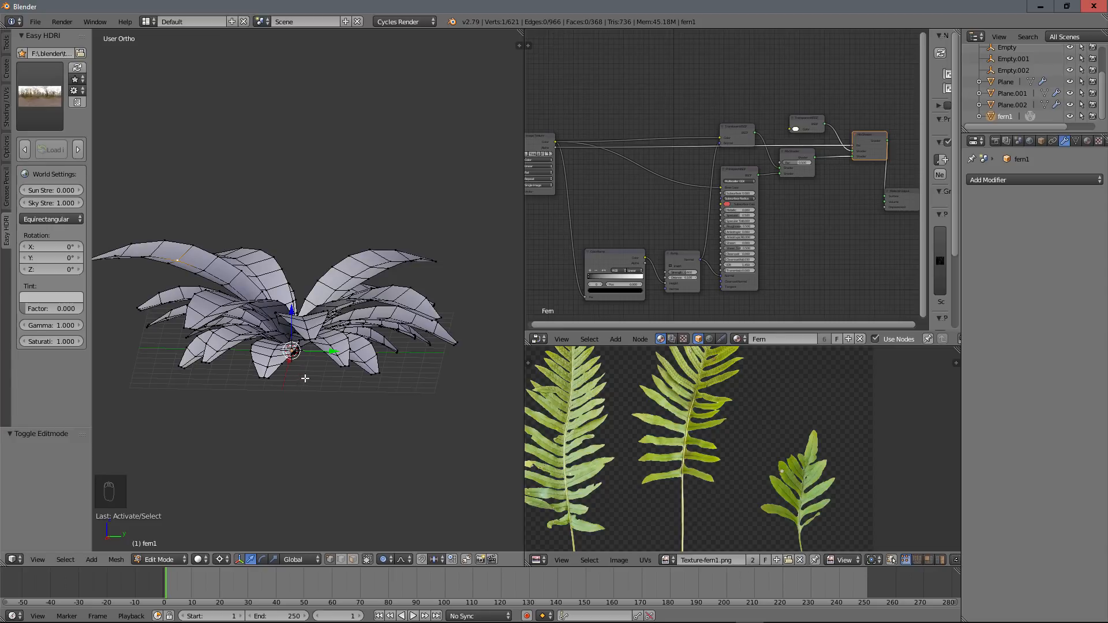
{"action": "left_click", "coordinate": [225, 559]}
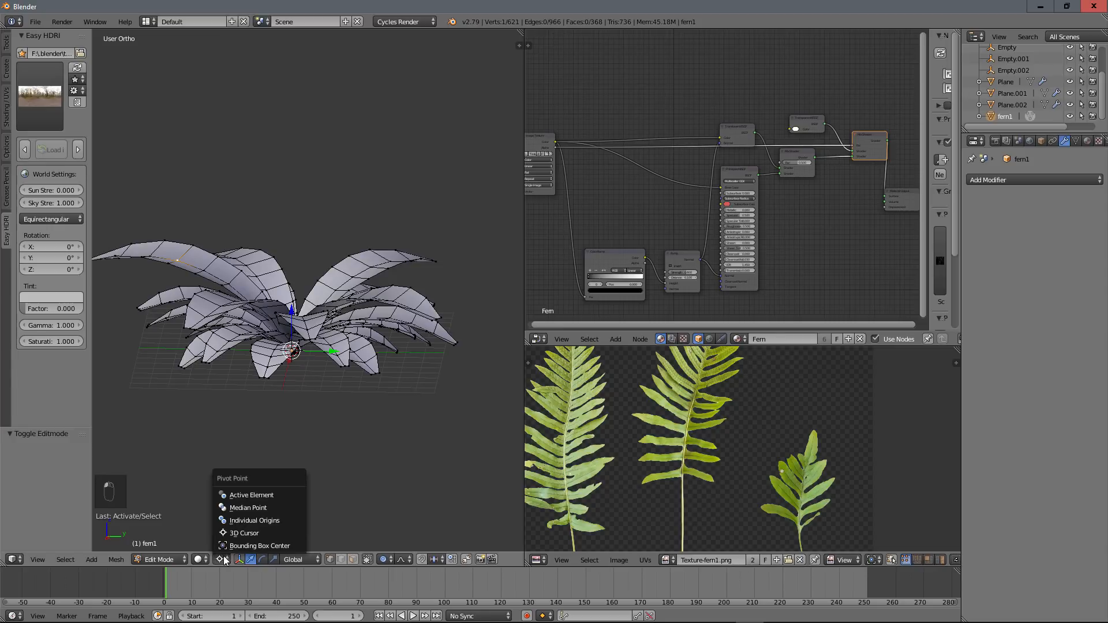
{"action": "left_click", "coordinate": [240, 533]}
Enable Connected proportional editing and rotate one whole long upper-tier leaf a few degrees upward around the 3D cursor
{"action": "middle_click_drag", "start_coordinate": [288, 279], "coordinate": [270, 289]}
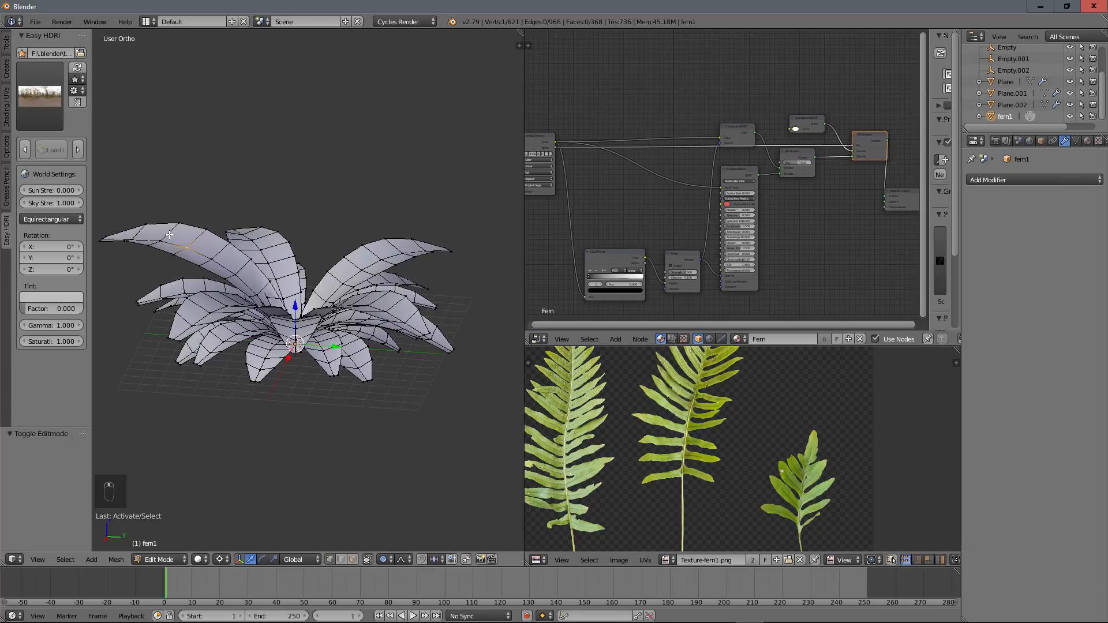
{"action": "key", "text": "l"}
{"action": "middle_click_drag", "start_coordinate": [161, 238], "coordinate": [209, 236]}
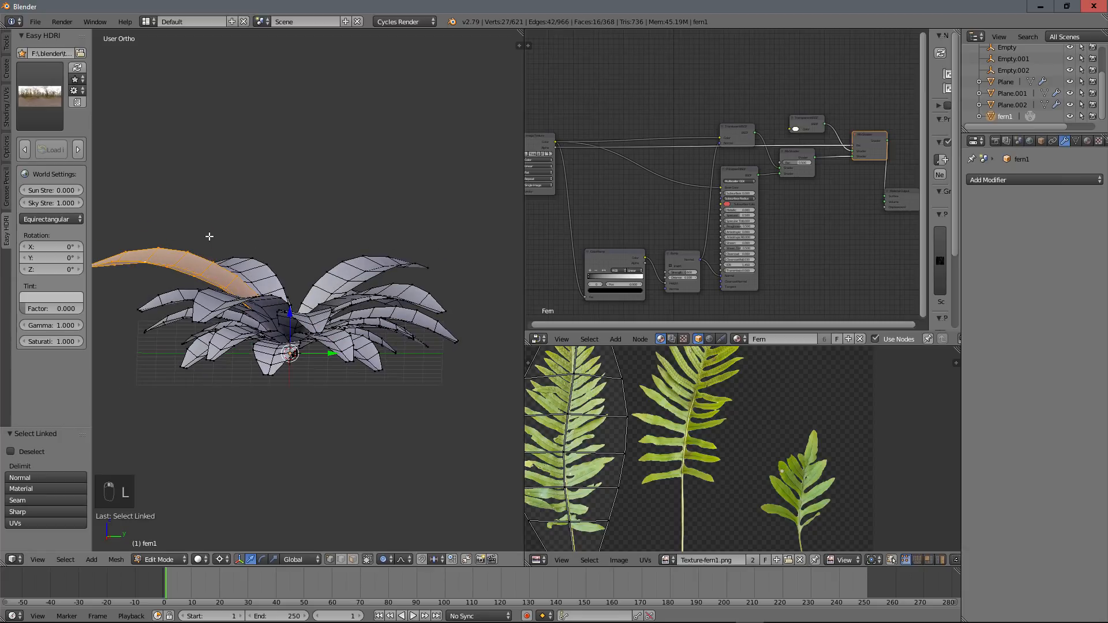
{"action": "left_click", "coordinate": [385, 559]}
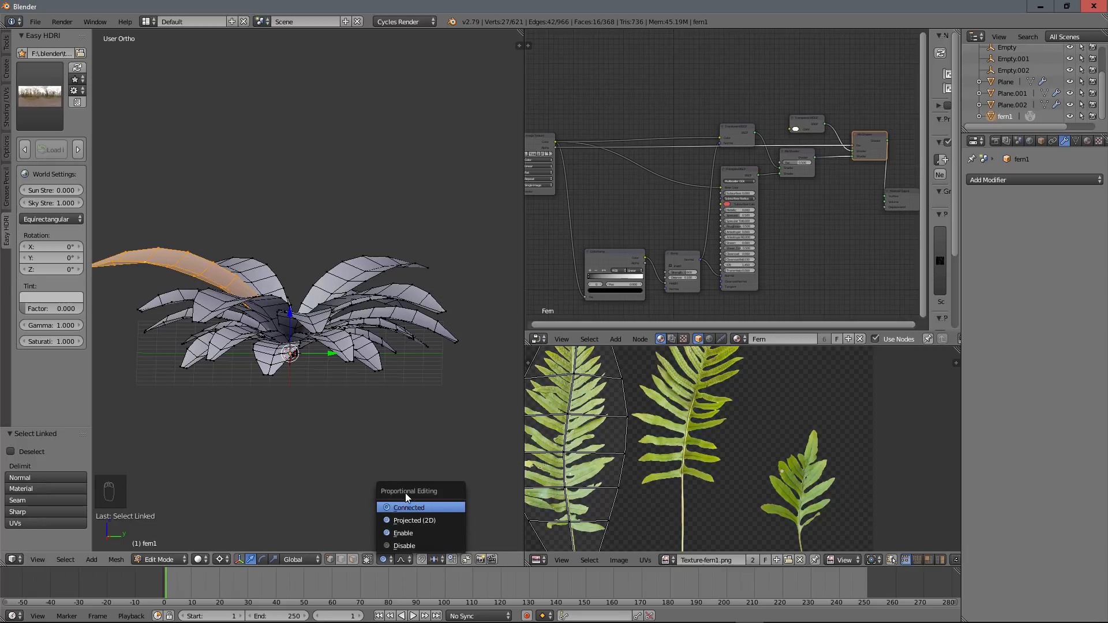
{"action": "left_click", "coordinate": [402, 507]}
{"action": "key", "text": "r"}
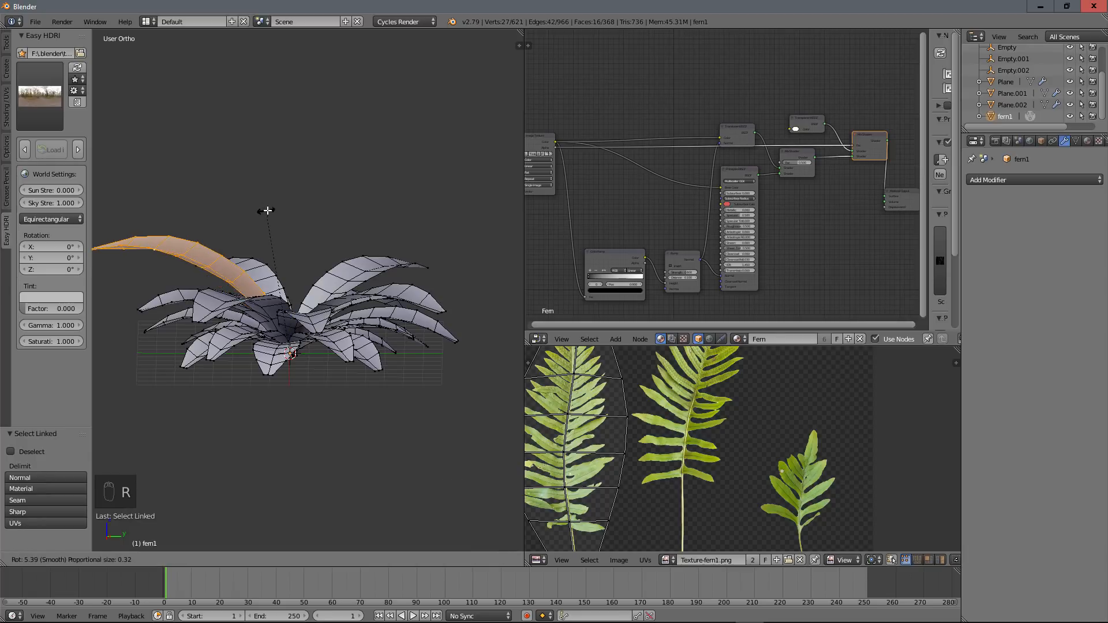
{"action": "left_click", "coordinate": [271, 212]}
Select the whole upper-tier leaf on the opposite side of the plant and rotate it around the 3D cursor
{"action": "right_click", "coordinate": [387, 264]}
{"action": "key", "text": "l"}
{"action": "middle_click_drag", "start_coordinate": [387, 264], "coordinate": [405, 308]}
{"action": "key", "text": "r"}
{"action": "left_click", "coordinate": [426, 305]}
Select one whole leaf of the middle ring and rotate it about -42° around the 3D cursor
{"action": "right_click", "coordinate": [396, 363]}
{"action": "middle_click_drag", "start_coordinate": [396, 363], "coordinate": [412, 343]}
{"action": "key", "text": "l"}
{"action": "key", "text": "r"}
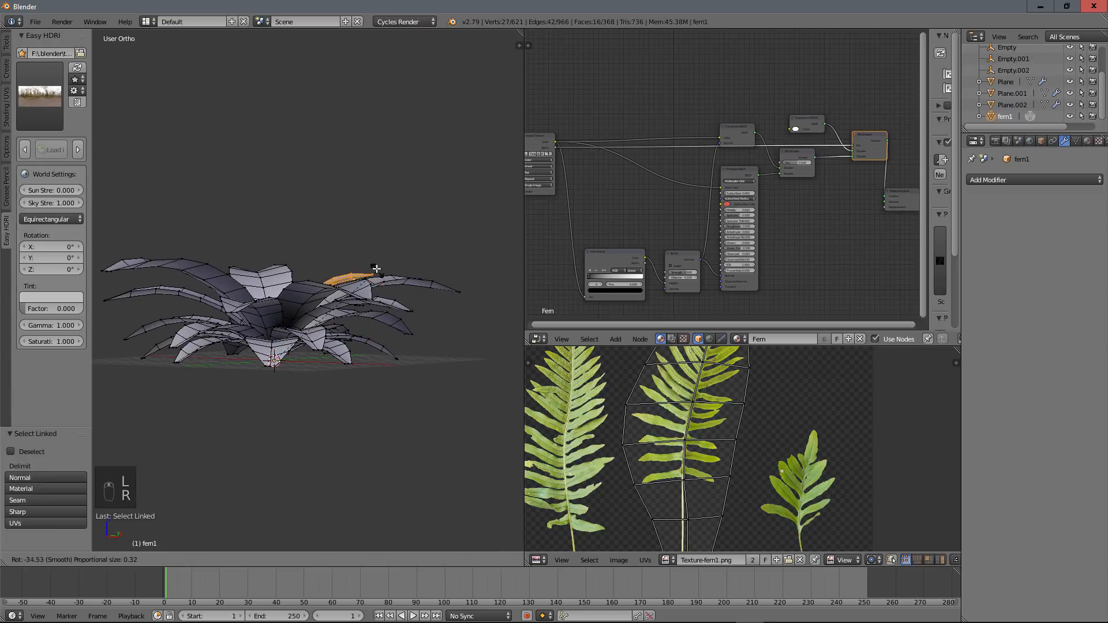
{"action": "left_click", "coordinate": [359, 255]}
{"action": "middle_click_drag", "start_coordinate": [315, 337], "coordinate": [205, 351]}
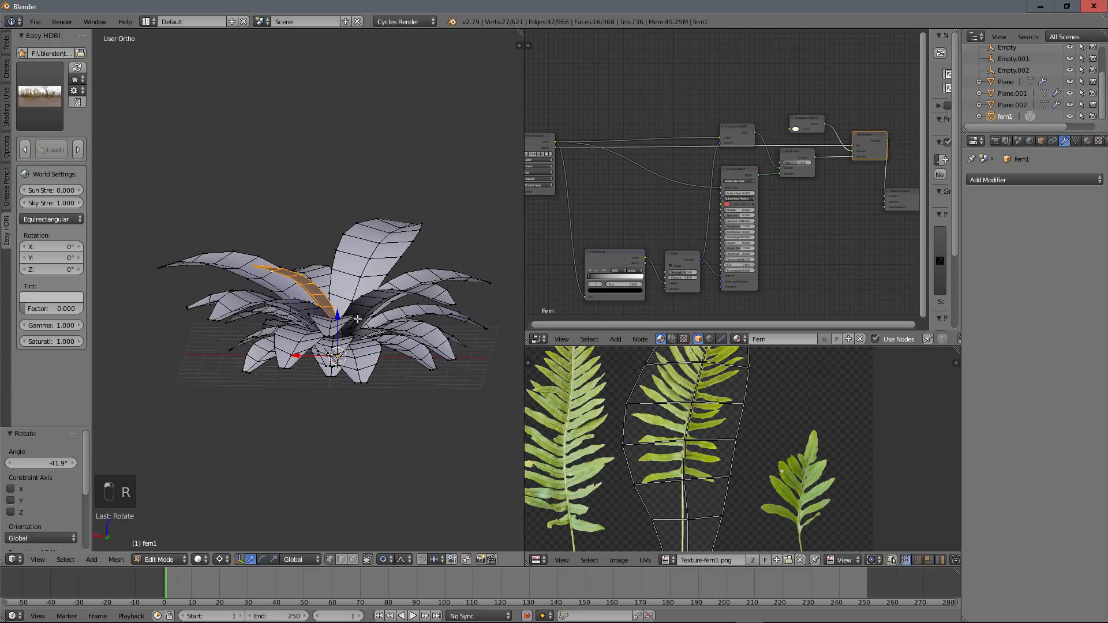
Select a further whole leaf on the other side of the plant and rotate it around the 3D cursor
{"action": "right_click", "coordinate": [420, 317]}
{"action": "middle_click_drag", "start_coordinate": [450, 317], "coordinate": [385, 351]}
{"action": "key", "text": "l"}
{"action": "key", "text": "r"}
{"action": "left_click", "coordinate": [410, 252]}
{"action": "scroll", "coordinate": [243, 349], "scroll_direction": "down", "scroll_amount": 3}
{"action": "key", "text": "Tab"}
{"action": "scroll", "coordinate": [343, 336], "scroll_direction": "up", "scroll_amount": 3}
{"action": "key", "text": "Tab"}
{"action": "key", "text": "Tab"}
{"action": "key", "text": "Tab"}
From the top view, select several outer leaf tips and twist them about -17.6° around Z using Connected proportional editing with Sharp falloff and a size of about 13.11
{"action": "right_click", "coordinate": [499, 387]}
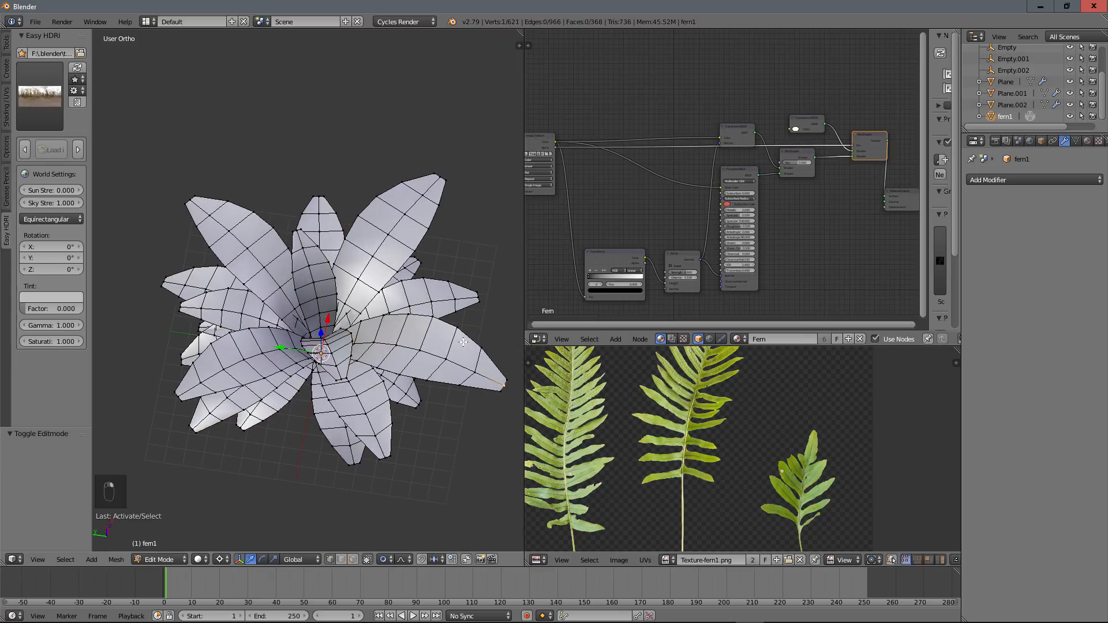
{"action": "key", "text": "KP_7"}
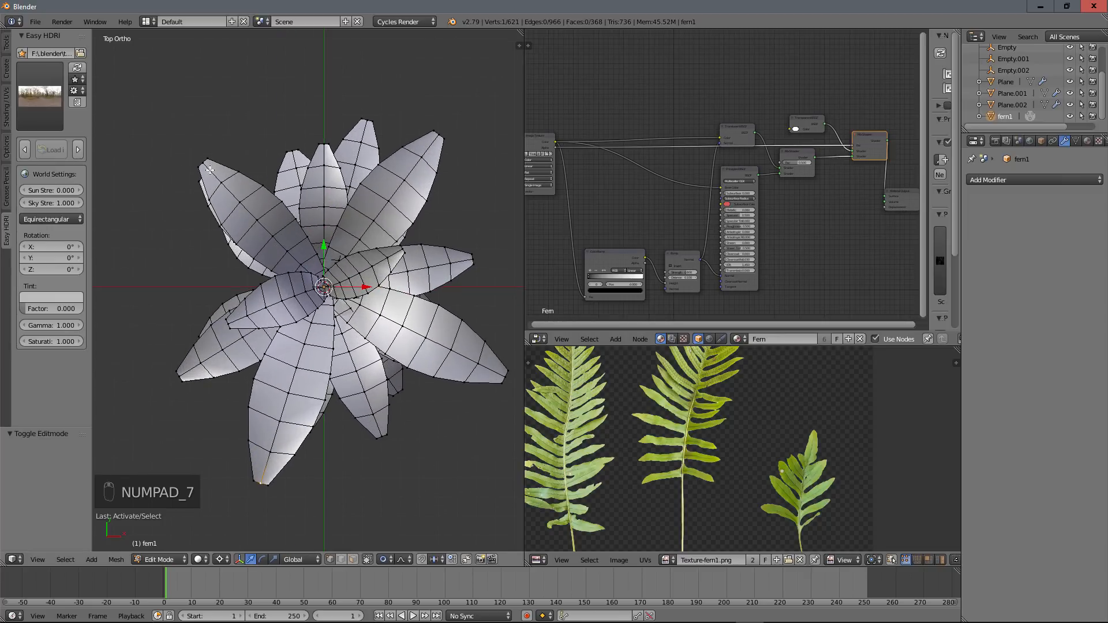
{"action": "right_click", "coordinate": [435, 128], "text": "shift"}
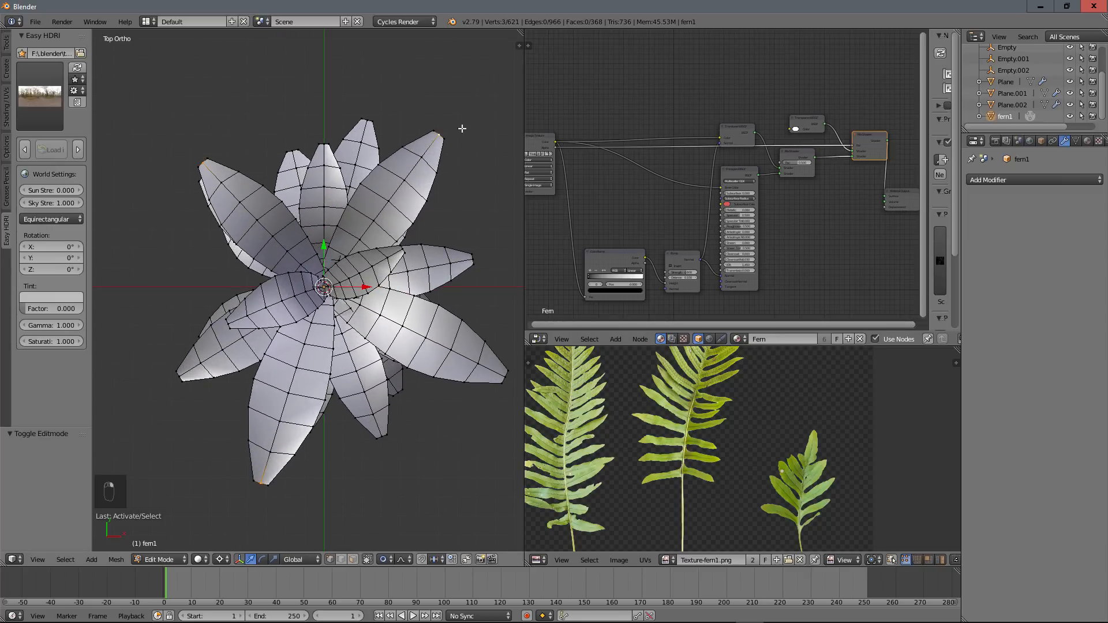
{"action": "right_click", "coordinate": [506, 378], "text": "shift"}
{"action": "left_click", "coordinate": [384, 559]}
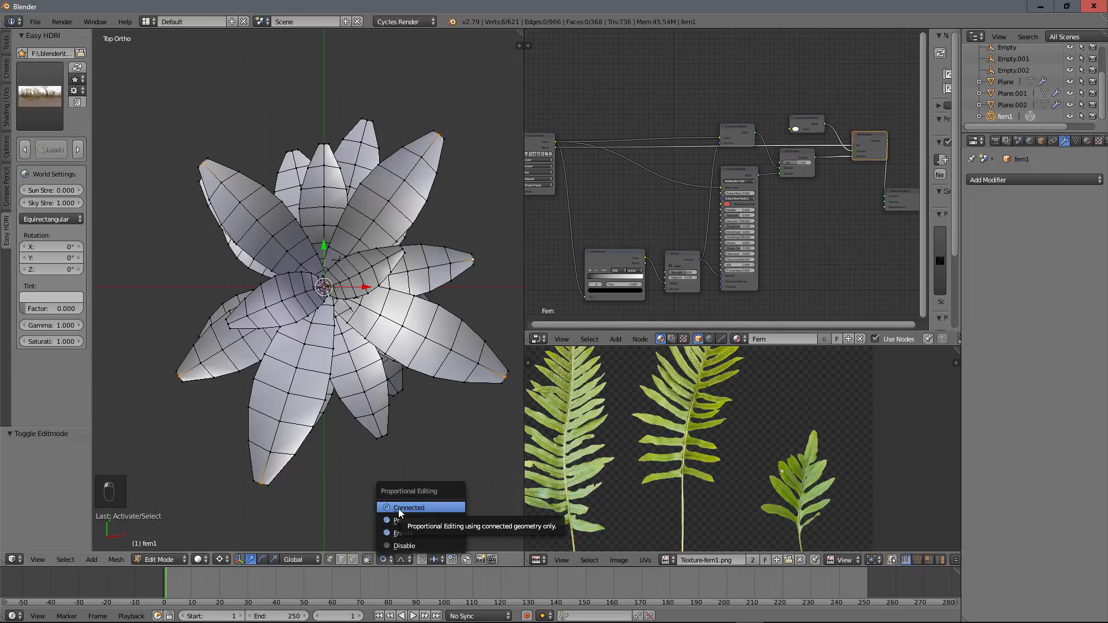
{"action": "left_click", "coordinate": [400, 508]}
{"action": "left_click", "coordinate": [402, 559]}
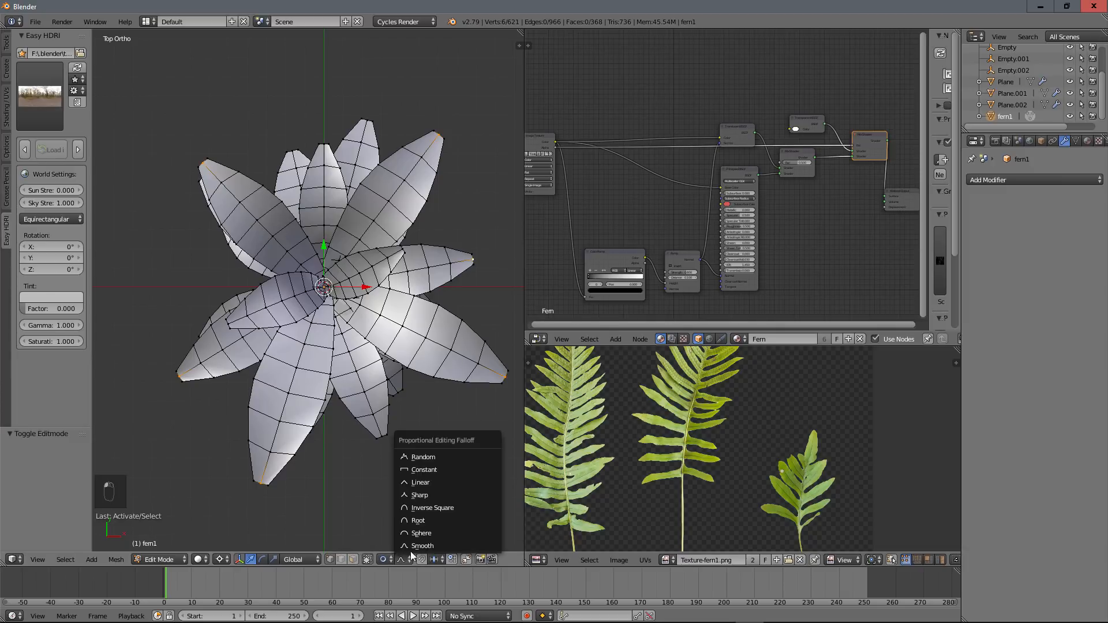
{"action": "left_click", "coordinate": [413, 495]}
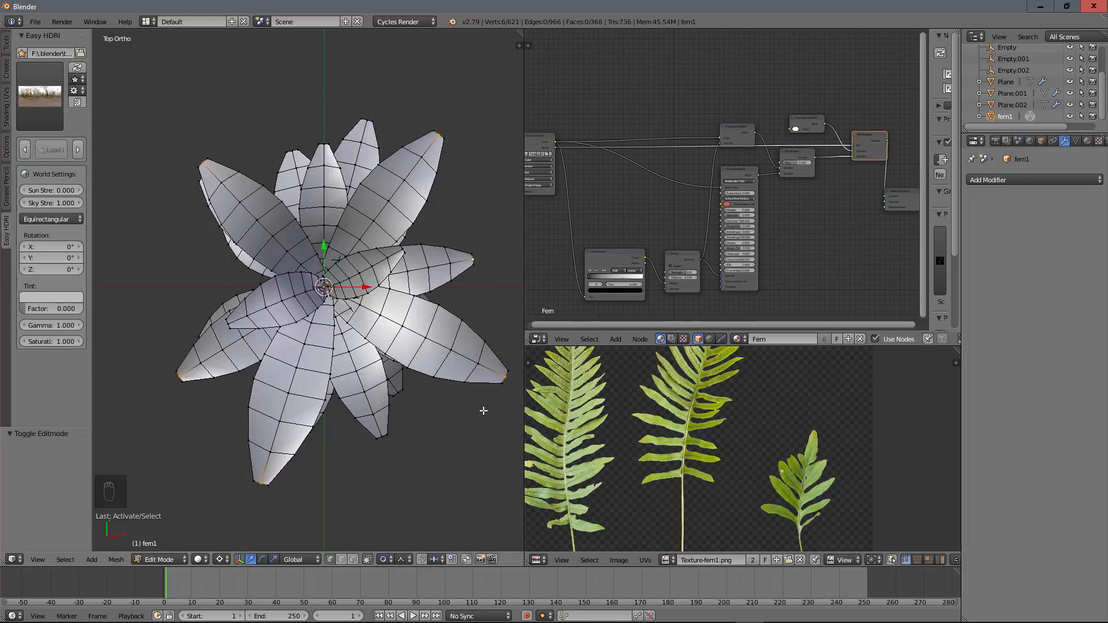
{"action": "key", "text": "r"}
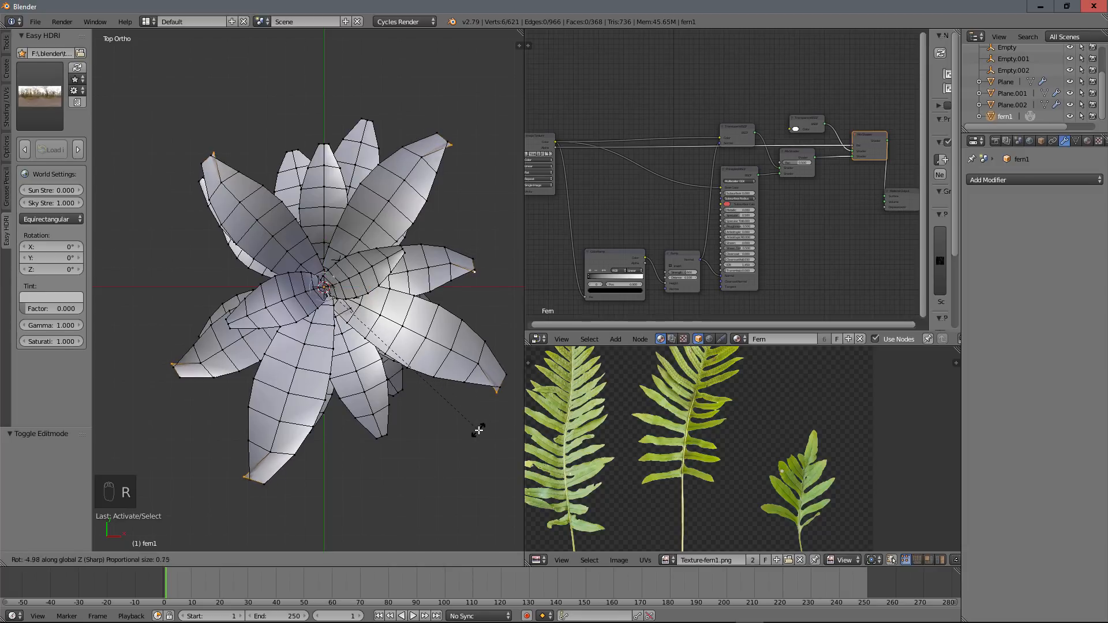
{"action": "scroll", "coordinate": [475, 442], "scroll_direction": "down", "scroll_amount": 20}
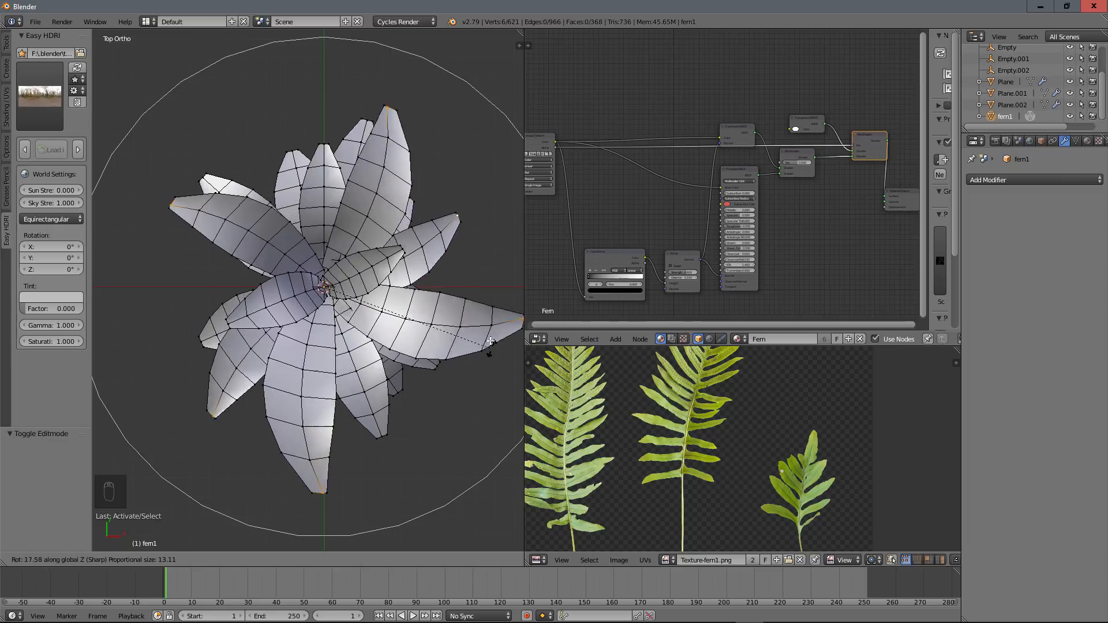
{"action": "left_click", "coordinate": [449, 462]}
Twist a second set of leaf tips about 14.7° and a third set about 20.1° around Z with the same proportional editing
{"action": "right_click", "coordinate": [373, 130]}
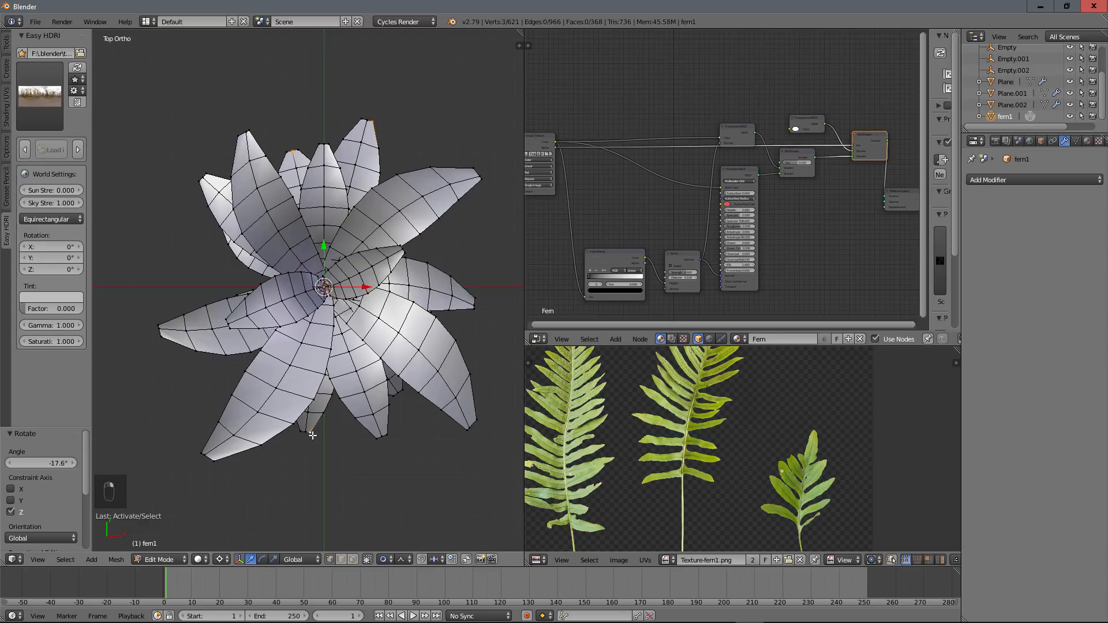
{"action": "key", "text": "r"}
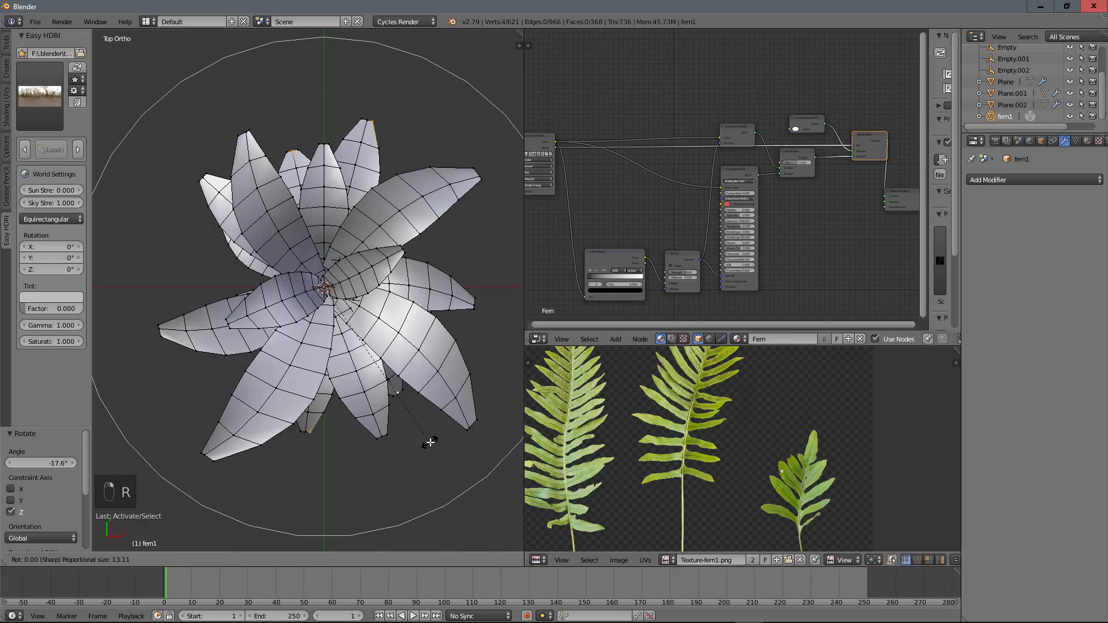
{"action": "left_click", "coordinate": [447, 416]}
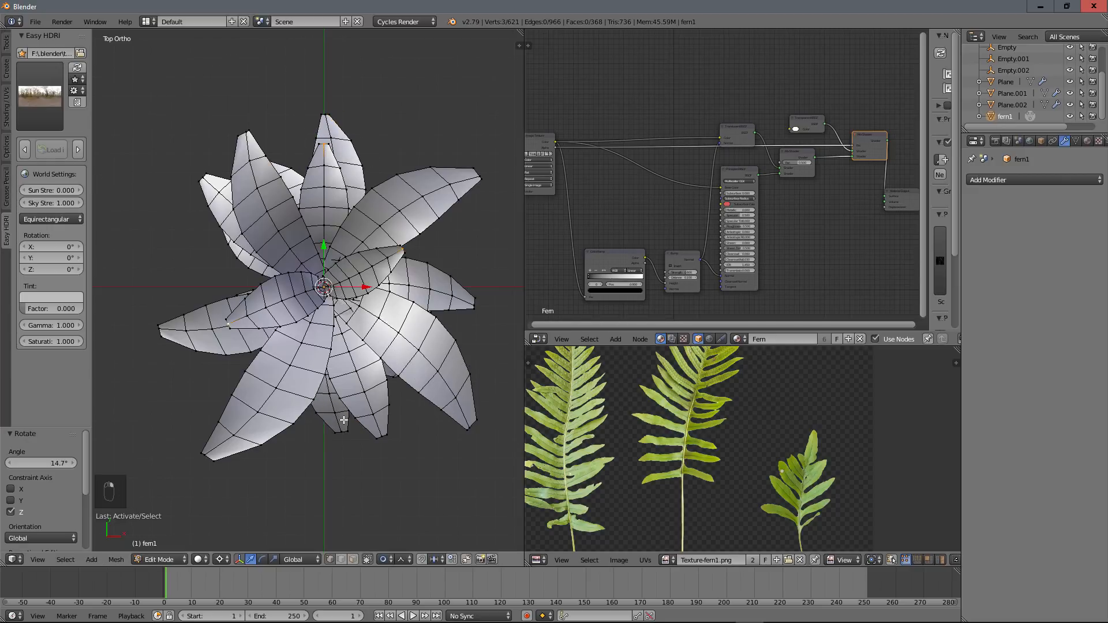
{"action": "right_click", "coordinate": [203, 177], "text": "shift"}
{"action": "key", "text": "r"}
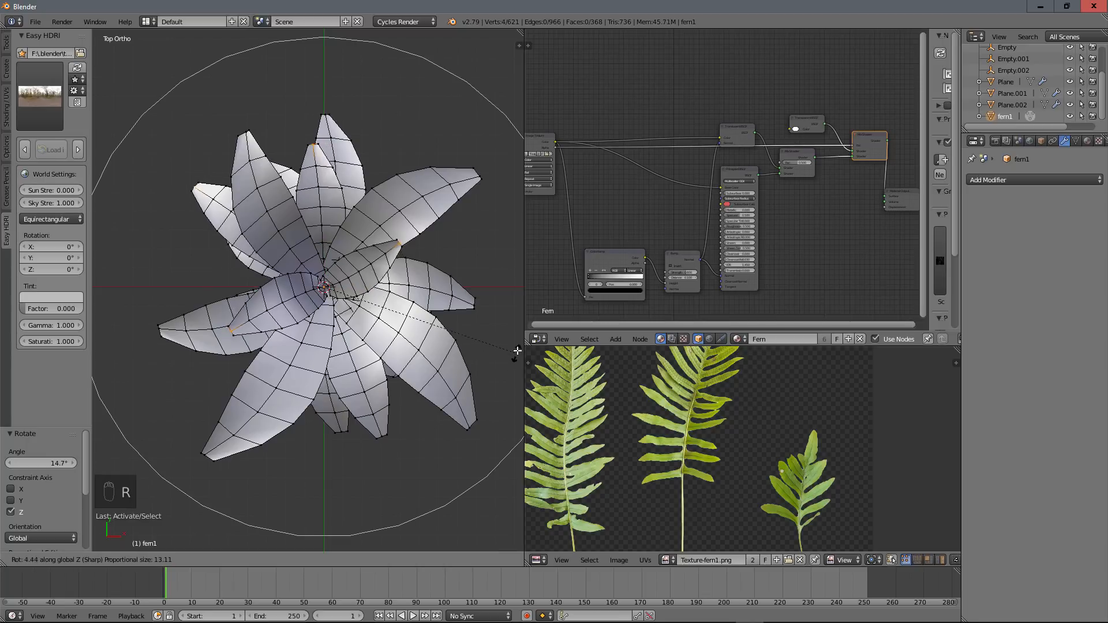
{"action": "left_click", "coordinate": [500, 297]}
Leave Edit Mode, check the textured fern1 in a rendered preview, and return to solid shading
{"action": "scroll", "coordinate": [398, 350], "scroll_direction": "down", "scroll_amount": 5}
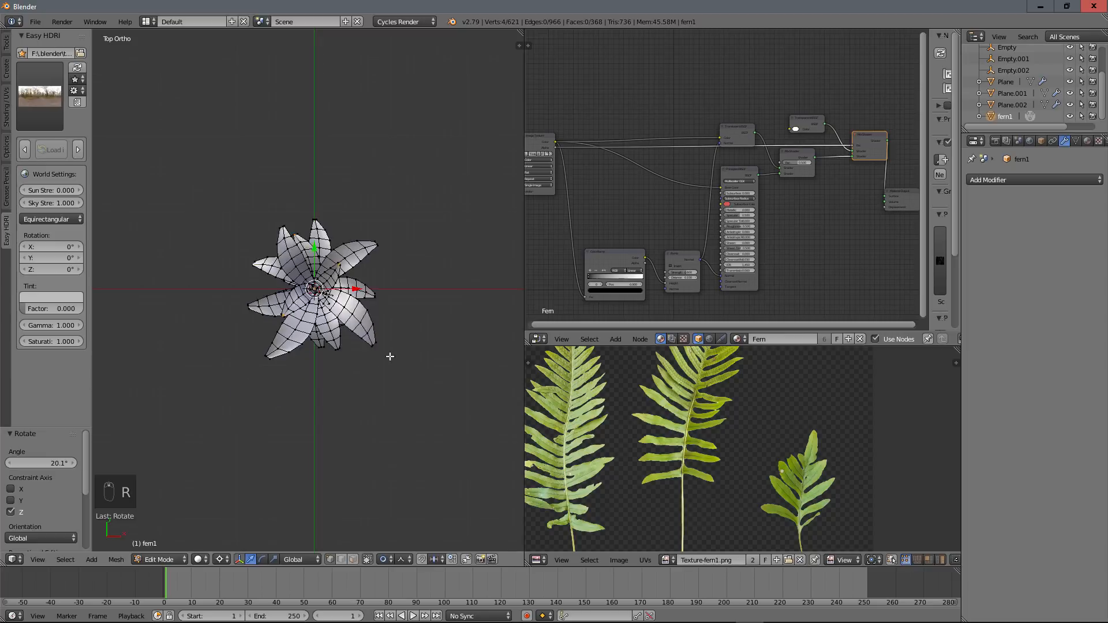
{"action": "key", "text": "Tab"}
{"action": "mouse_move", "coordinate": [369, 346]}
{"action": "middle_mouse_down"}
{"action": "mouse_move", "coordinate": [346, 306]}
{"action": "mouse_move", "coordinate": [263, 248]}
{"action": "mouse_move", "coordinate": [388, 317]}
{"action": "mouse_move", "coordinate": [363, 306]}
{"action": "mouse_move", "coordinate": [286, 411]}
{"action": "mouse_move", "coordinate": [342, 344]}
{"action": "mouse_move", "coordinate": [324, 318]}
{"action": "mouse_move", "coordinate": [309, 352]}
{"action": "mouse_move", "coordinate": [380, 308]}
{"action": "middle_mouse_up"}
{"action": "scroll", "coordinate": [381, 303], "scroll_direction": "up", "scroll_amount": 4}
{"action": "key", "text": "Tab"}
{"action": "key", "text": "Tab"}
{"action": "key", "text": "shift+z"}
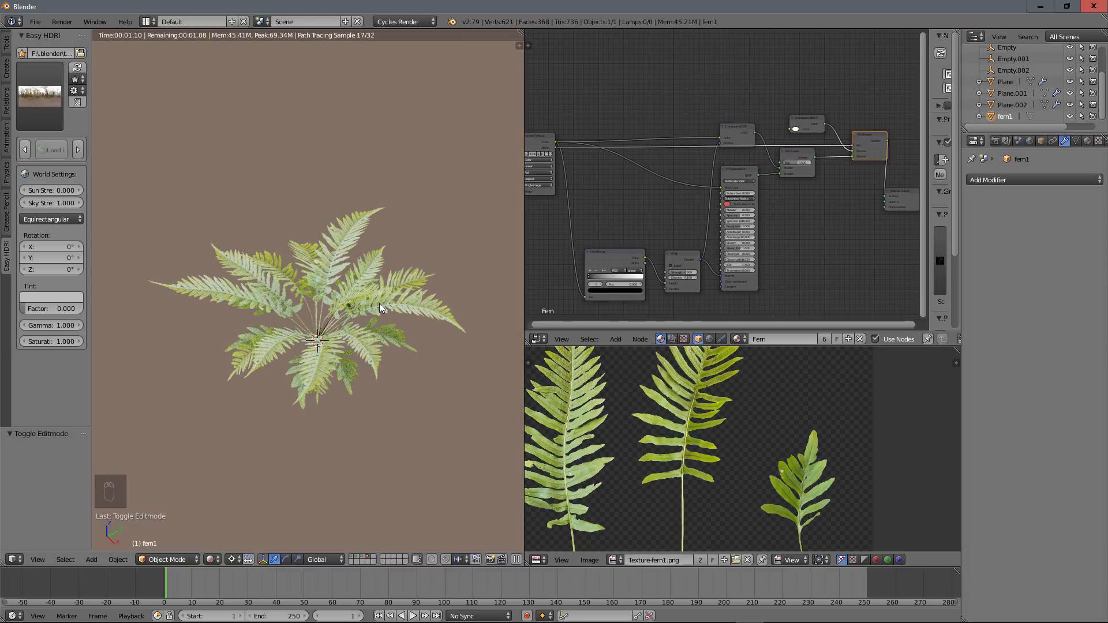
{"action": "key", "text": "Tab"}
{"action": "key", "text": "Tab"}
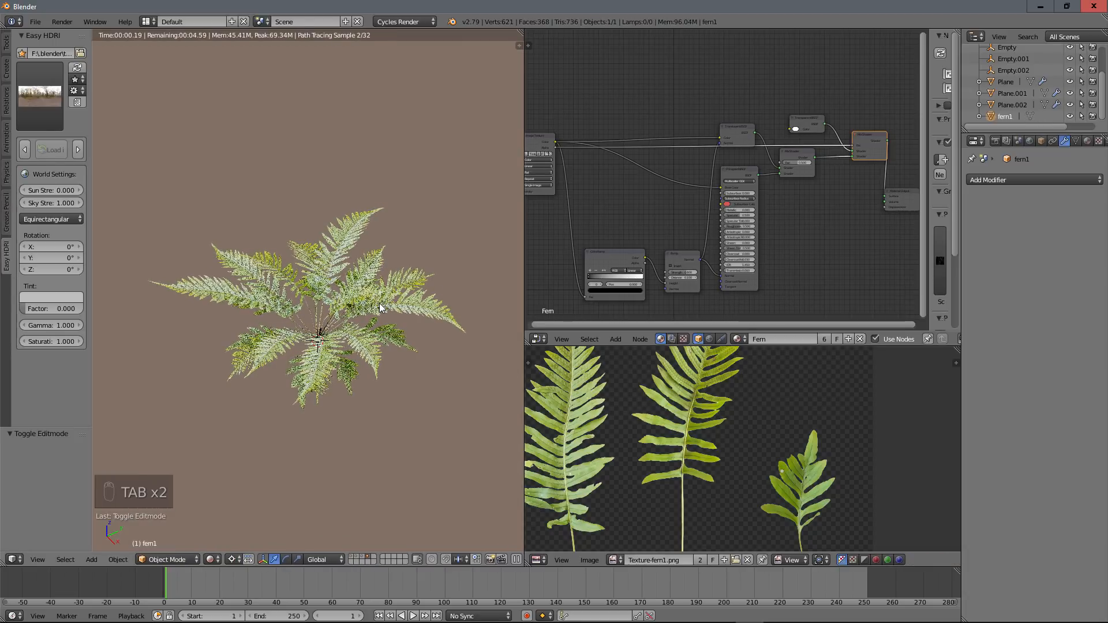
{"action": "key", "text": "Tab"}
{"action": "key", "text": "Tab"}
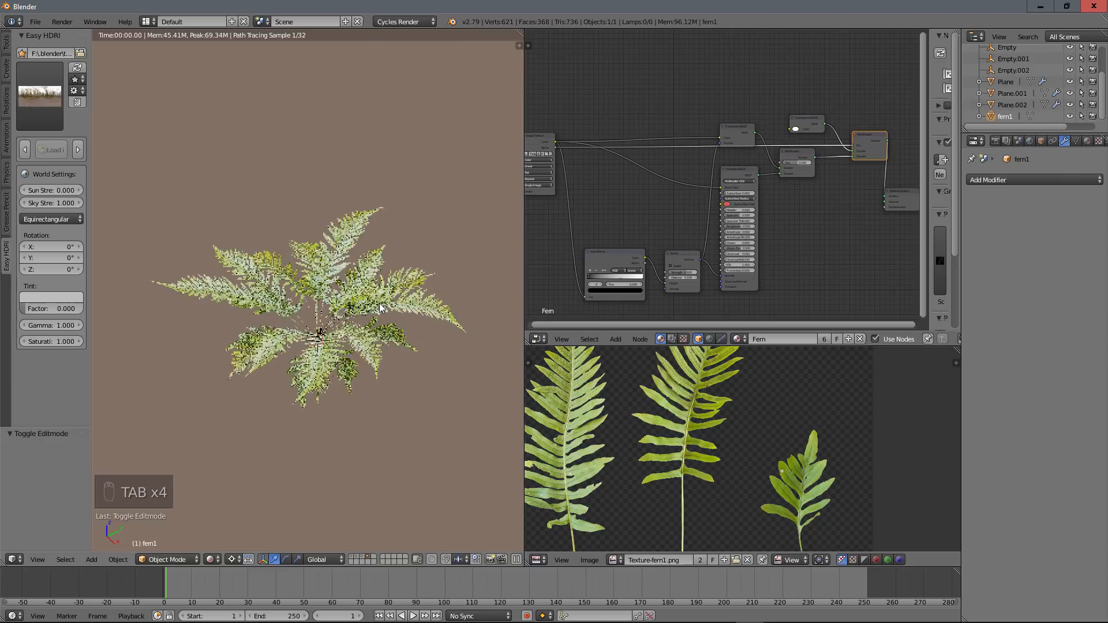
{"action": "key", "text": "shift+z"}
{"action": "middle_click_drag", "start_coordinate": [380, 303], "coordinate": [347, 305]}
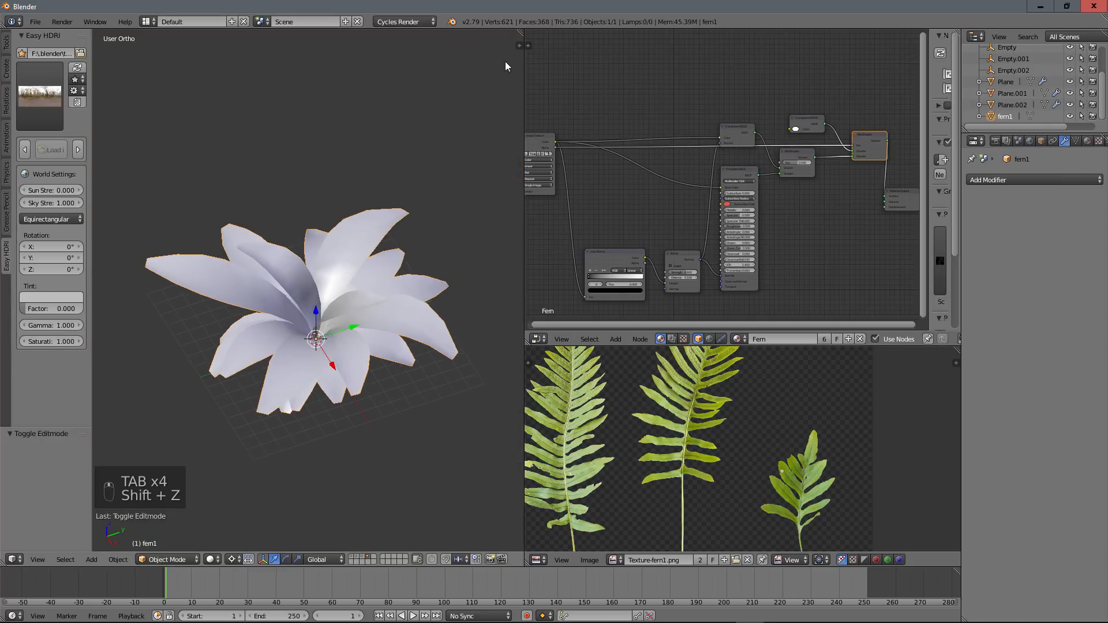
In fern1's Edit Mode, select the tall leaf's lengthwise centre loop, switch to alternate crosswise edge loops instead, and return to Object Mode
{"action": "key", "text": "Tab"}
{"action": "scroll", "coordinate": [363, 249], "scroll_direction": "up", "scroll_amount": 4}
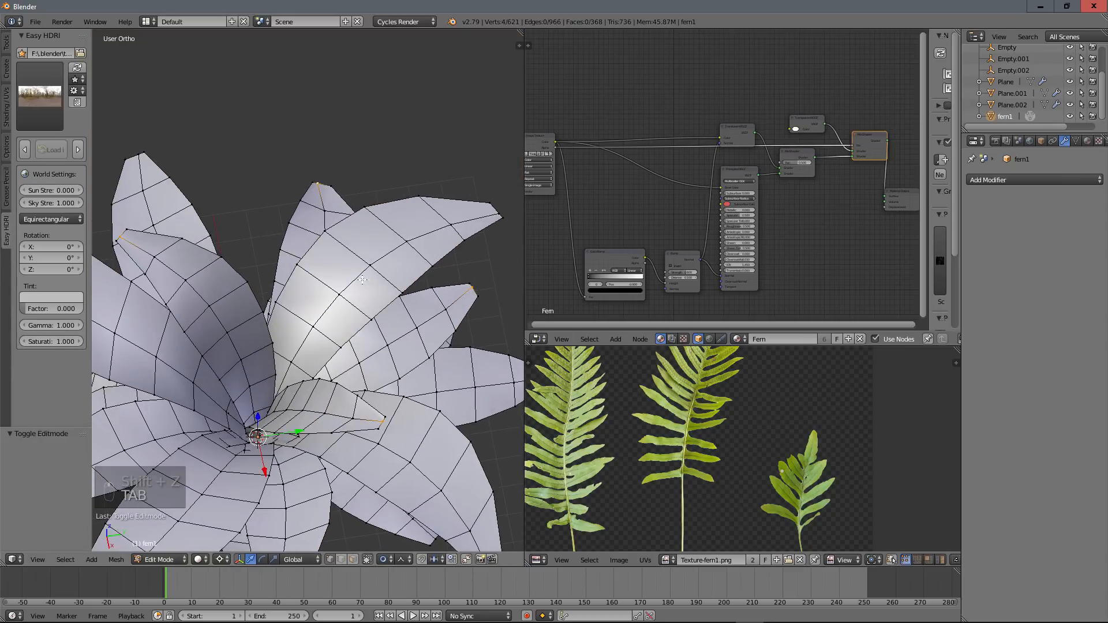
{"action": "left_click", "coordinate": [359, 274], "text": "alt"}
{"action": "middle_click_drag", "start_coordinate": [379, 265], "coordinate": [423, 226]}
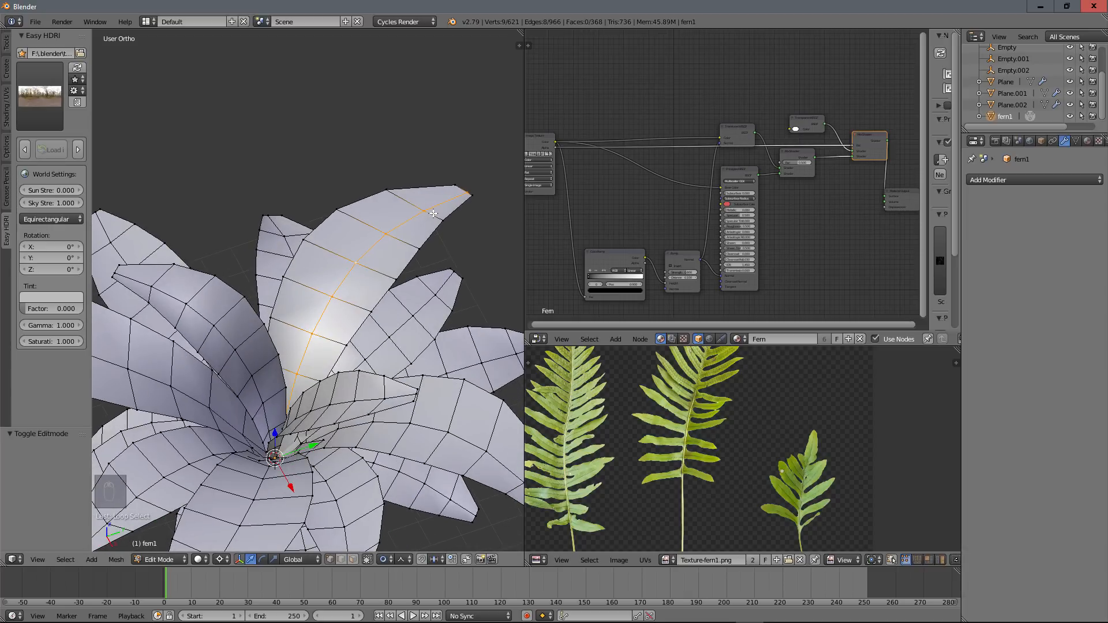
{"action": "left_click", "coordinate": [433, 213], "text": "alt"}
{"action": "left_click", "coordinate": [381, 275], "text": "alt+shift"}
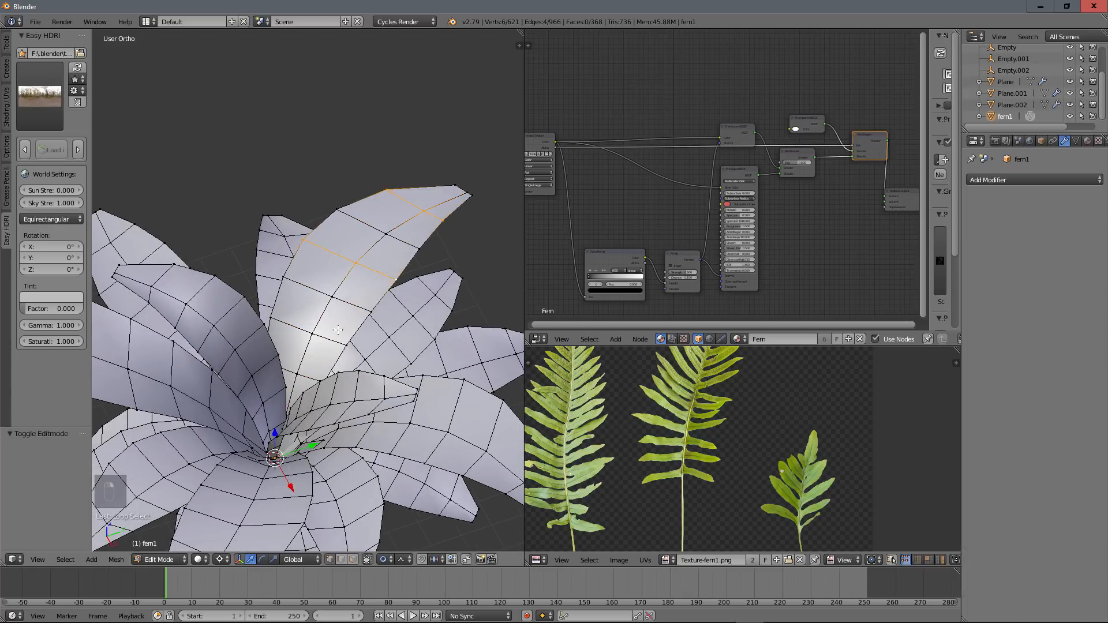
{"action": "left_click", "coordinate": [336, 335], "text": "alt+shift"}
{"action": "scroll", "coordinate": [364, 292], "scroll_direction": "down", "scroll_amount": 3}
{"action": "key", "text": "Tab"}
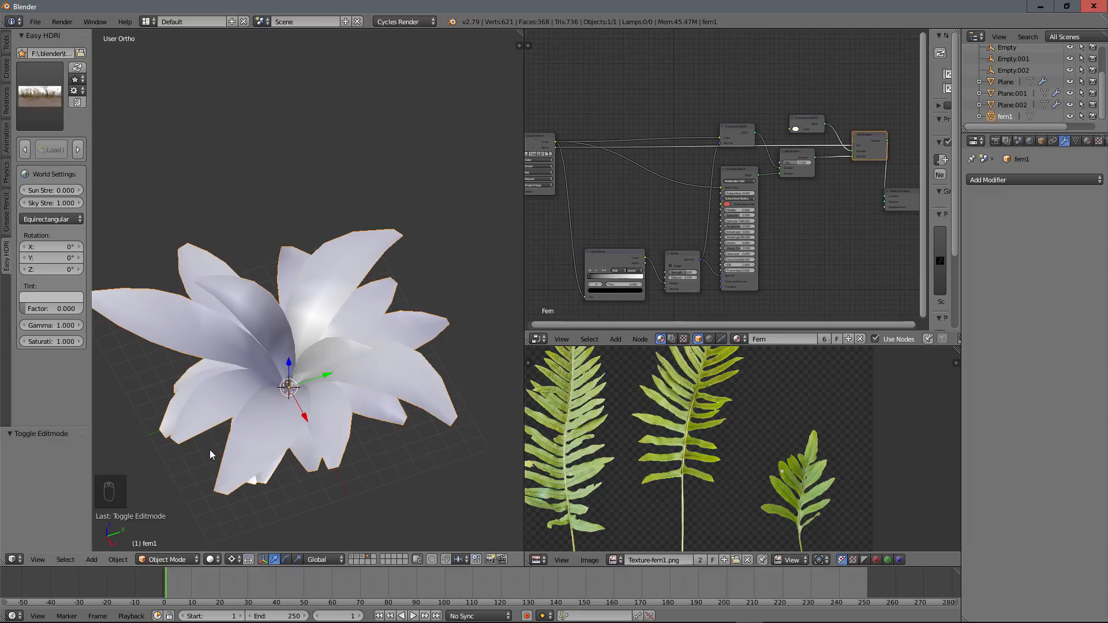
Show the three layers holding the original leaf rings and set the Array count of the Plane ring to 10
{"action": "left_click", "coordinate": [365, 561]}
{"action": "left_click", "coordinate": [357, 557], "text": "shift"}
{"action": "left_click", "coordinate": [351, 556], "text": "shift"}
{"action": "middle_click_drag", "start_coordinate": [324, 372], "coordinate": [389, 378]}
{"action": "right_click", "coordinate": [428, 286]}
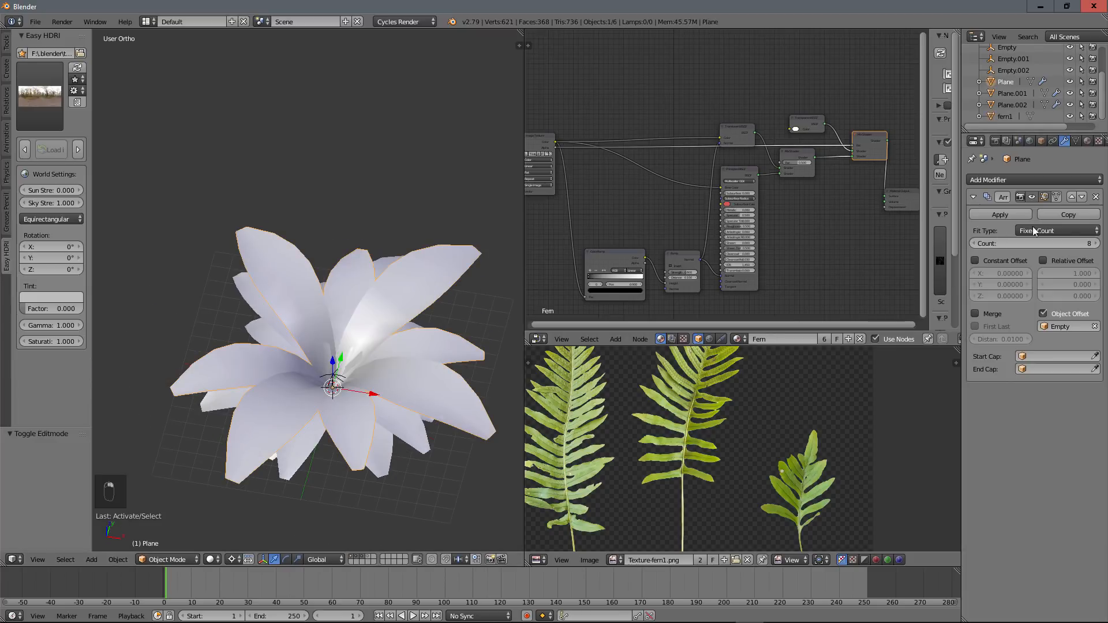
{"action": "left_click", "coordinate": [1096, 243]}
{"action": "left_click", "coordinate": [1096, 244]}
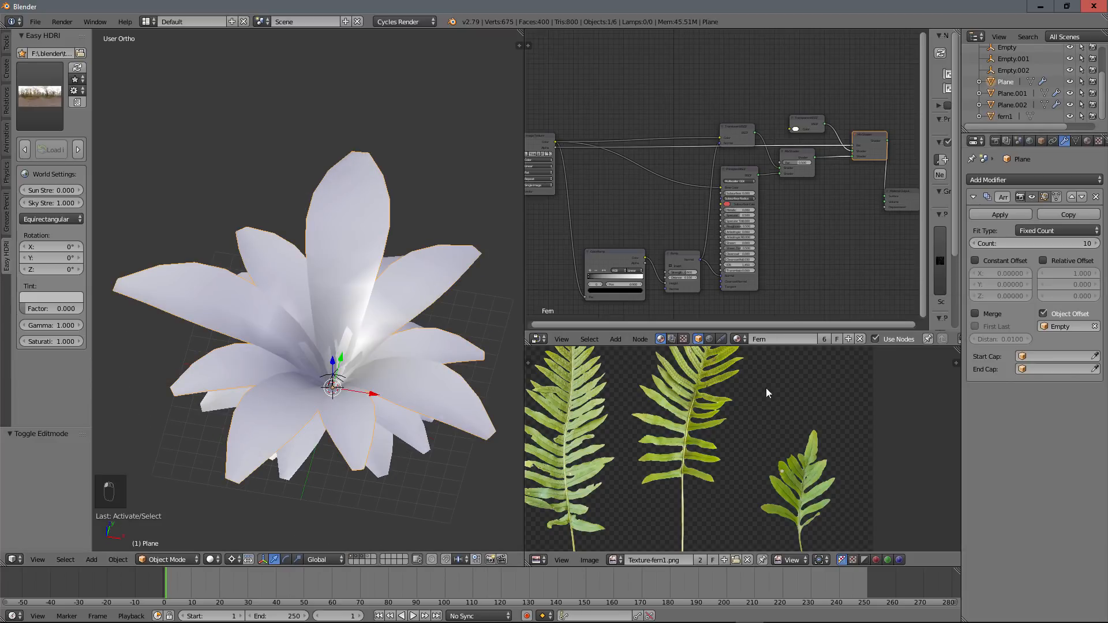
Scale Empty.001 by about 1.038
{"action": "middle_click_drag", "start_coordinate": [434, 367], "coordinate": [431, 294]}
{"action": "right_click", "coordinate": [353, 400]}
{"action": "middle_click_drag", "start_coordinate": [353, 401], "coordinate": [381, 438]}
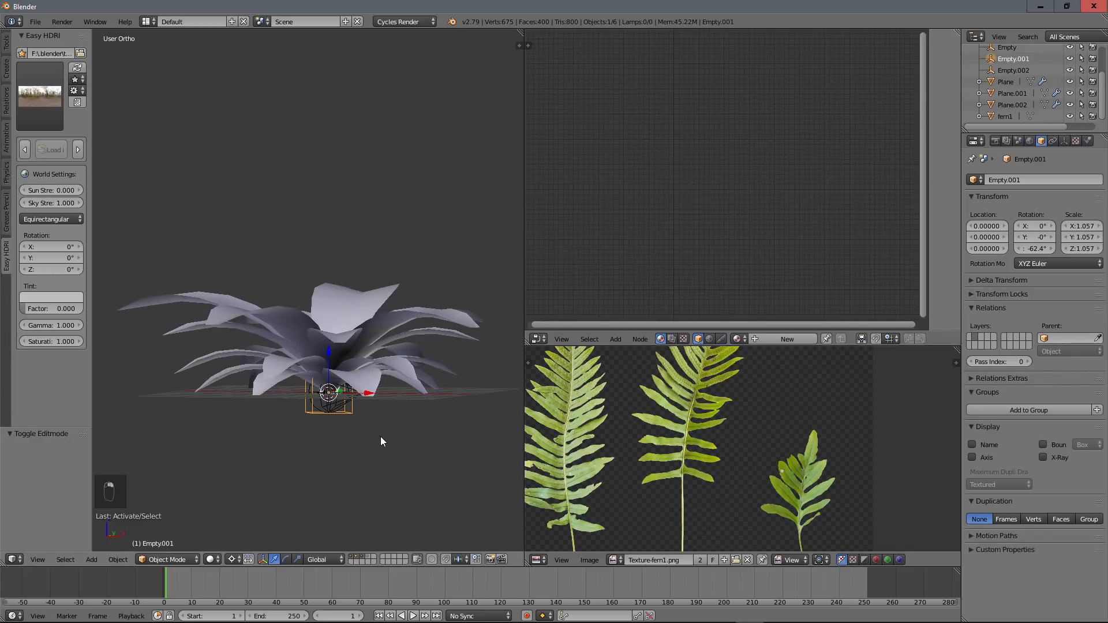
{"action": "key", "text": "s"}
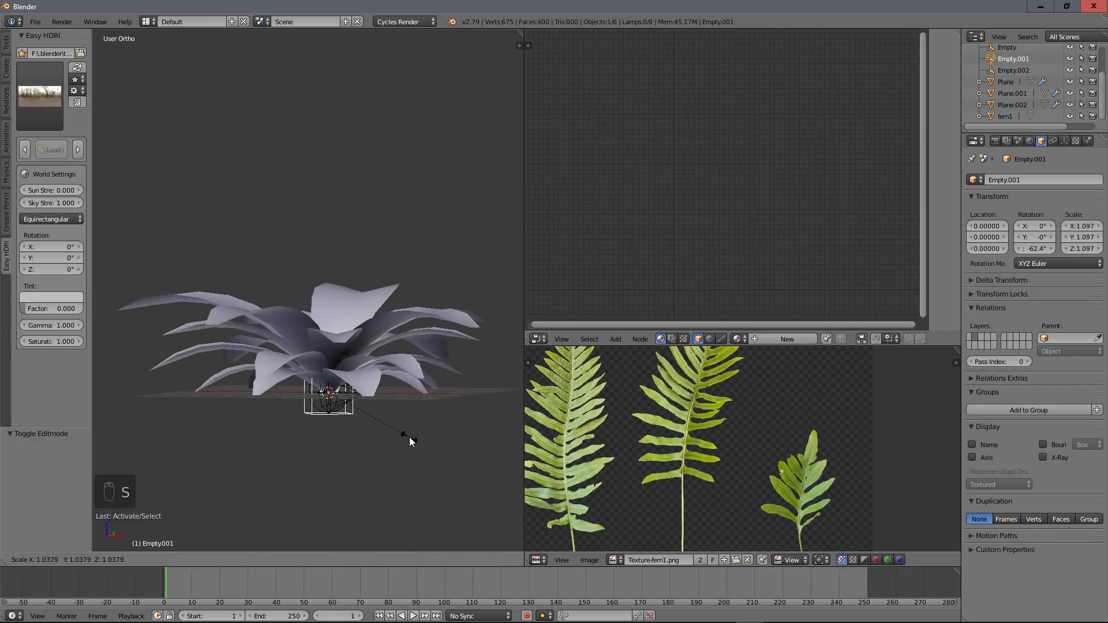
{"action": "left_click", "coordinate": [349, 416]}
Rotate Empty.002 about 16.9° around the Z axis
{"action": "right_click", "coordinate": [348, 406]}
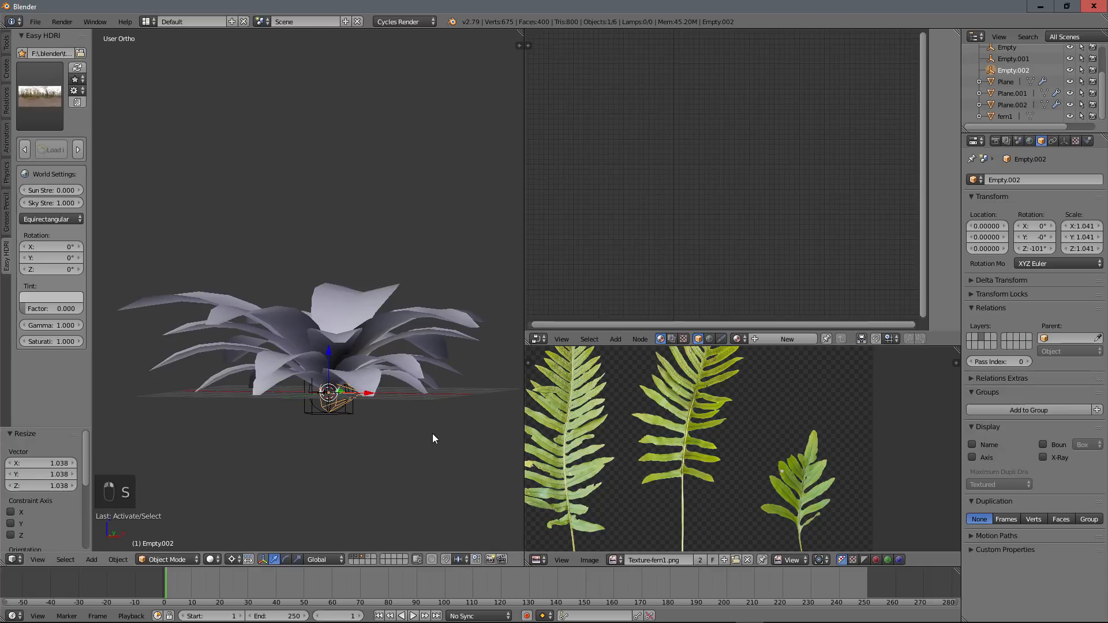
{"action": "key", "text": "r"}
{"action": "key", "text": "z"}
{"action": "left_click", "coordinate": [428, 404]}
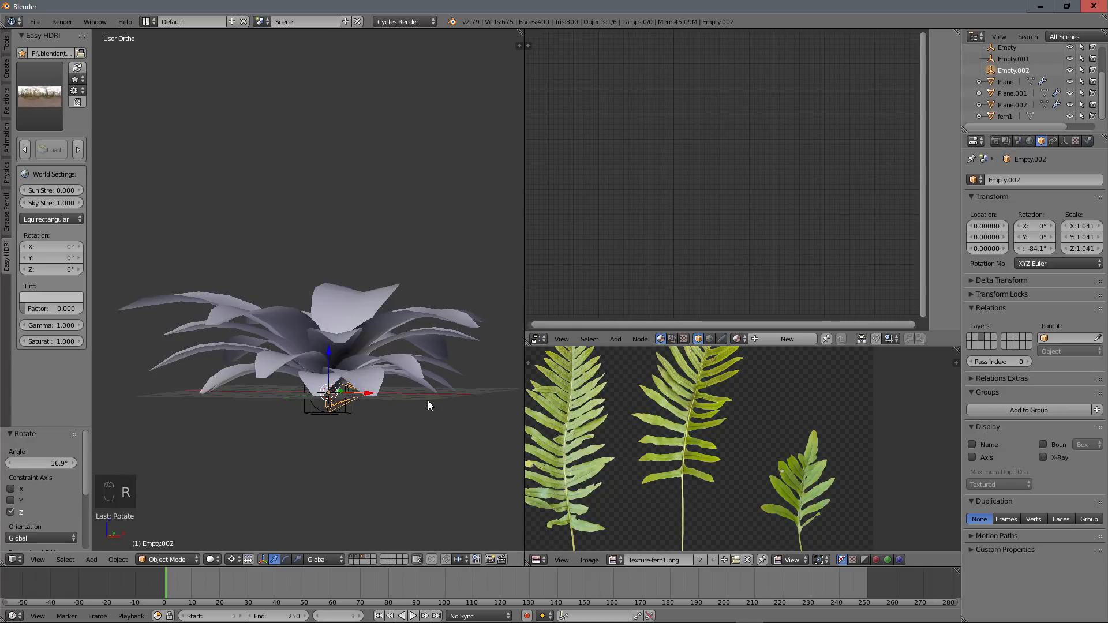
Rotate the large cube-shaped empty about 9.12° around the Z axis
{"action": "right_click", "coordinate": [314, 413]}
{"action": "mouse_move", "coordinate": [344, 410]}
{"action": "middle_mouse_down"}
{"action": "mouse_move", "coordinate": [369, 444]}
{"action": "mouse_move", "coordinate": [369, 399]}
{"action": "mouse_move", "coordinate": [330, 419]}
{"action": "mouse_move", "coordinate": [346, 419]}
{"action": "middle_mouse_up"}
{"action": "key", "text": "r"}
{"action": "key", "text": "z"}
{"action": "left_click", "coordinate": [419, 430]}
Select the object named Empty and rotate it about 17.6° around the Z axis
{"action": "right_click", "coordinate": [327, 404]}
{"action": "right_click", "coordinate": [321, 402]}
{"action": "key", "text": "r"}
{"action": "key", "text": "z"}
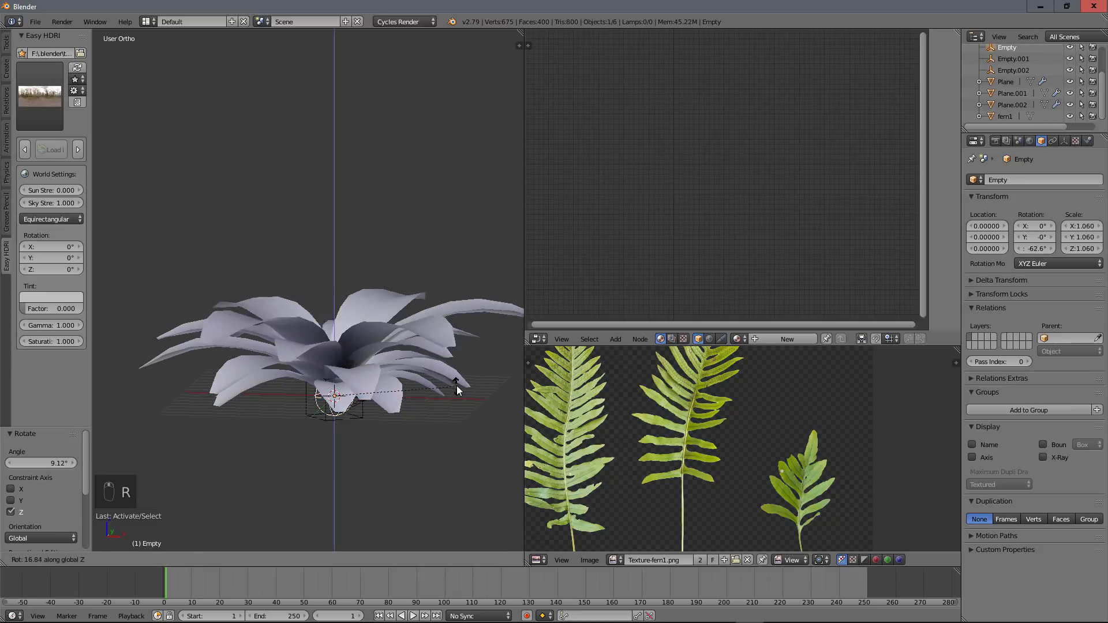
{"action": "left_click", "coordinate": [433, 384]}
Rotate Empty a further 5.35° or so around Z and switch back to the layer holding fern1
{"action": "middle_click_drag", "start_coordinate": [417, 382], "coordinate": [340, 341]}
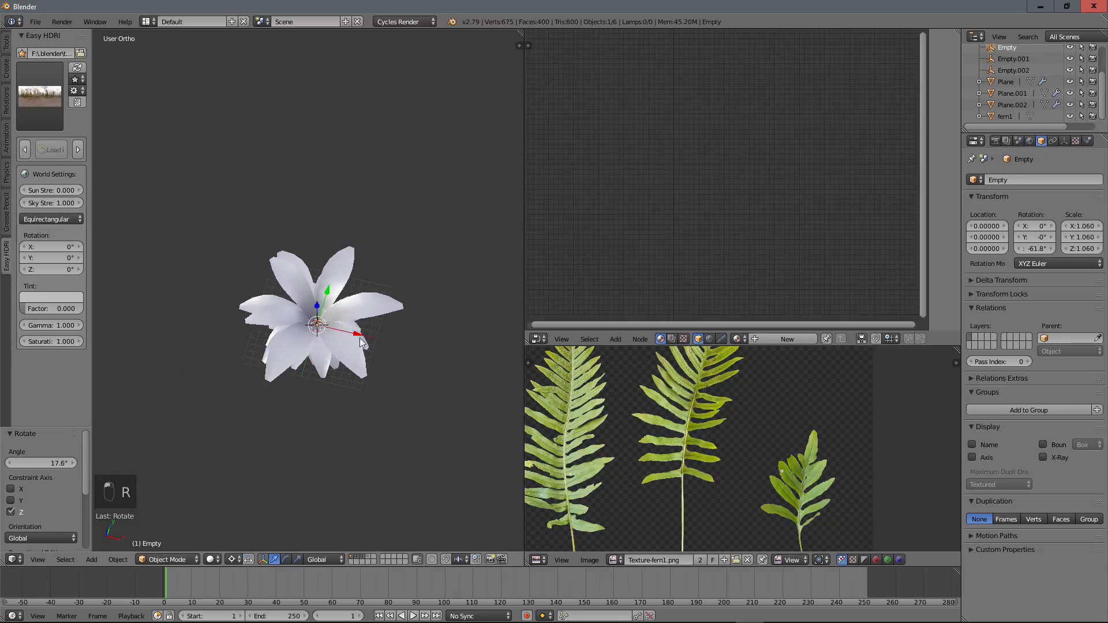
{"action": "key", "text": "r"}
{"action": "key", "text": "z"}
{"action": "left_click", "coordinate": [406, 362]}
{"action": "middle_click_drag", "start_coordinate": [406, 361], "coordinate": [386, 280]}
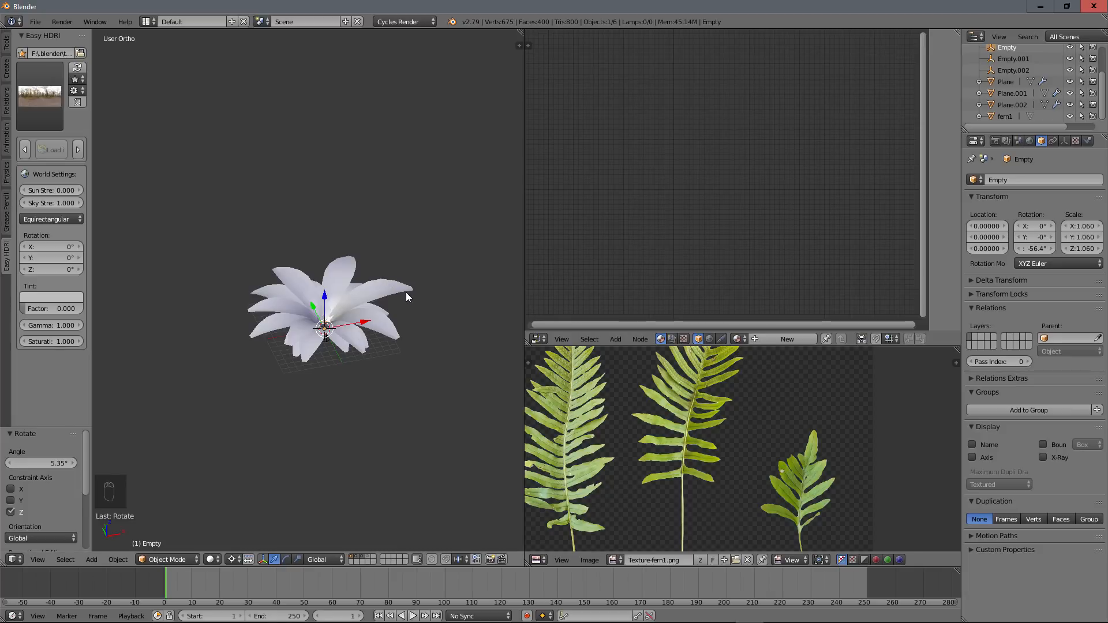
{"action": "middle_click_drag", "start_coordinate": [390, 263], "coordinate": [401, 254]}
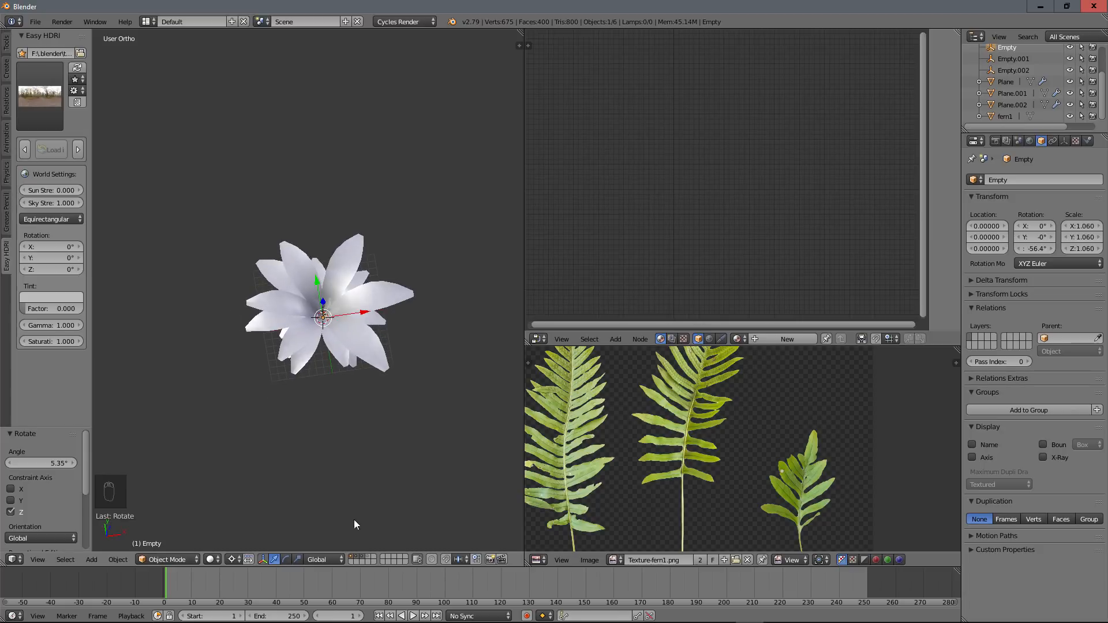
{"action": "left_click", "coordinate": [369, 557]}
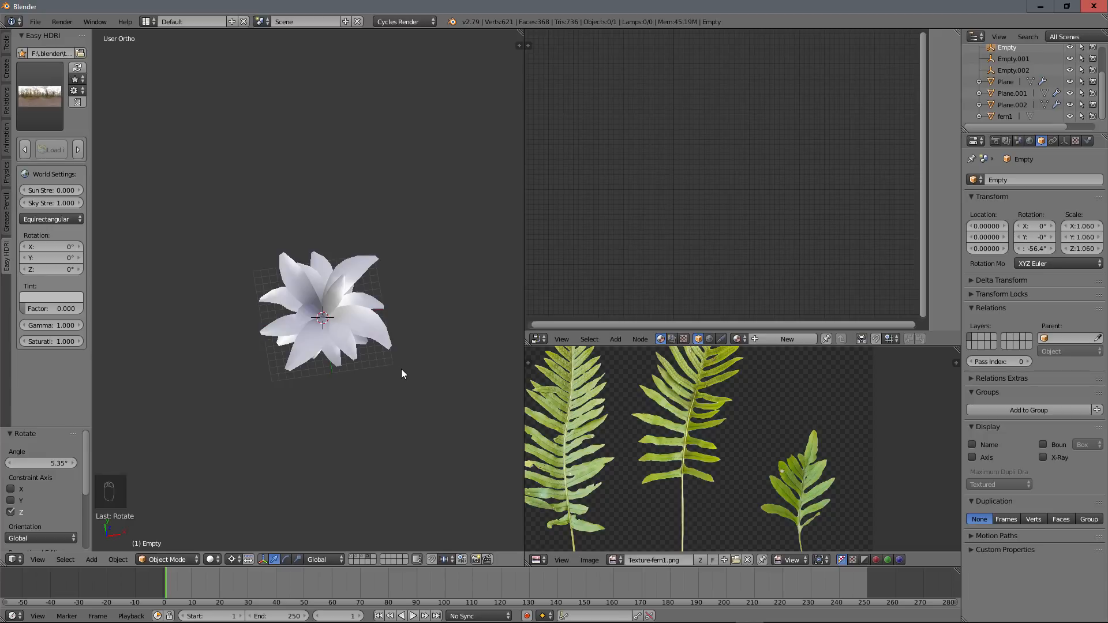
Switch to File Explorer, open Texture-fern2.png to examine the second set of fern leaves, close it and return to Blender
{"action": "mouse_move", "coordinate": [276, 620]}
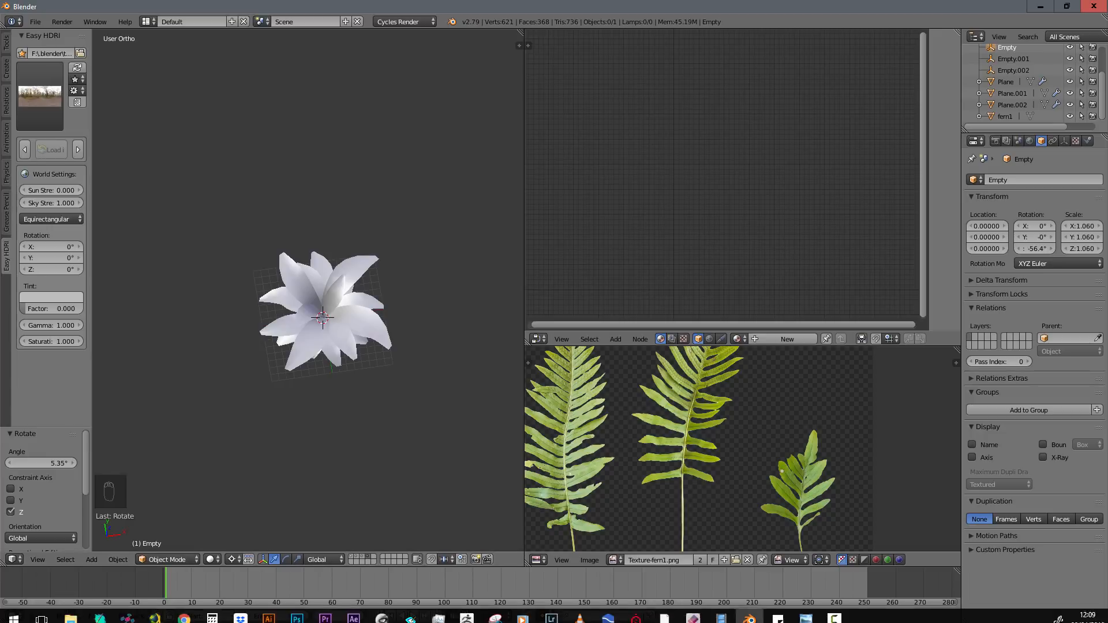
{"action": "left_click", "coordinate": [68, 618]}
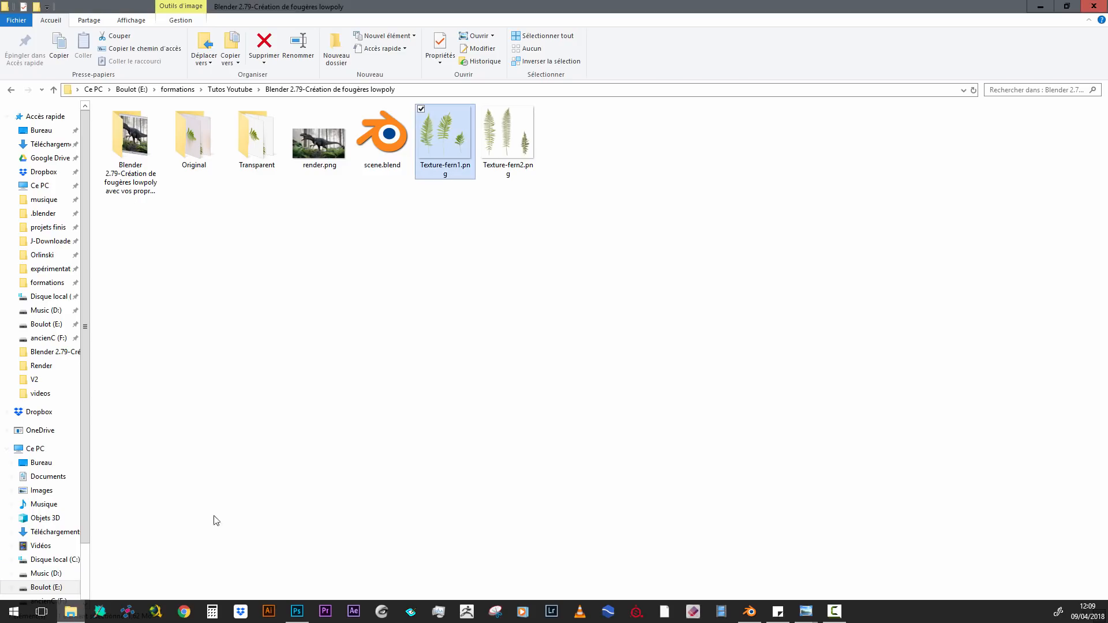
{"action": "double_click", "coordinate": [511, 147]}
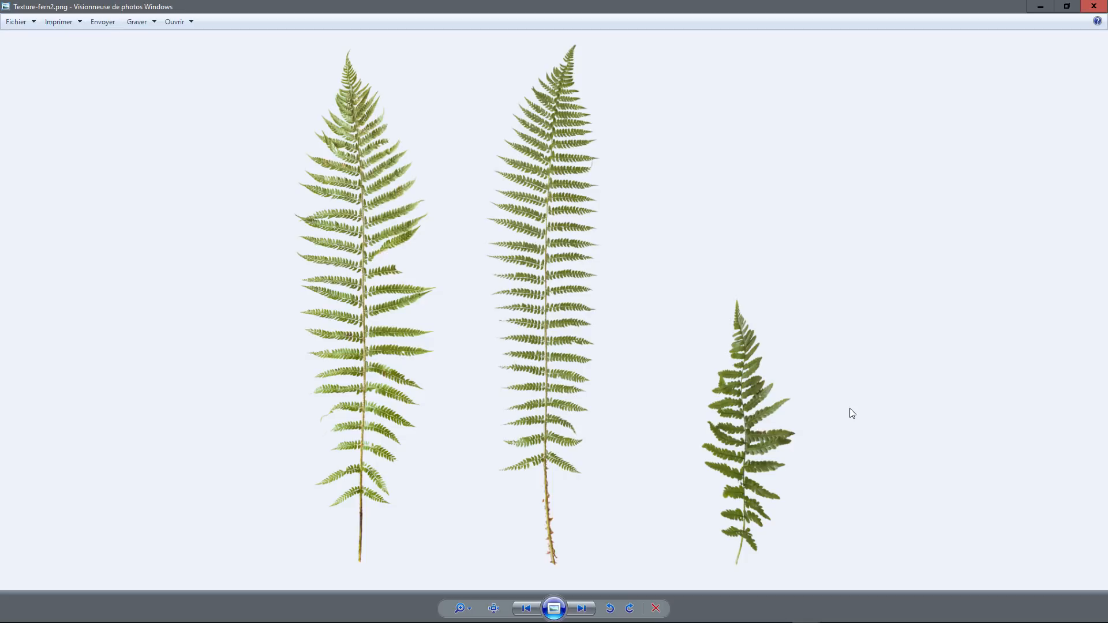
{"action": "left_click", "coordinate": [1093, 8]}
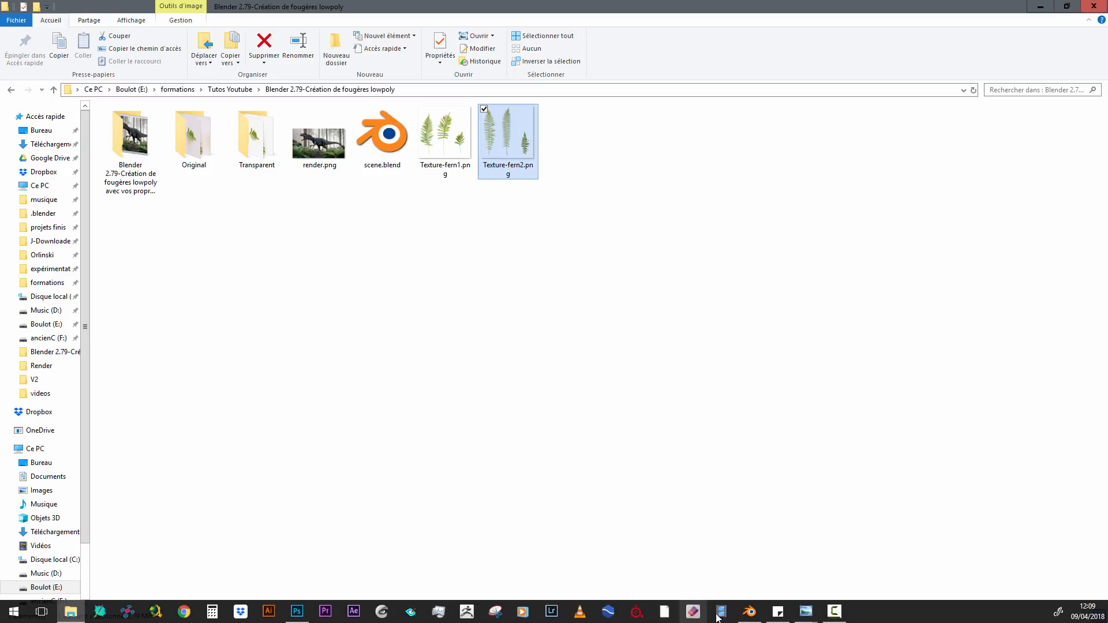
{"action": "left_click", "coordinate": [749, 612]}
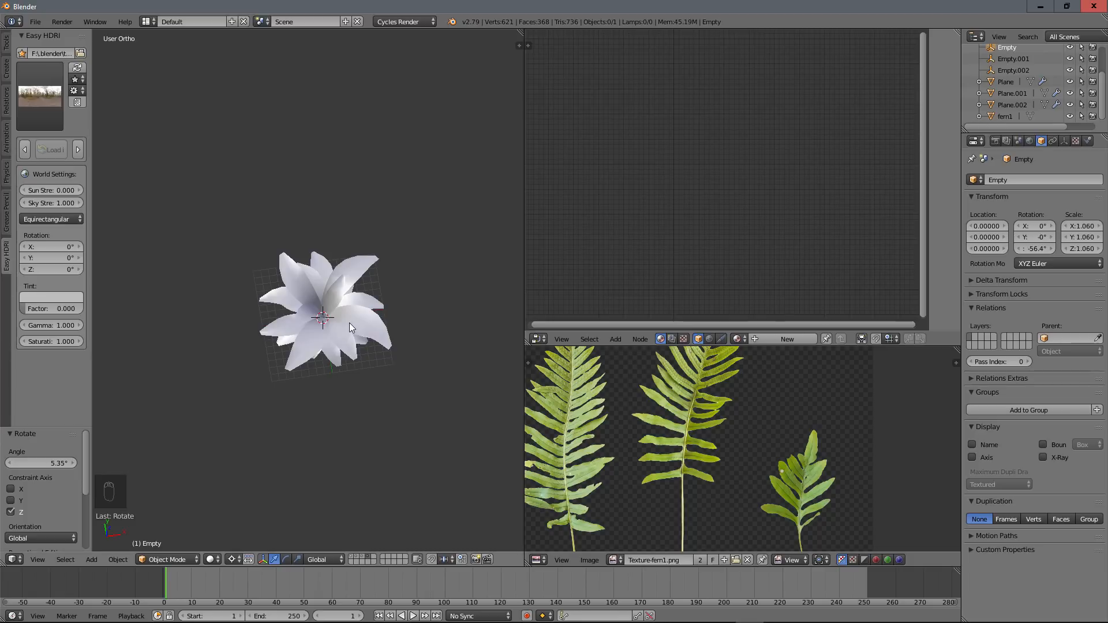
{"action": "middle_click_drag", "start_coordinate": [262, 293], "coordinate": [266, 271]}
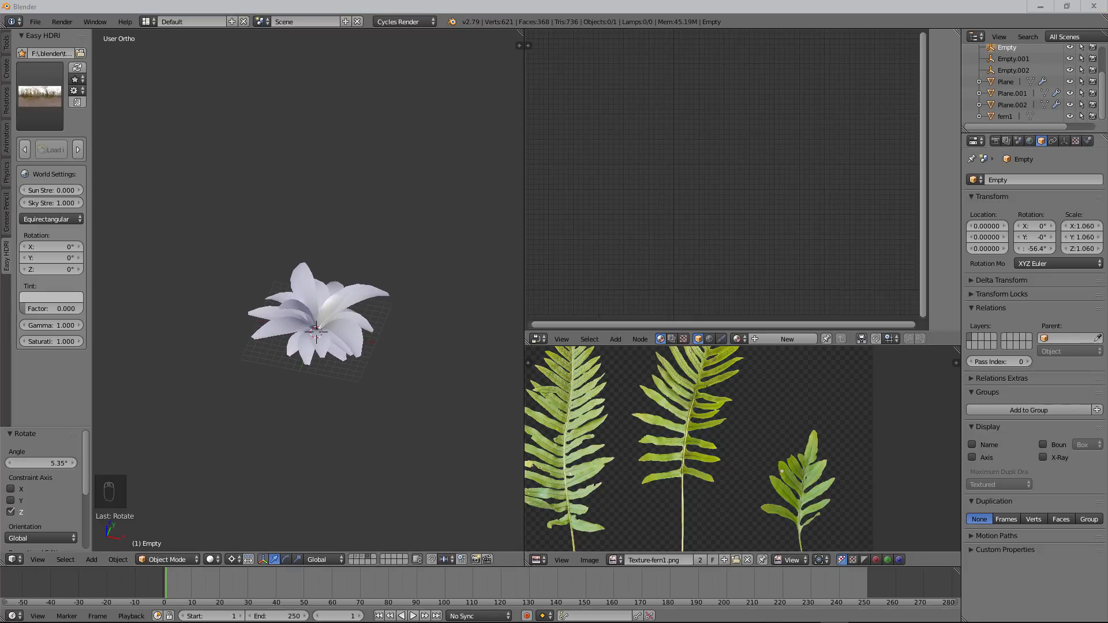